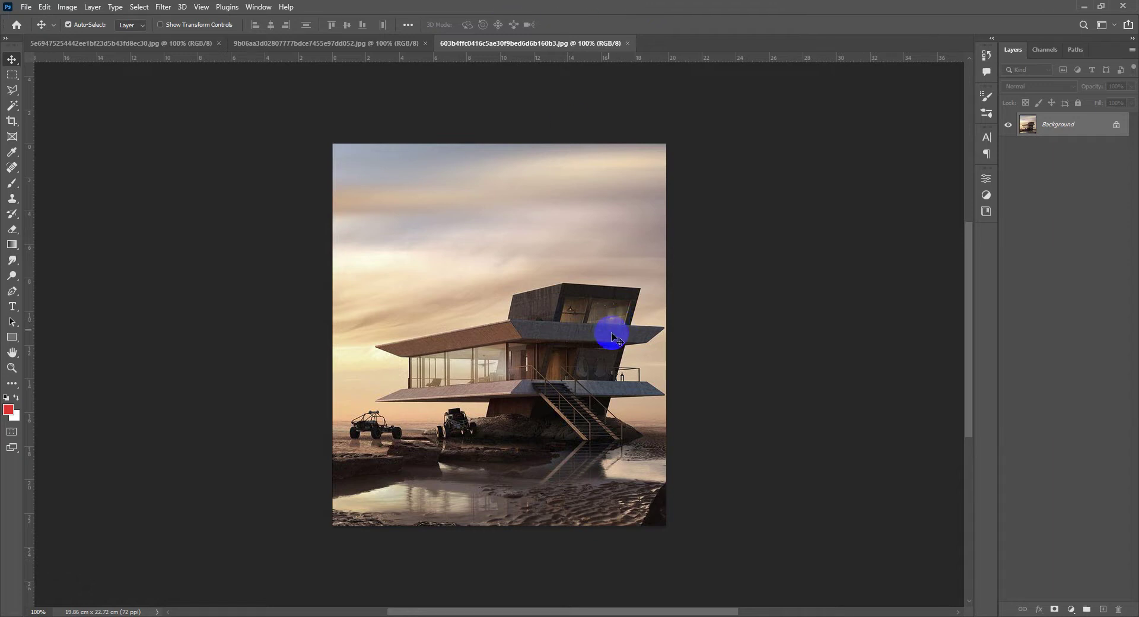
- Unlock the Background layer, add an empty layer above it and switch to the Brush tool
click(1115, 125)
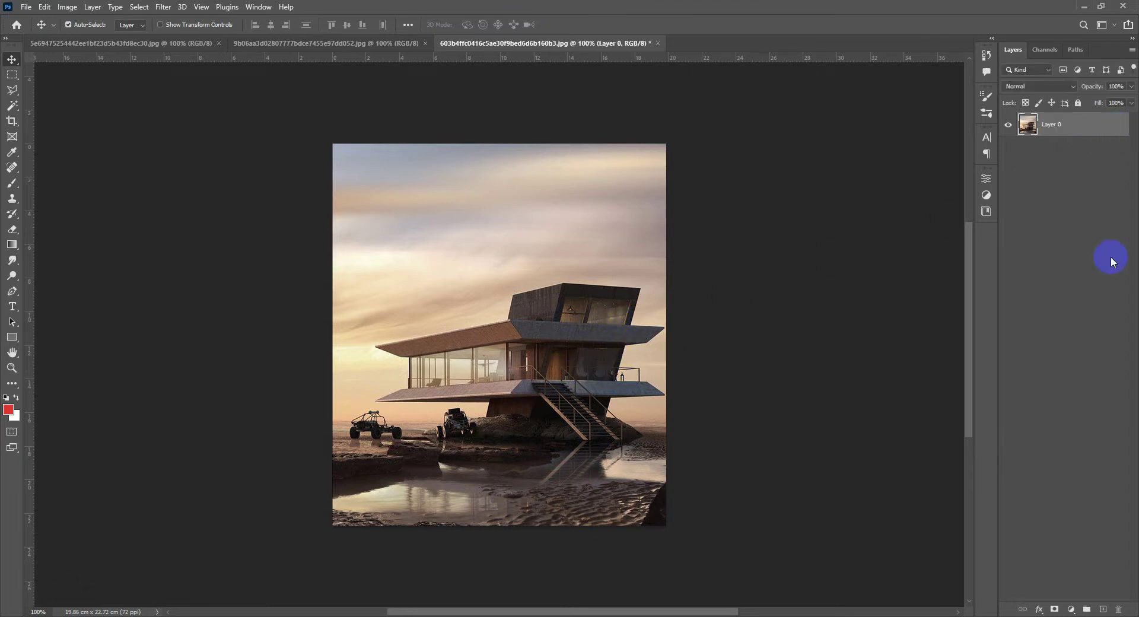
click(1103, 609)
alt+scroll(578, 385, up, 2)
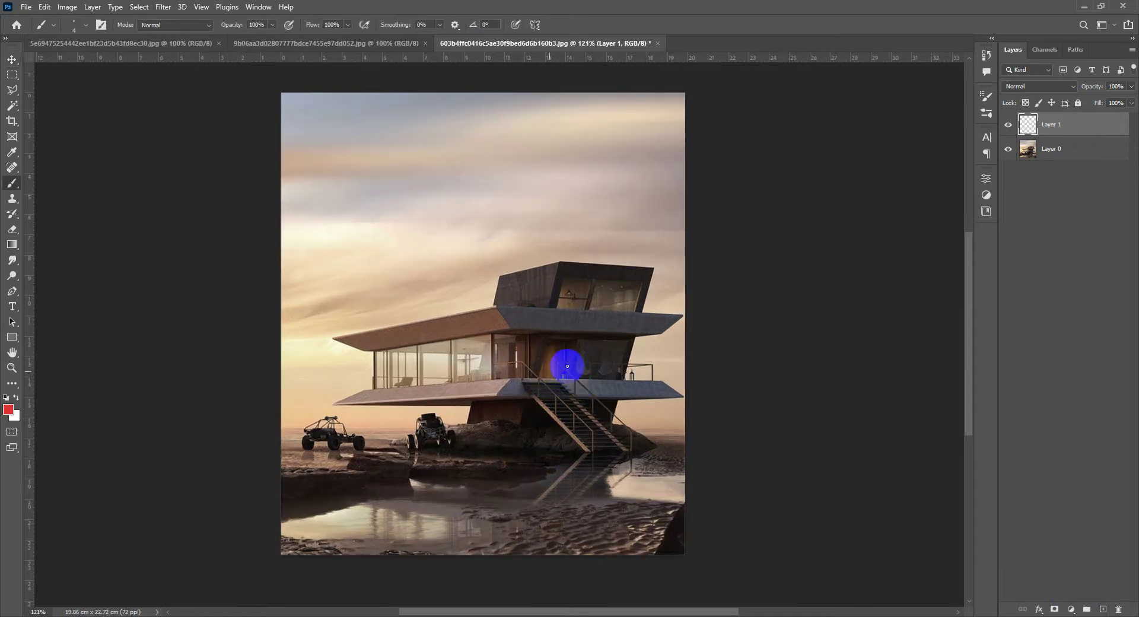
key(b)
alt+scroll(566, 371, up, 1)
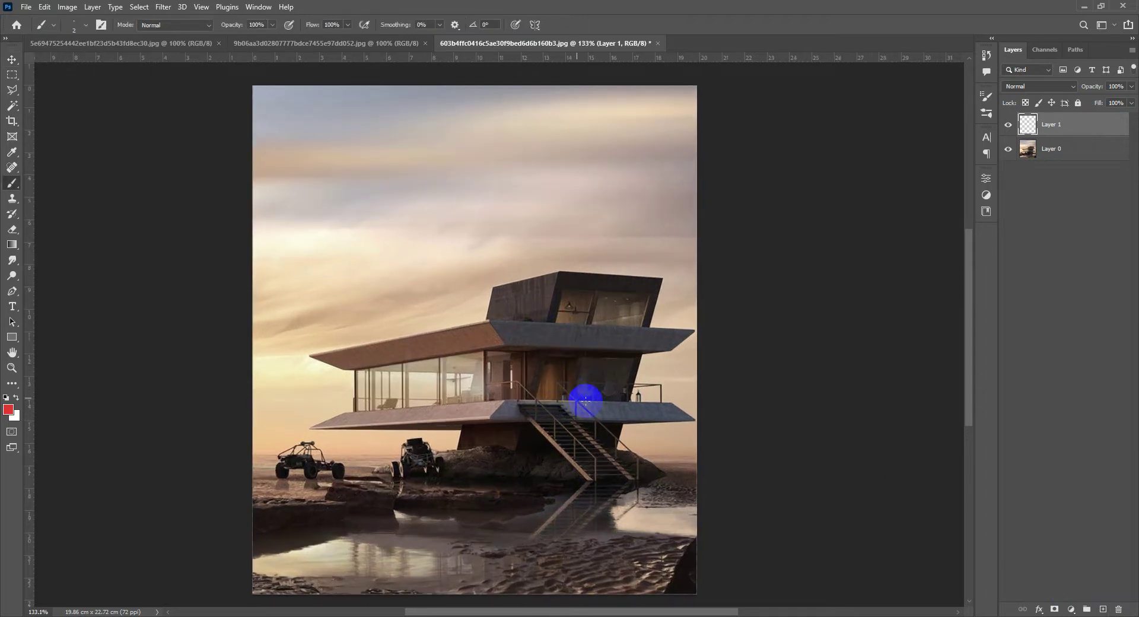
alt+scroll(606, 448, up, 1)
alt+scroll(608, 439, up, 1)
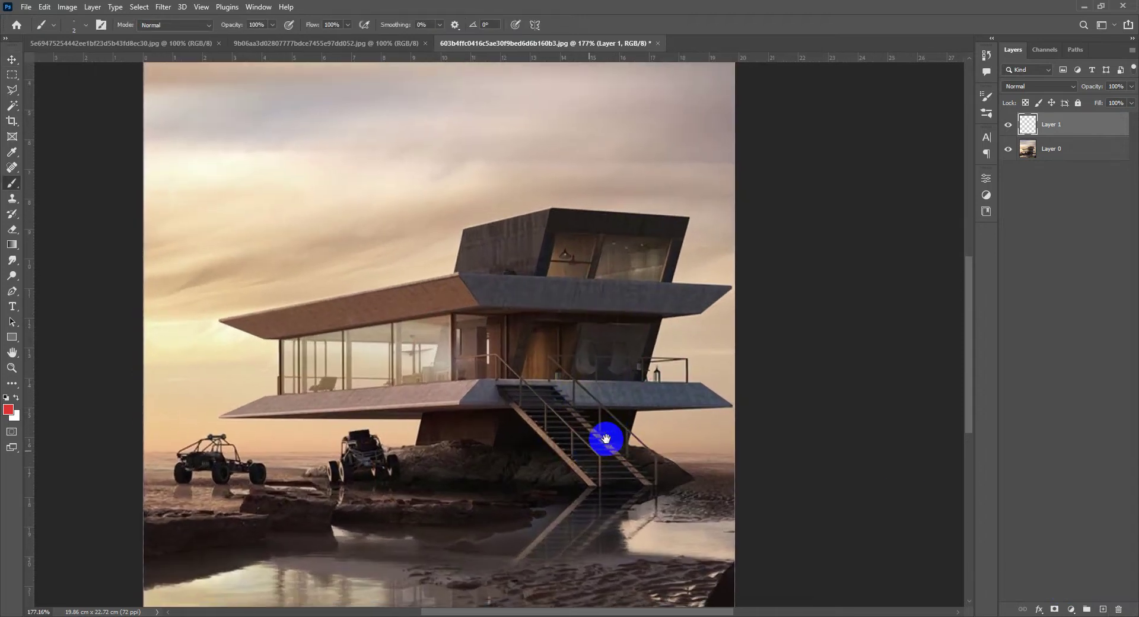
- Paint a red loop around the rocky ground and a red X over the water
drag(666, 359, 610, 371)
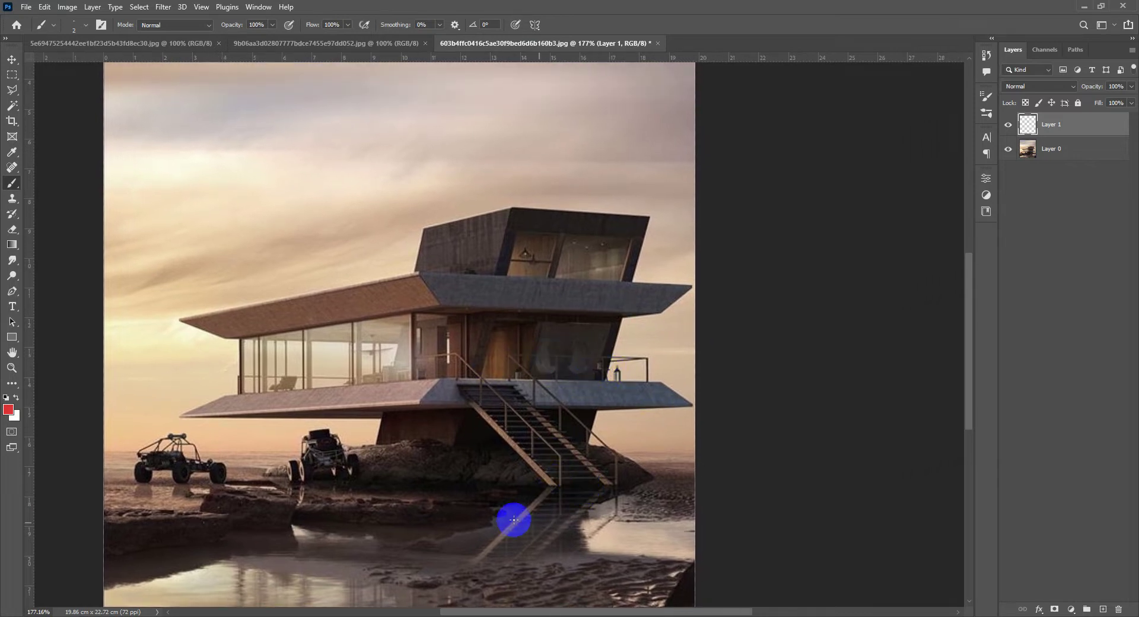
mouse_move(723, 455)
mouse_down()
mouse_move(629, 440)
mouse_move(526, 478)
mouse_move(386, 446)
mouse_move(243, 441)
mouse_up()
mouse_move(125, 456)
mouse_down()
mouse_move(427, 587)
mouse_move(722, 496)
mouse_move(708, 456)
mouse_up()
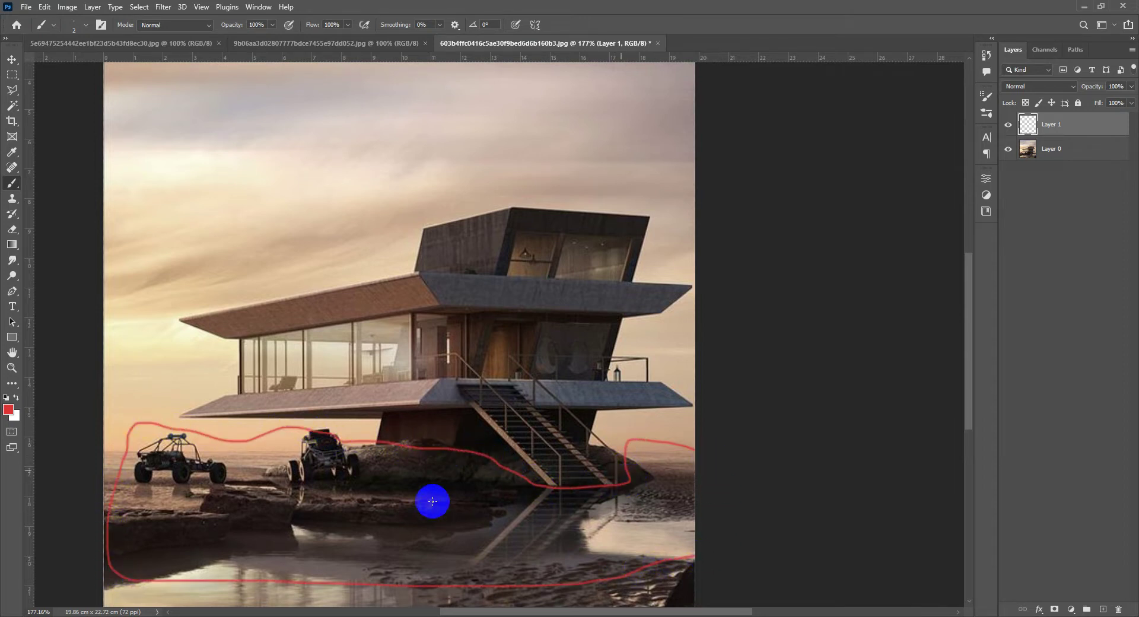
drag(439, 500, 342, 563)
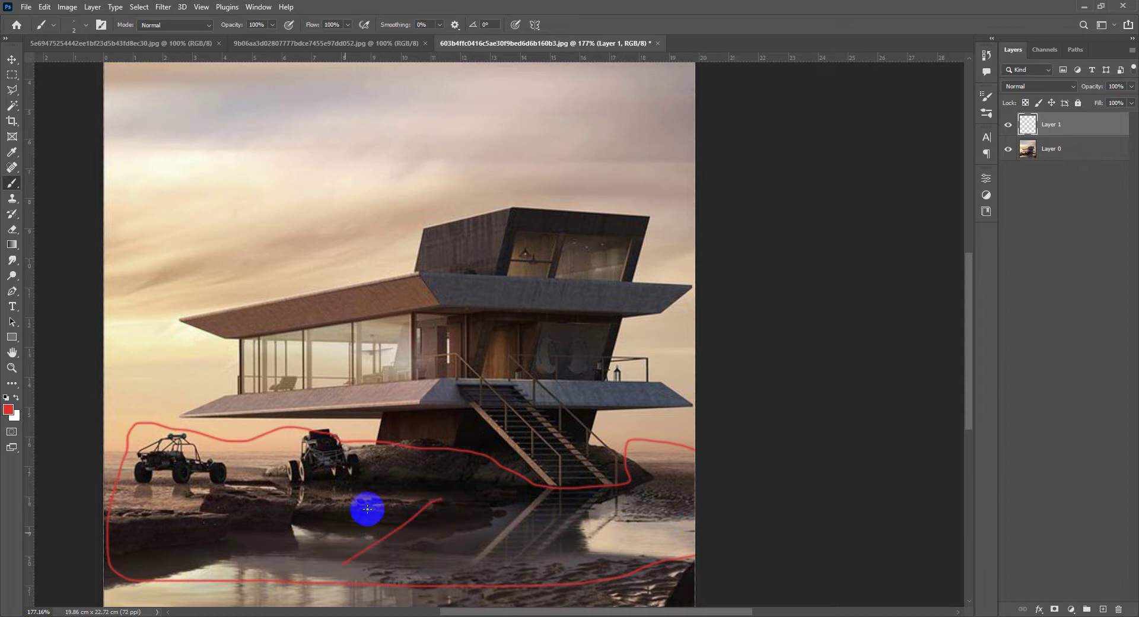
drag(371, 507, 454, 567)
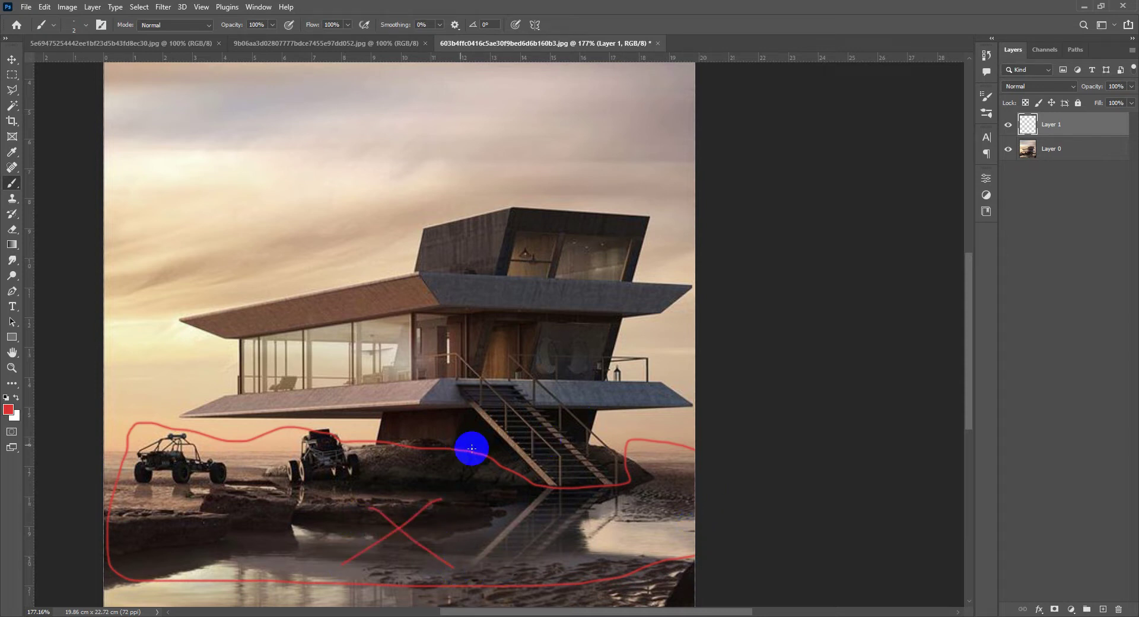
- Set the foreground paint colour to blue in the Color Picker
click(8, 415)
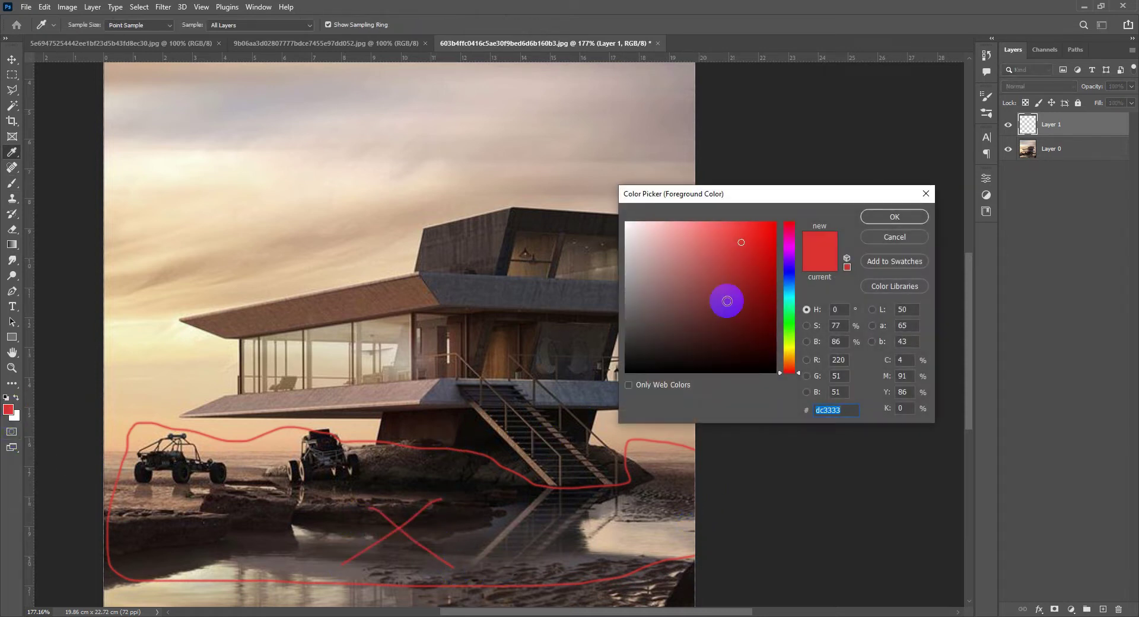
click(790, 278)
click(894, 216)
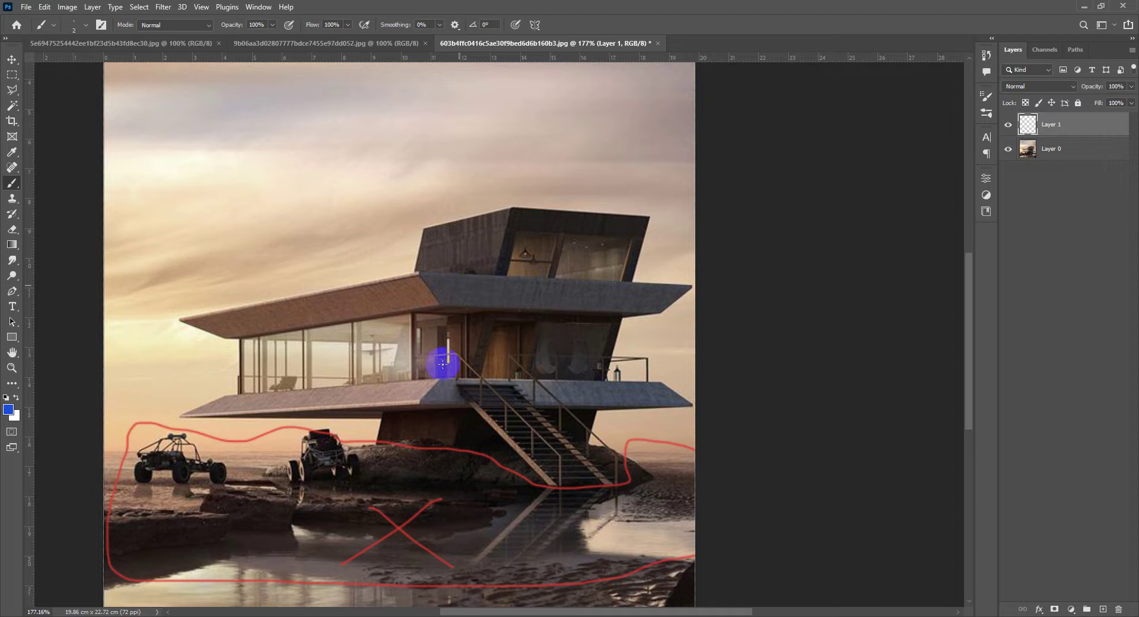
- Sketch blue lines along the deck edges, lower deck and upper roof edge
drag(615, 359, 631, 358)
key(ctrl+z)
mouse_move(709, 378)
shift+mouse_down()
mouse_move(436, 378)
mouse_move(433, 413)
mouse_move(666, 421)
mouse_move(358, 412)
shift+mouse_up()
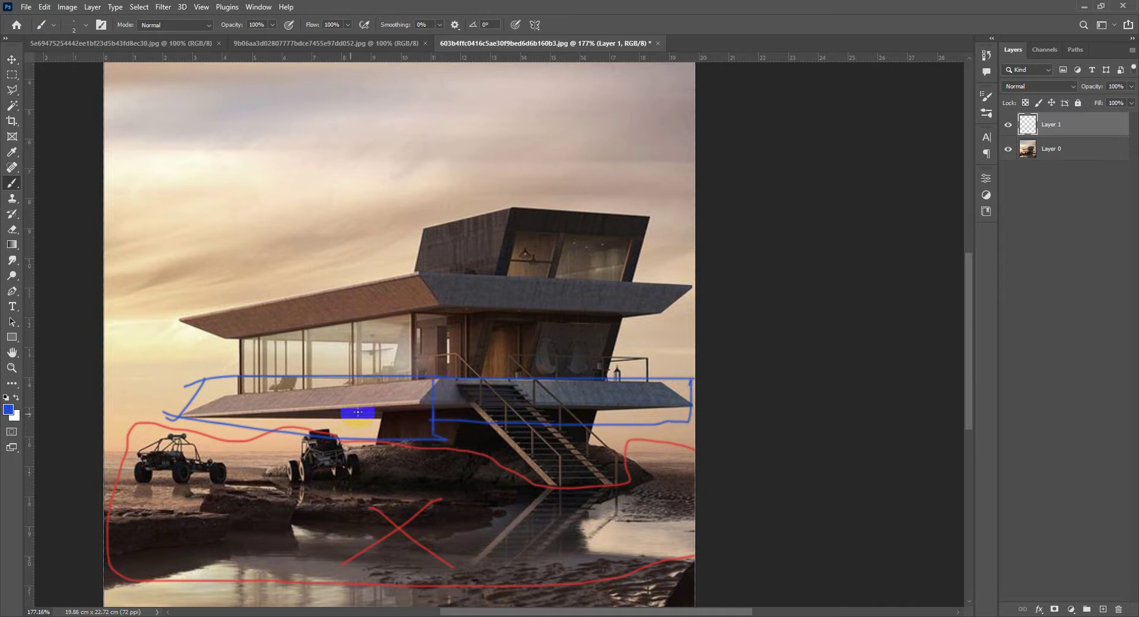
drag(691, 270, 428, 265)
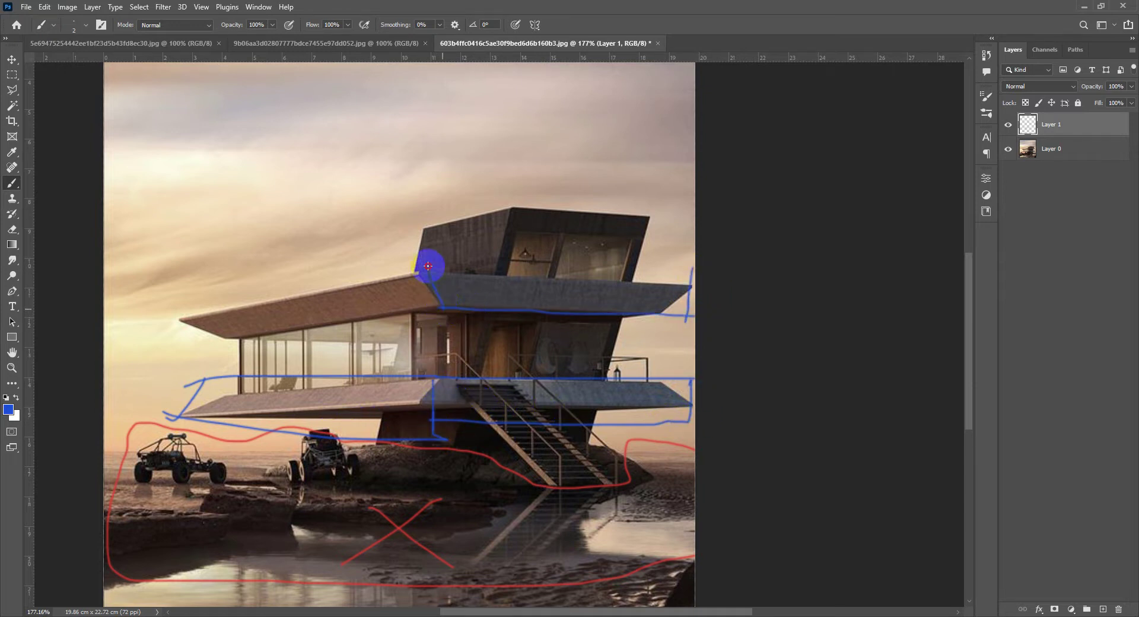
mouse_move(428, 266)
mouse_down()
mouse_move(159, 315)
mouse_move(614, 328)
mouse_move(219, 364)
mouse_move(581, 369)
mouse_move(238, 359)
mouse_up()
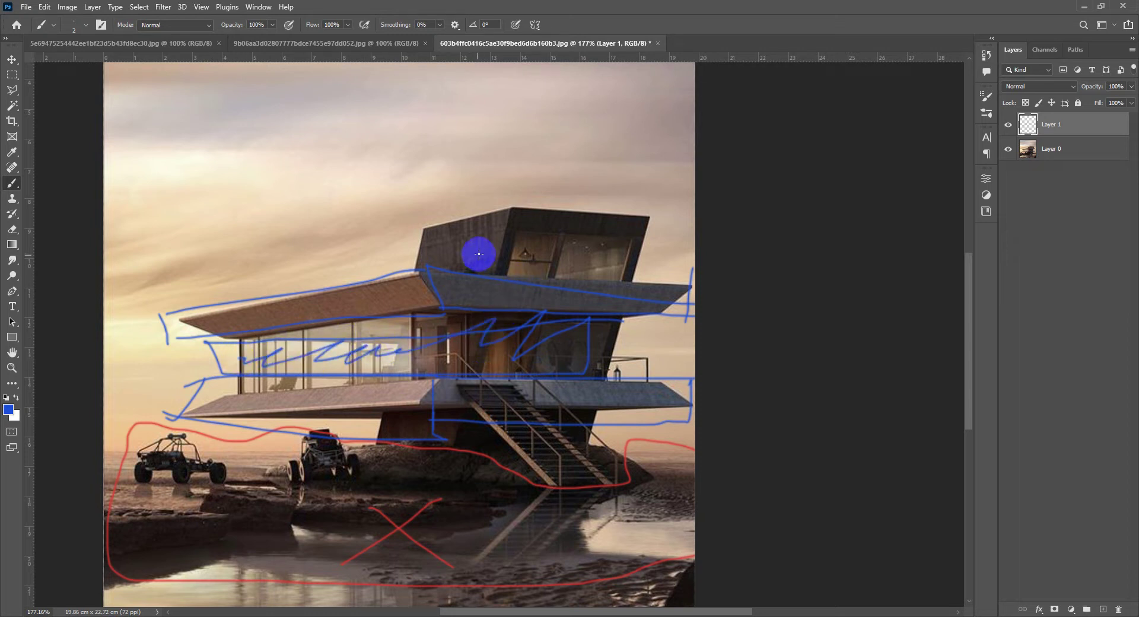
- Outline the tilted upper box, its window and the tower's left side in blue
drag(654, 212, 587, 425)
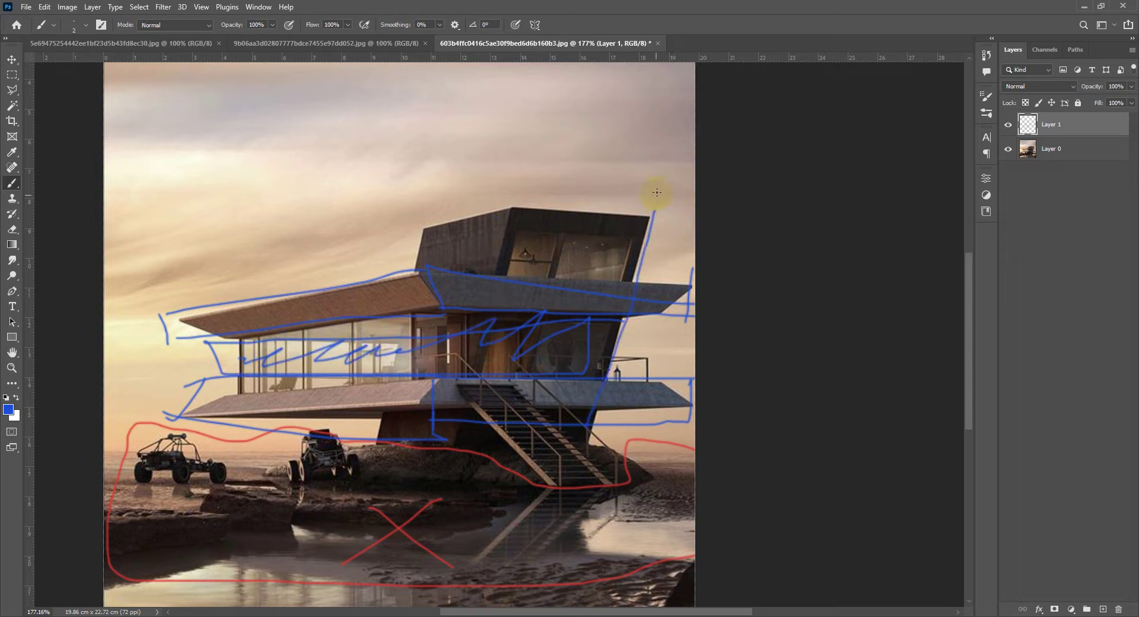
mouse_move(655, 211)
mouse_down()
mouse_move(502, 207)
mouse_move(456, 455)
mouse_up()
drag(528, 204, 436, 196)
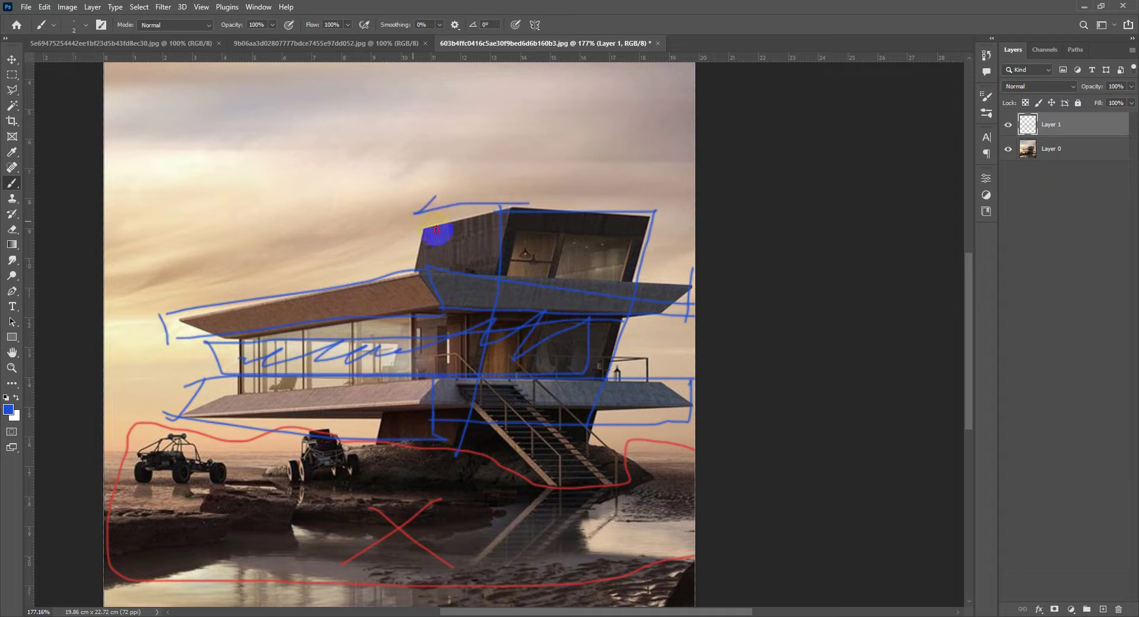
drag(418, 276, 369, 440)
drag(617, 272, 532, 372)
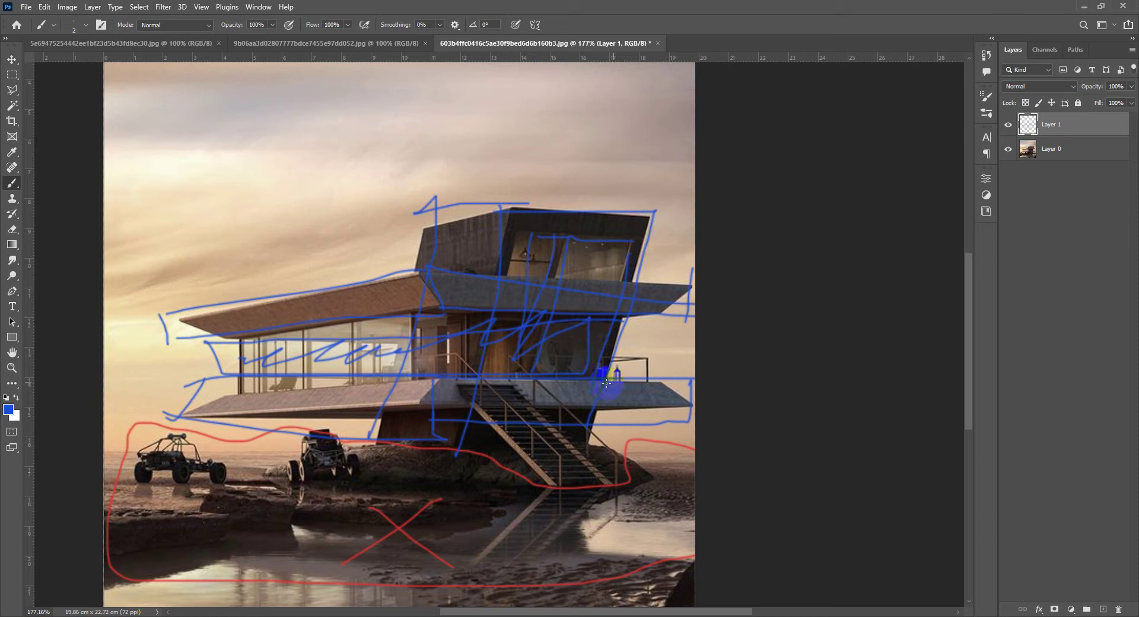
- Undo the blue outline strokes across the roof, windows and upper box
key(ctrl+z)
key(ctrl+z)
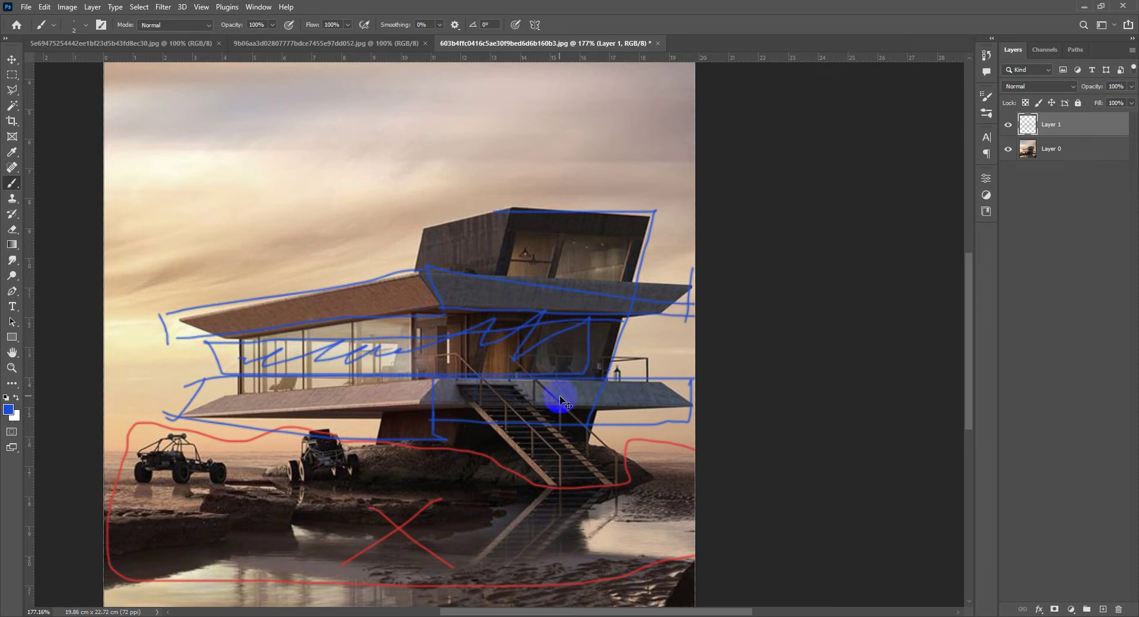
key(ctrl+z)
key(ctrl+z)
key(ctrl+z)
key(ctrl+z)
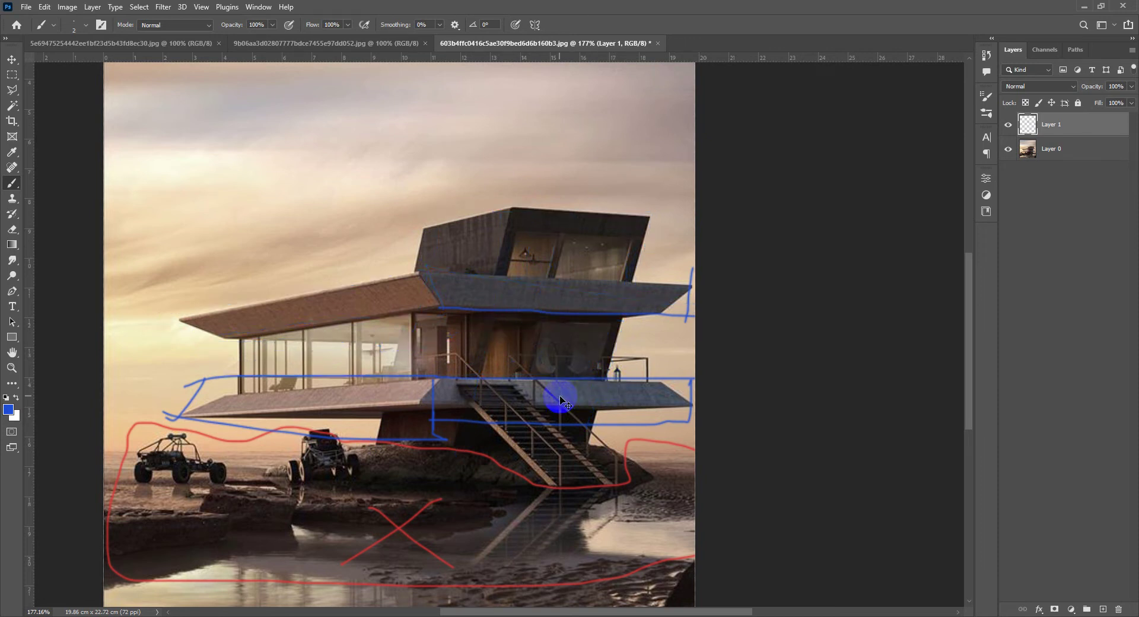
key(ctrl+z)
key(ctrl+z)
key(ctrl+z)
key(ctrl+z)
key(ctrl+z)
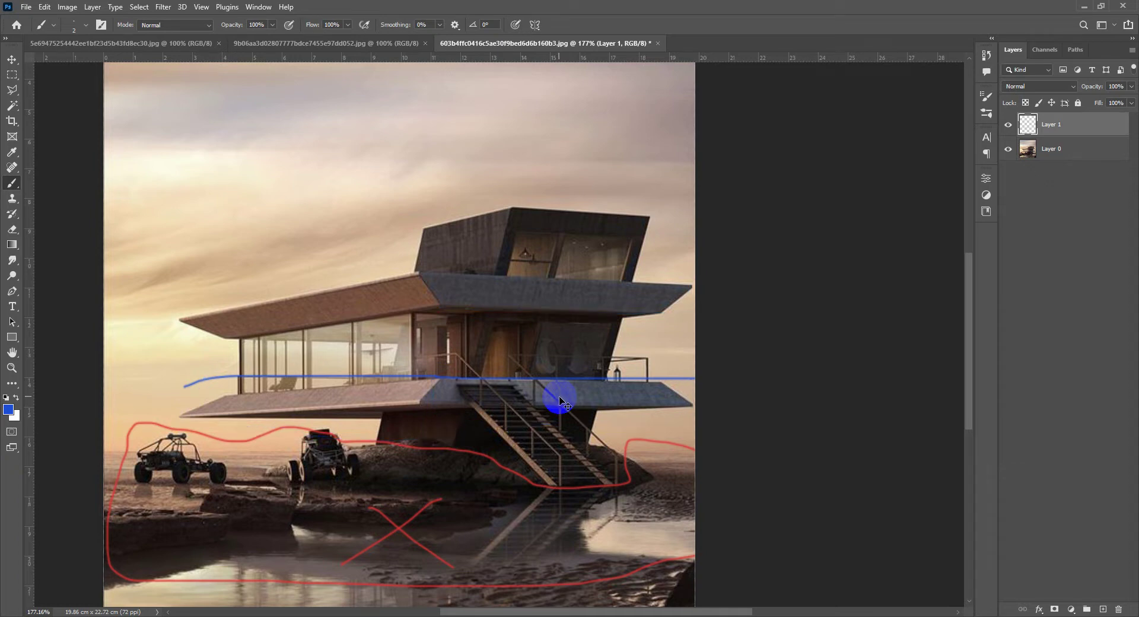
key(ctrl+z)
key(ctrl+z)
- Write a circled blue number 1 on the lower deck's corner
alt+scroll(510, 394, up, 3)
alt+scroll(453, 411, up, 2)
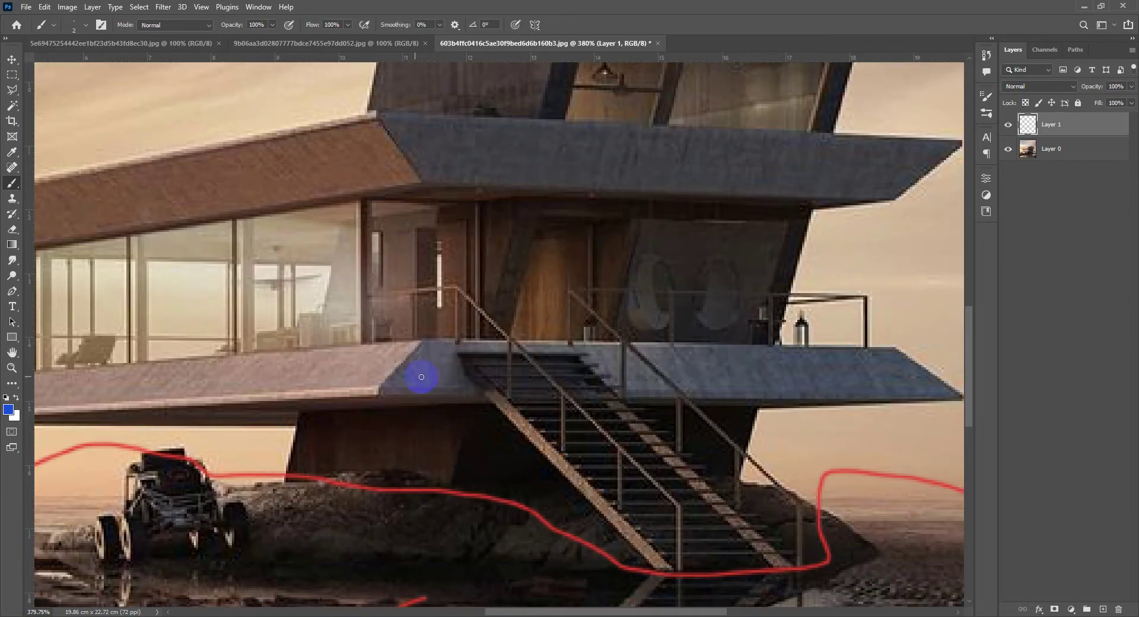
drag(376, 375, 410, 404)
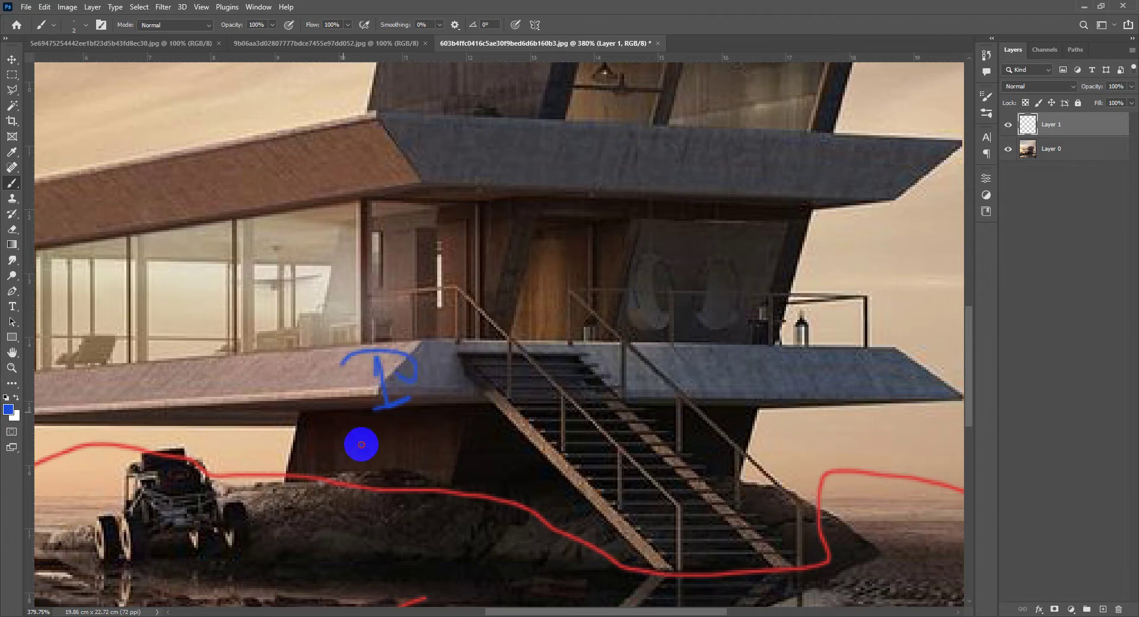
drag(410, 362, 424, 380)
alt+scroll(425, 477, down, 2)
alt+scroll(394, 386, down, 3)
alt+scroll(439, 401, down, 1)
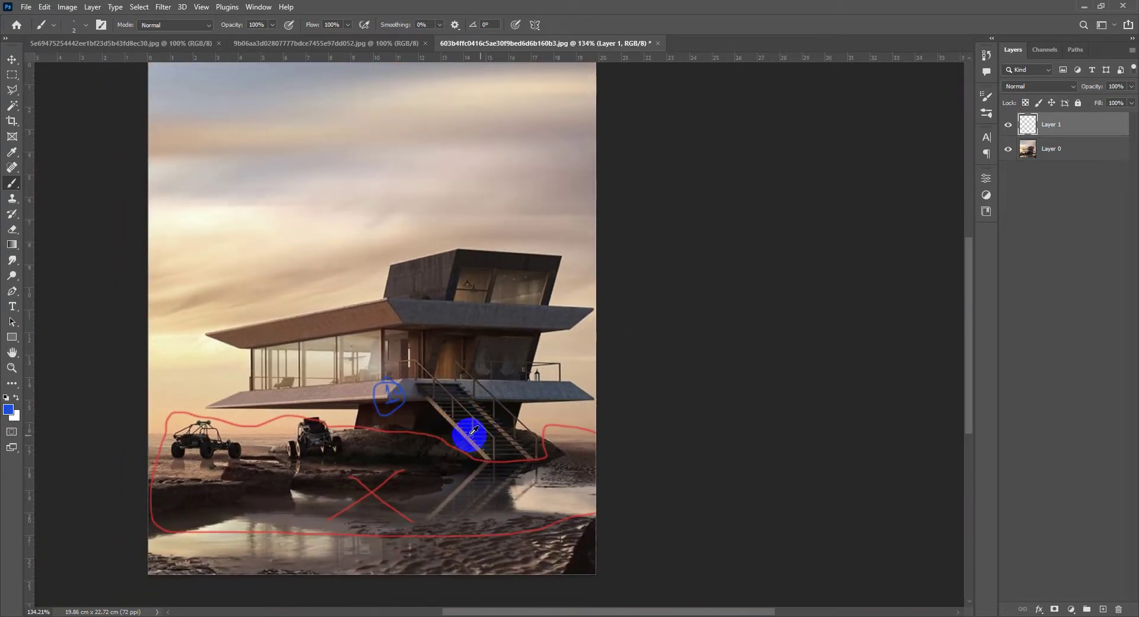
- Switch to 3ds Max in the Top view with the home grid hidden
key(alt+Tab)
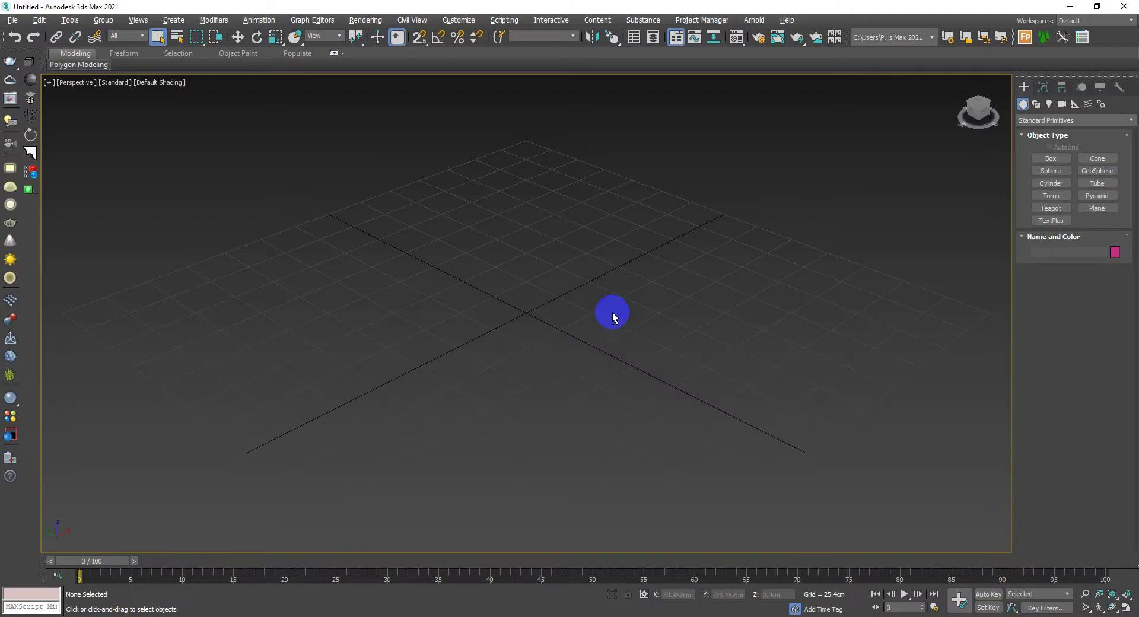
key(t)
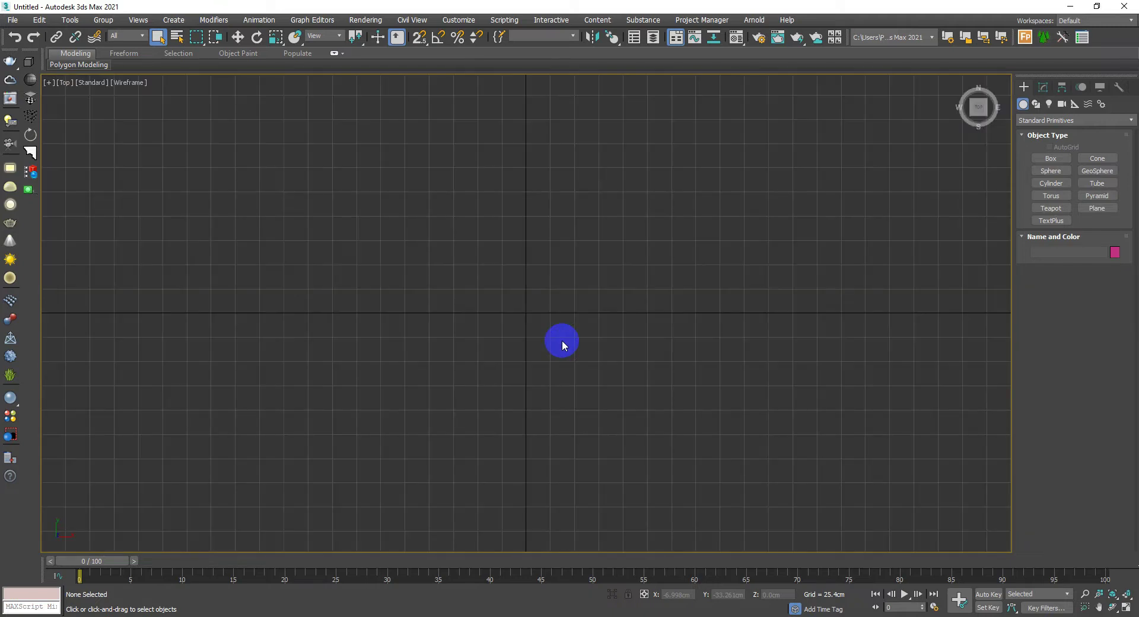
key(g)
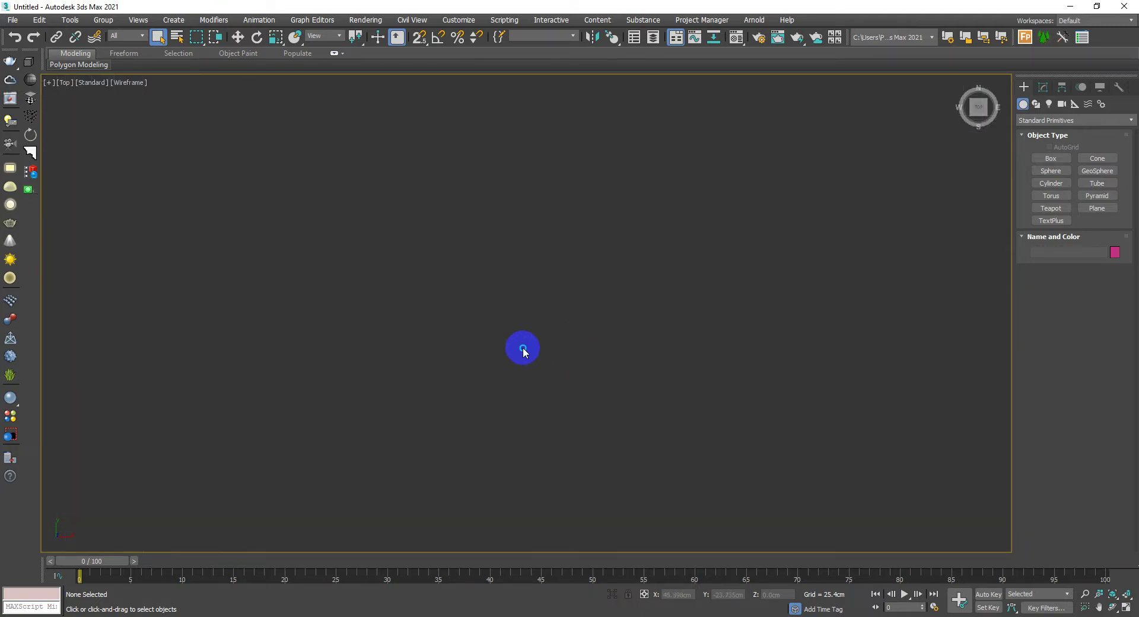
- Draw a tall Rectangle shape as the slab footprint, then return to the Perspective view
right_click(522, 349)
click(554, 290)
mouse_move(602, 195)
mouse_down()
mouse_move(360, 542)
mouse_move(365, 565)
mouse_up()
right_click(447, 452)
middle_drag(447, 453, 492, 402)
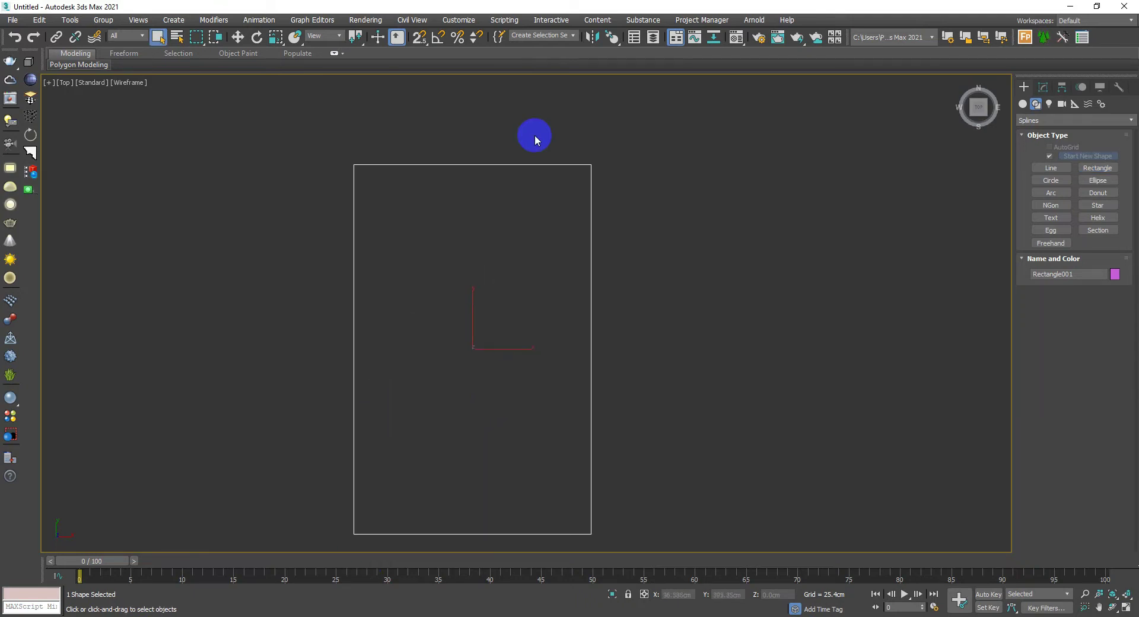
key(w)
scroll(496, 350, down, 3)
key(p)
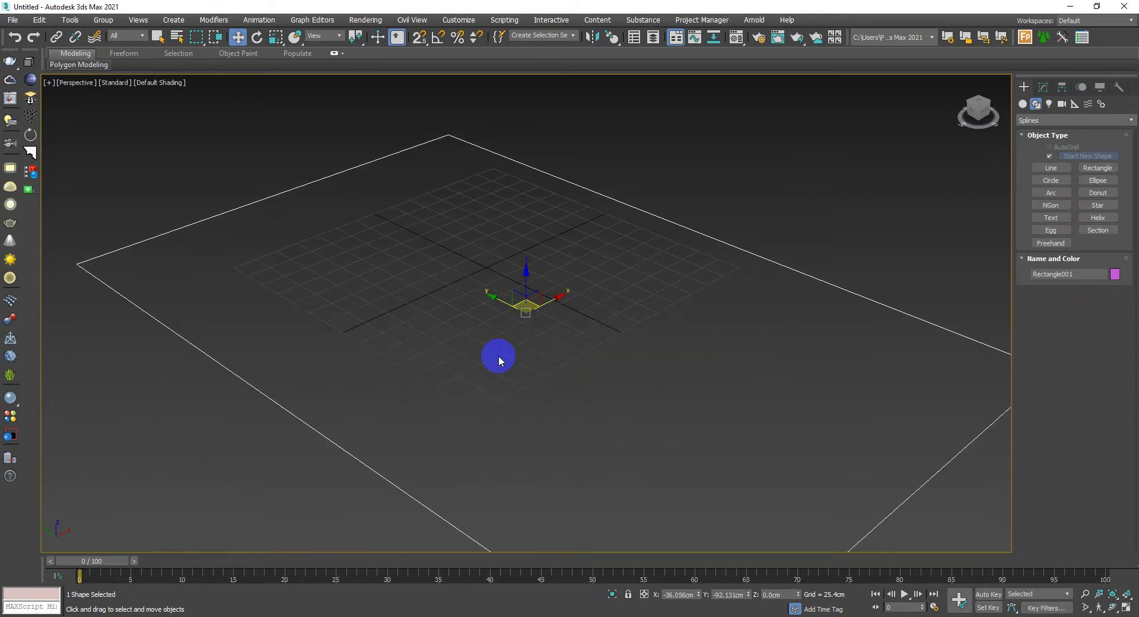
scroll(499, 360, down, 3)
scroll(526, 347, up, 2)
scroll(468, 376, up, 2)
mouse_move(468, 375)
middle_down()
mouse_move(468, 322)
mouse_move(483, 331)
mouse_move(448, 331)
mouse_move(481, 340)
middle_up()
- Extrude Rectangle001 into a 63.5cm slab with edged faces, then bring up the Material Editor
key(e)
scroll(466, 324, down, 2)
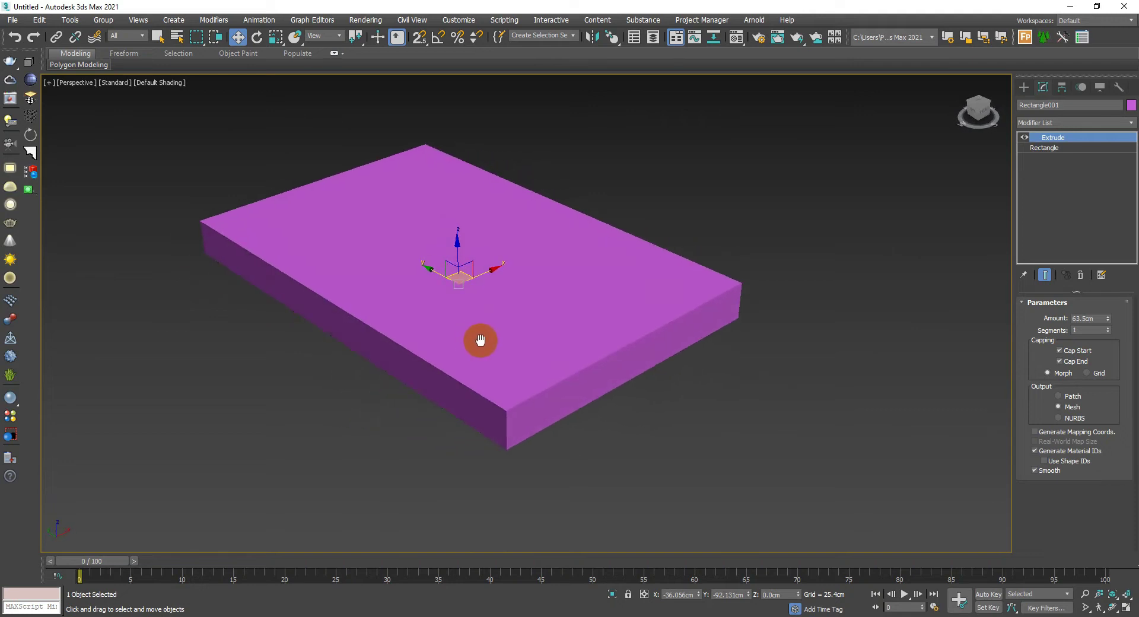
mouse_move(564, 340)
alt+middle_down()
mouse_move(546, 360)
mouse_move(537, 350)
alt+middle_up()
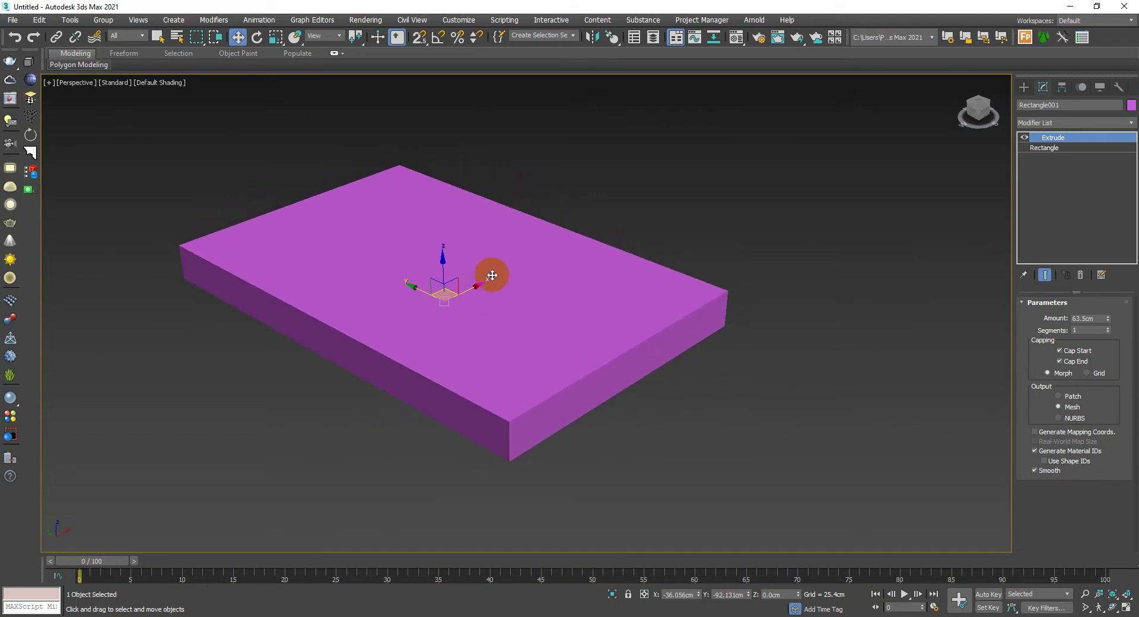
alt+middle_drag(491, 284, 511, 331)
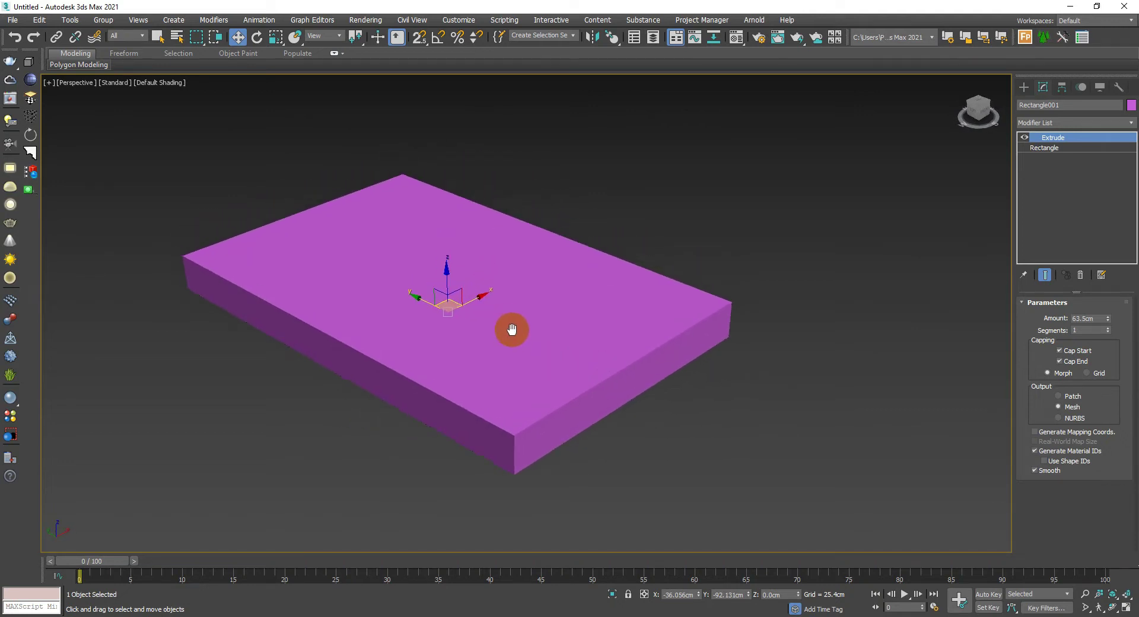
key(F4)
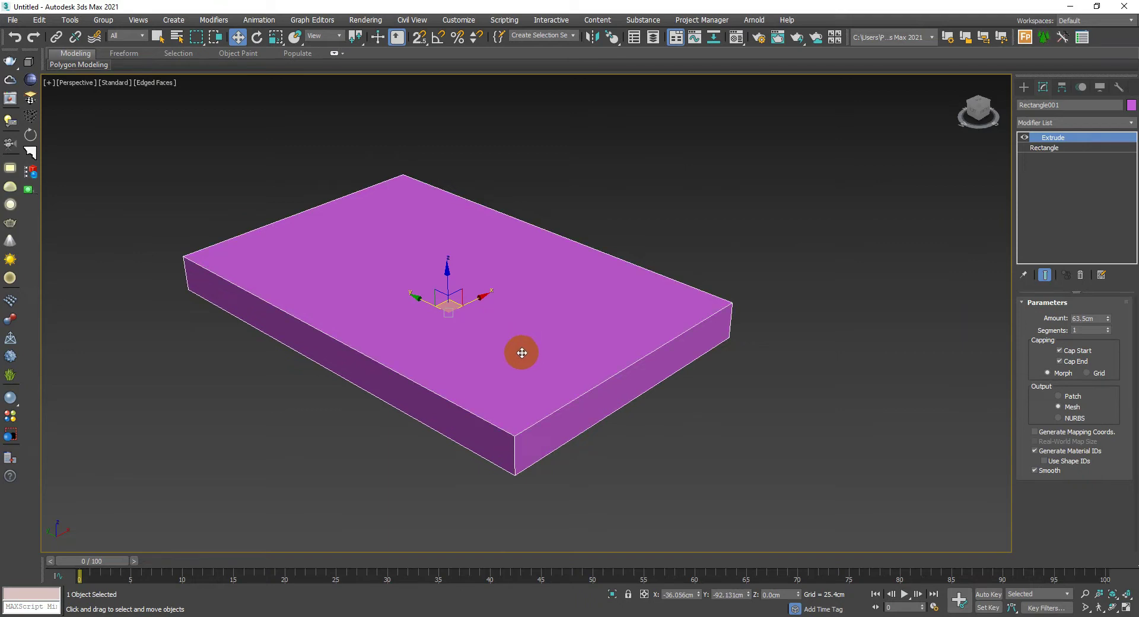
mouse_move(496, 326)
alt+middle_down()
mouse_move(455, 323)
mouse_move(483, 310)
mouse_move(573, 377)
mouse_move(599, 370)
mouse_move(586, 374)
alt+middle_up()
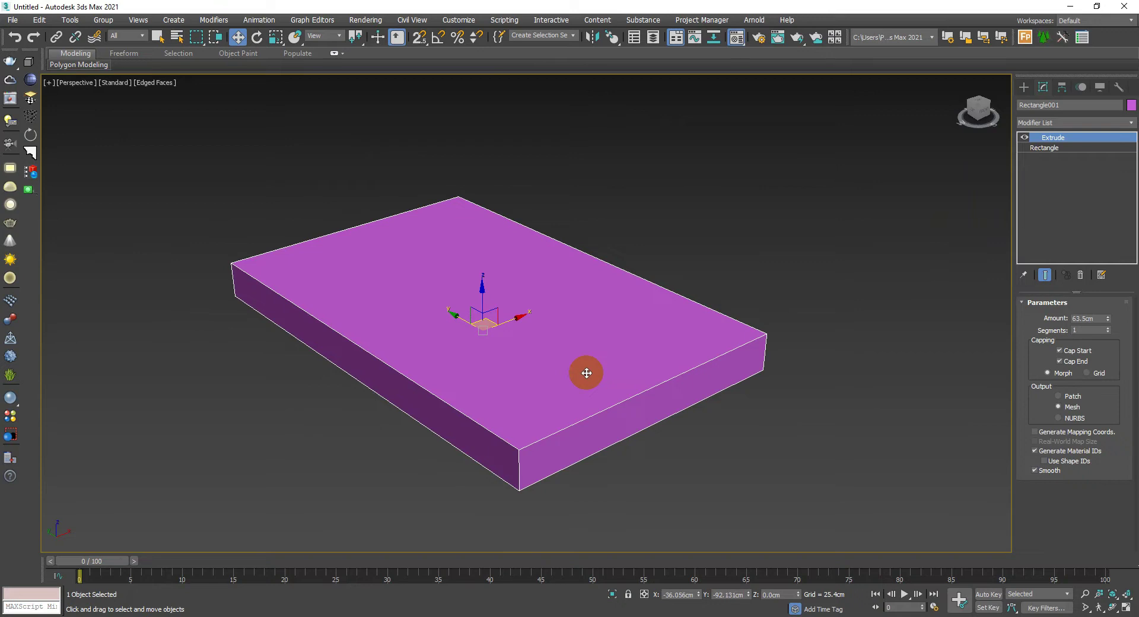
key(m)
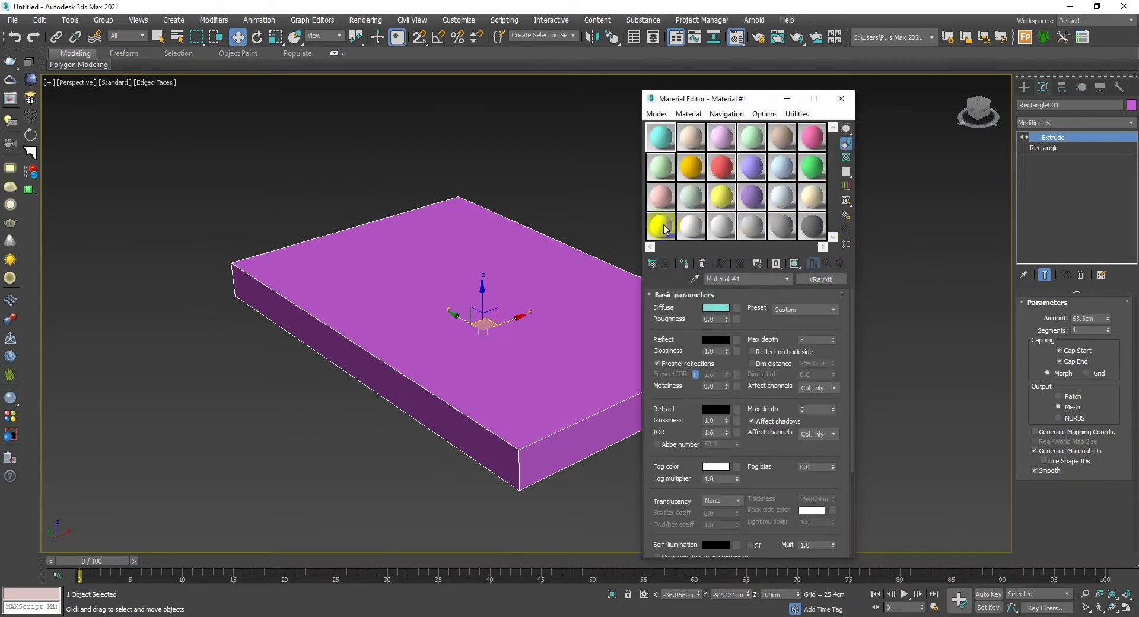
- Assign a white VRayMtl material to the slab and close the editor
click(671, 232)
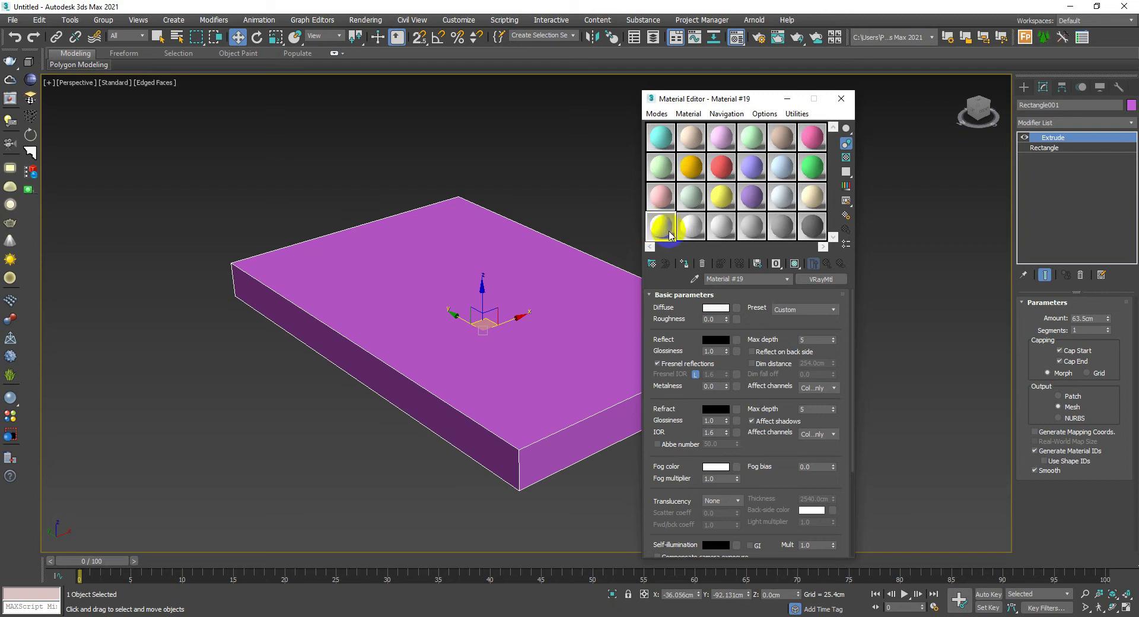
click(689, 273)
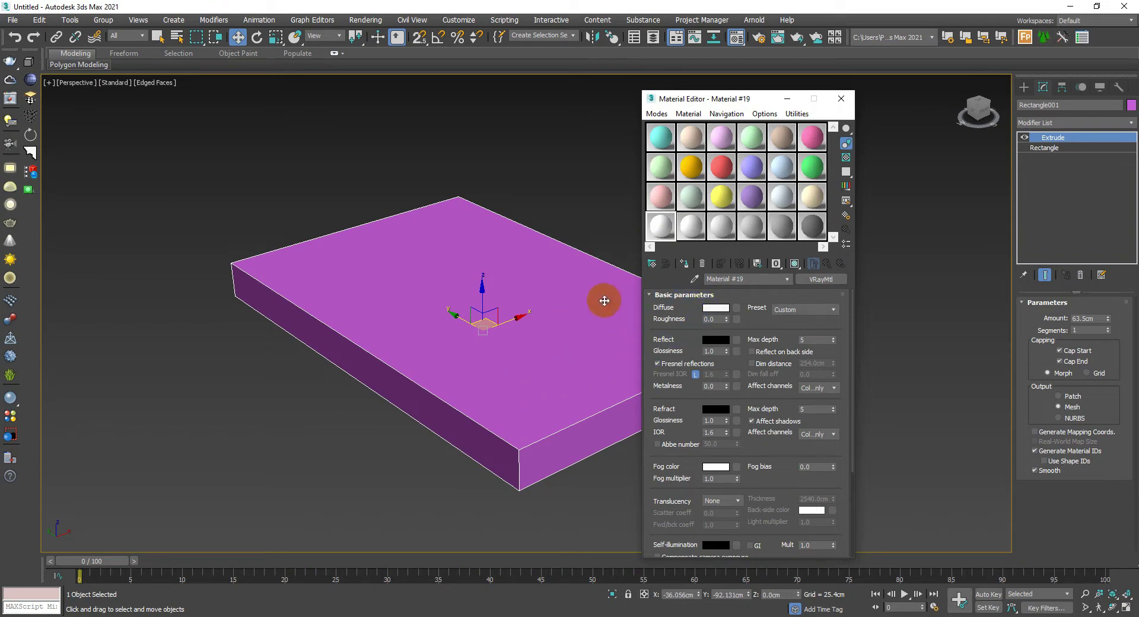
click(683, 268)
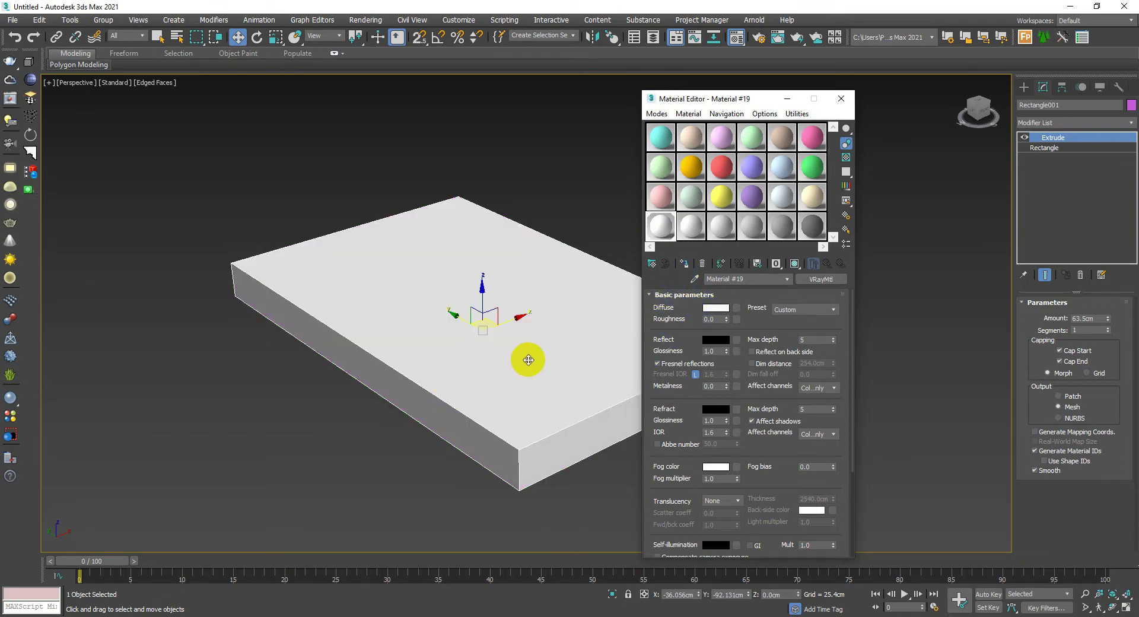
click(841, 99)
middle_drag(669, 238, 610, 244)
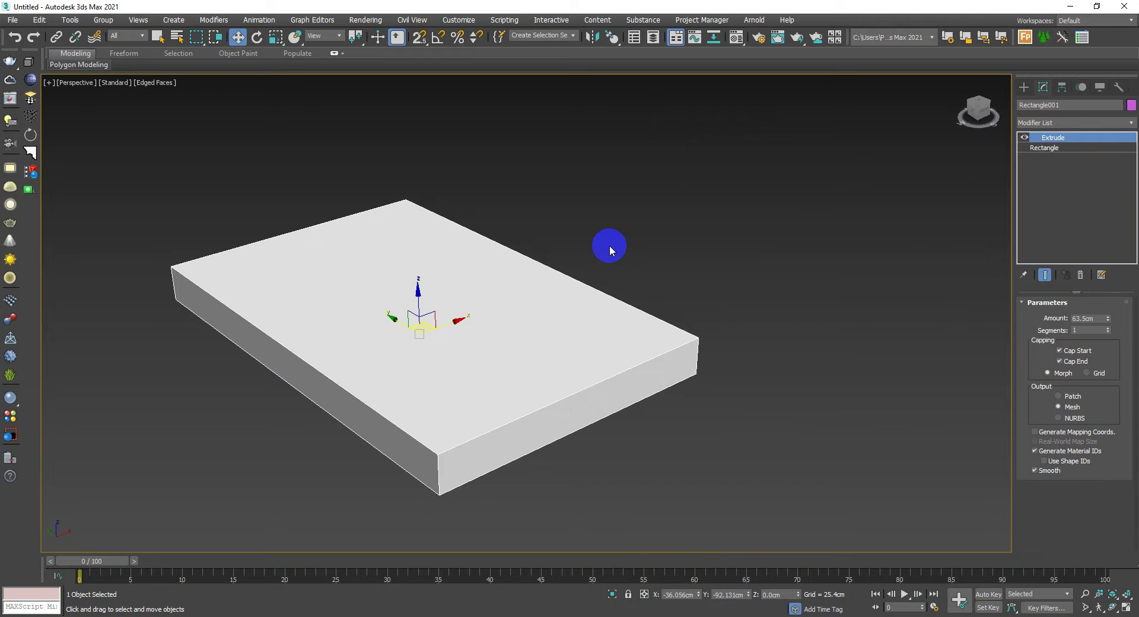
scroll(603, 243, down, 3)
click(651, 235)
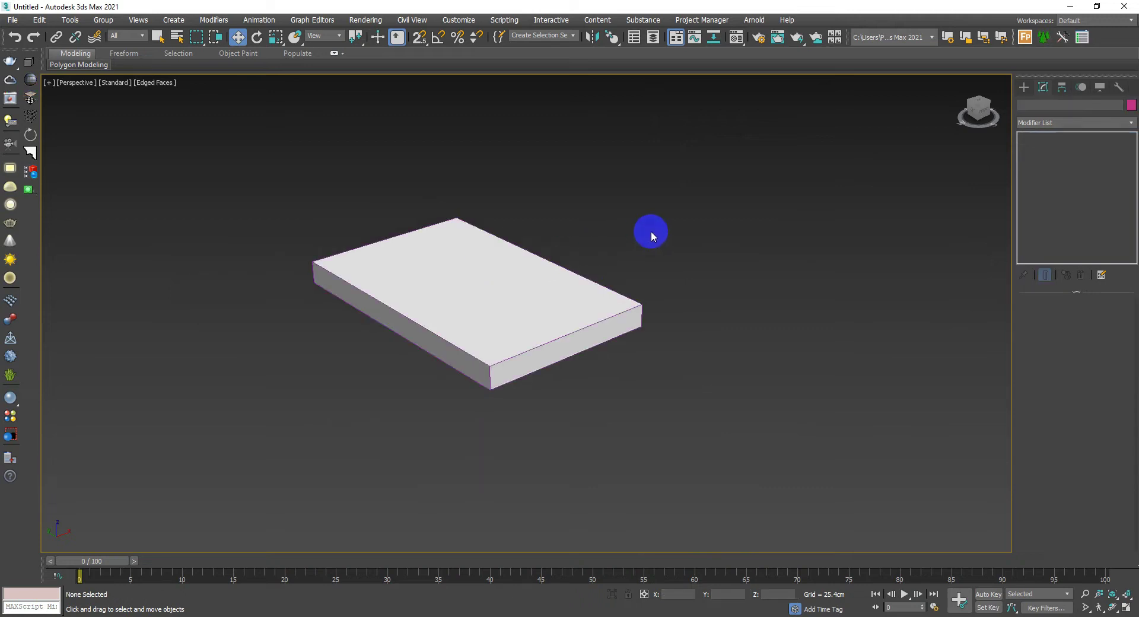
scroll(541, 330, up, 2)
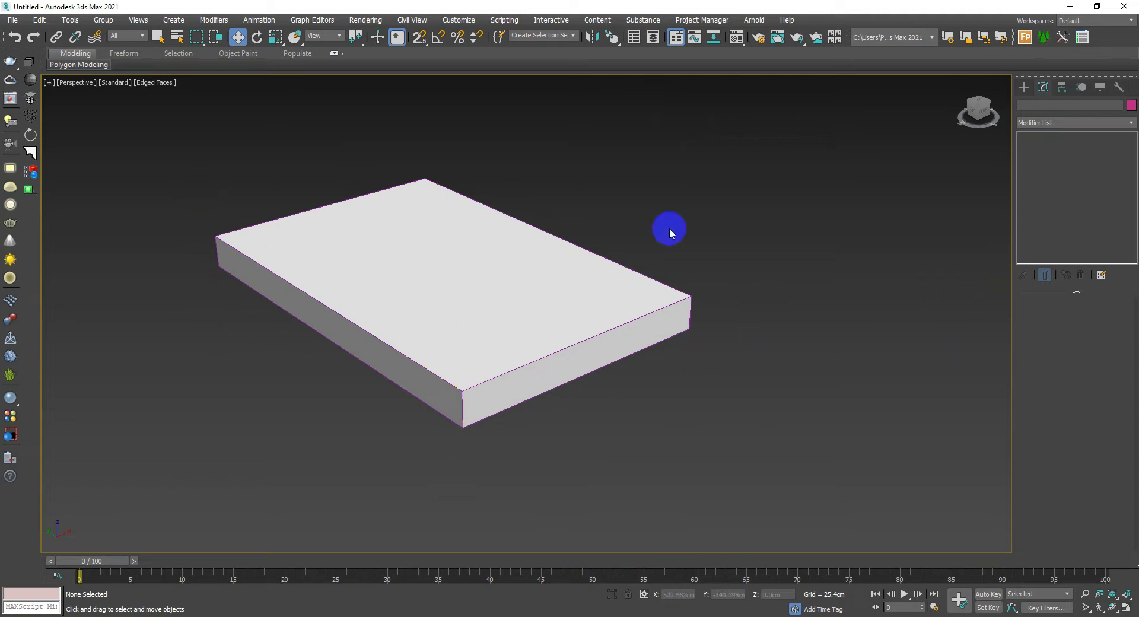
mouse_move(673, 496)
alt+middle_down()
mouse_move(648, 415)
mouse_move(643, 424)
alt+middle_up()
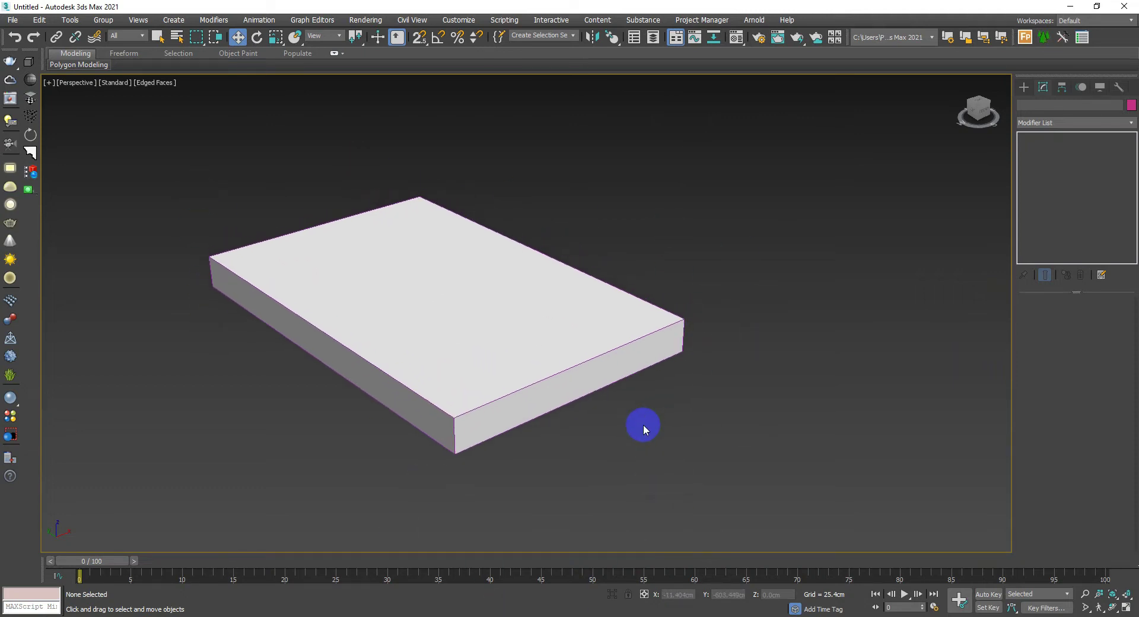
- Set the slab's object colour to black
click(508, 350)
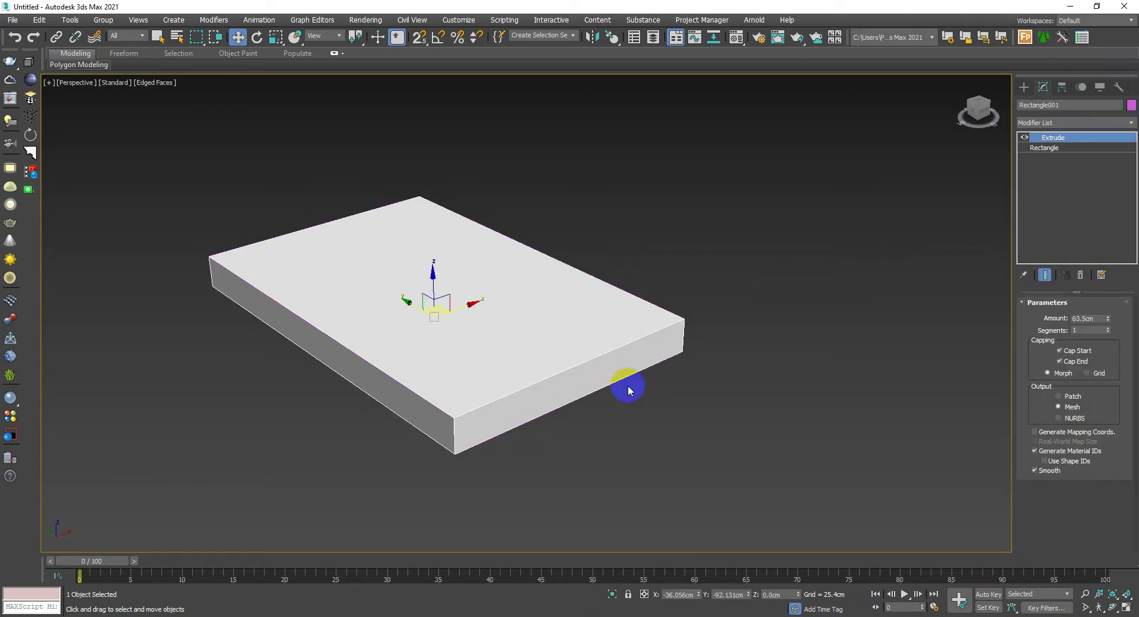
key(m)
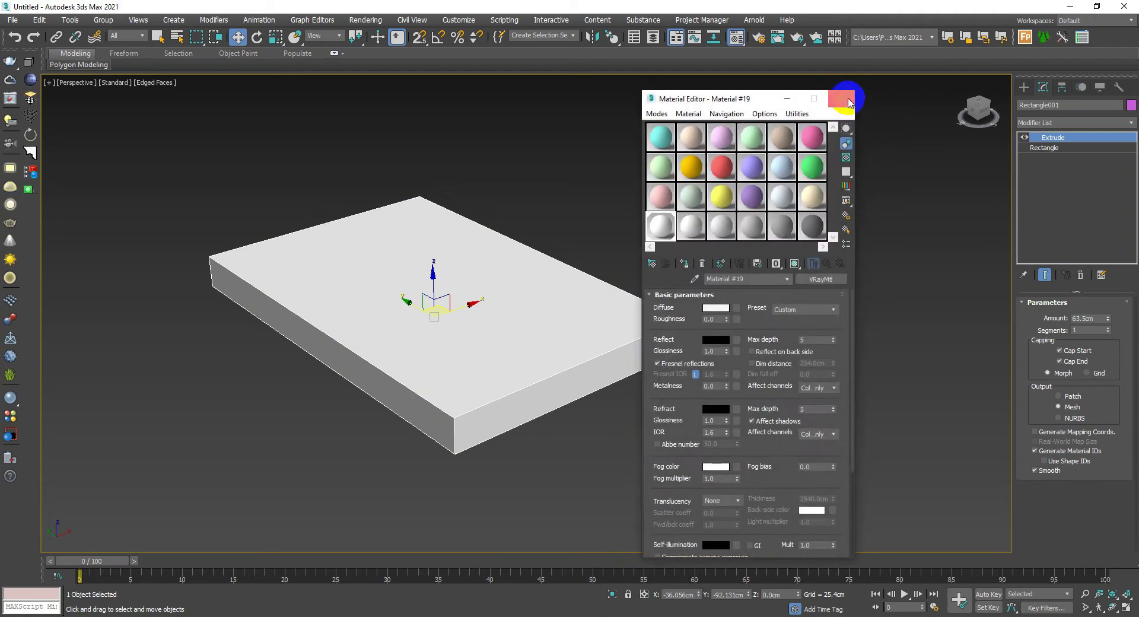
click(858, 96)
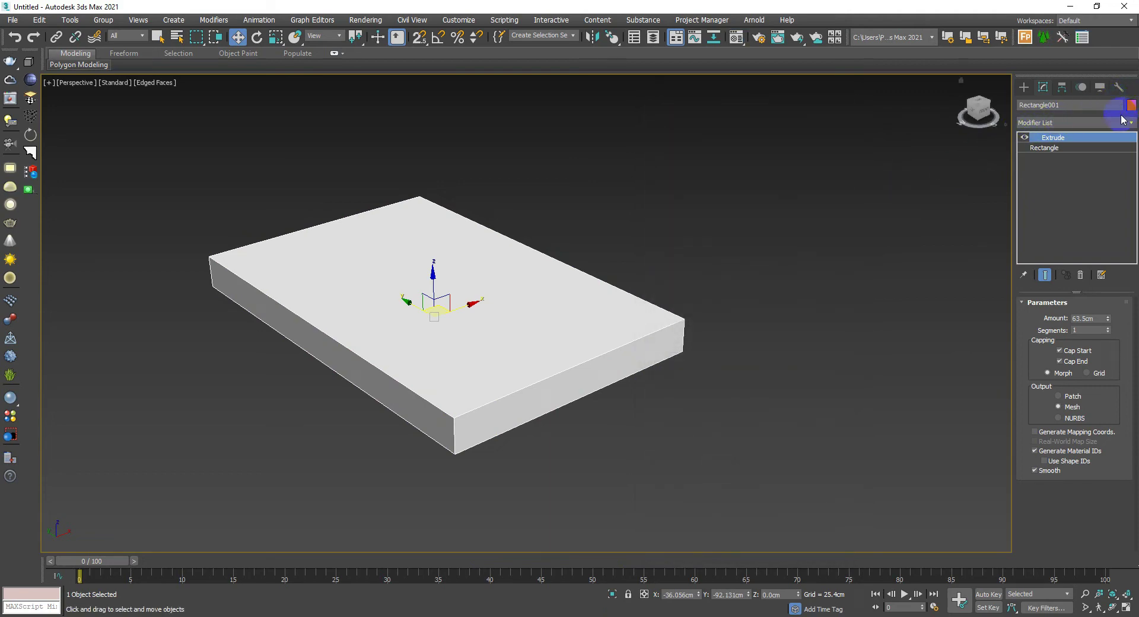
click(1131, 106)
click(838, 238)
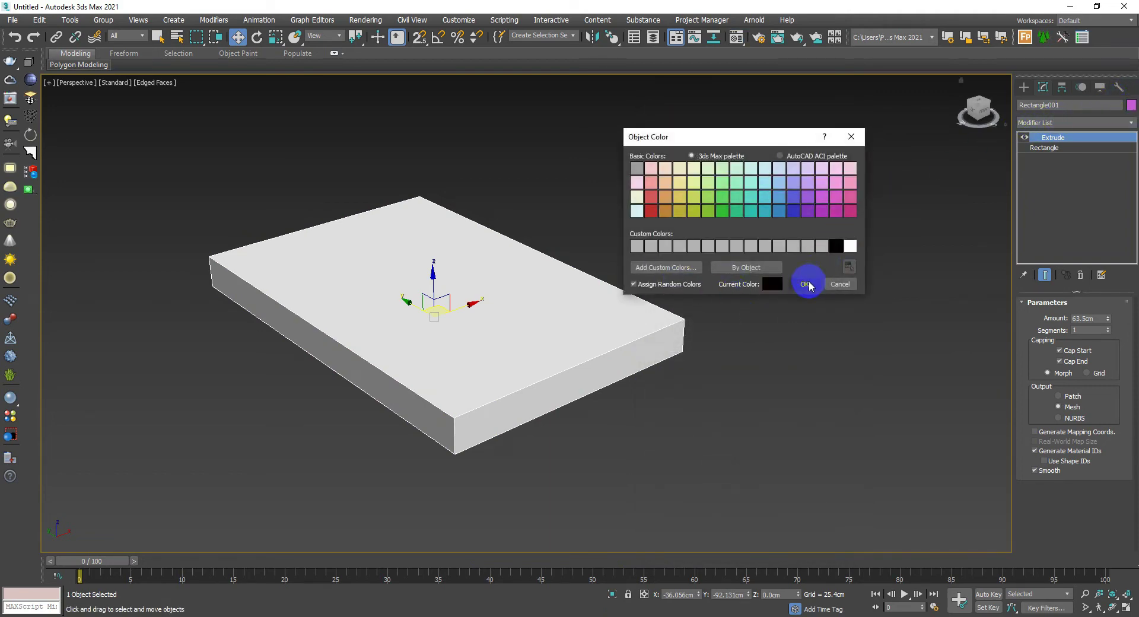
click(808, 284)
- Orbit to a low front view of the slab and switch to Photoshop
click(622, 437)
scroll(444, 382, down, 3)
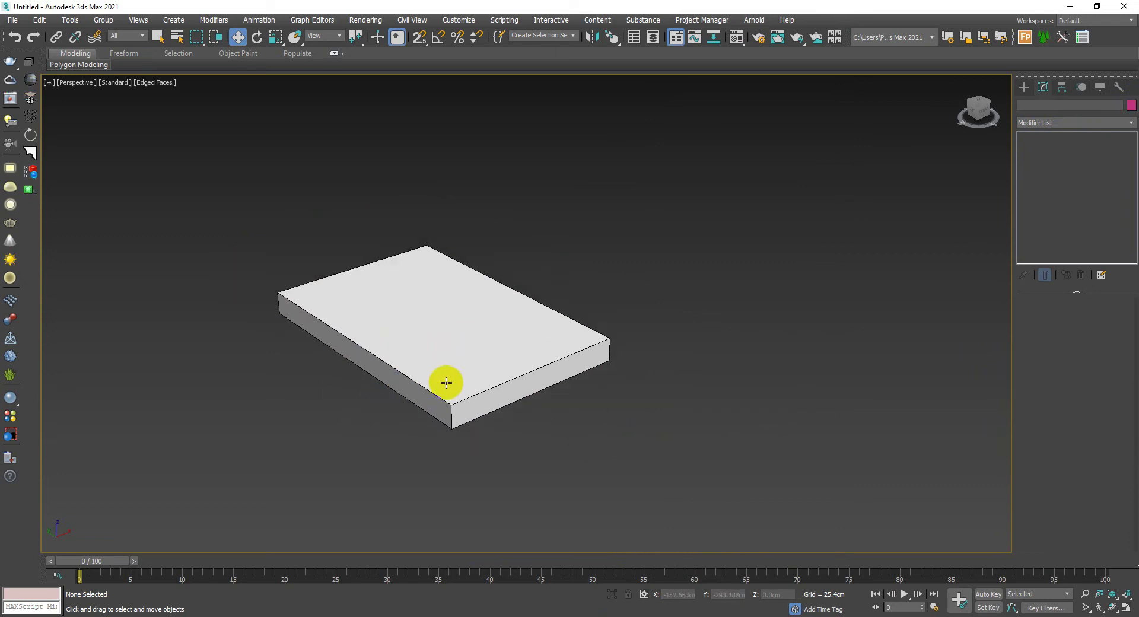
mouse_move(445, 381)
alt+middle_down()
mouse_move(630, 380)
mouse_move(481, 379)
alt+middle_up()
click(452, 350)
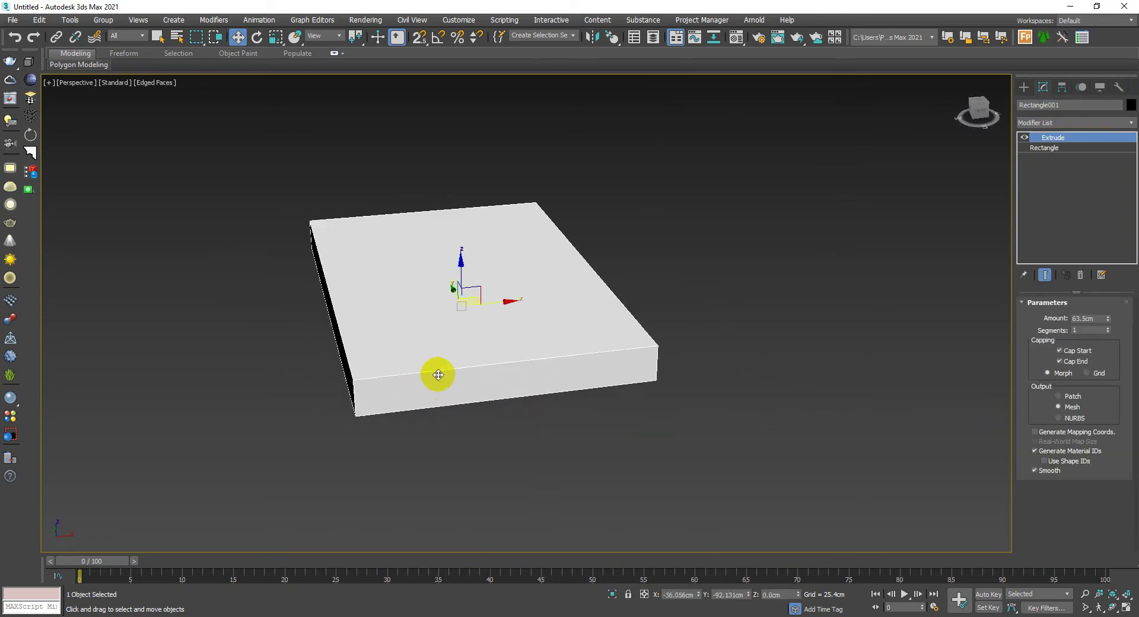
key(alt+Tab)
- Dock Photoshop on the right half of the screen and 3ds Max on the left
drag(582, 36, 1135, 101)
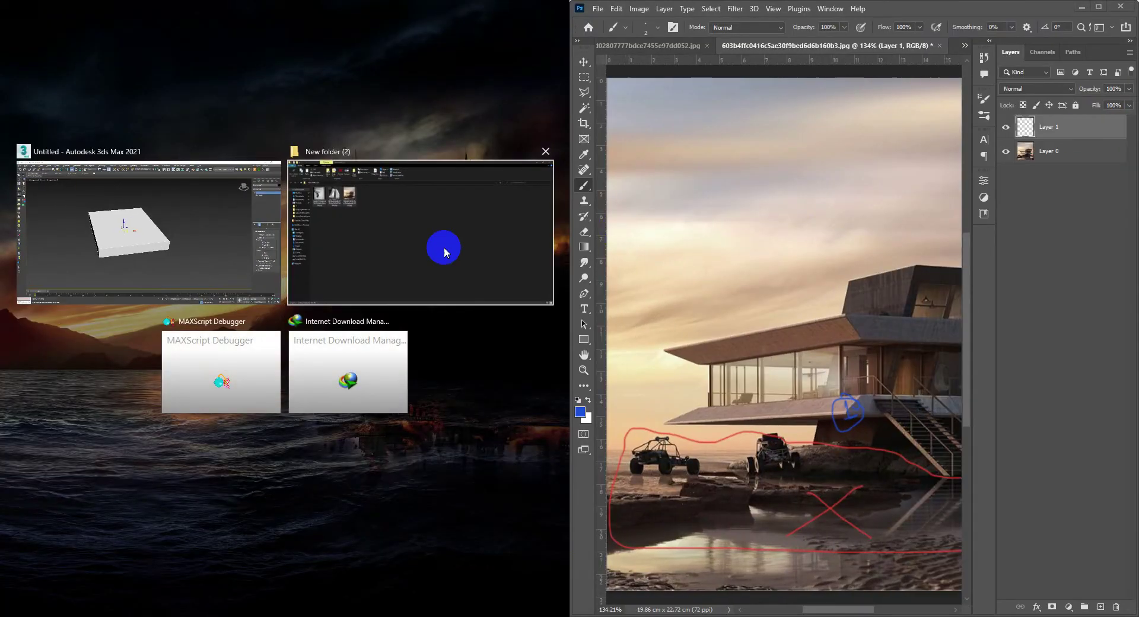
click(218, 282)
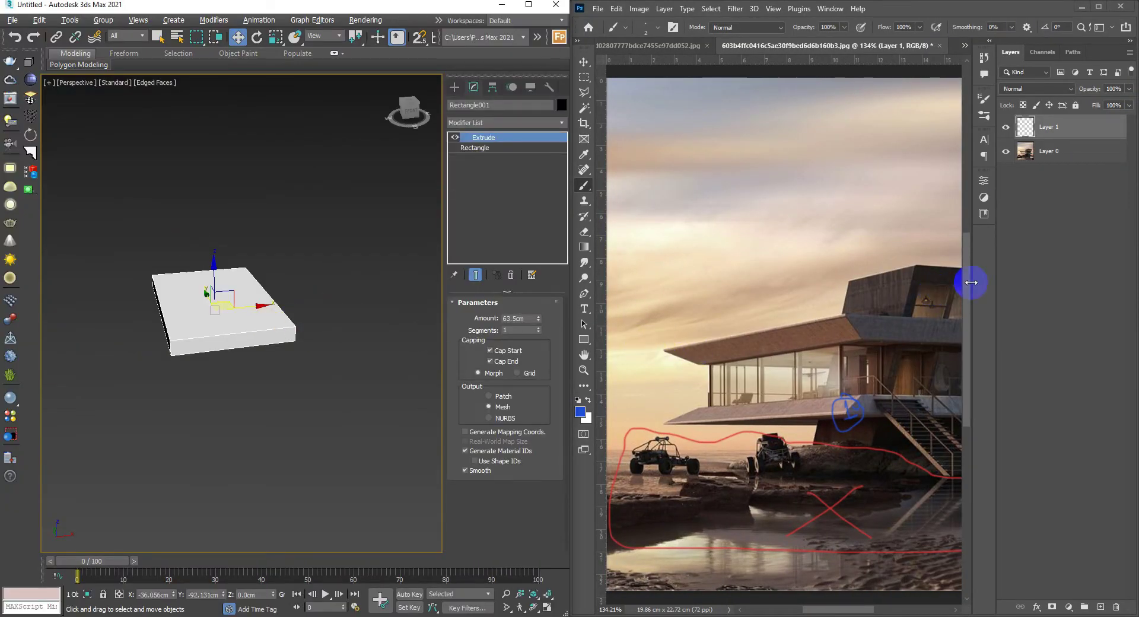
mouse_move(828, 372)
mouse_down()
mouse_move(698, 386)
mouse_move(788, 374)
mouse_up()
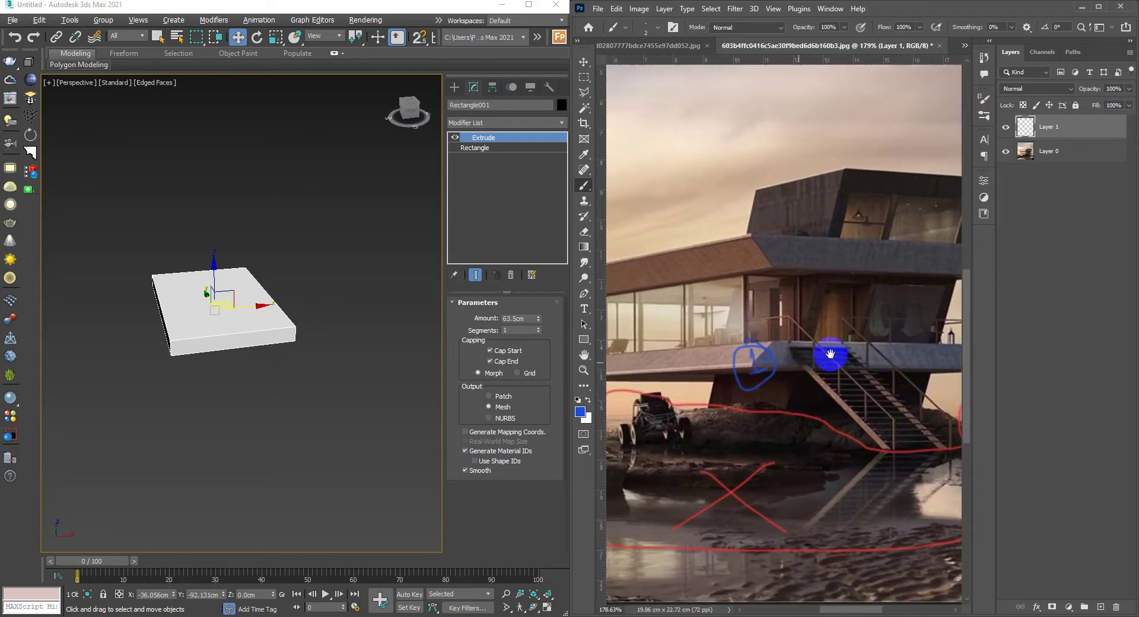
- Magnify the reference to about 285% on the roof edge and add Edit Poly to the slab
alt+scroll(788, 374, up, 1)
alt+scroll(657, 369, up, 1)
alt+scroll(657, 369, up, 1)
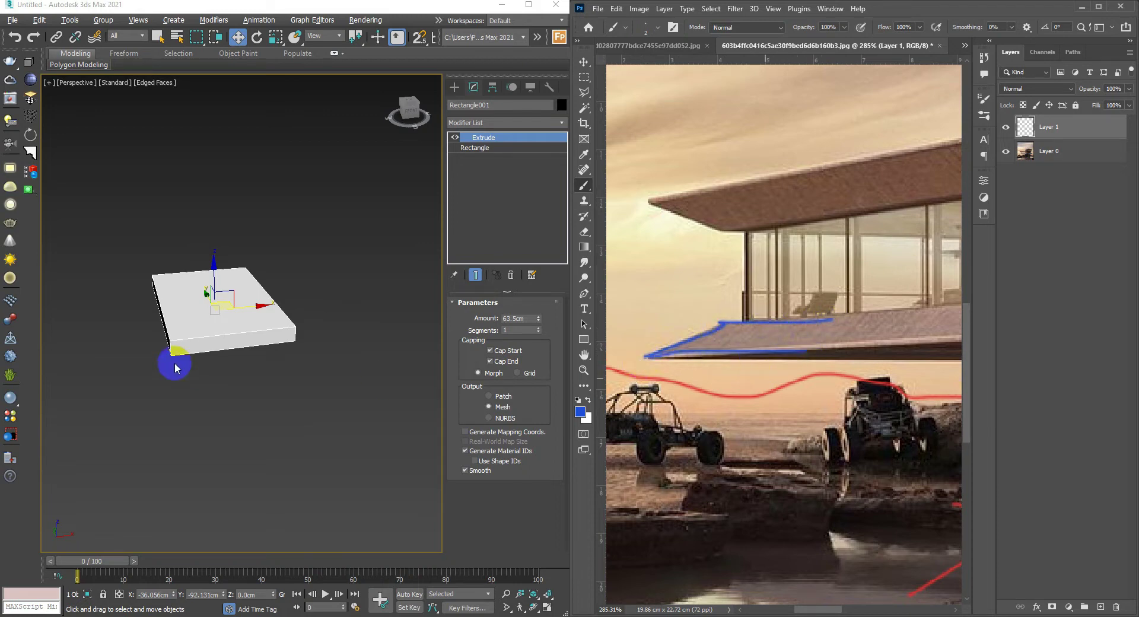
scroll(224, 323, up, 3)
scroll(285, 338, up, 2)
scroll(285, 349, up, 1)
scroll(271, 346, down, 1)
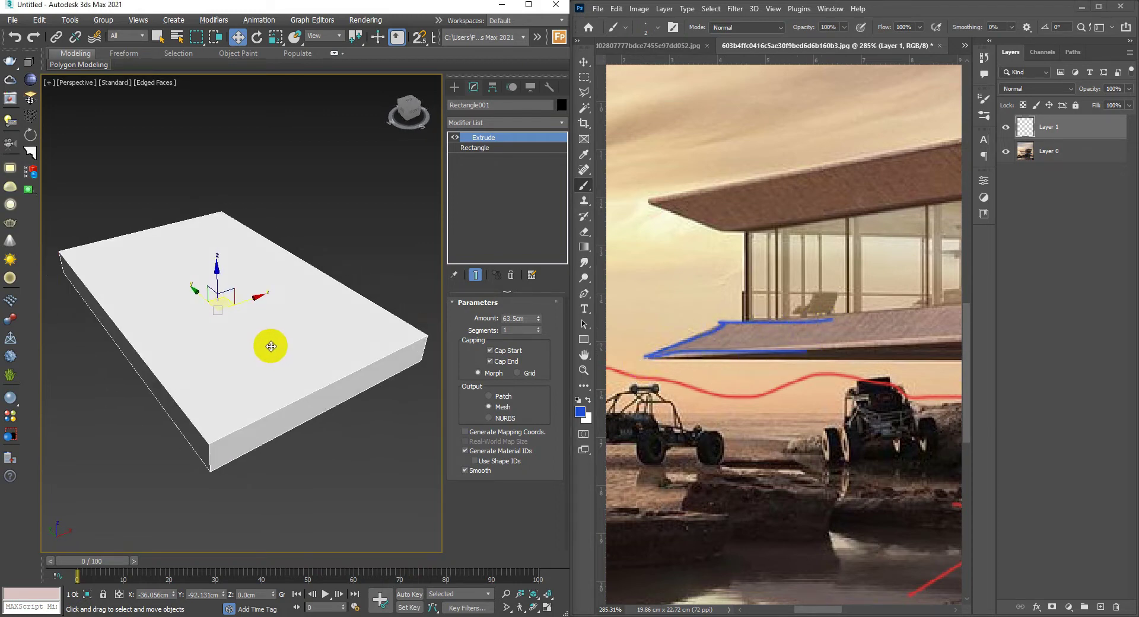
key(ctrl+e)
mouse_move(237, 353)
alt+middle_down()
mouse_move(231, 330)
mouse_move(287, 322)
mouse_move(320, 358)
alt+middle_up()
- Select the slab's top polygon, raise it and scale it down so the sides slope inward
click(341, 282)
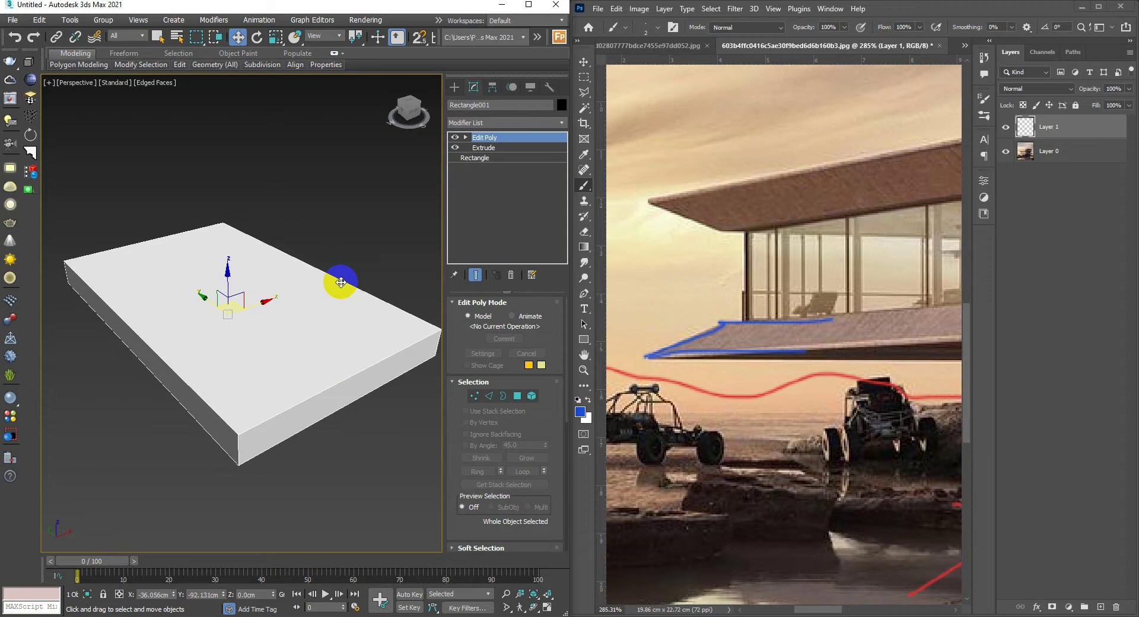
drag(319, 300, 308, 306)
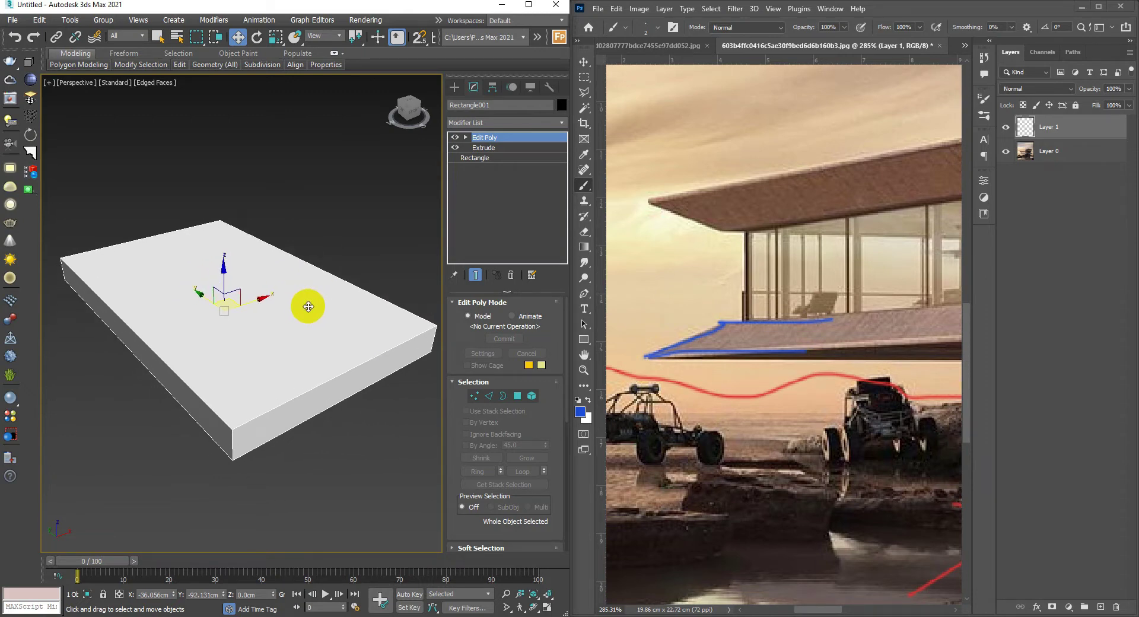
key(4)
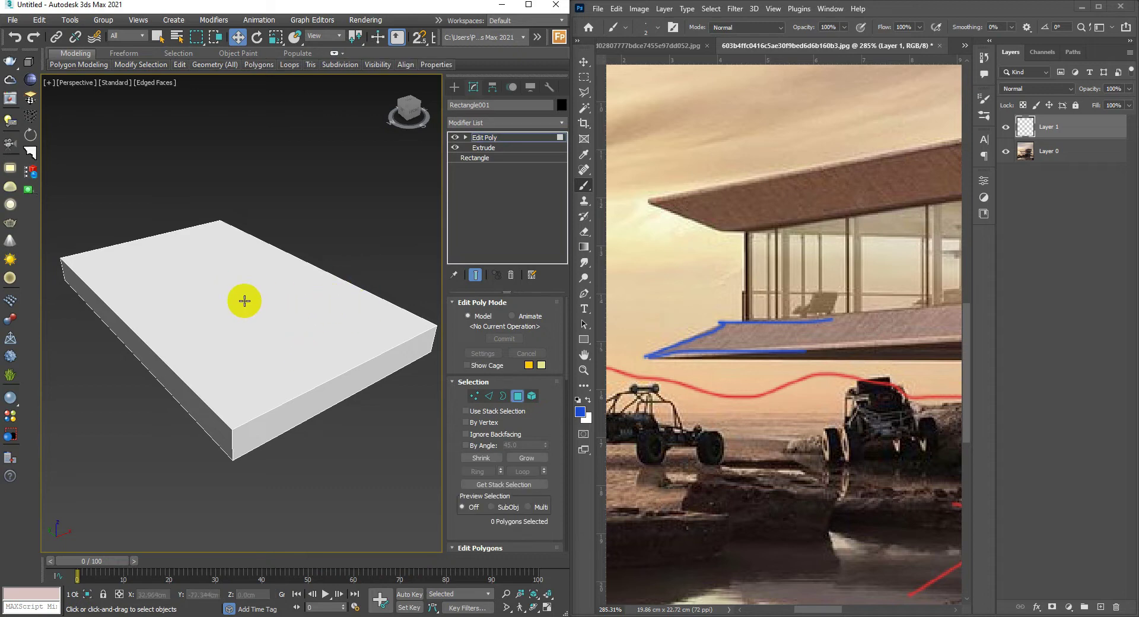
click(245, 301)
mouse_move(275, 313)
mouse_down()
mouse_move(261, 300)
mouse_move(338, 320)
mouse_up()
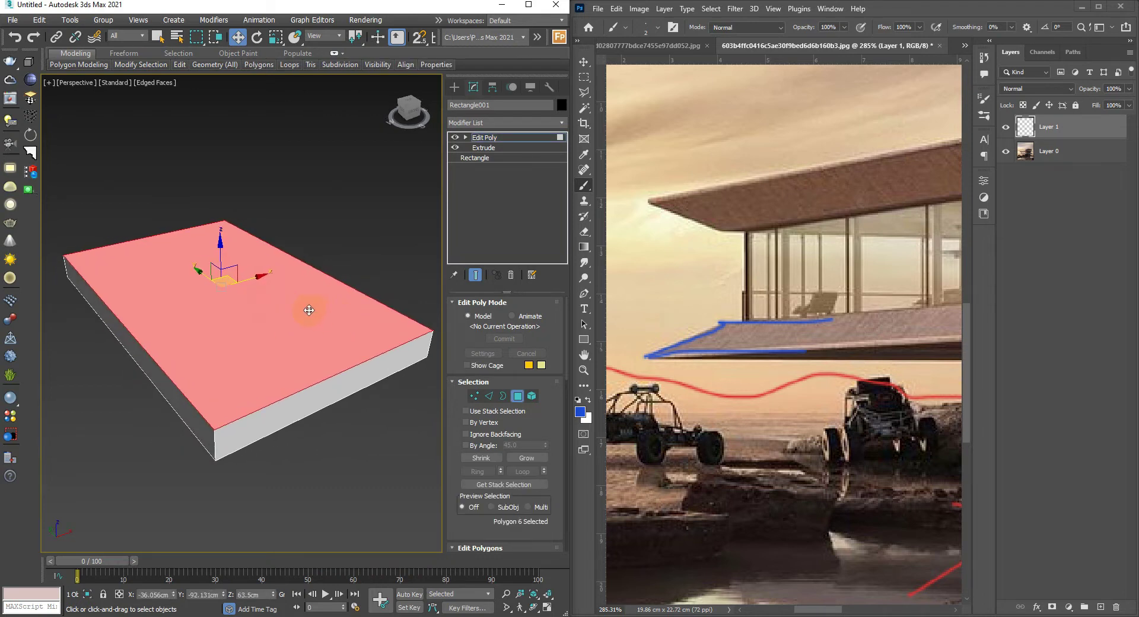
key(r)
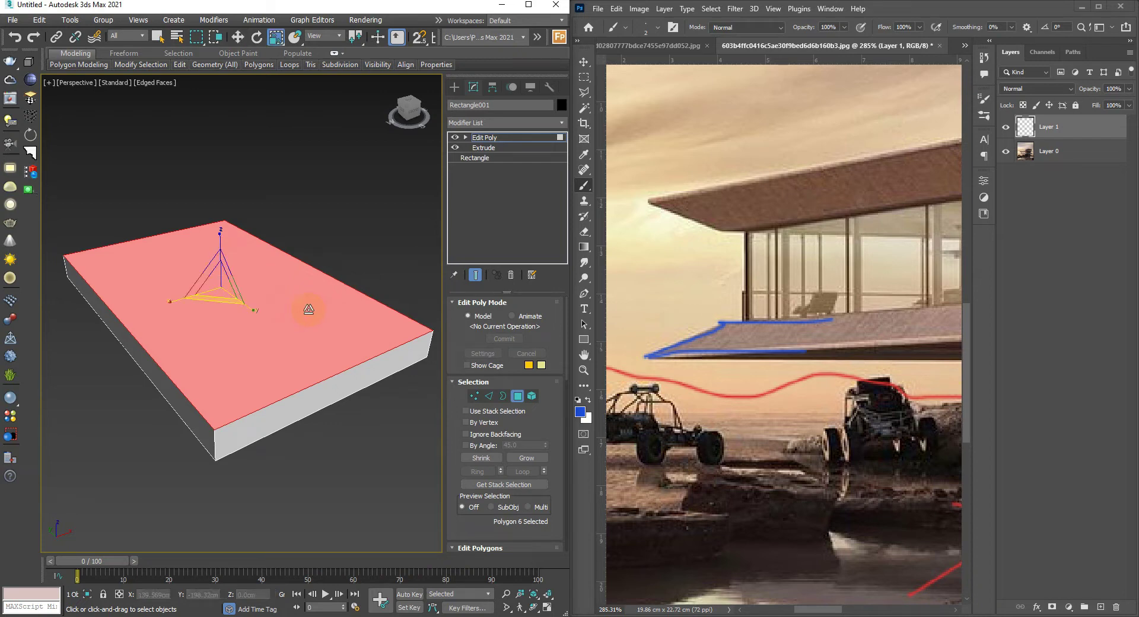
drag(215, 308, 236, 292)
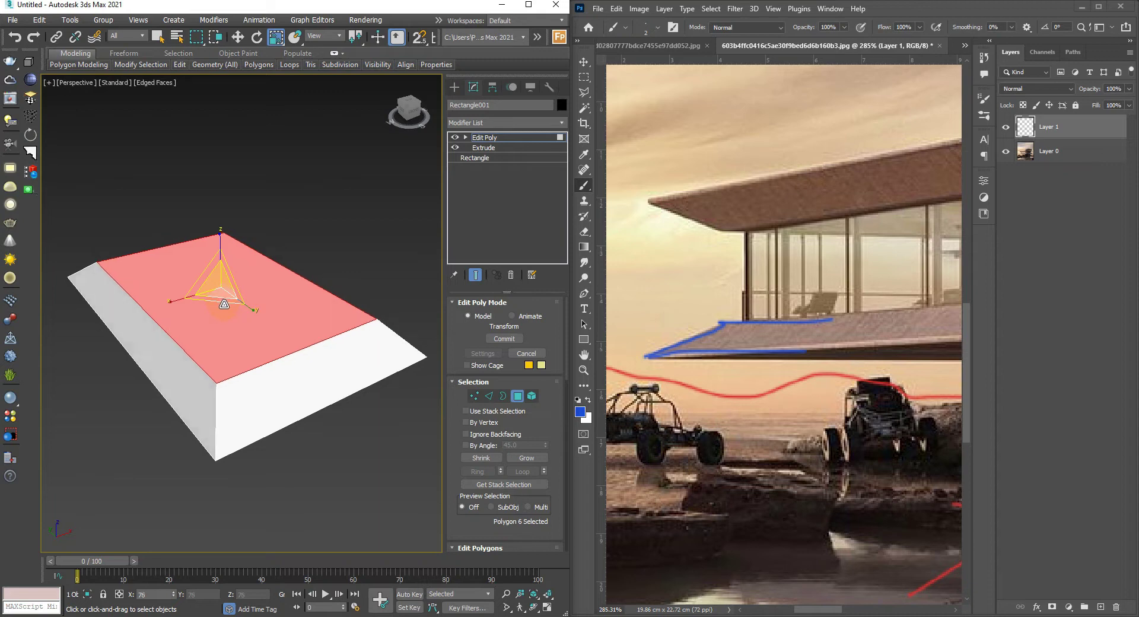
alt+middle_drag(236, 292, 322, 321)
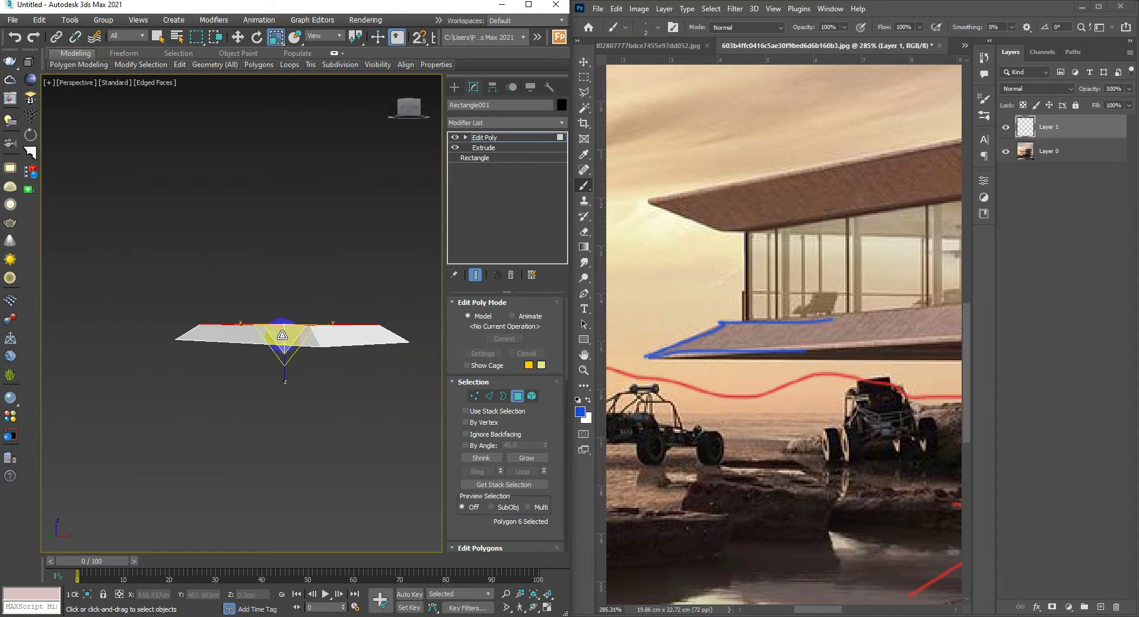
drag(281, 335, 283, 340)
mouse_move(284, 345)
alt+middle_down()
mouse_move(283, 384)
mouse_move(330, 317)
alt+middle_up()
scroll(246, 320, up, 3)
- In wireframe Top view, select the four top vertices and move them upward
key(4)
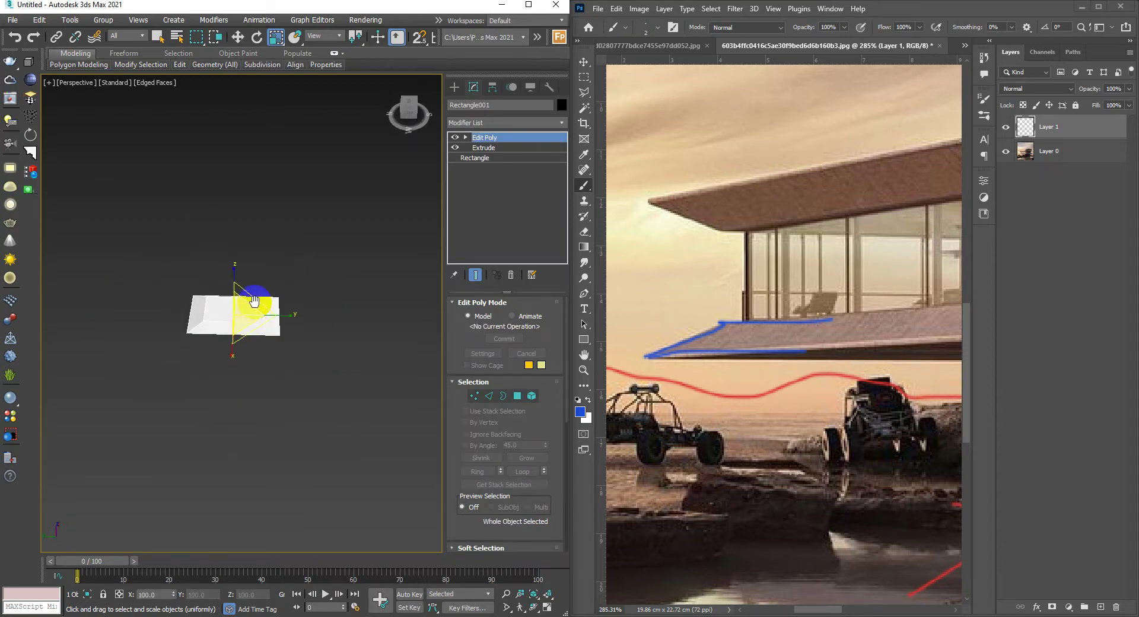
alt+middle_drag(246, 319, 279, 355)
key(t)
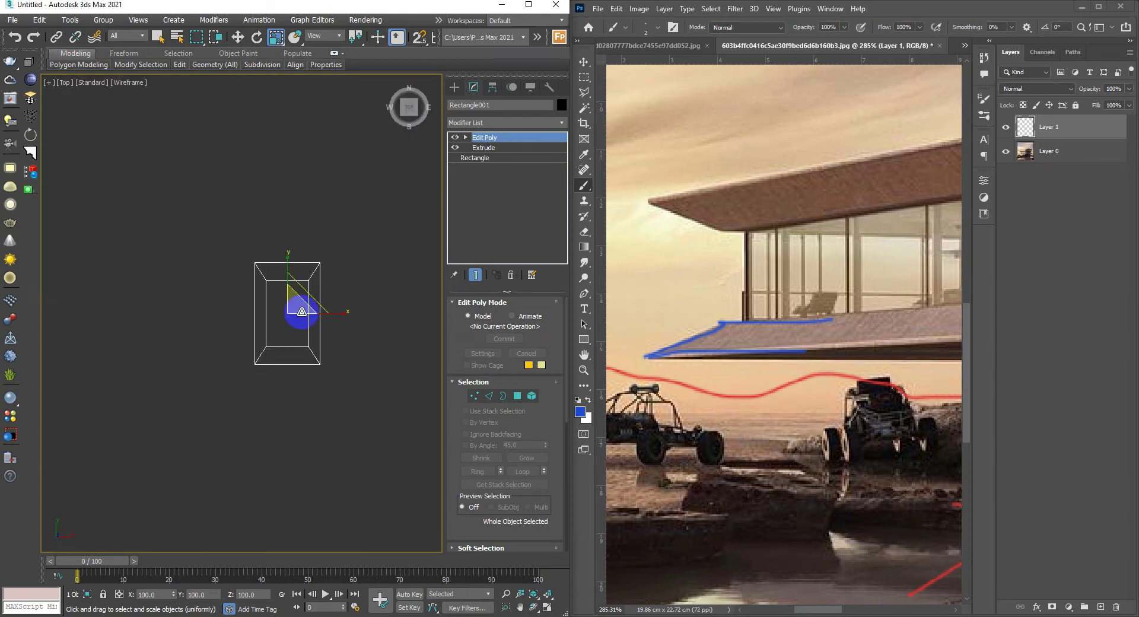
key(F3)
key(1)
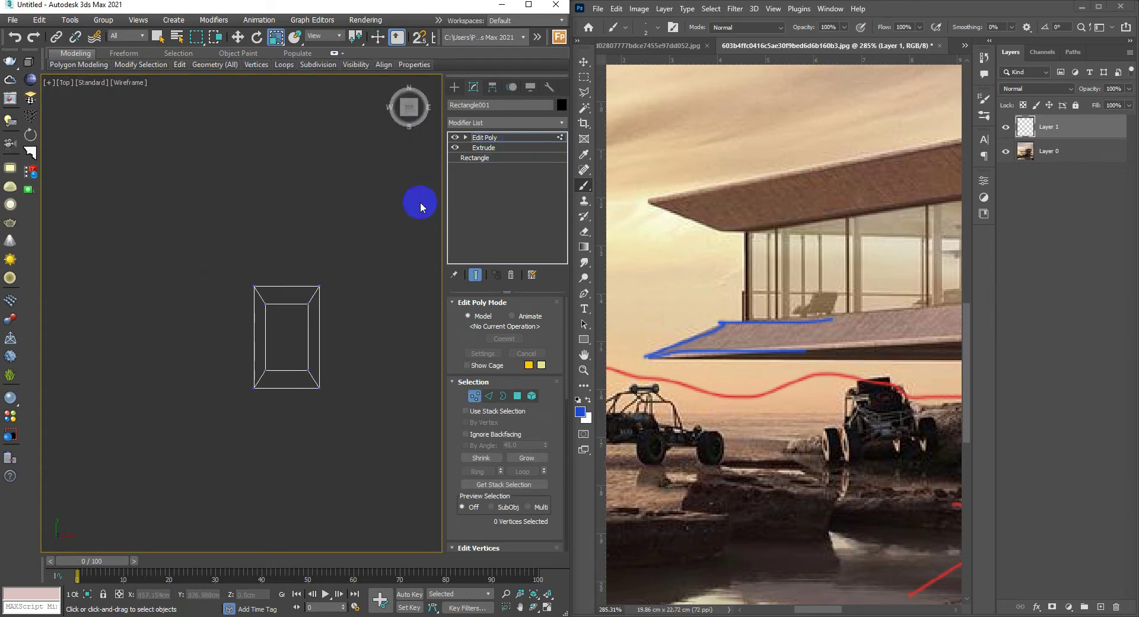
drag(297, 287, 379, 328)
key(w)
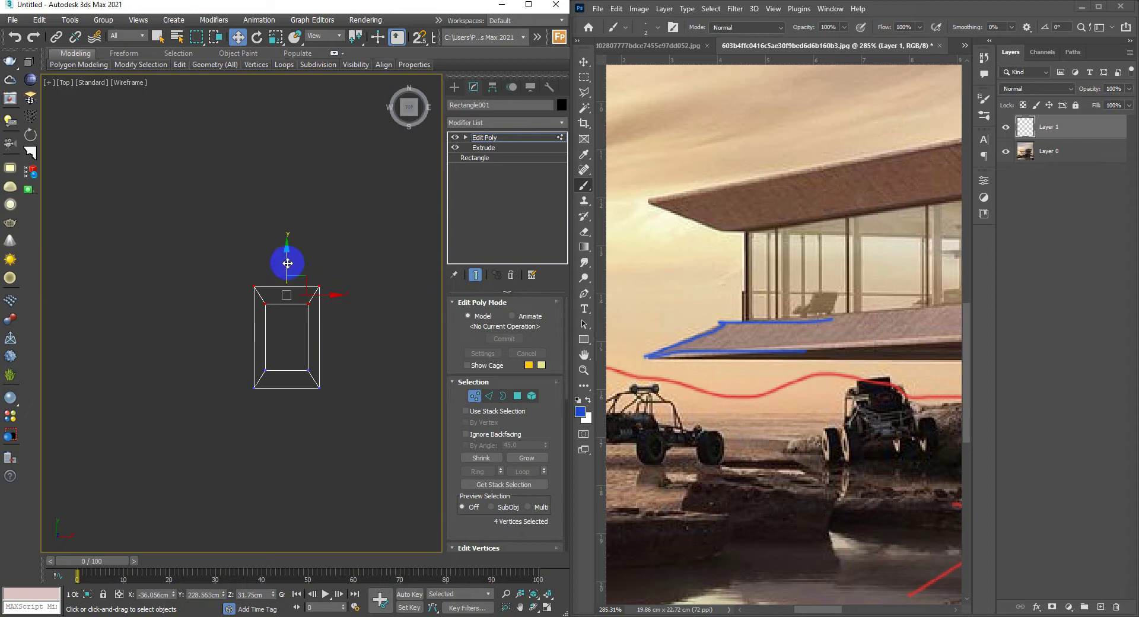
drag(287, 263, 287, 231)
- Pull the slab's left corner vertices outward and its top corner vertices upward
drag(200, 218, 278, 448)
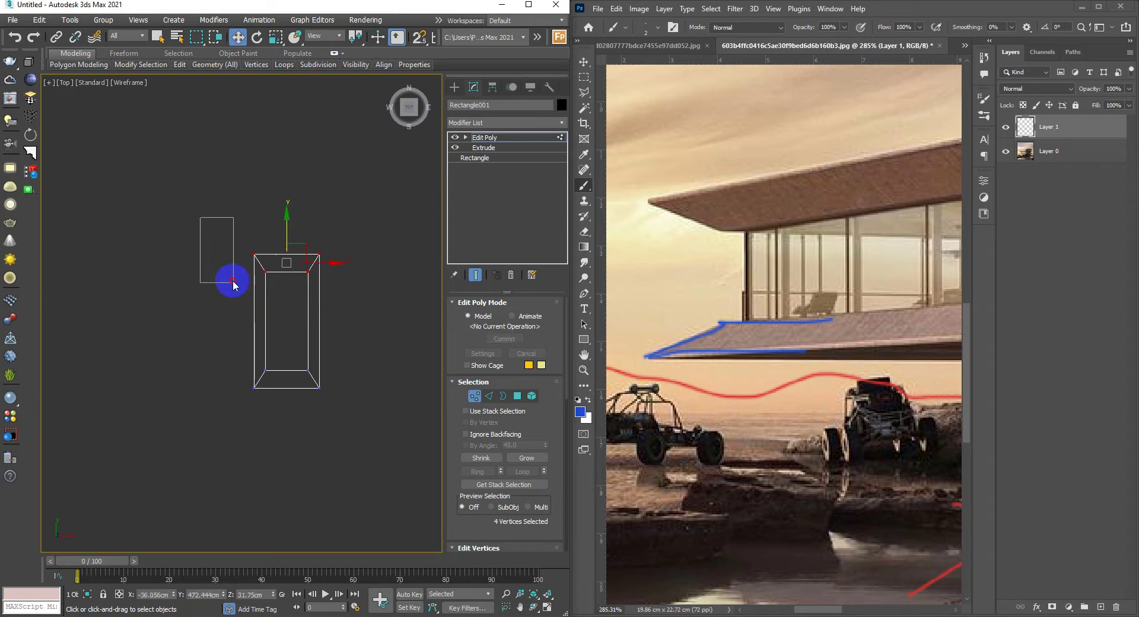
drag(293, 330, 282, 326)
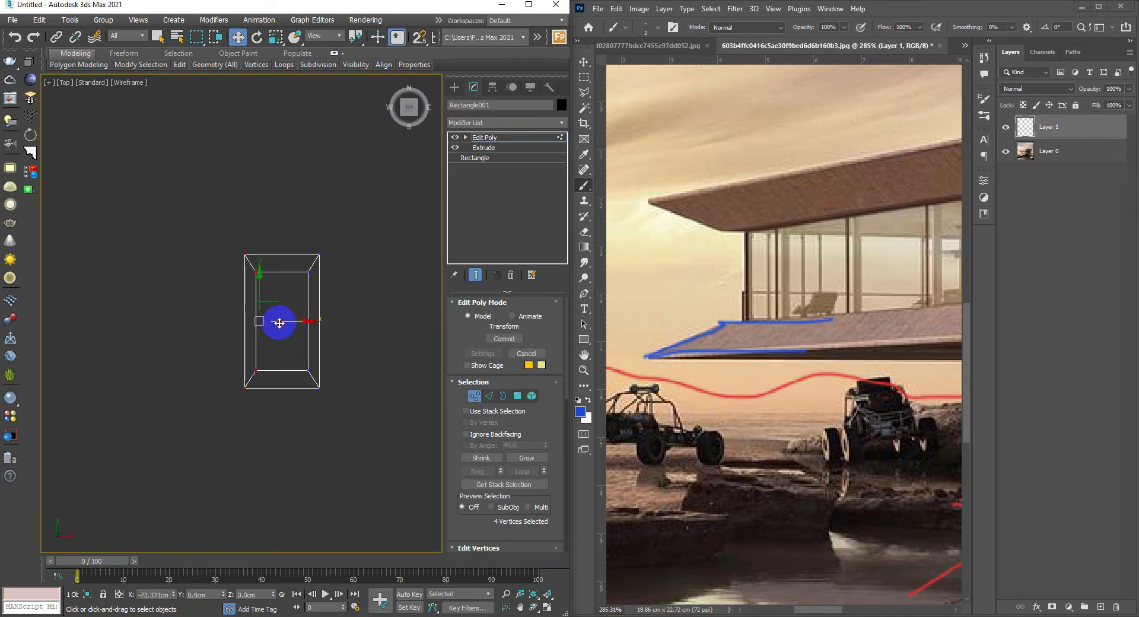
drag(194, 225, 337, 297)
drag(284, 236, 283, 218)
drag(208, 201, 291, 393)
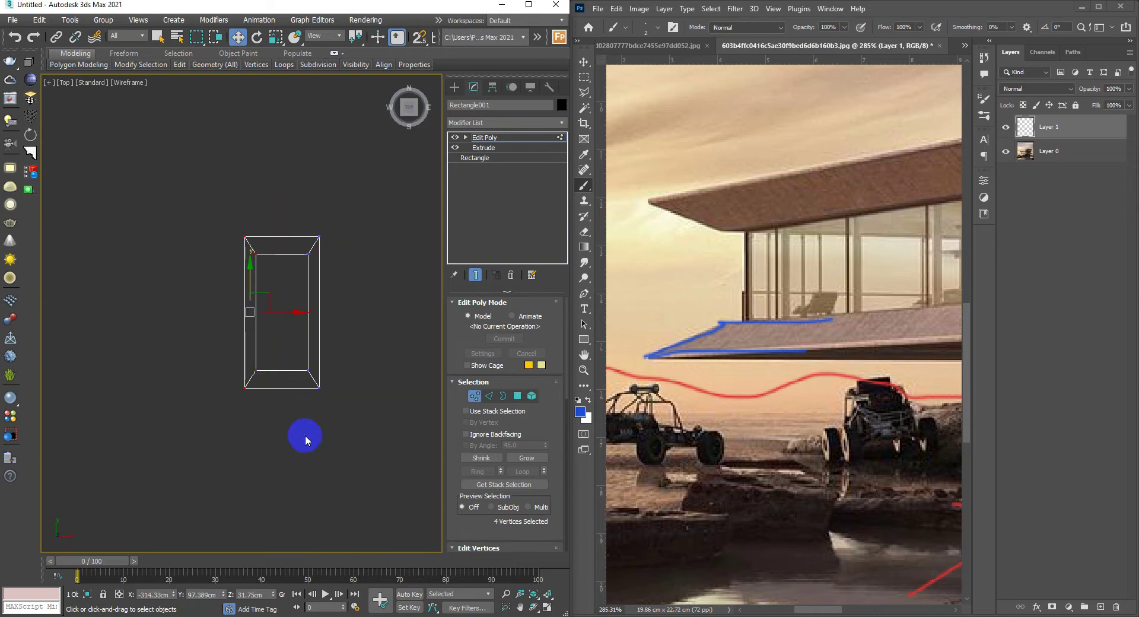
drag(285, 432, 195, 139)
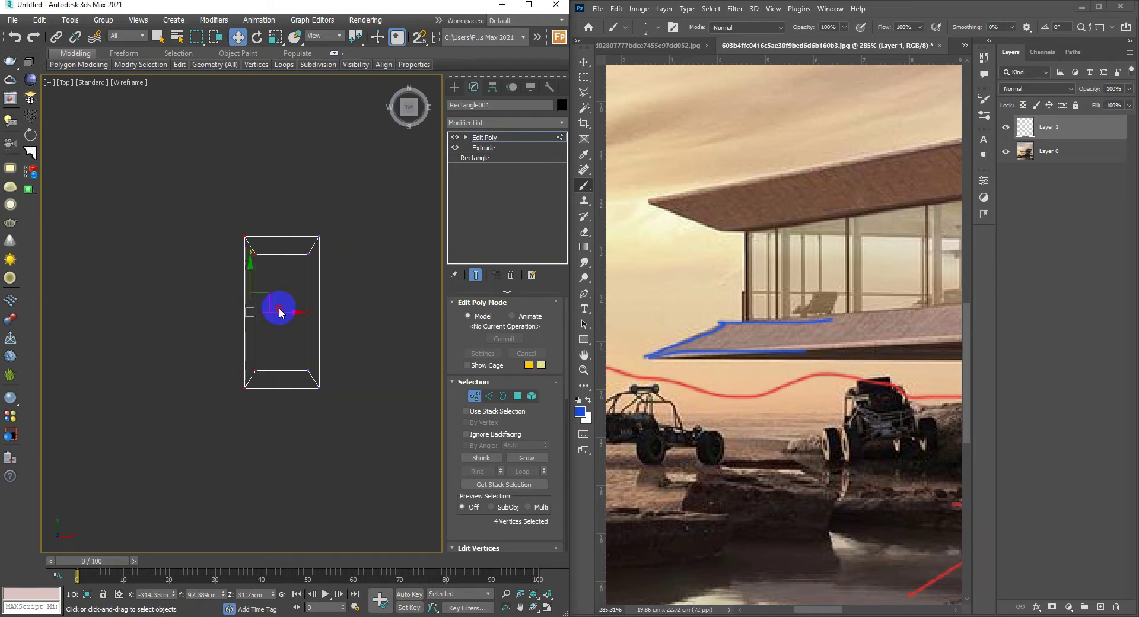
click(237, 348)
drag(203, 191, 273, 424)
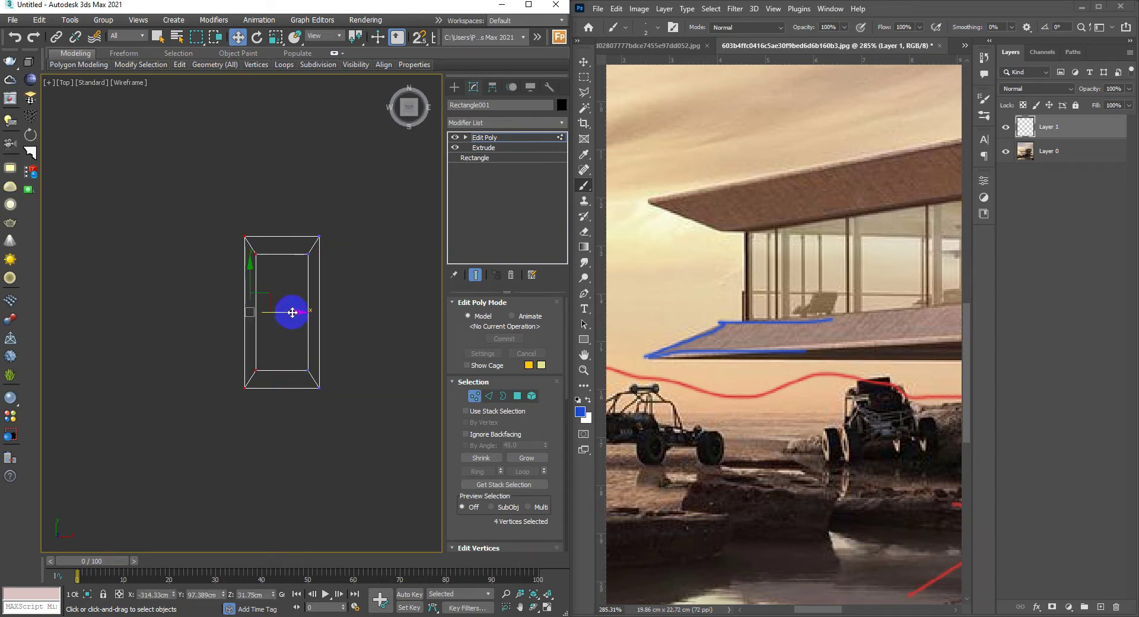
- Leave vertex editing and view the tapered slab in Perspective from a low side angle
key(1)
key(p)
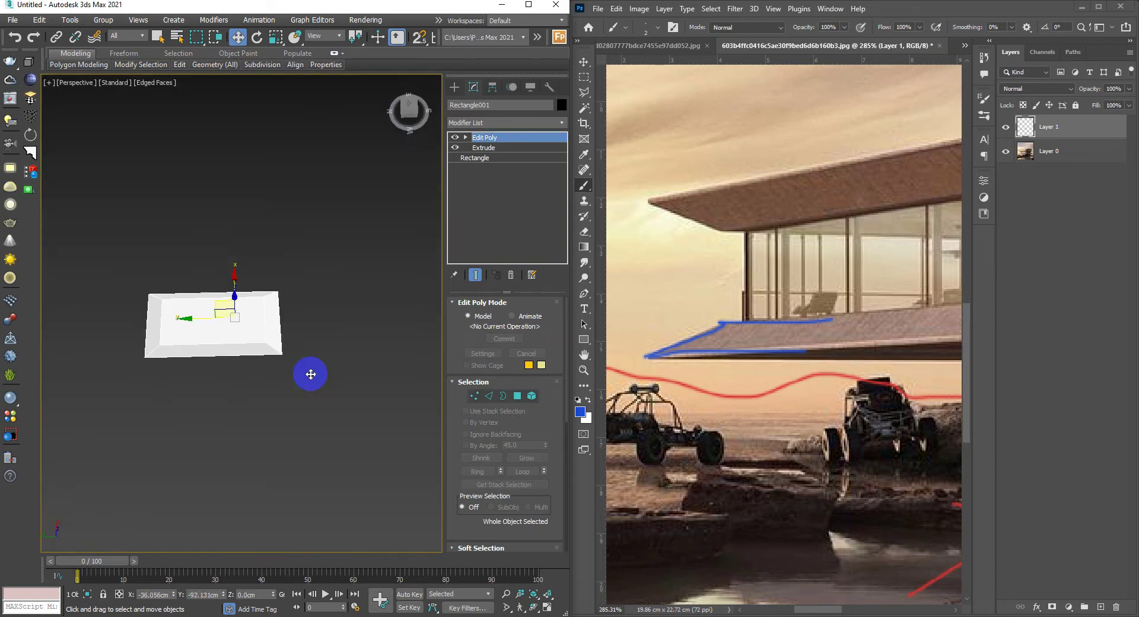
mouse_move(223, 339)
alt+middle_down()
mouse_move(232, 322)
mouse_move(218, 287)
mouse_move(250, 337)
mouse_move(216, 330)
mouse_move(291, 350)
alt+middle_up()
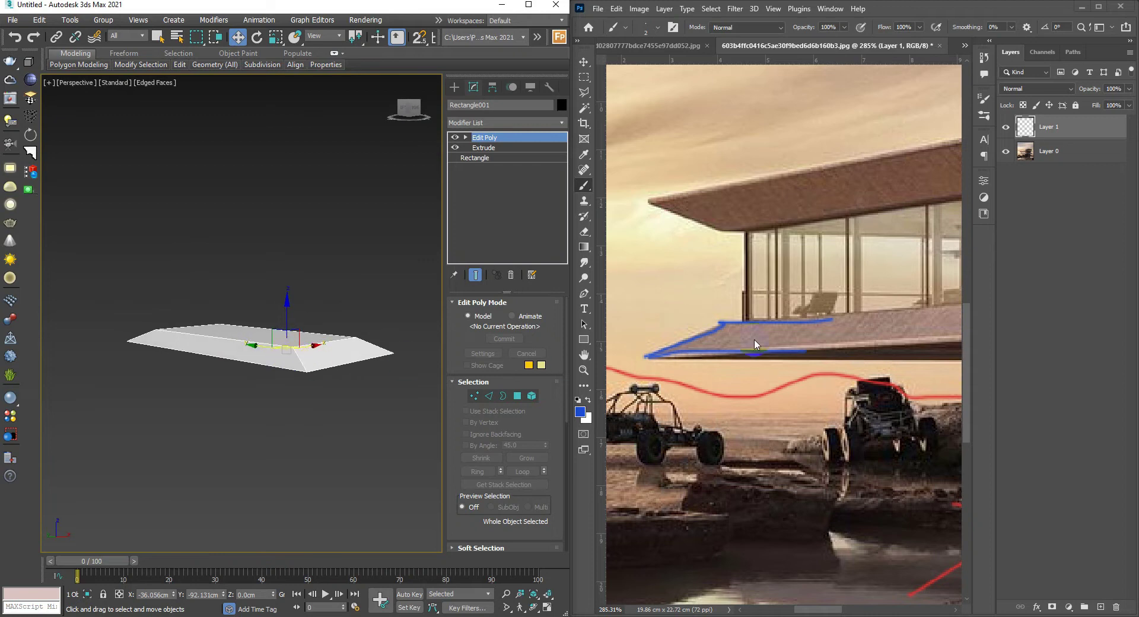
- Reframe the reference image on the house and undo a stray blue stroke
alt+scroll(755, 343, down, 3)
alt+scroll(756, 343, down, 3)
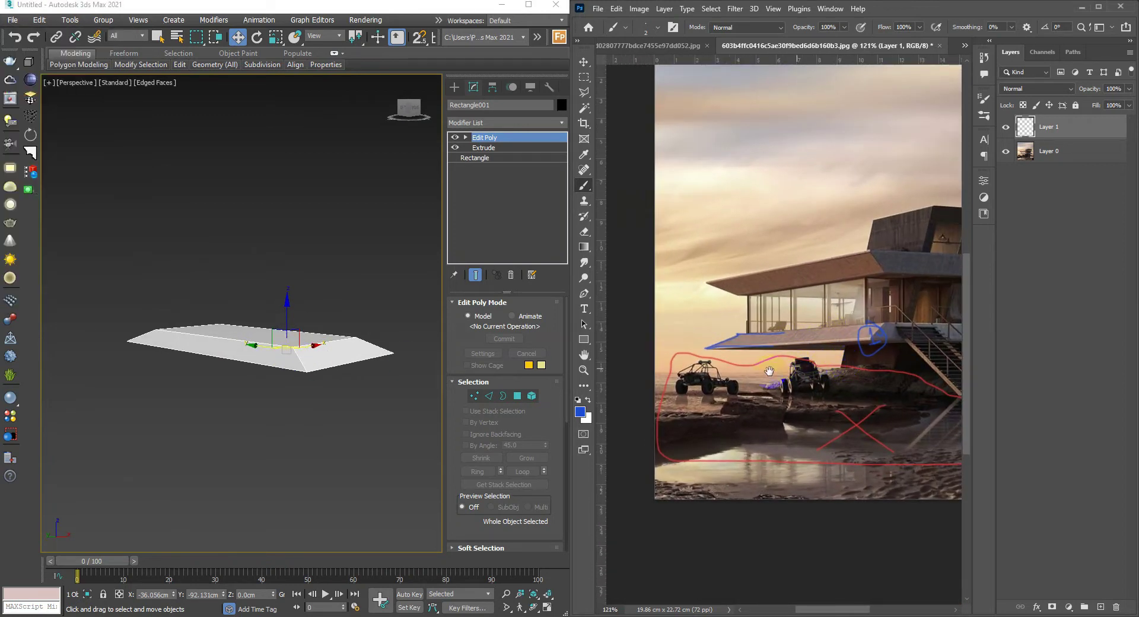
drag(827, 358, 713, 369)
mouse_move(266, 388)
alt+middle_down()
mouse_move(280, 386)
mouse_move(266, 379)
mouse_move(276, 359)
alt+middle_up()
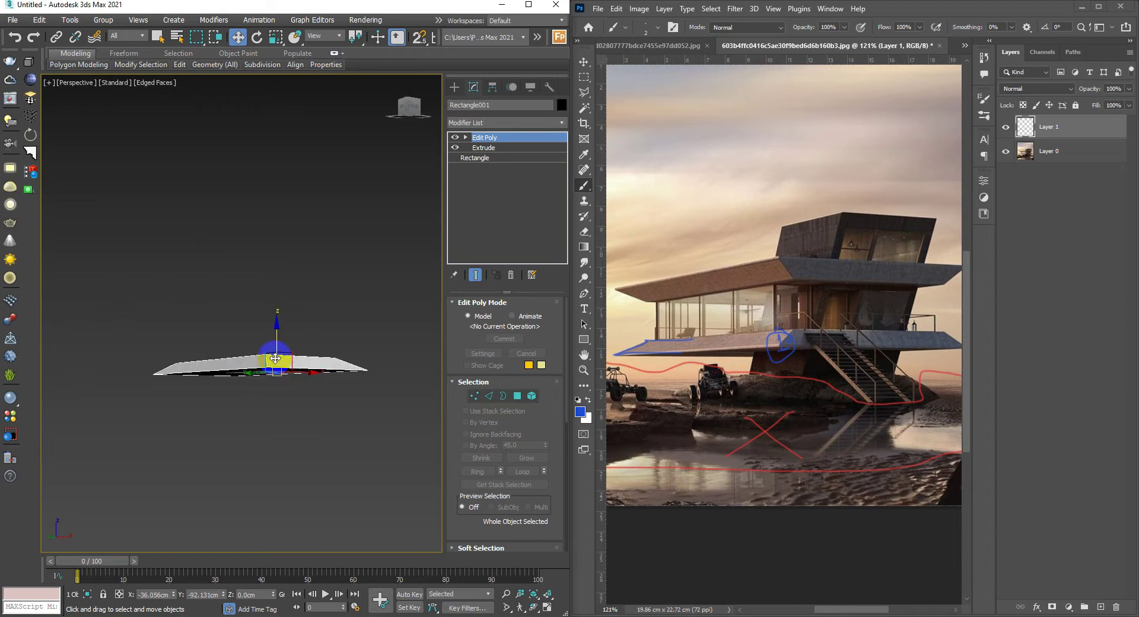
key(ctrl+z)
drag(759, 365, 766, 368)
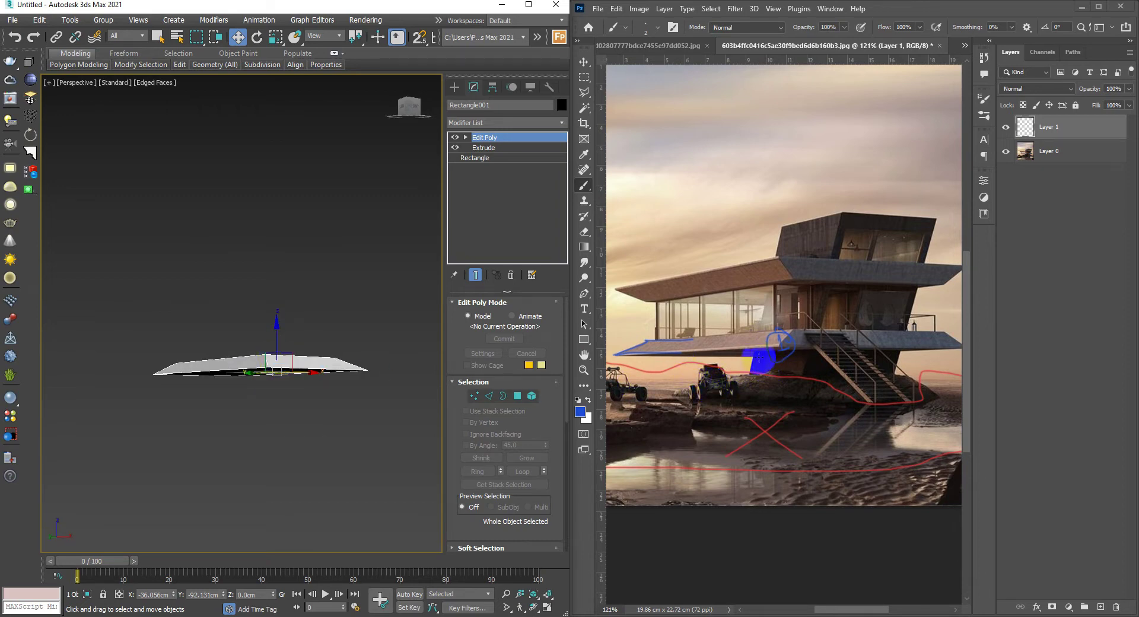
- Brush a horizontal blue line through the circled 1 along the lower deck edge
alt+scroll(773, 358, up, 2)
alt+scroll(777, 362, up, 3)
alt+scroll(786, 367, up, 3)
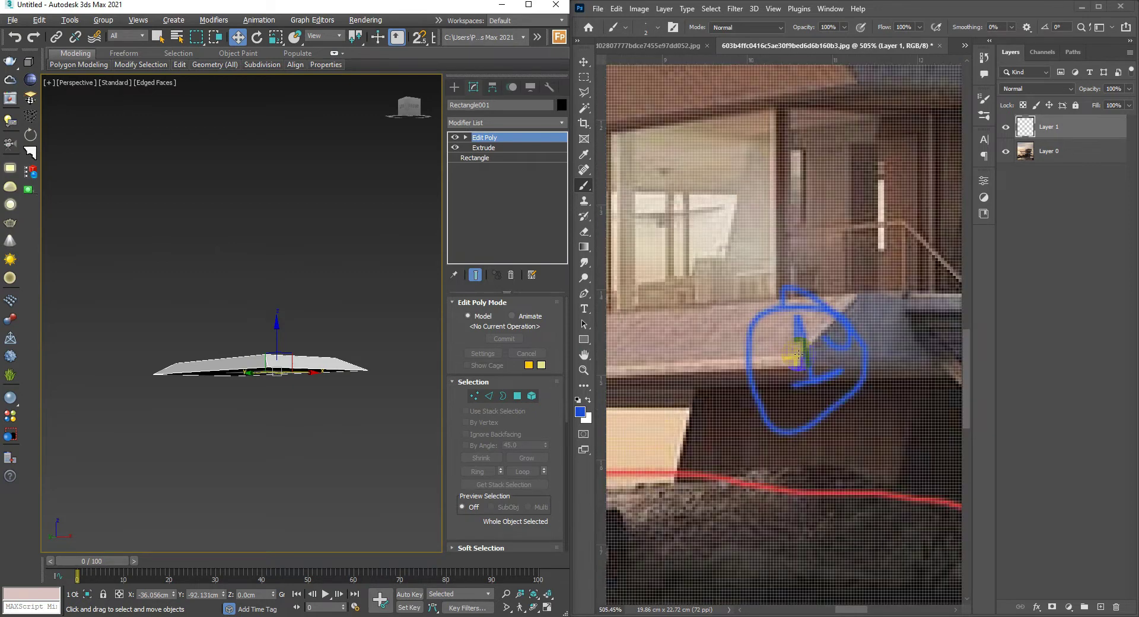
alt+scroll(795, 374, up, 3)
click(799, 358)
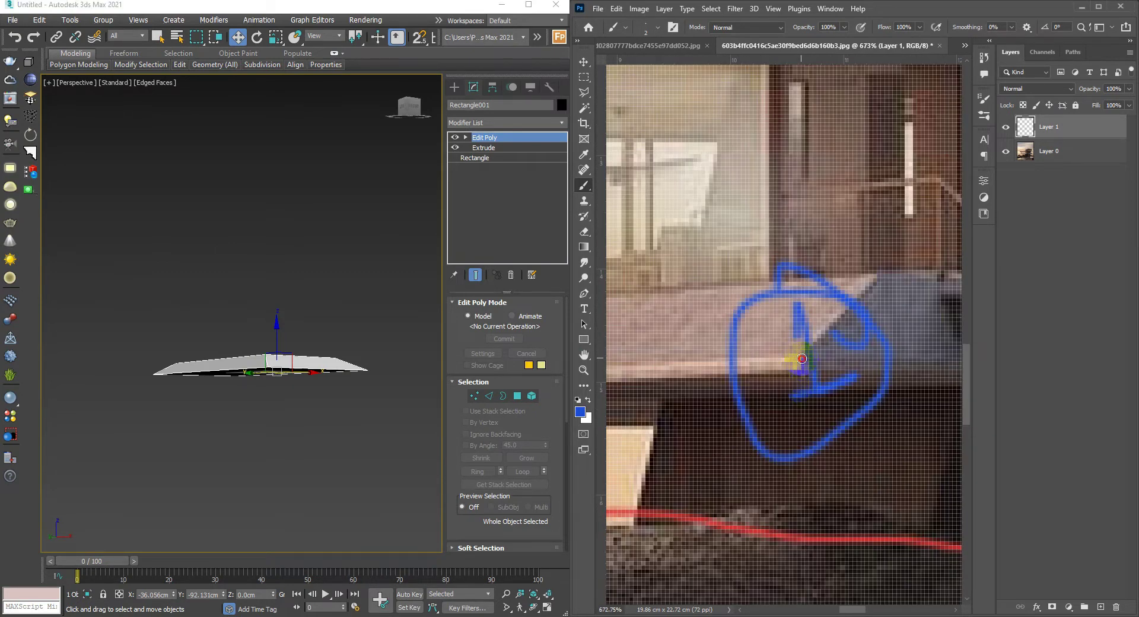
drag(813, 368, 660, 364)
alt+scroll(807, 374, down, 2)
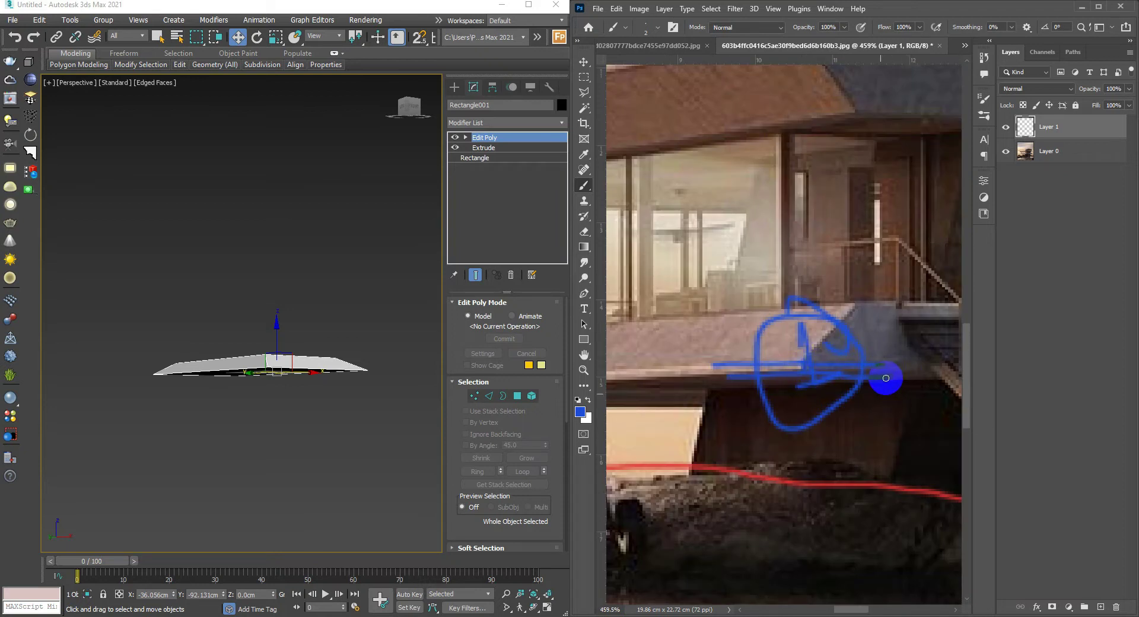
mouse_move(262, 430)
alt+middle_down()
mouse_move(248, 259)
mouse_move(265, 299)
mouse_move(302, 314)
alt+middle_up()
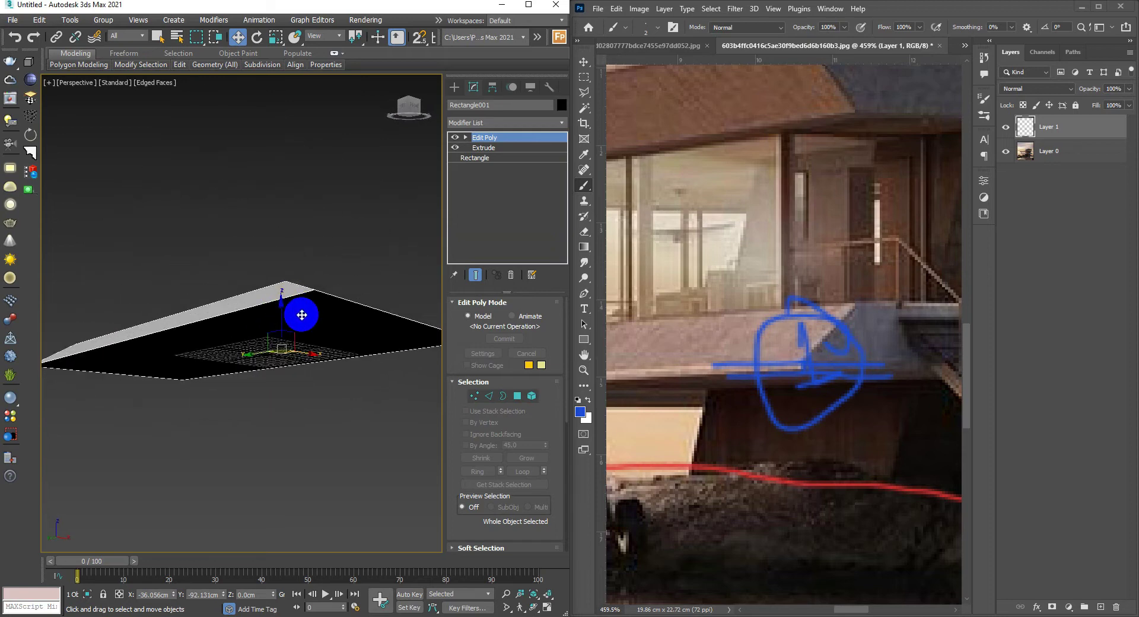
- Extrude the slab's bottom polygon downward about 8.7 cm to thicken the tapered deck
key(4)
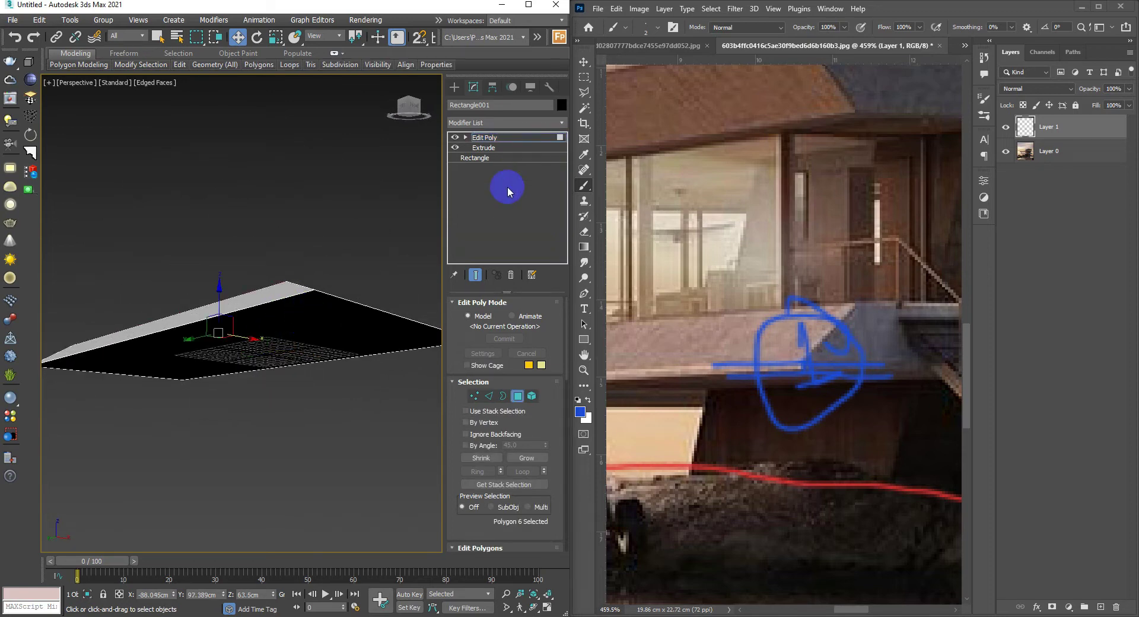
click(313, 307)
mouse_move(325, 311)
alt+middle_down()
mouse_move(330, 363)
mouse_move(318, 311)
alt+middle_up()
drag(178, 292, 183, 299)
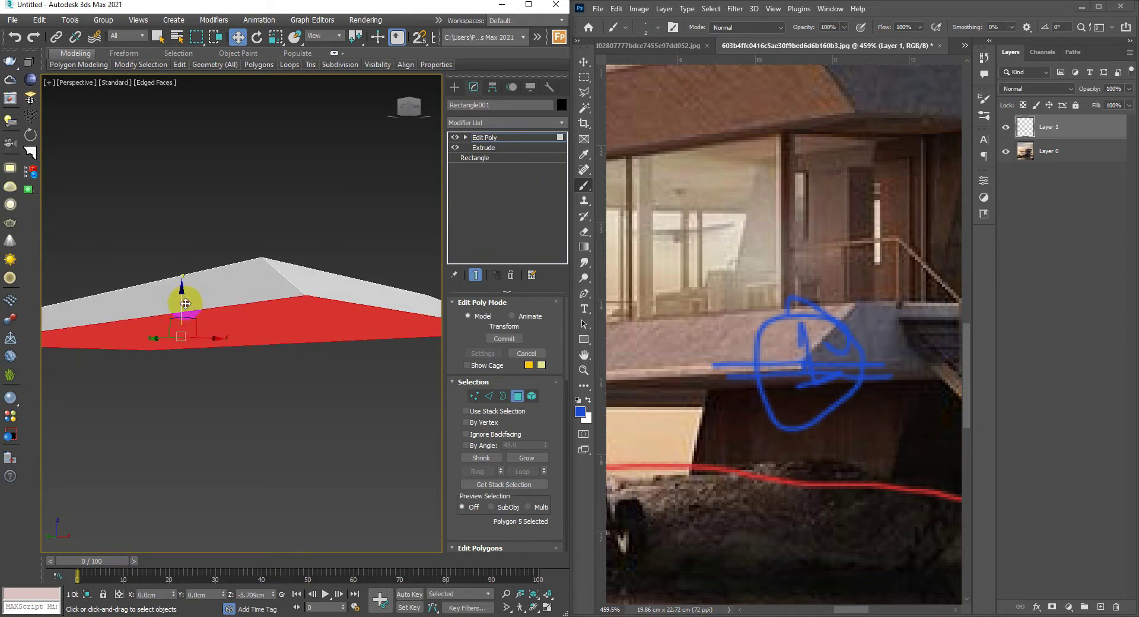
alt+middle_drag(183, 299, 348, 334)
right_click(350, 333)
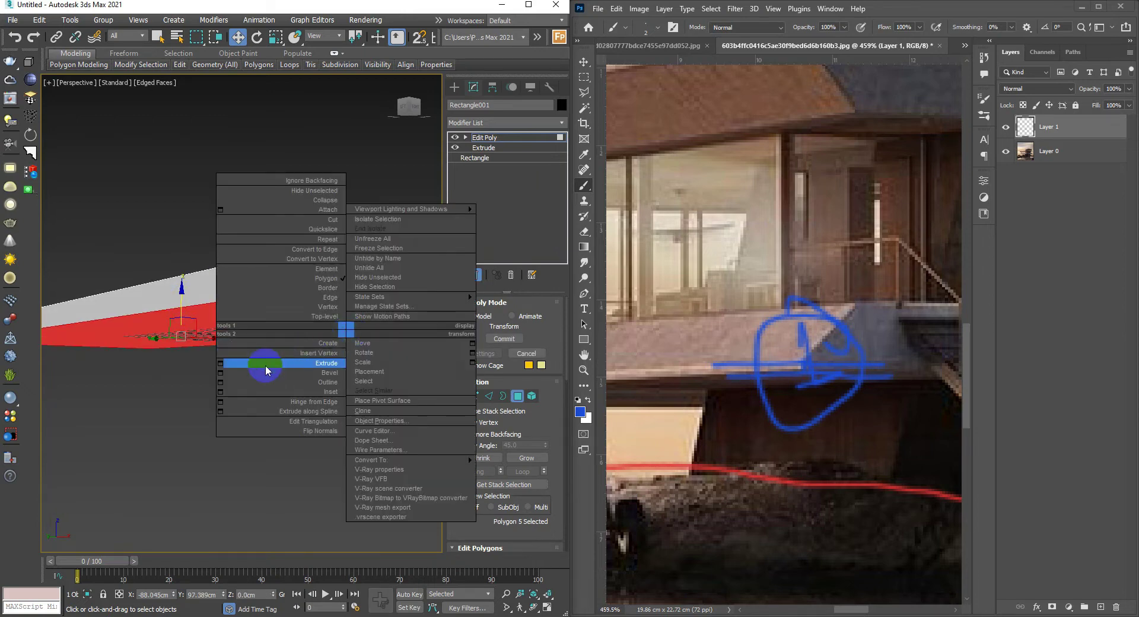
click(223, 365)
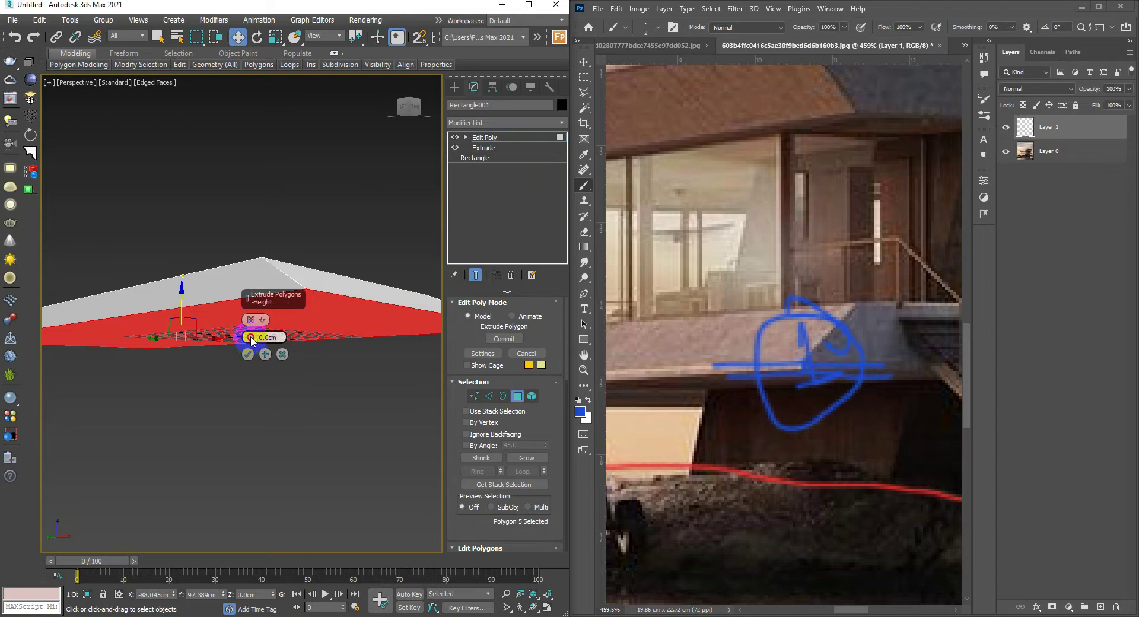
drag(250, 337, 250, 328)
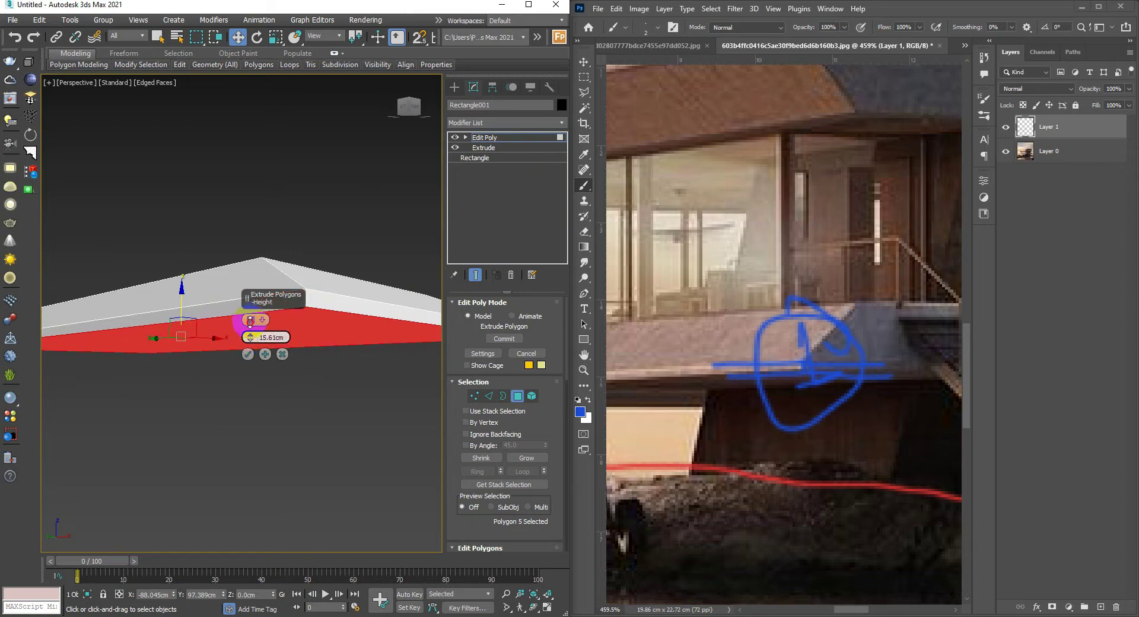
click(248, 354)
mouse_move(255, 351)
alt+middle_down()
mouse_move(279, 347)
mouse_move(260, 369)
mouse_move(272, 371)
alt+middle_up()
key(4)
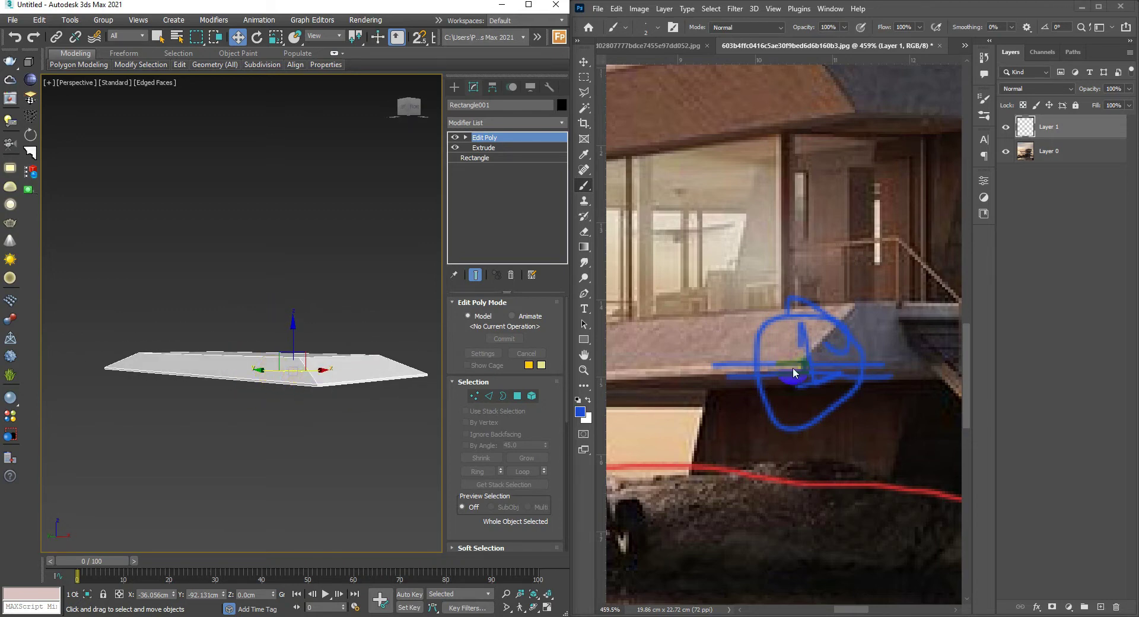
mouse_move(750, 340)
mouse_down()
mouse_move(732, 297)
mouse_move(868, 316)
mouse_up()
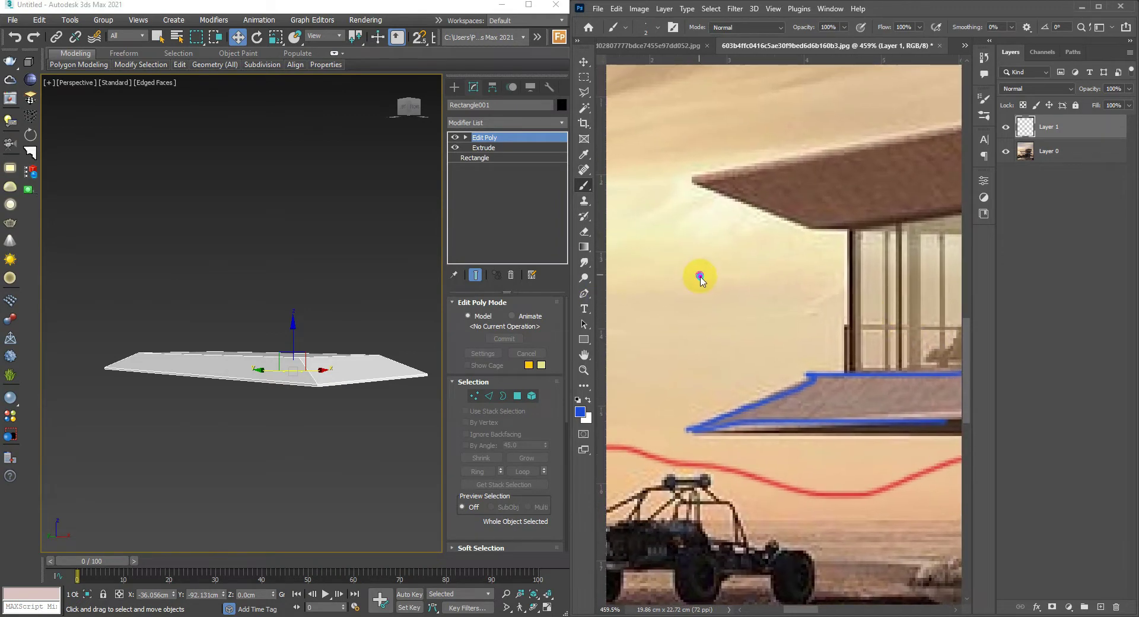
shift+drag(656, 169, 656, 329)
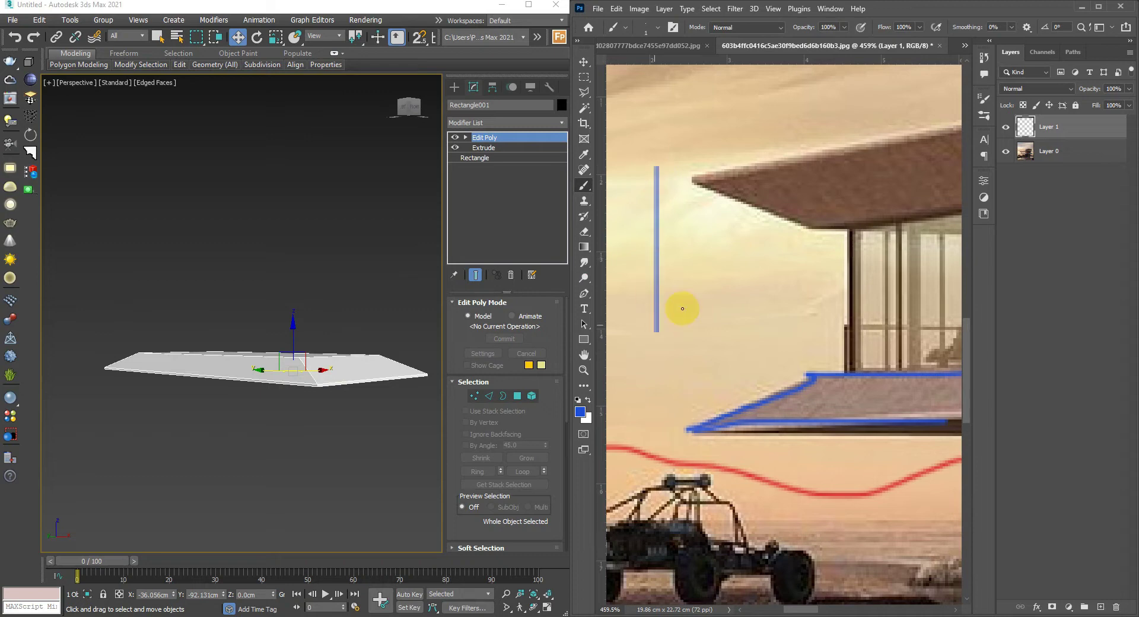
key(ctrl+z)
click(804, 224)
shift+click(689, 179)
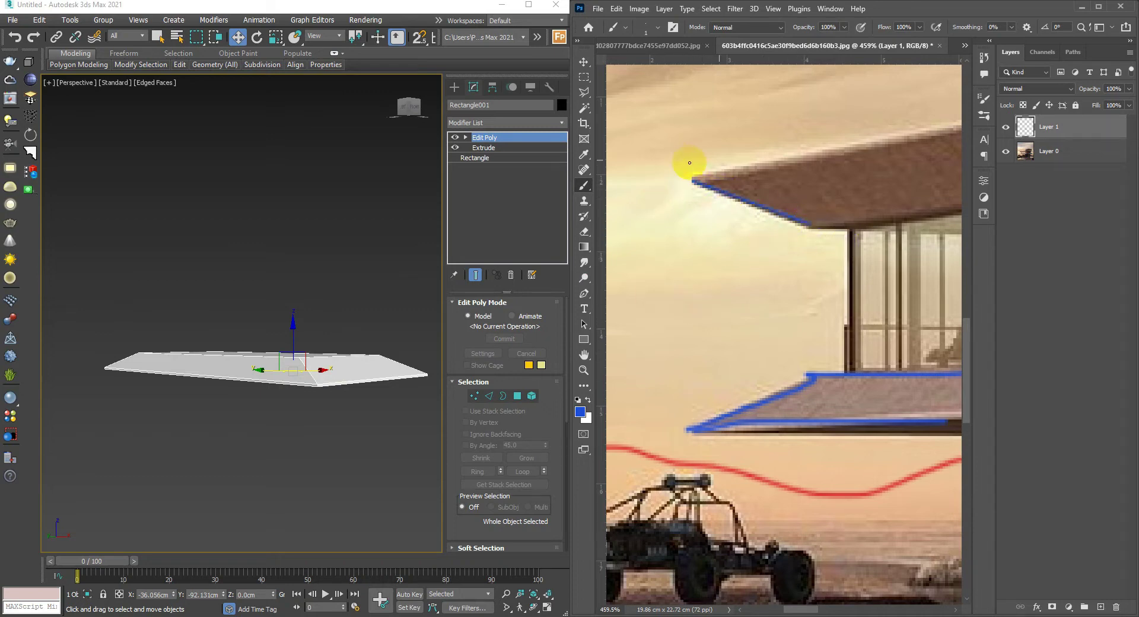
key(ctrl+z)
alt+scroll(757, 280, down, 2)
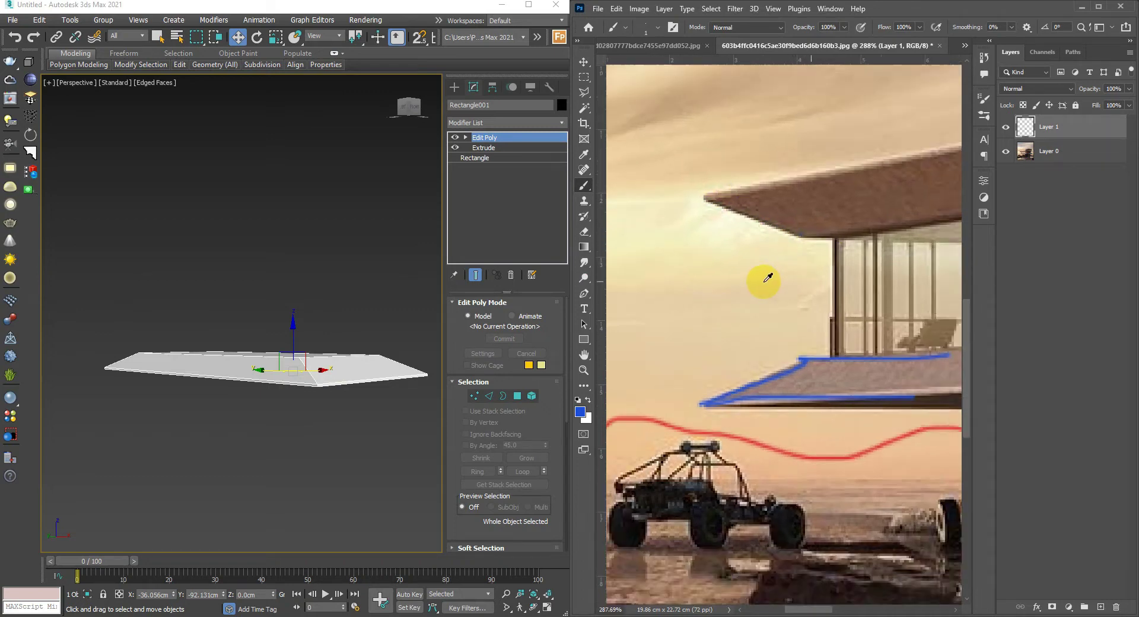
alt+scroll(747, 297, down, 2)
alt+scroll(730, 328, down, 2)
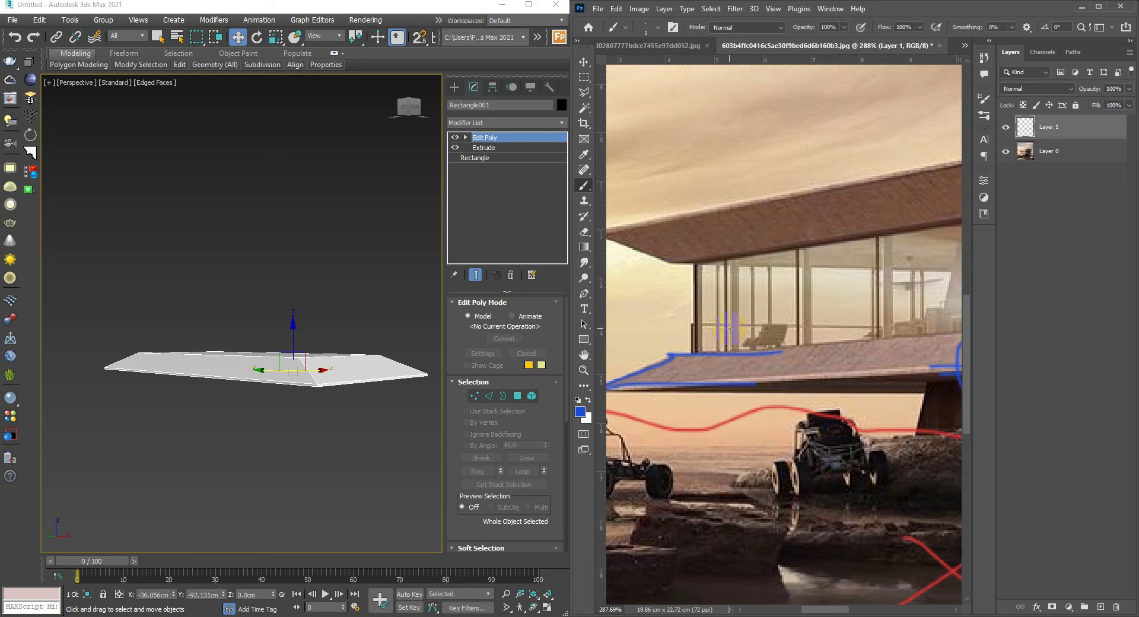
alt+scroll(631, 247, up, 2)
alt+scroll(686, 287, up, 2)
alt+scroll(682, 277, up, 1)
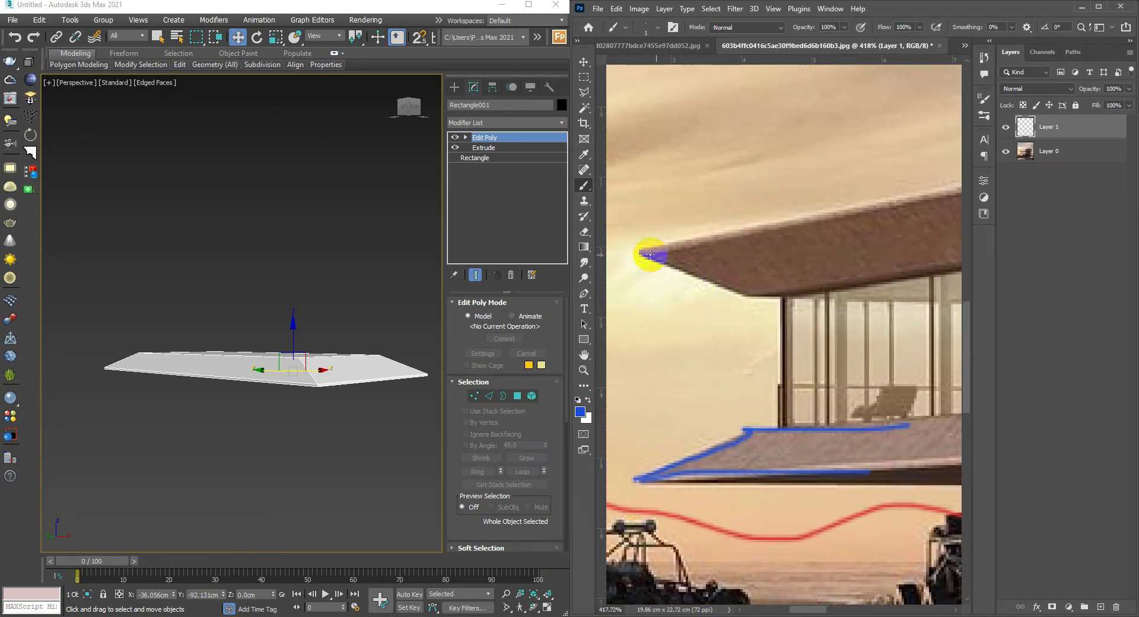
shift+click(720, 236)
click(646, 254)
shift+click(720, 280)
alt+scroll(720, 304, down, 1)
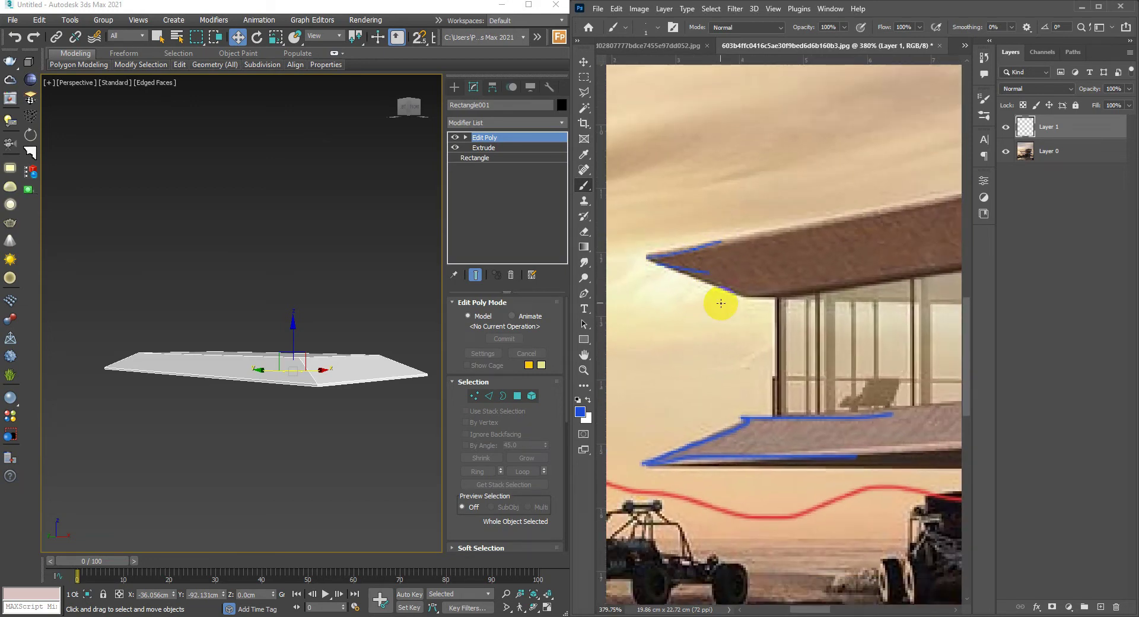
alt+middle_drag(325, 365, 322, 388)
- Frame the slab corner and select one of its top edges in Edge mode
scroll(309, 356, up, 2)
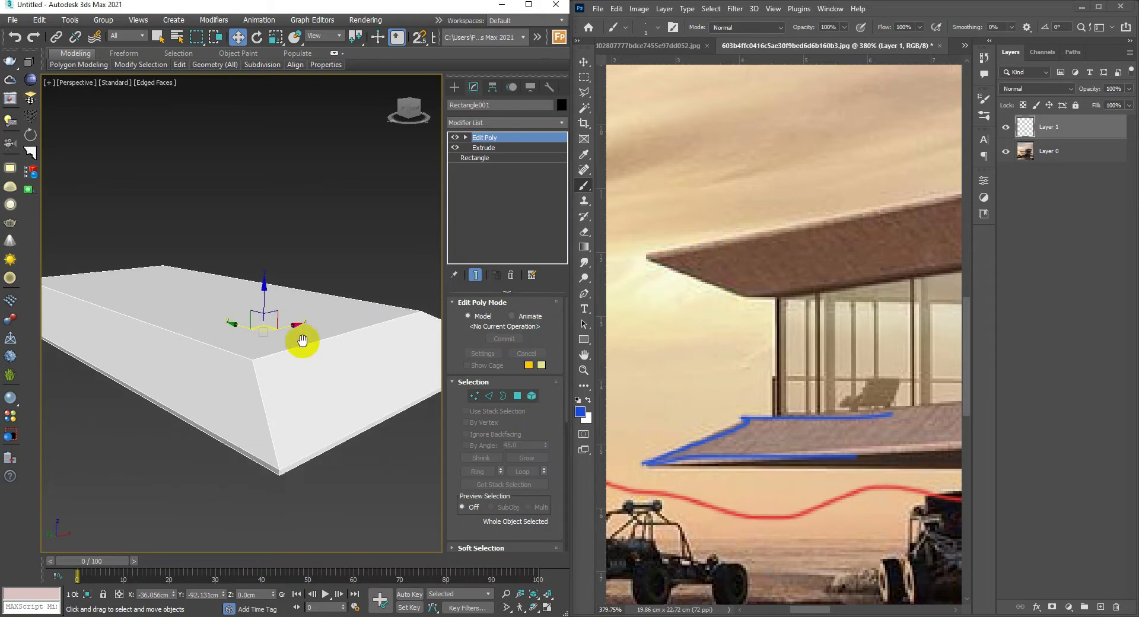
scroll(291, 350, up, 1)
scroll(267, 364, up, 3)
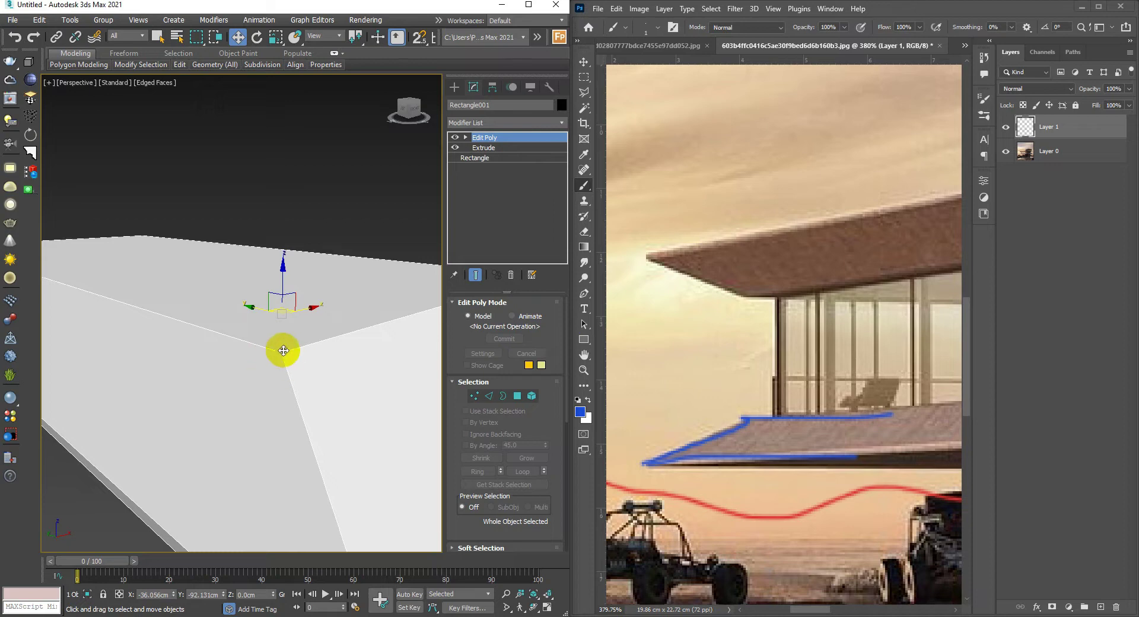
scroll(285, 357, down, 2)
scroll(272, 340, down, 2)
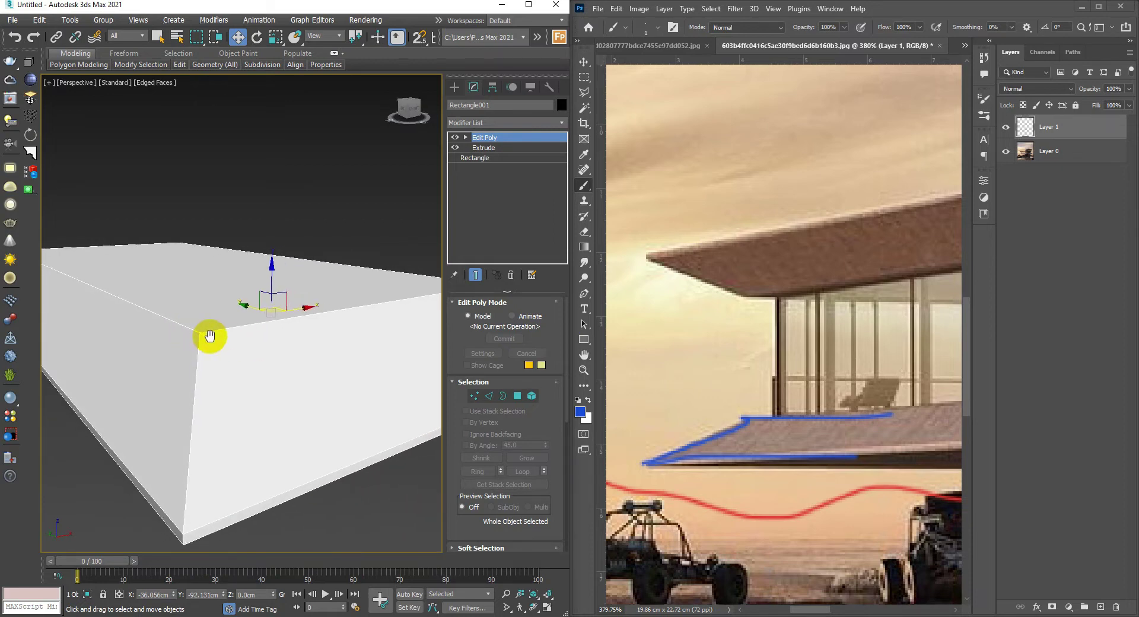
mouse_move(208, 335)
middle_down()
mouse_move(257, 337)
mouse_move(262, 355)
middle_up()
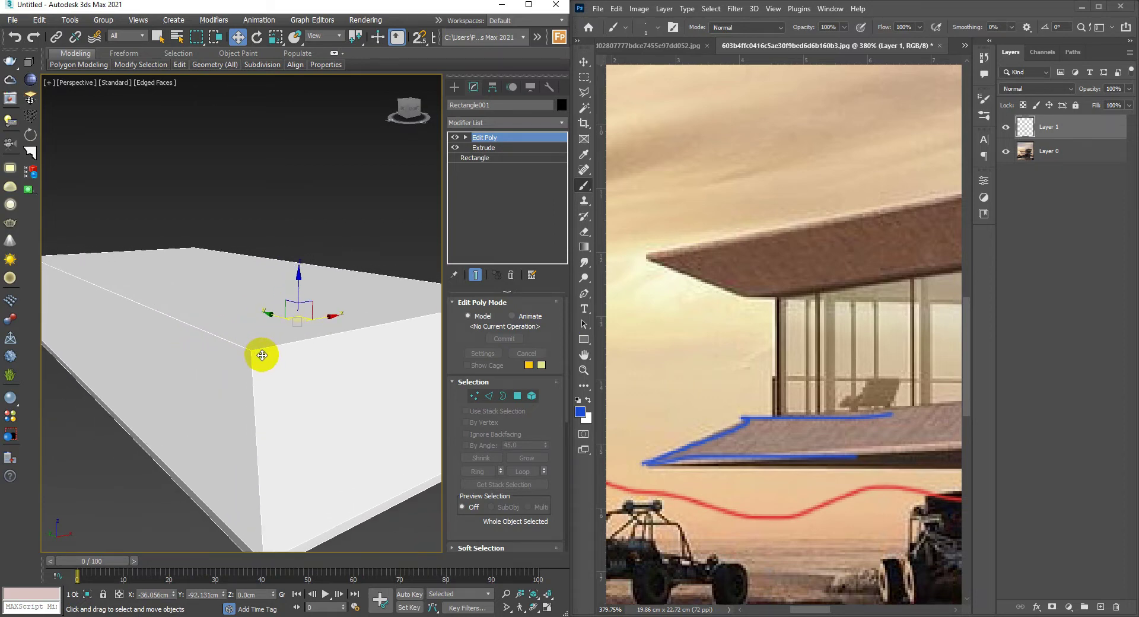
key(2)
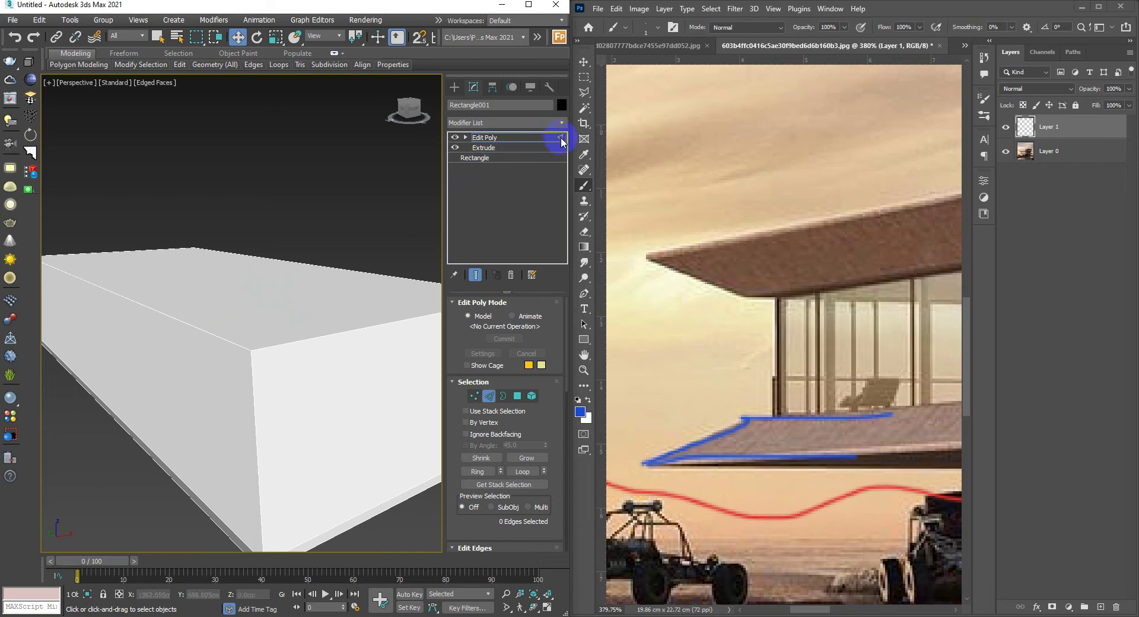
click(219, 338)
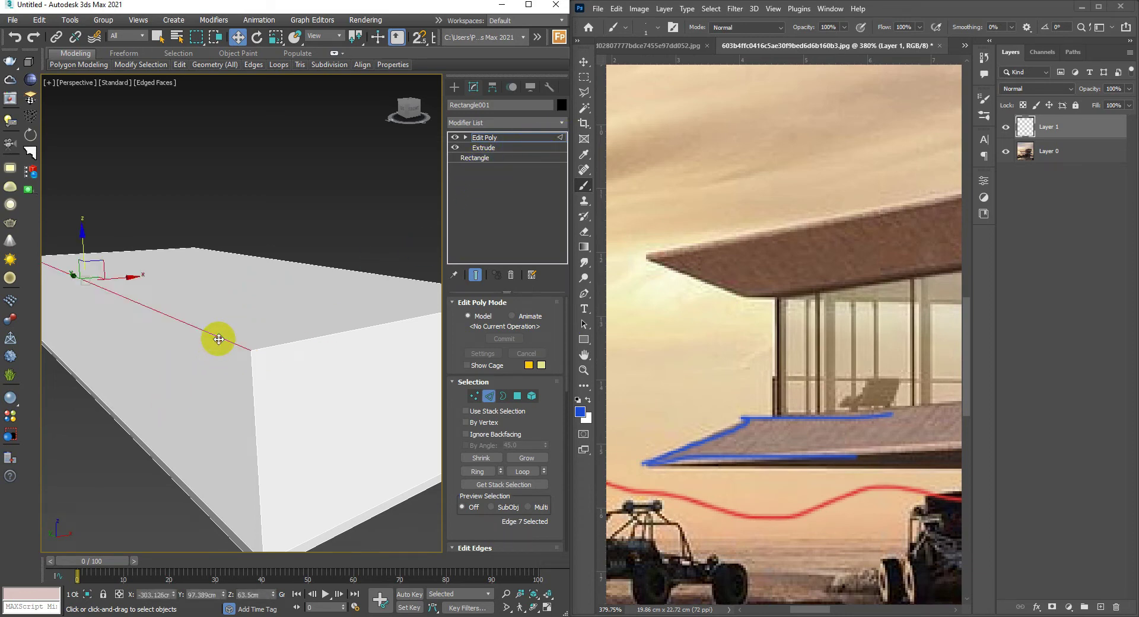
- Add the remaining top edges, then window-select all 20 edges of the slab
scroll(228, 338, down, 4)
mouse_move(228, 338)
alt+middle_down()
mouse_move(213, 364)
mouse_move(340, 345)
alt+middle_up()
ctrl+click(260, 370)
ctrl+click(354, 328)
mouse_move(221, 330)
alt+middle_down()
mouse_move(190, 246)
mouse_move(169, 307)
mouse_move(184, 371)
mouse_move(165, 362)
alt+middle_up()
ctrl+click(191, 246)
ctrl+click(154, 293)
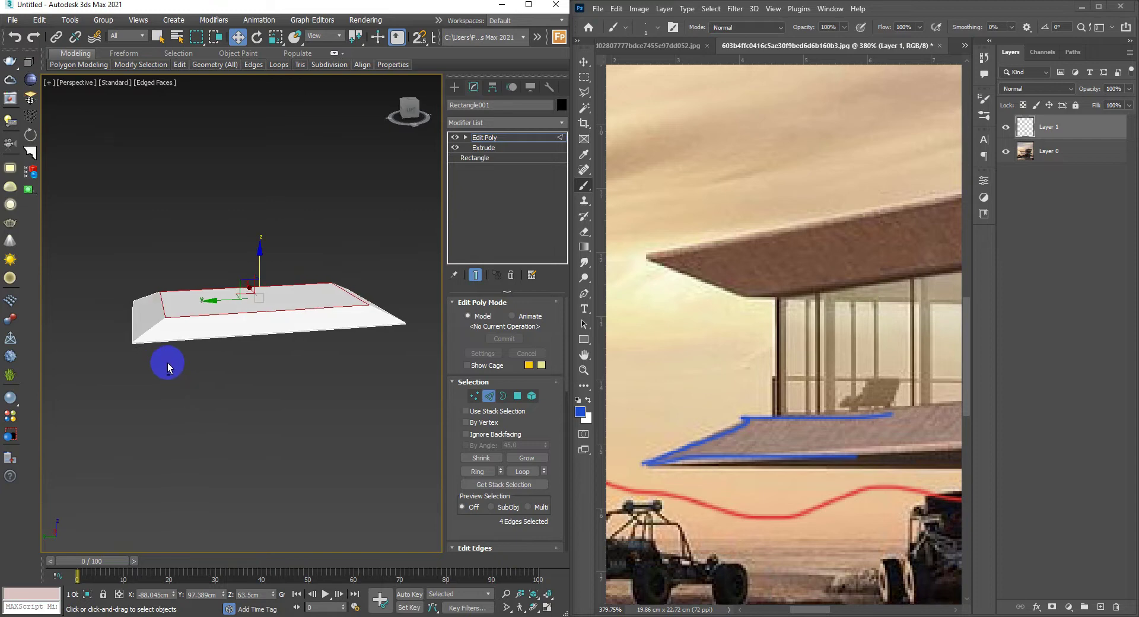
drag(89, 244, 409, 412)
mouse_move(400, 493)
alt+middle_down()
mouse_move(343, 356)
mouse_move(290, 350)
mouse_move(333, 375)
mouse_move(305, 405)
alt+middle_up()
scroll(328, 360, up, 5)
- Chamfer the selected slab edges with a 0.5 cm amount and 2 segments
right_click(295, 411)
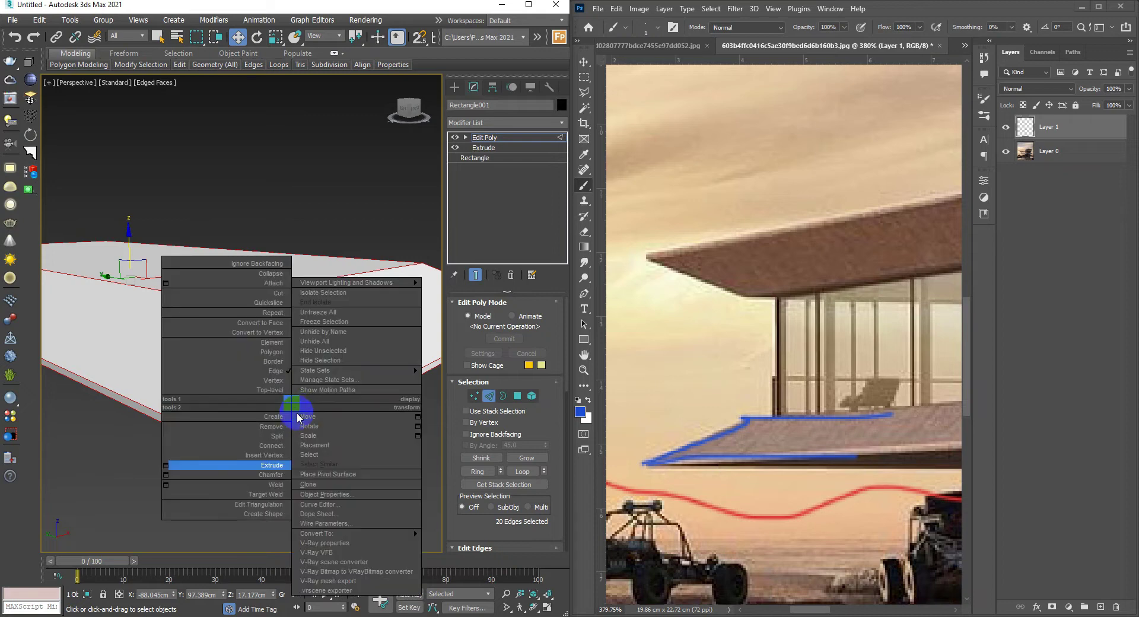
click(165, 478)
mouse_move(165, 475)
alt+middle_down()
mouse_move(213, 437)
mouse_move(270, 437)
mouse_move(217, 387)
mouse_move(190, 399)
mouse_move(205, 457)
alt+middle_up()
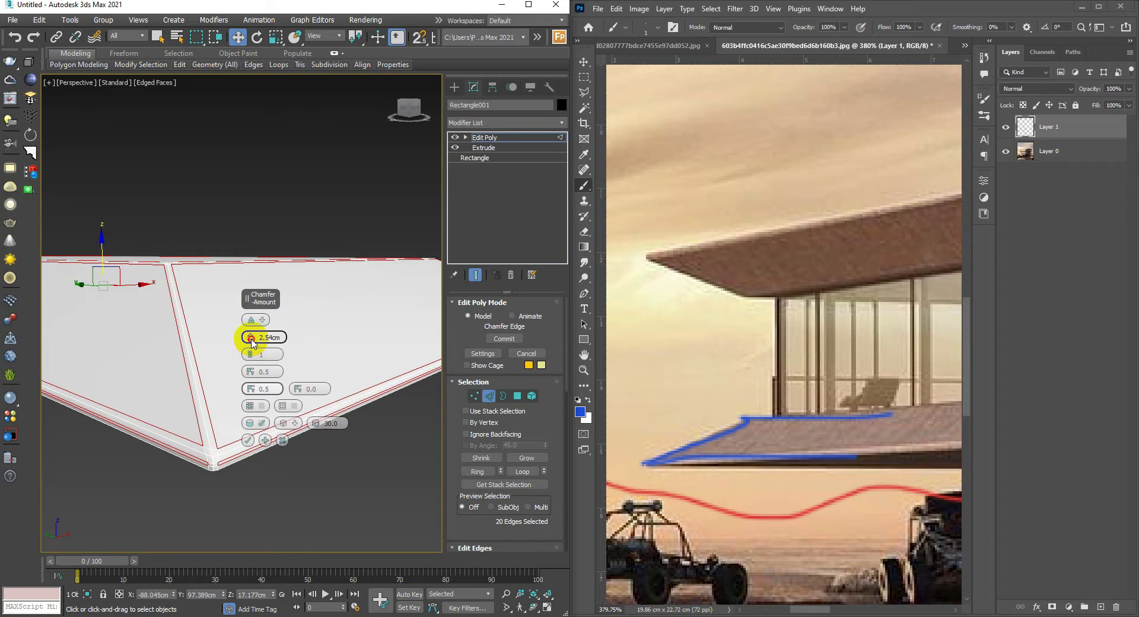
drag(252, 342, 249, 367)
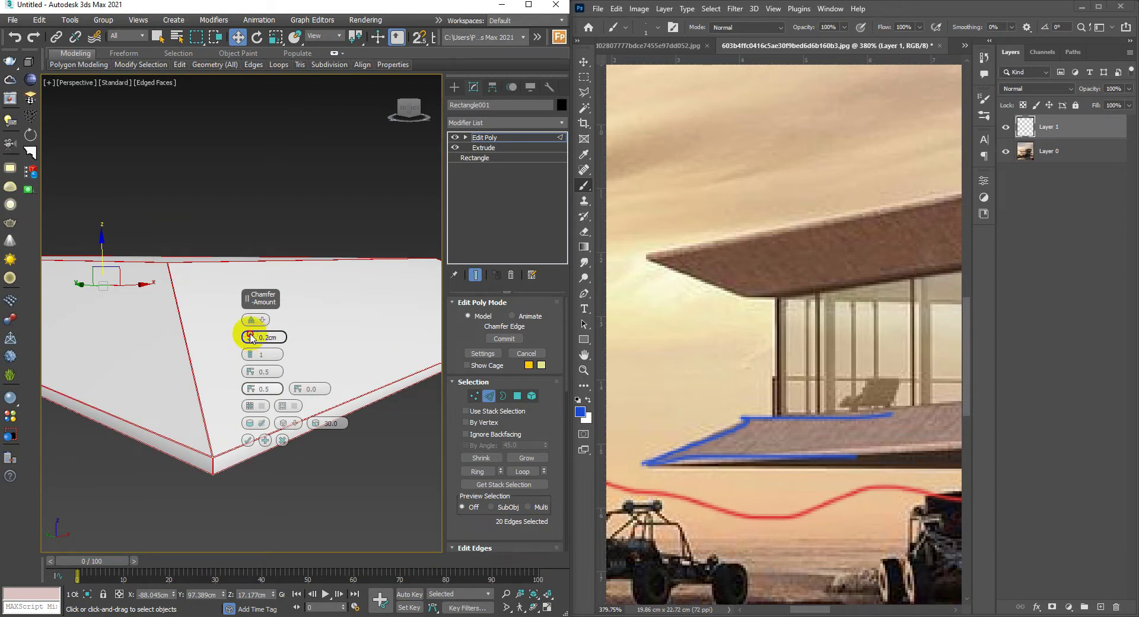
drag(250, 338, 251, 336)
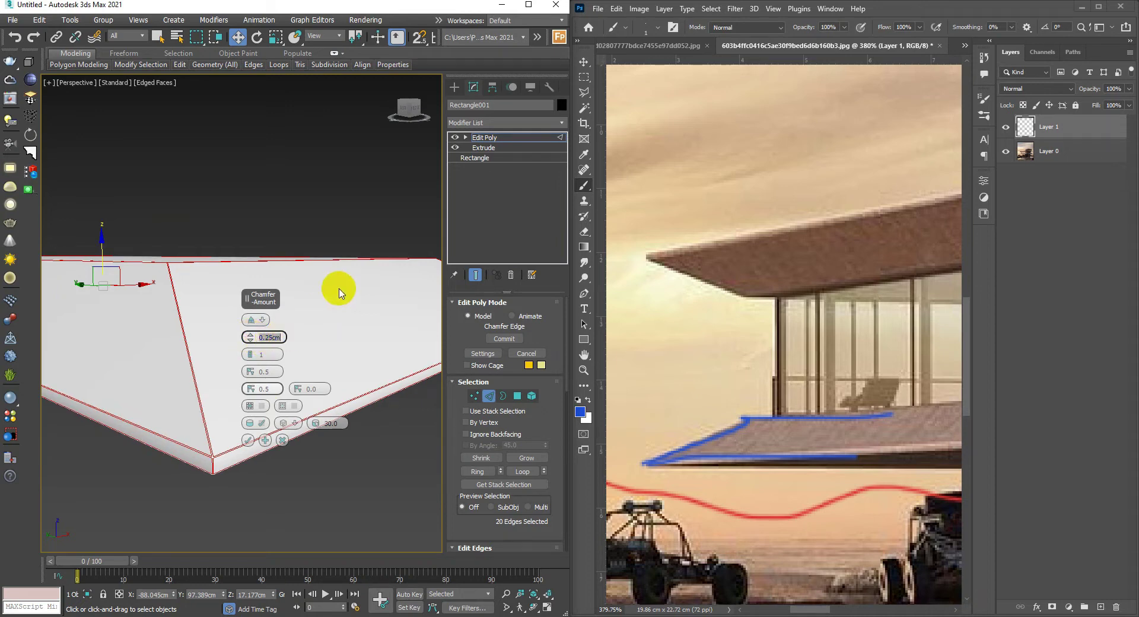
text(0.5)
key(Return)
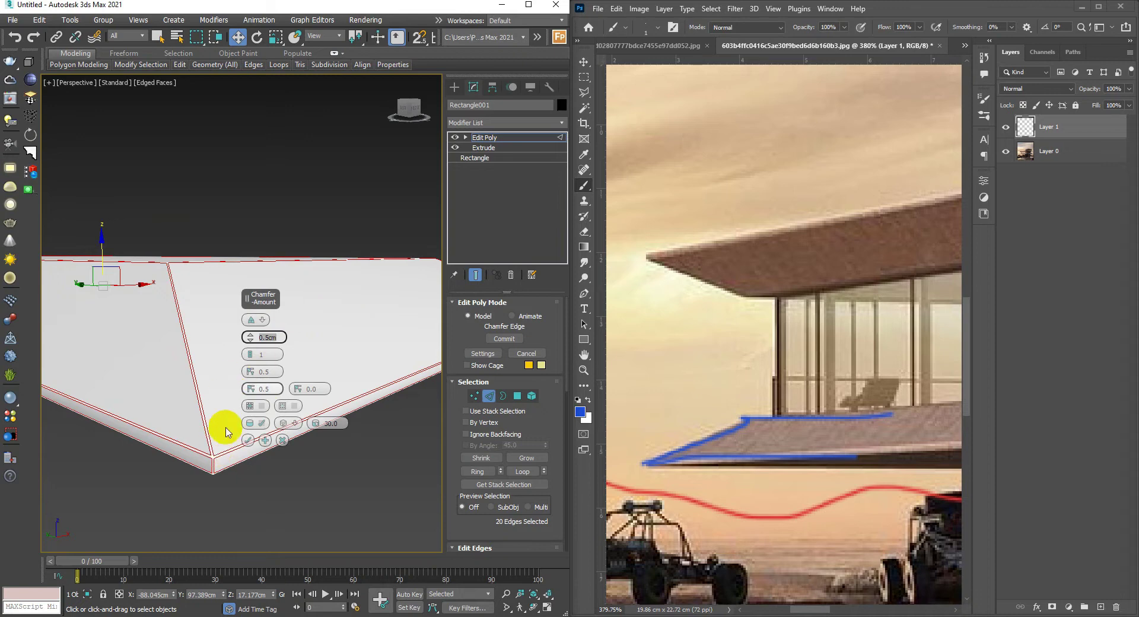
mouse_move(224, 427)
alt+middle_down()
mouse_move(206, 361)
mouse_move(214, 381)
mouse_move(183, 352)
mouse_move(208, 402)
mouse_move(226, 392)
alt+middle_up()
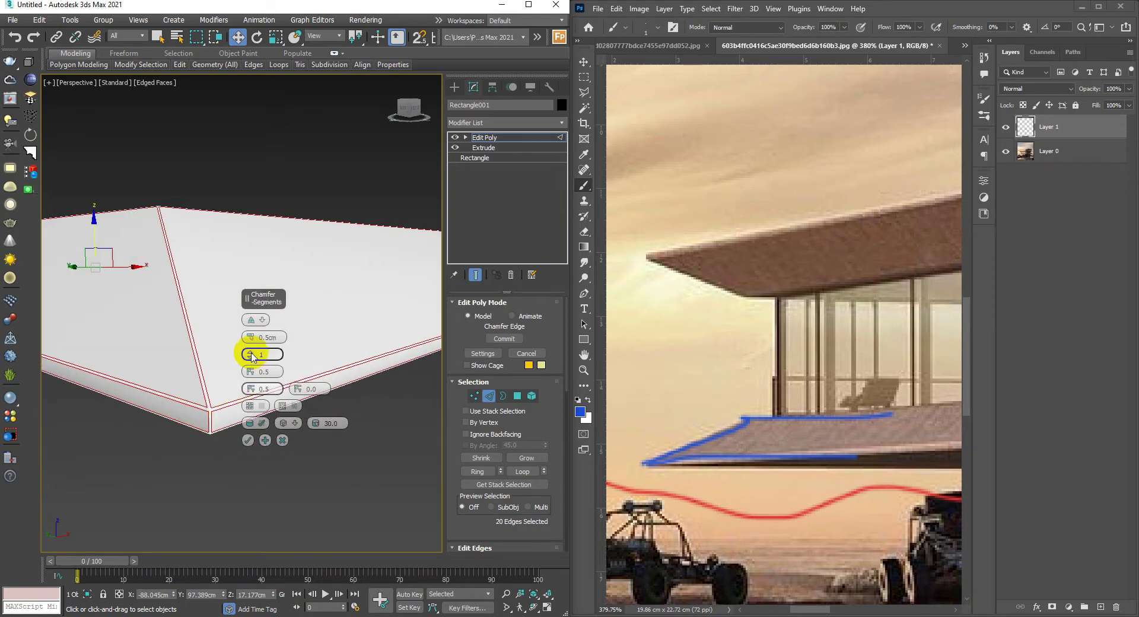
scroll(211, 413, up, 3)
scroll(207, 399, up, 2)
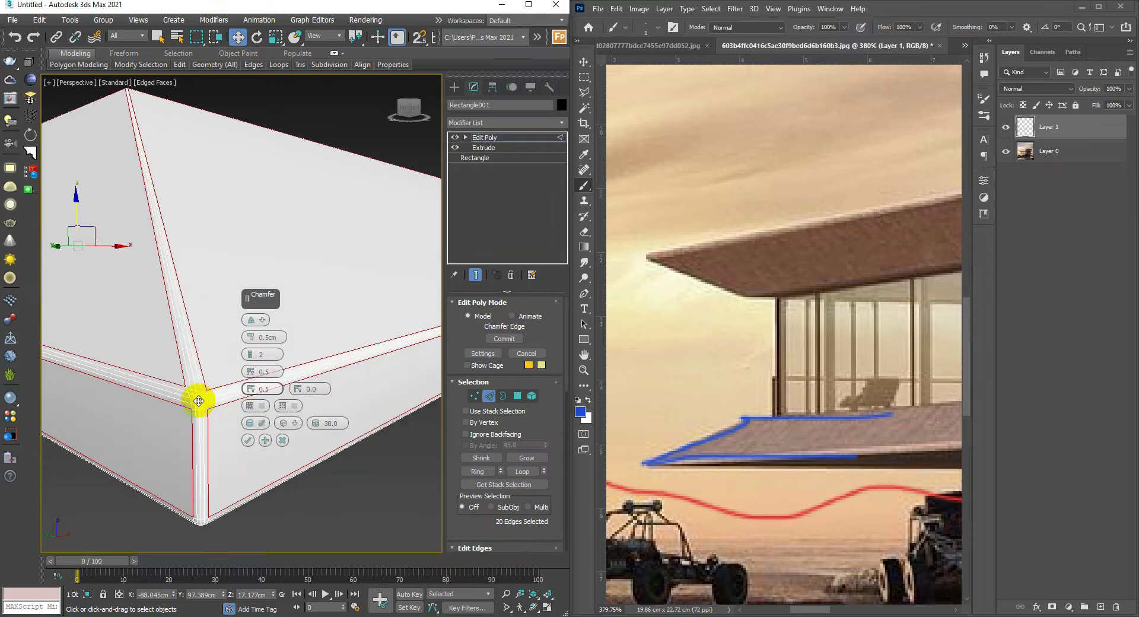
scroll(190, 400, up, 2)
scroll(183, 406, down, 4)
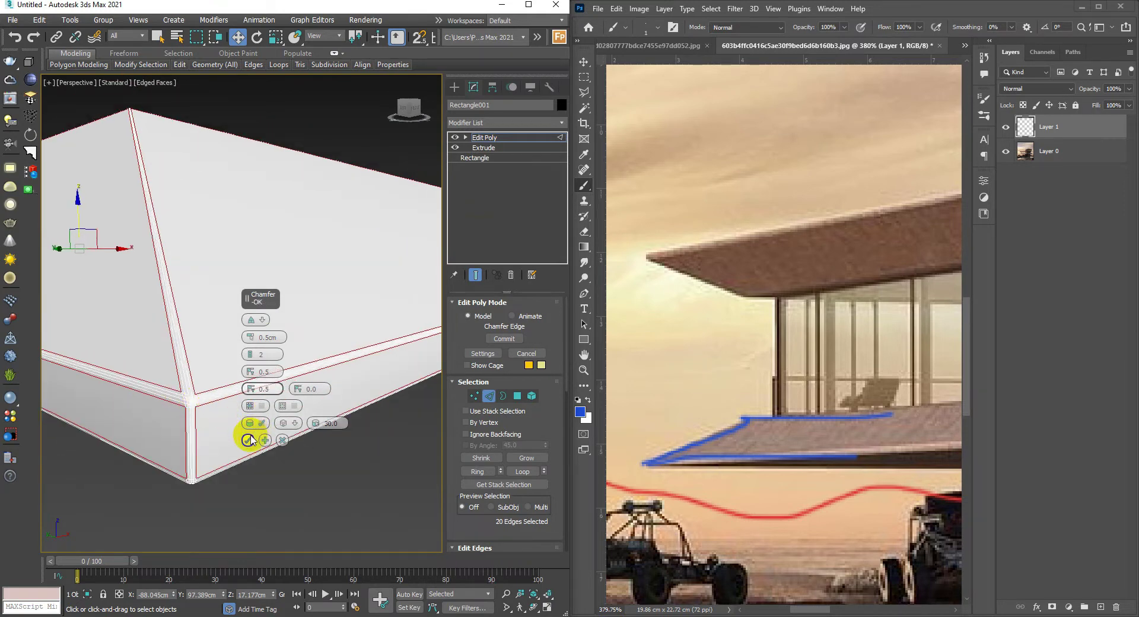
click(248, 439)
- Leave Edge mode and deselect the chamfered slab
scroll(248, 403, down, 3)
key(2)
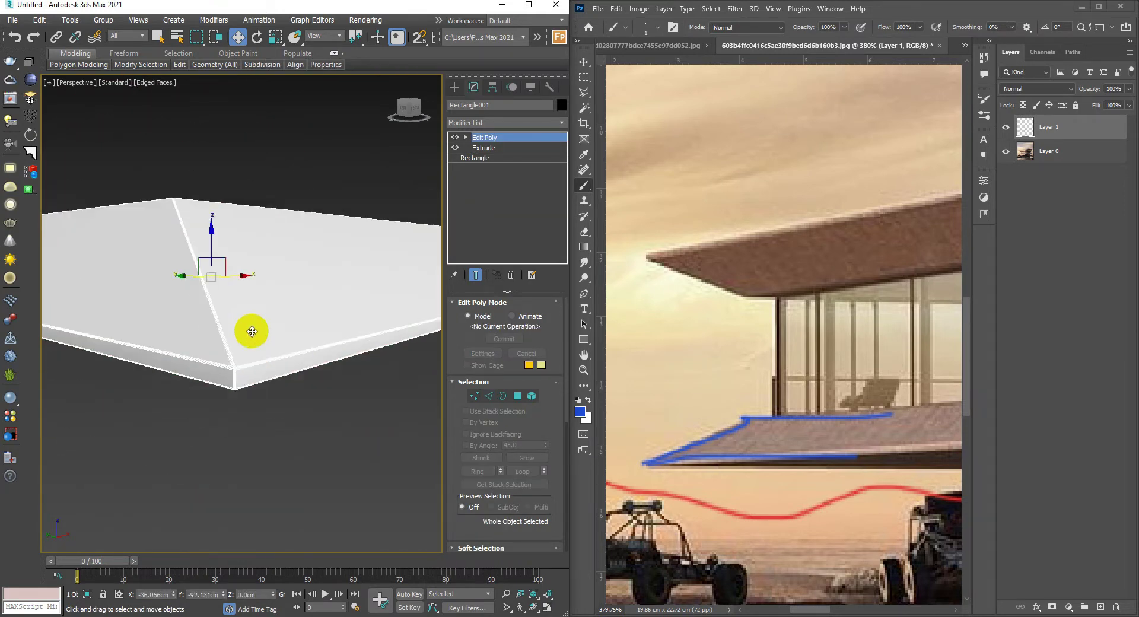
scroll(261, 344, down, 3)
scroll(264, 346, up, 3)
scroll(249, 356, down, 2)
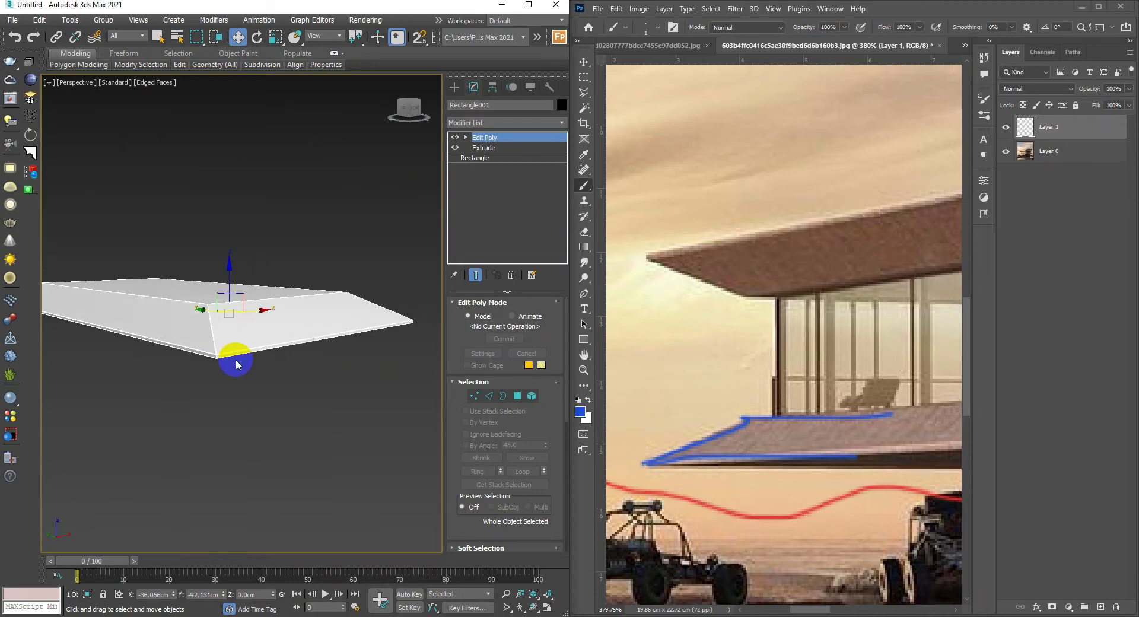
click(236, 364)
alt+middle_drag(236, 344, 263, 348)
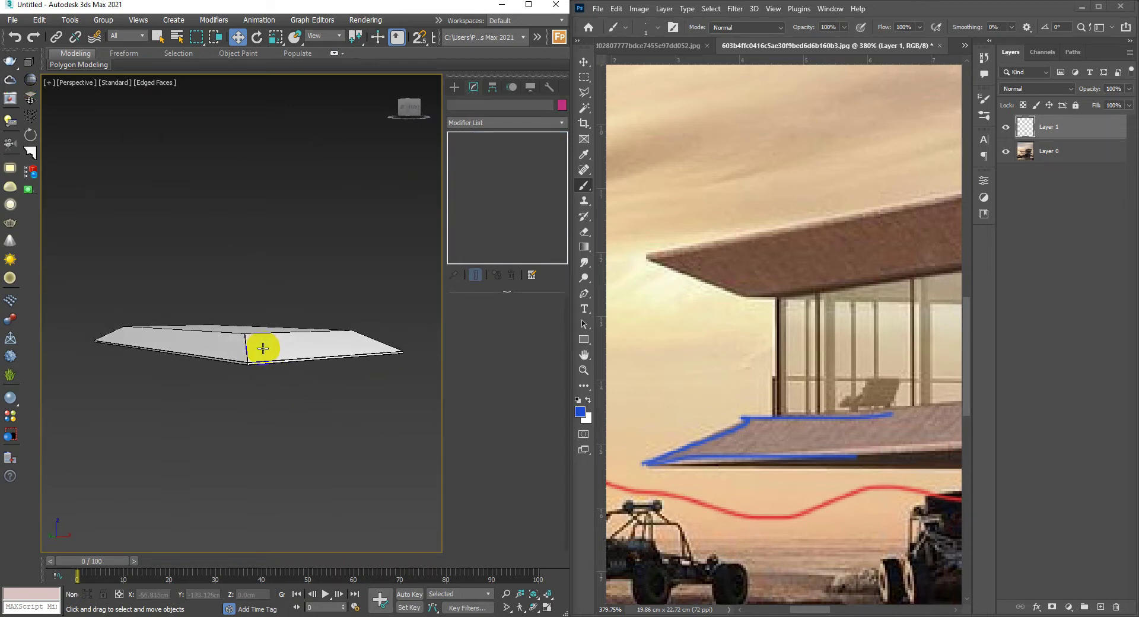
- Pan the Photoshop reference over to the staircase and reselect the slab in 3ds Max
scroll(263, 348, up, 2)
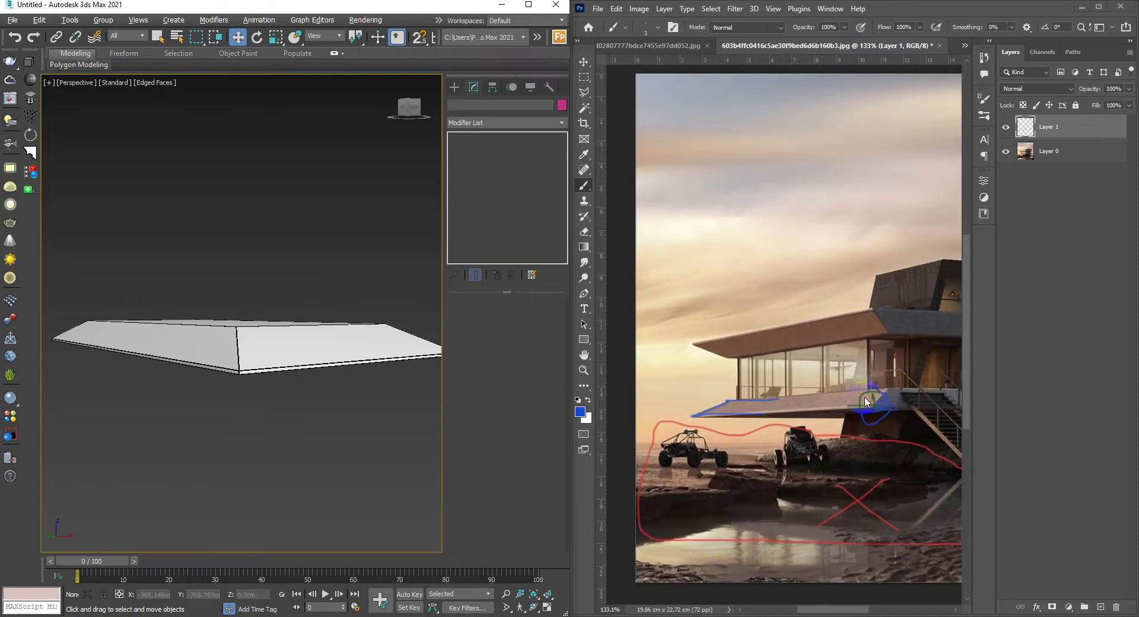
drag(915, 366, 784, 374)
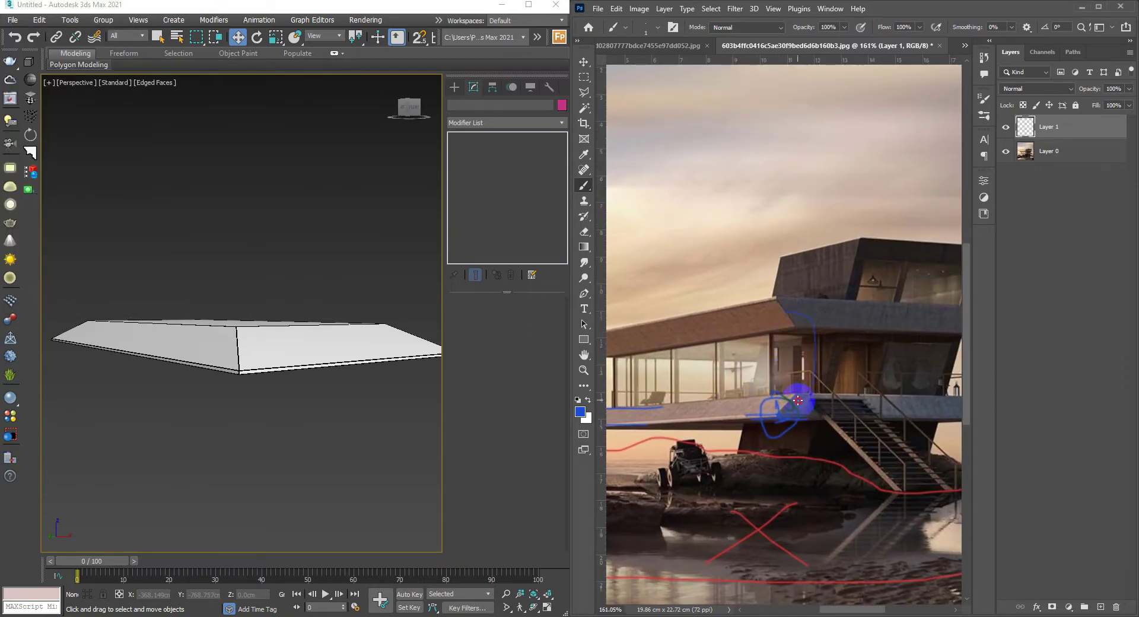
click(287, 343)
mouse_move(287, 343)
alt+middle_down()
mouse_move(303, 401)
mouse_move(291, 357)
alt+middle_up()
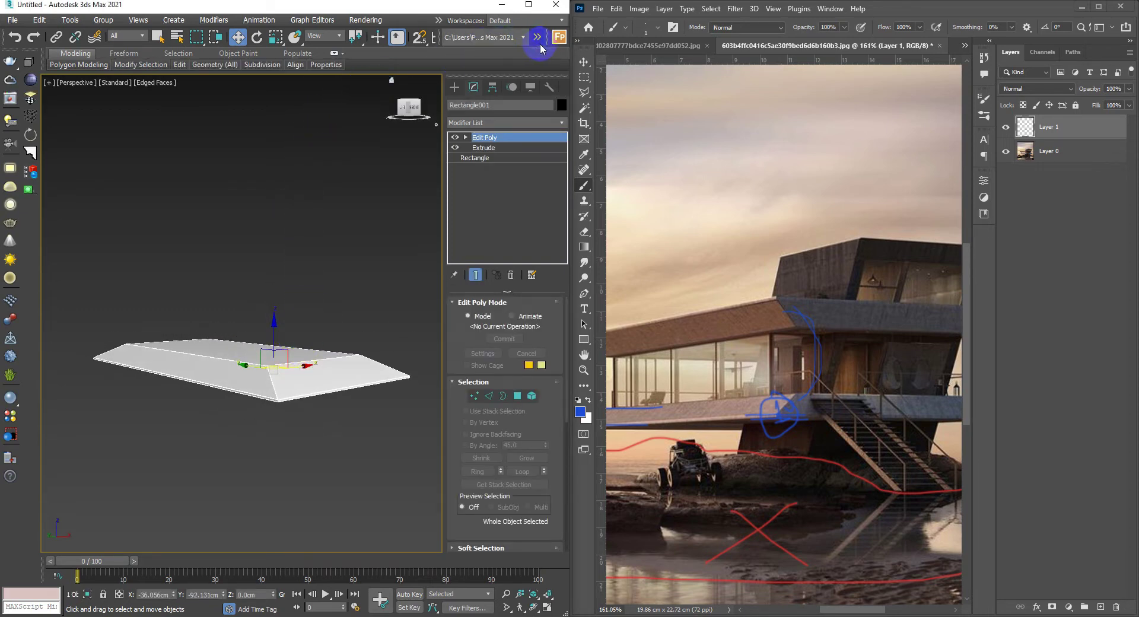
- Mirror a copy of the slab on the Z axis and raise it about 338 cm above the original
click(529, 7)
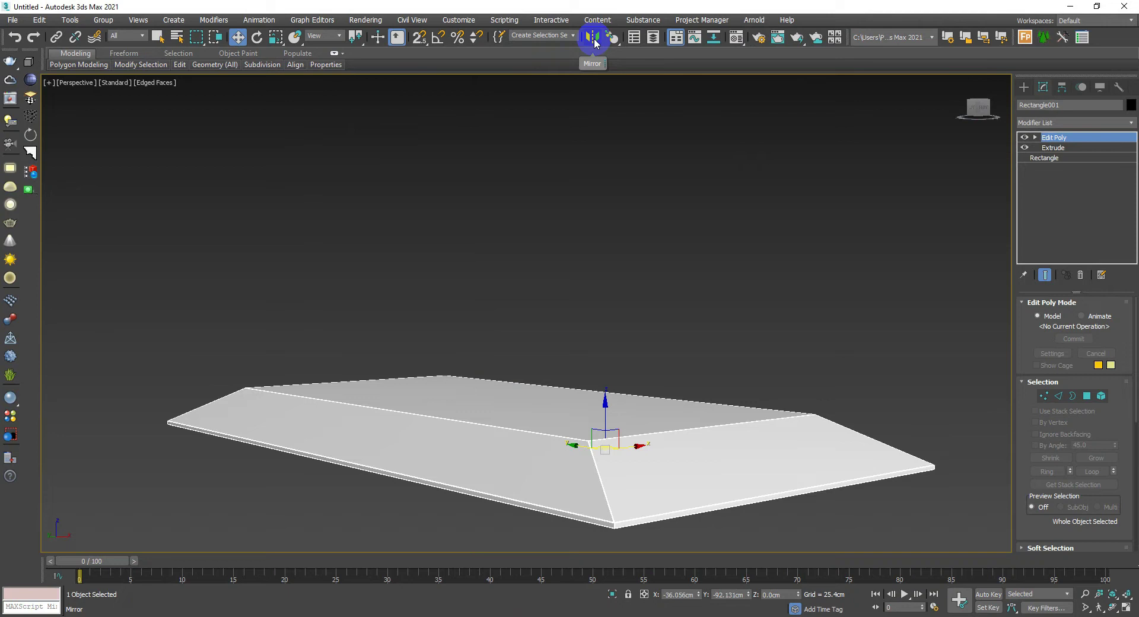
click(593, 38)
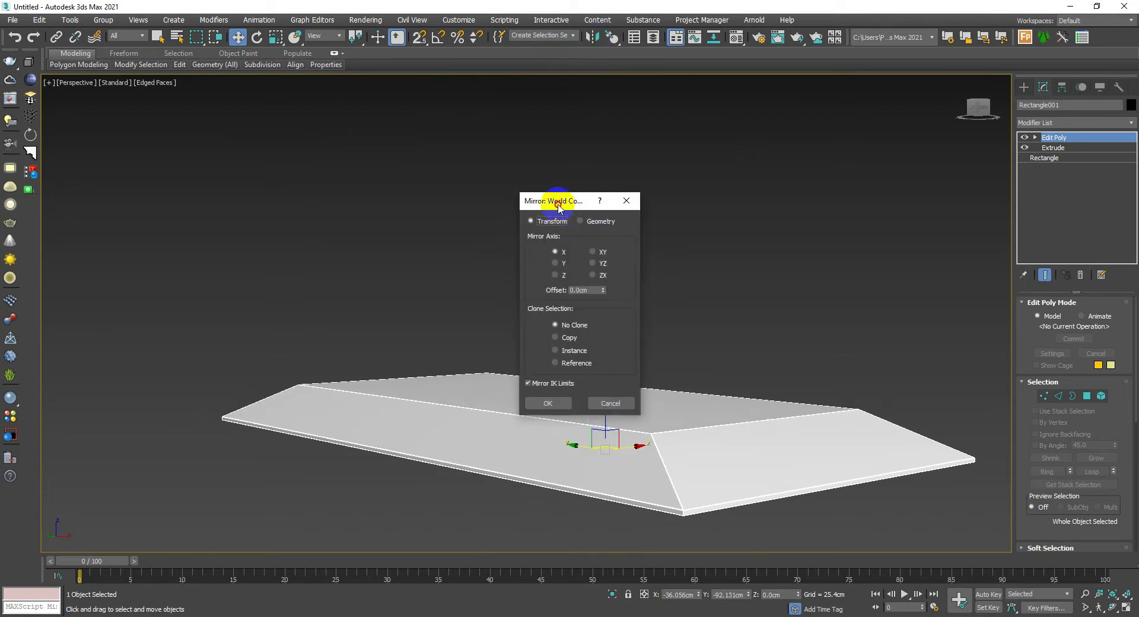
drag(560, 202, 850, 138)
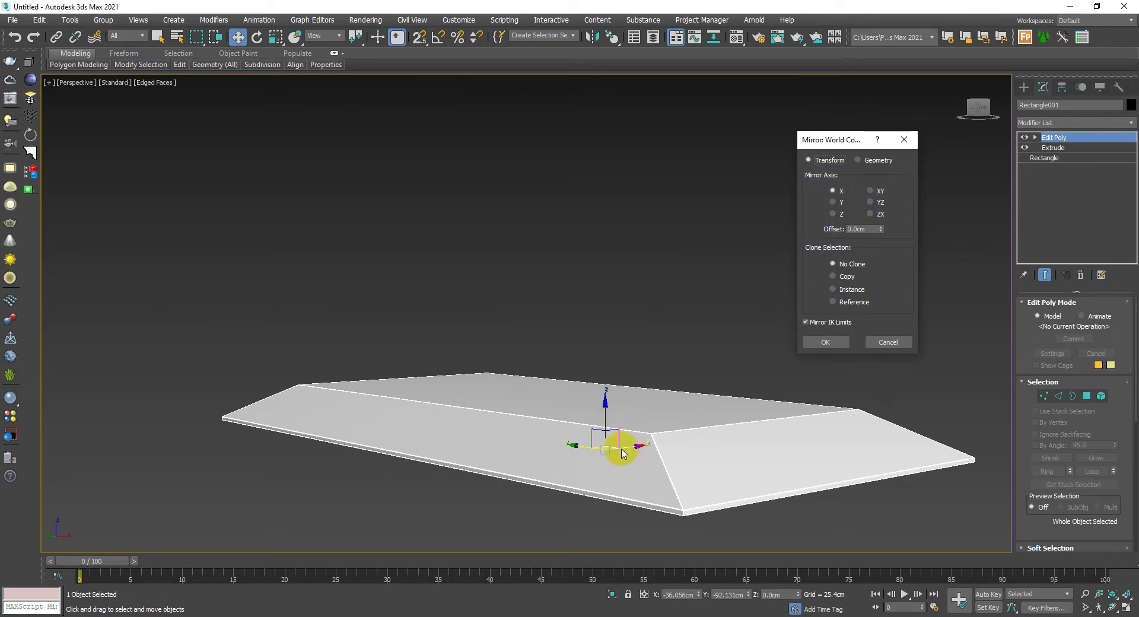
click(723, 398)
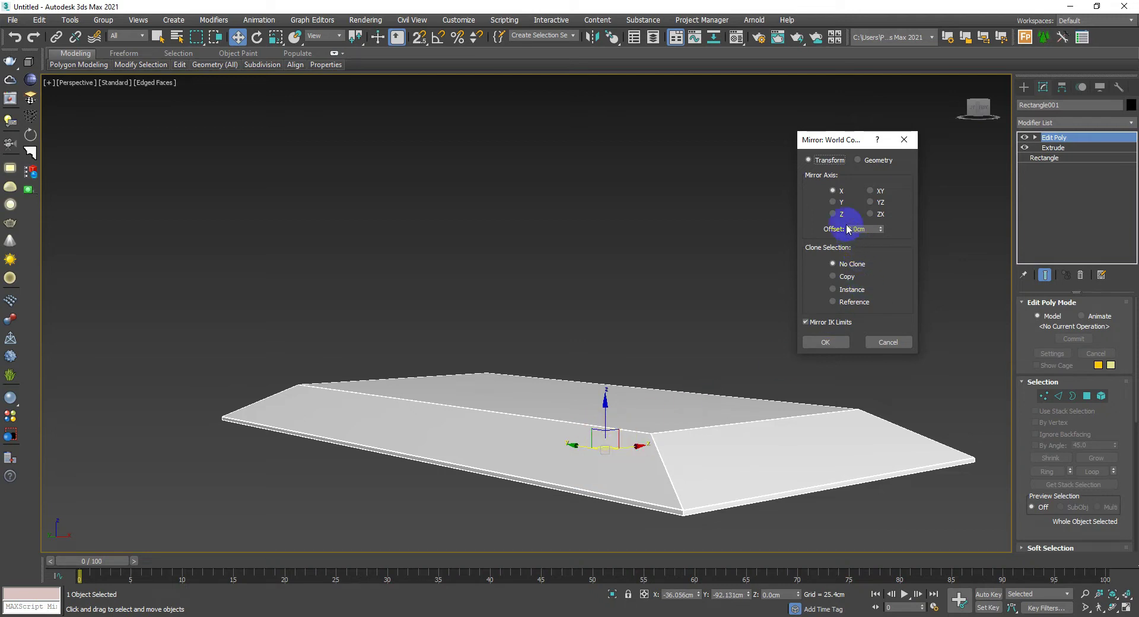
click(996, 266)
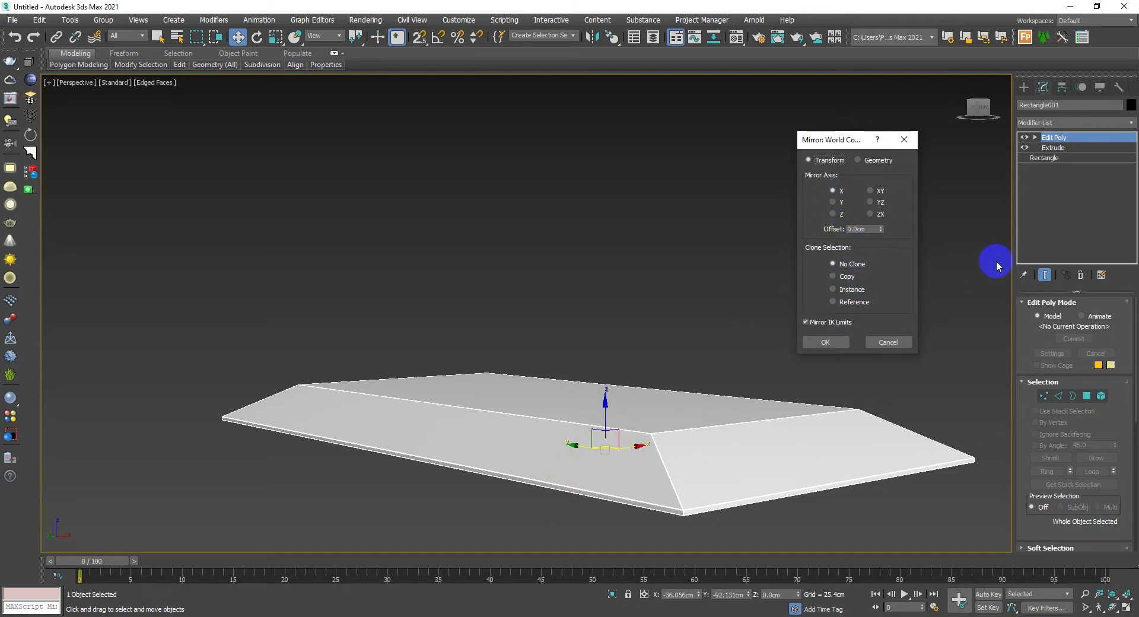
click(836, 201)
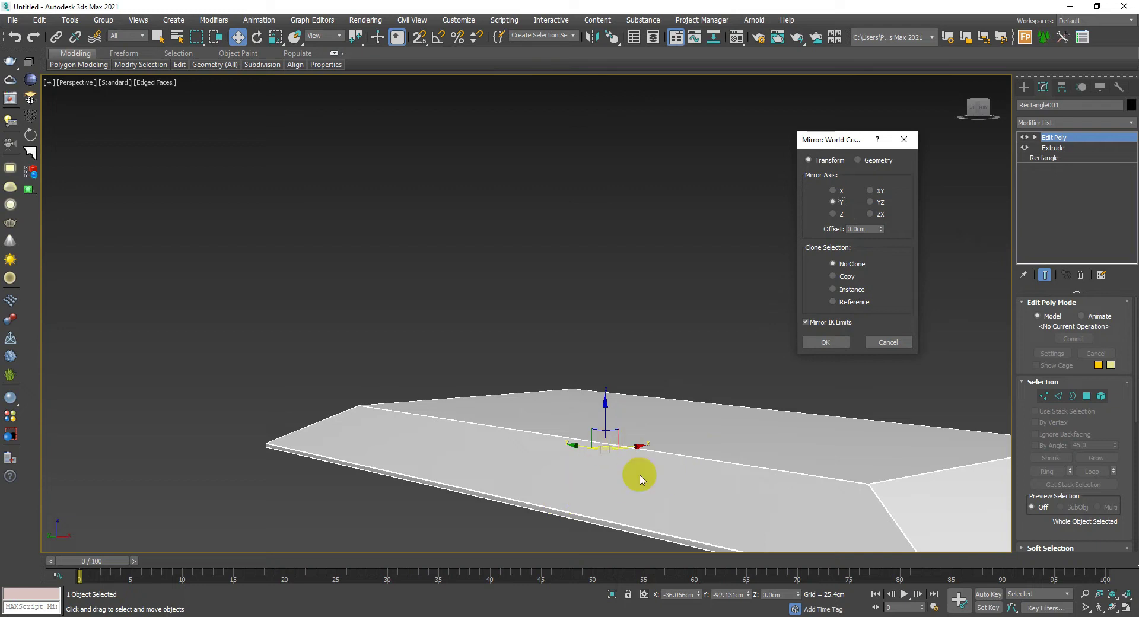
click(838, 207)
click(836, 214)
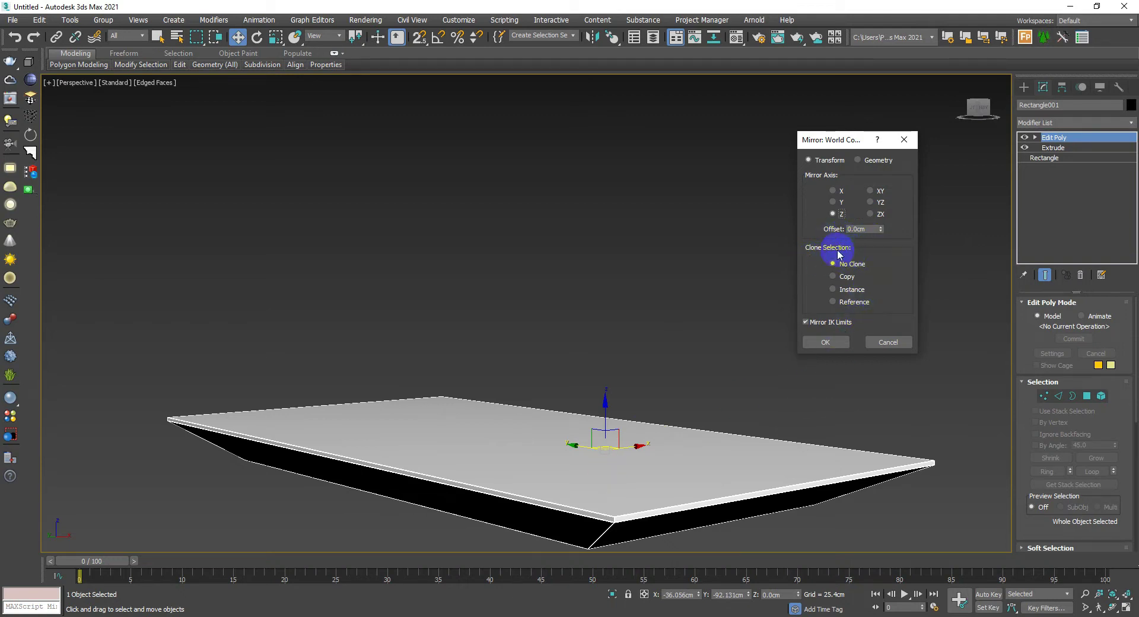
click(833, 277)
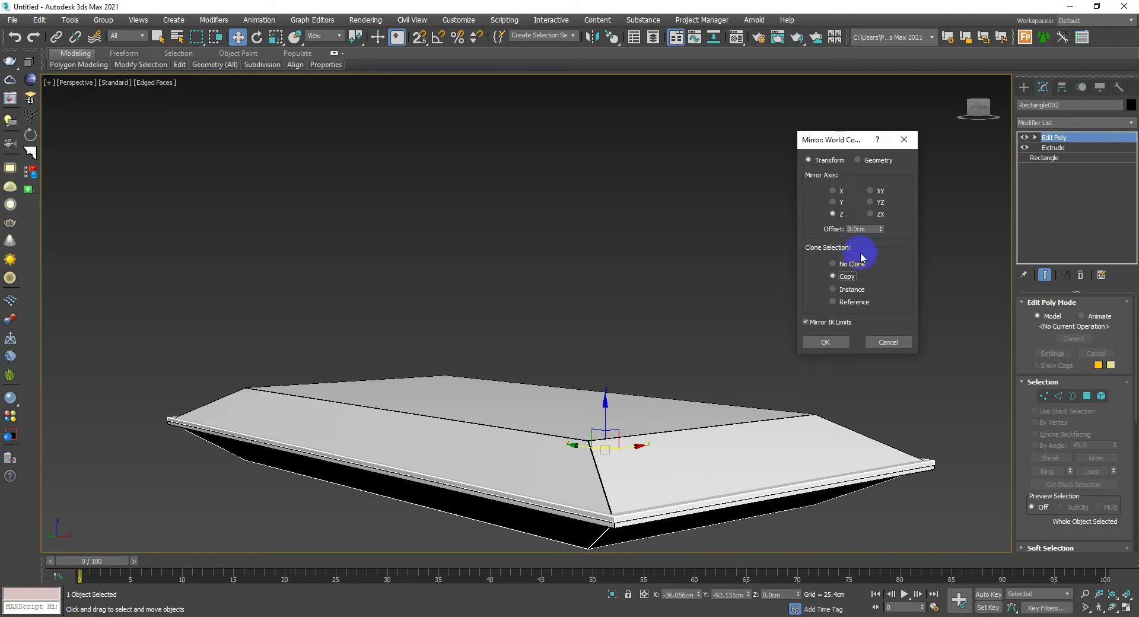
click(826, 342)
drag(604, 418, 623, 189)
- Snap the 3ds Max window to the left half and recentre both slabs in view
scroll(539, 308, down, 5)
mouse_move(541, 310)
middle_down()
mouse_move(501, 315)
mouse_move(519, 303)
middle_up()
drag(598, 8, 1, 242)
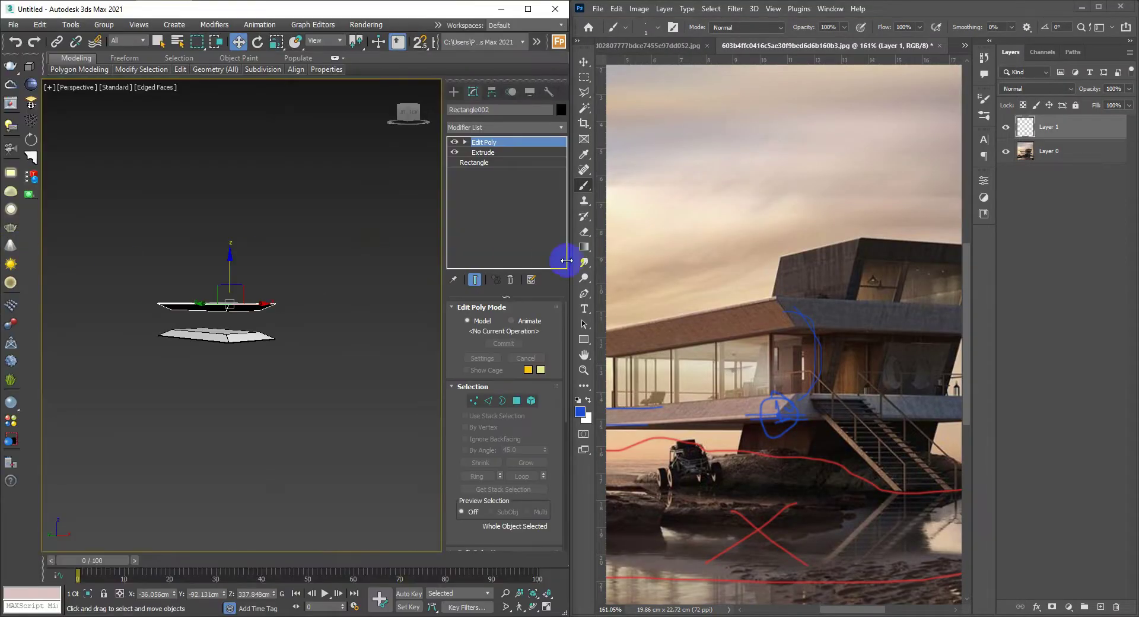
mouse_move(265, 303)
middle_down()
mouse_move(257, 319)
mouse_move(300, 335)
mouse_move(315, 231)
mouse_move(316, 319)
middle_up()
scroll(308, 326, up, 3)
- Lower the mirrored upper slab Rectangle002 along Z to about 294 cm
click(315, 231)
click(316, 319)
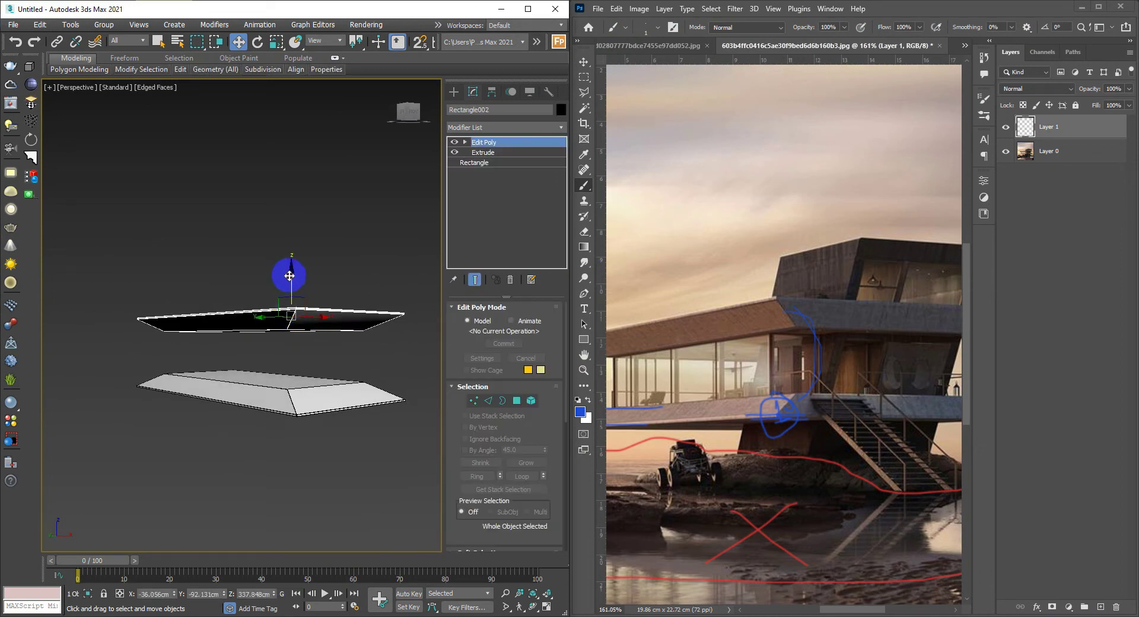
drag(289, 276, 318, 348)
mouse_move(318, 347)
alt+middle_down()
mouse_move(363, 343)
mouse_move(348, 361)
alt+middle_up()
alt+scroll(759, 354, down, 2)
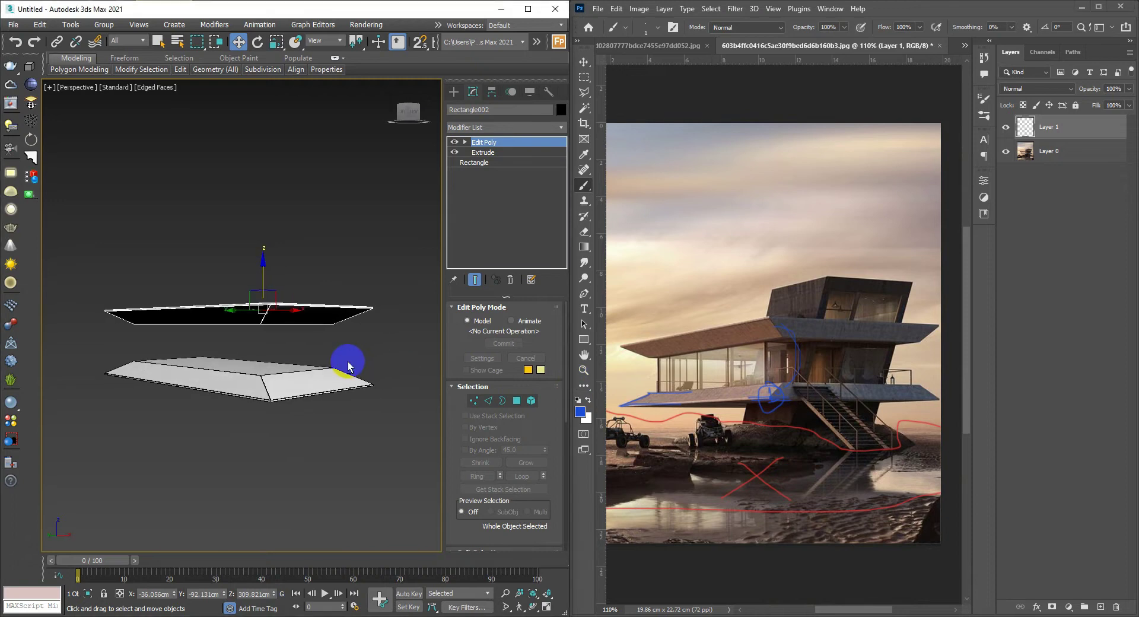
drag(256, 266, 260, 276)
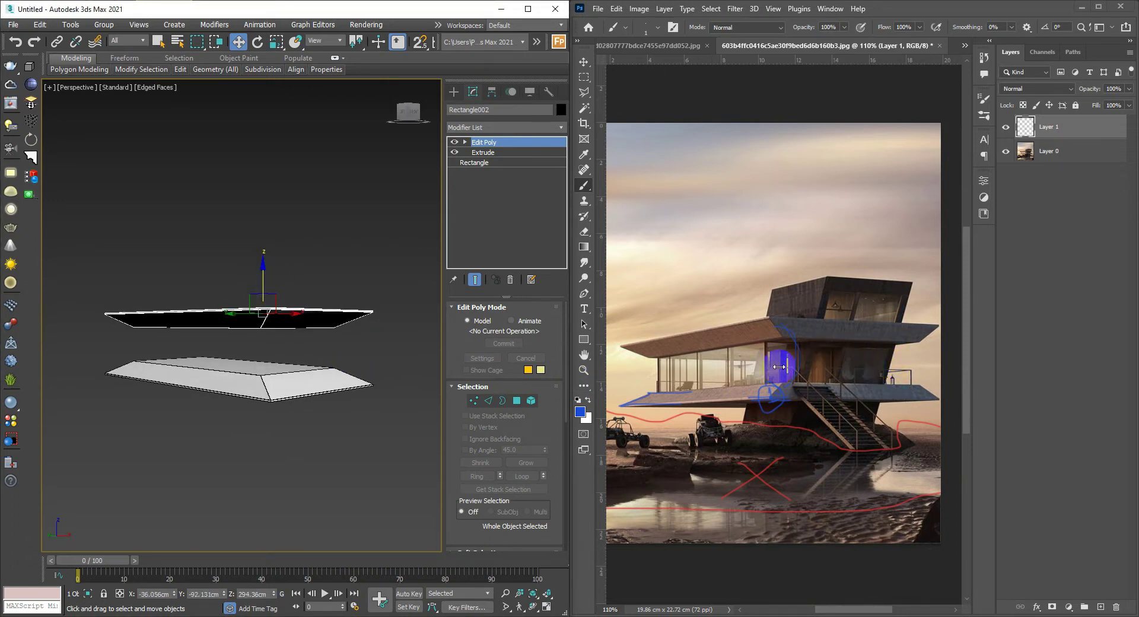
mouse_move(285, 368)
alt+middle_down()
mouse_move(266, 368)
mouse_move(274, 356)
alt+middle_up()
- In Top view, draw Rectangle003 inside the deck slab's inner outline
key(t)
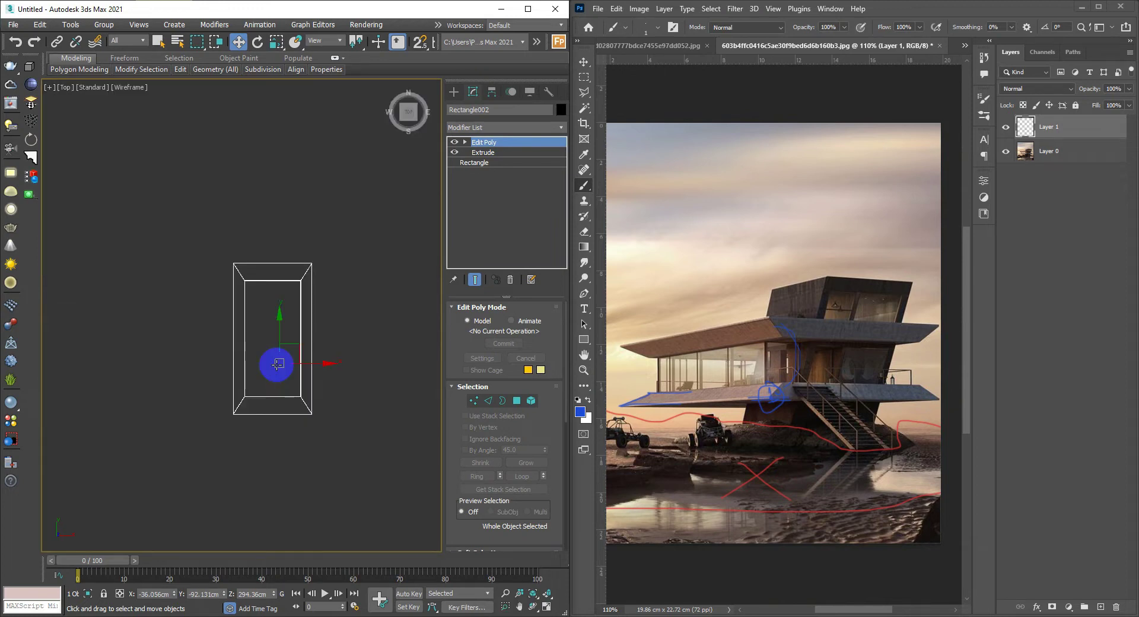
click(283, 321)
scroll(261, 326, up, 1)
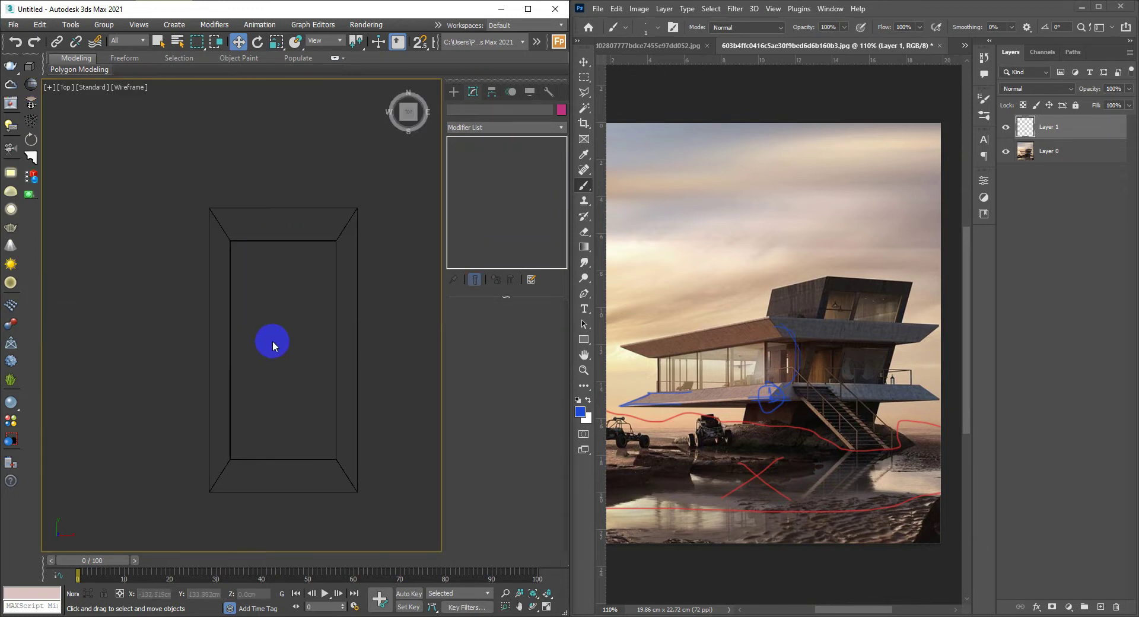
scroll(273, 340, up, 2)
right_click(273, 340)
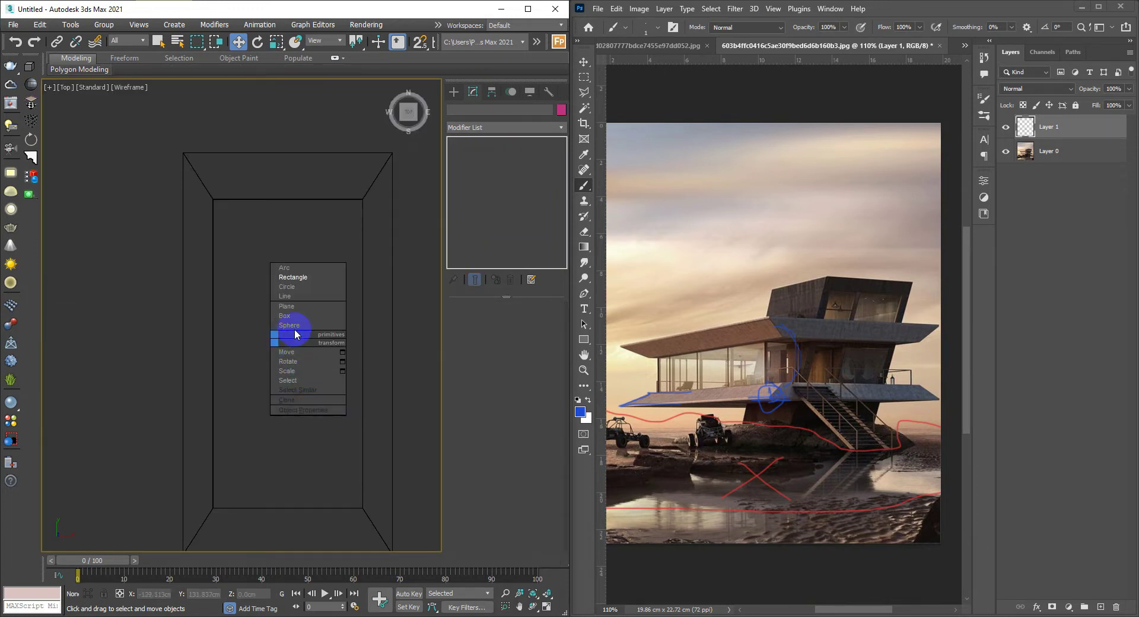
click(303, 277)
middle_drag(304, 277, 336, 253)
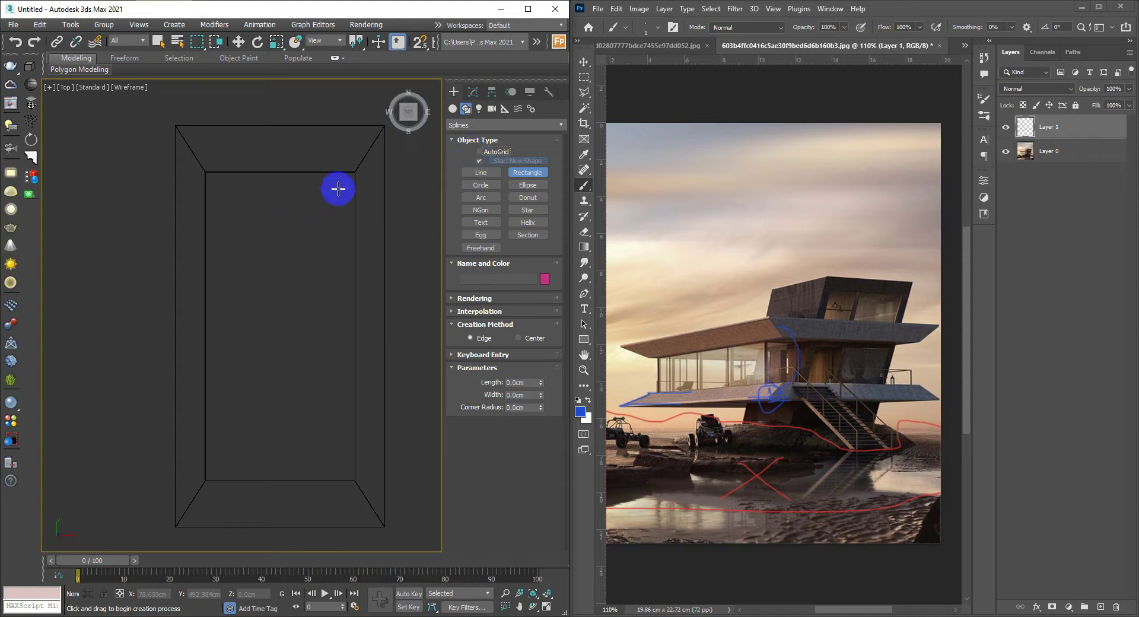
drag(345, 182, 221, 468)
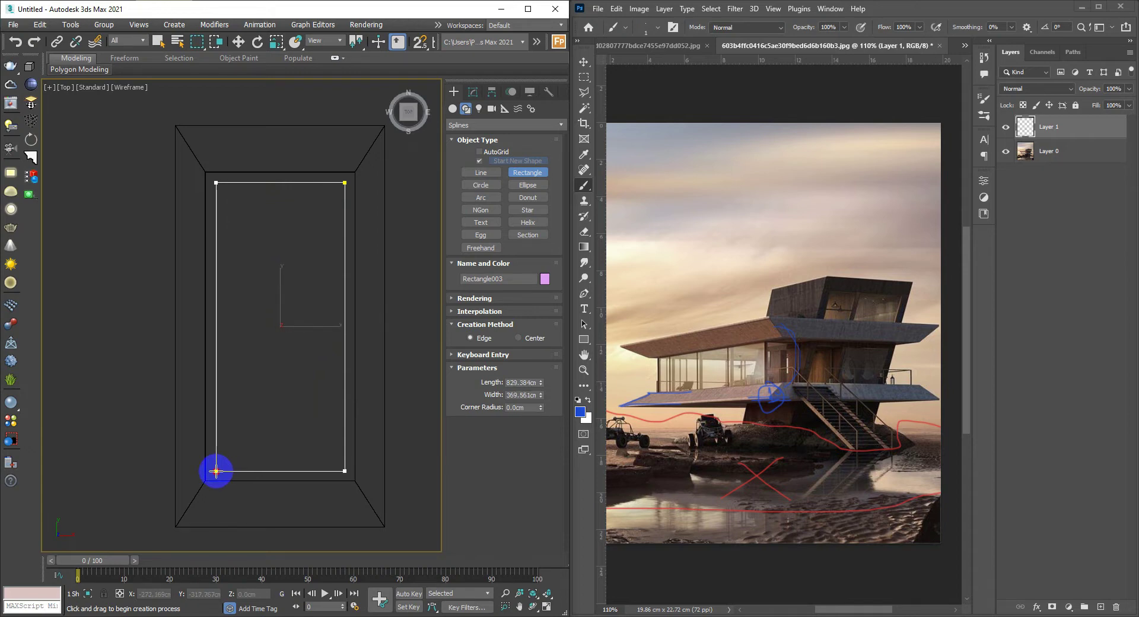
key(w)
- Lift Rectangle003 onto the lower slab in a shaded Perspective view with edged faces
mouse_move(252, 391)
alt+middle_down()
mouse_move(286, 373)
mouse_move(241, 356)
alt+middle_up()
key(F3)
scroll(241, 356, up, 5)
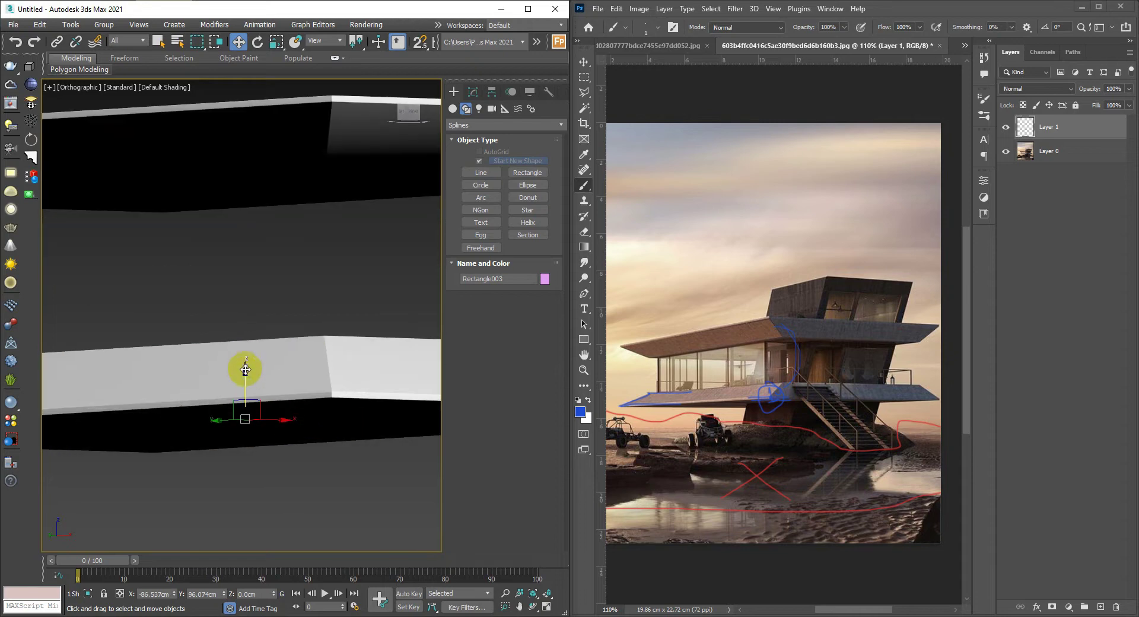
drag(241, 369, 251, 300)
key(p)
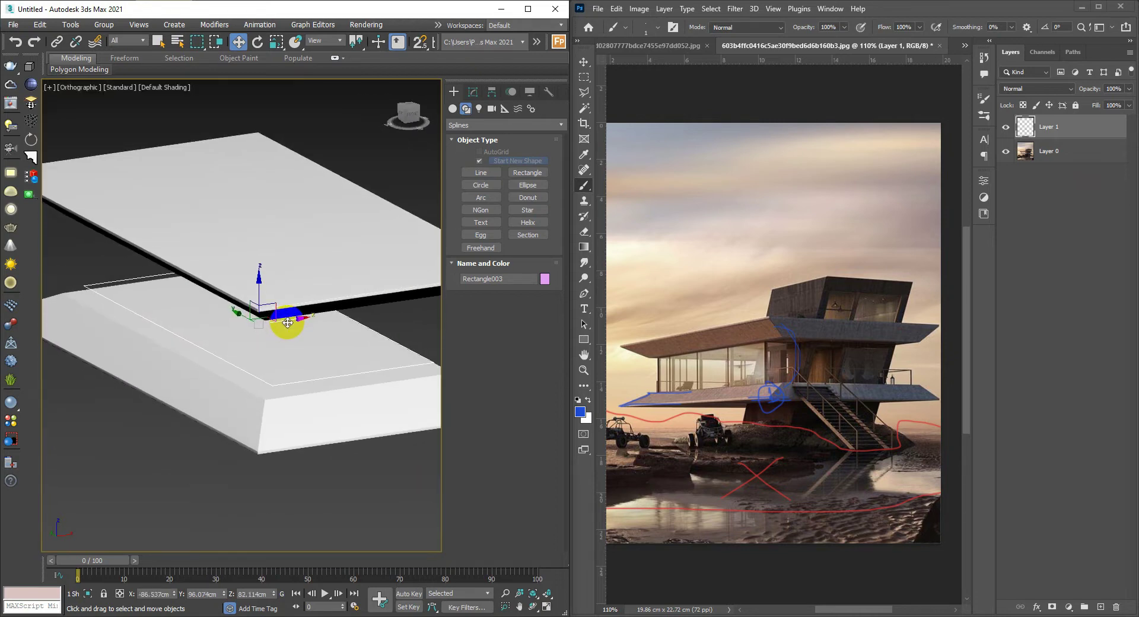
key(F4)
scroll(290, 320, down, 2)
scroll(287, 332, up, 3)
- Extrude the rectangle and inspect it in a shaded Left view with the grid hidden
key(ctrl+e)
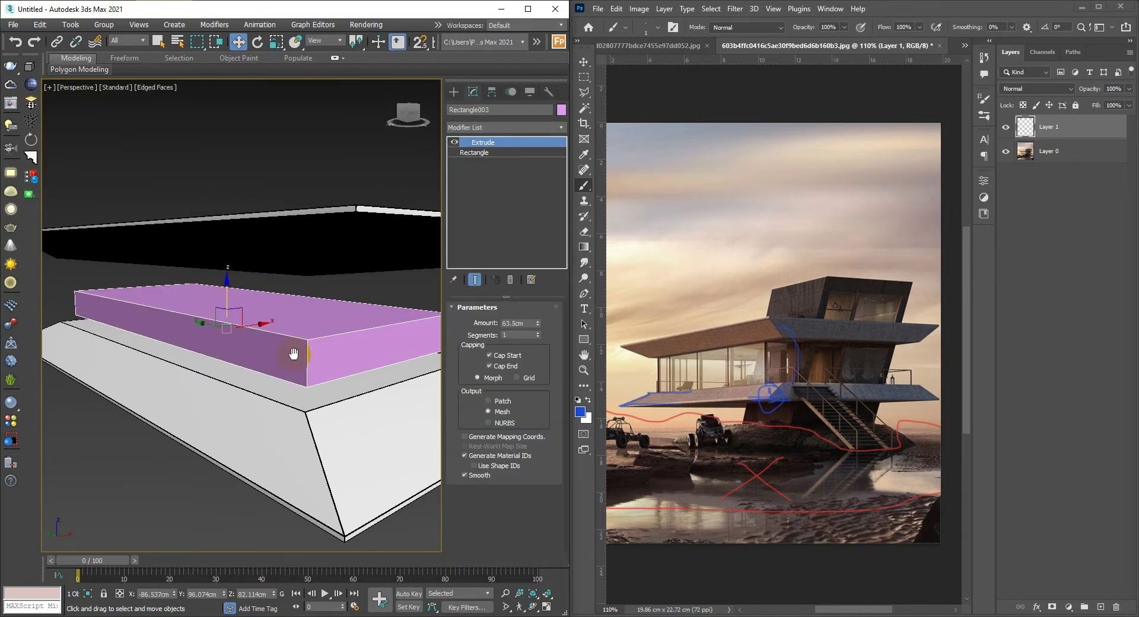
scroll(309, 356, up, 2)
alt+middle_drag(289, 356, 224, 312)
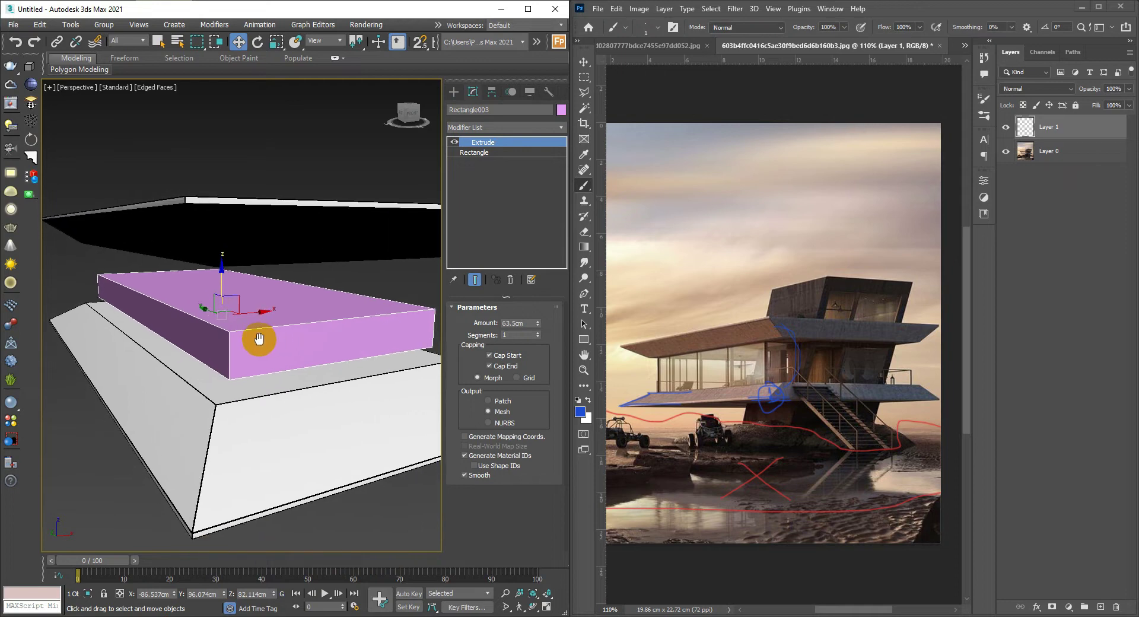
key(f)
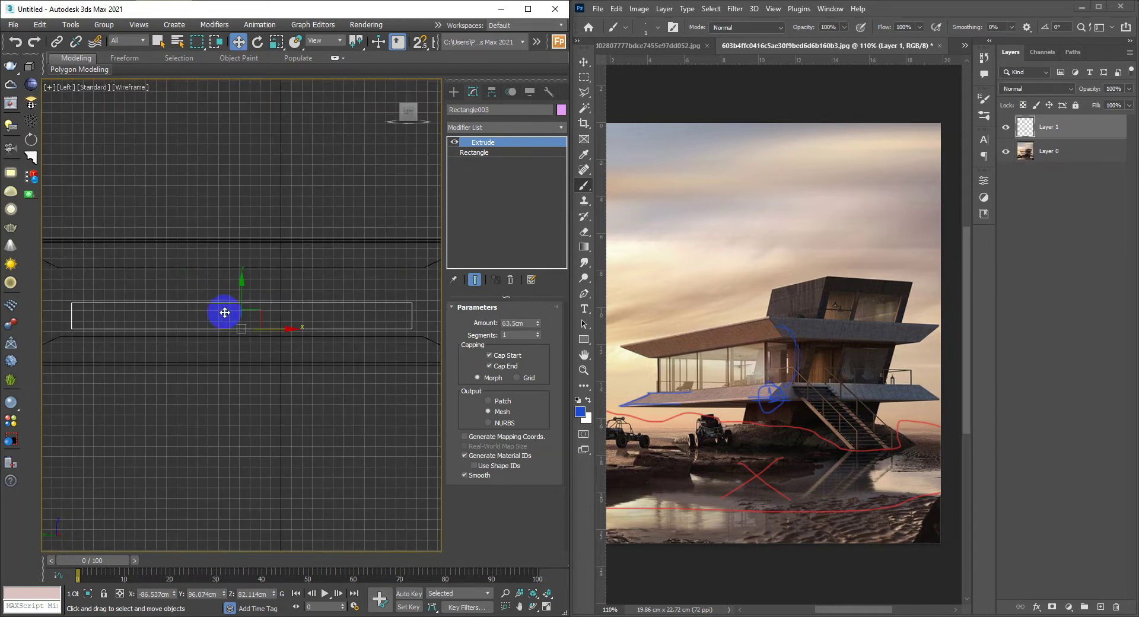
key(l)
key(F3)
key(g)
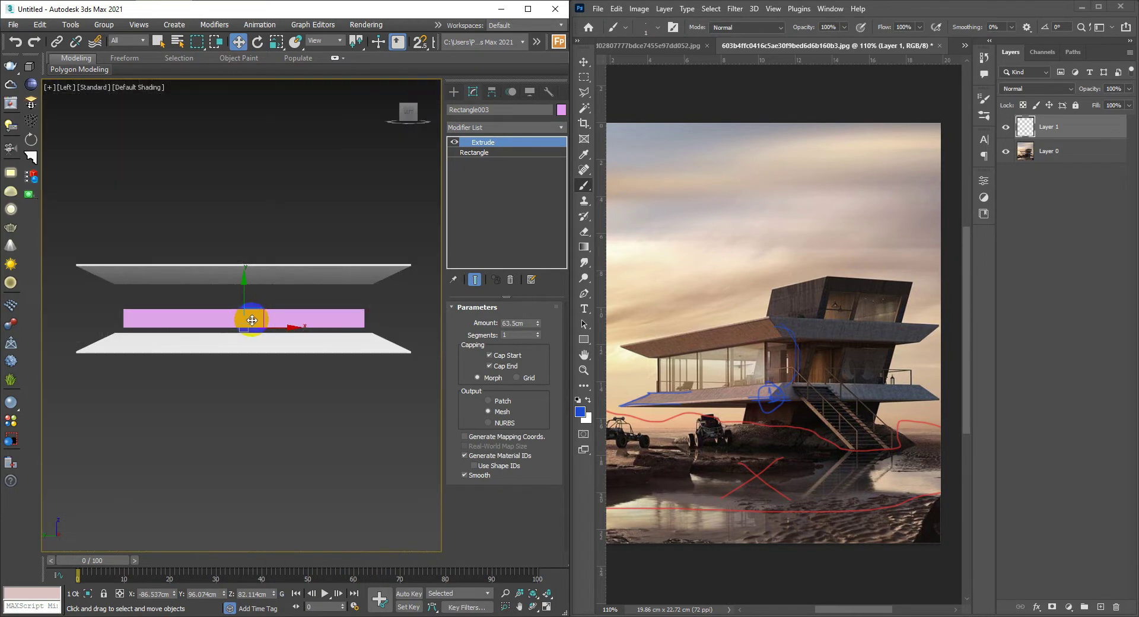
scroll(249, 315, up, 5)
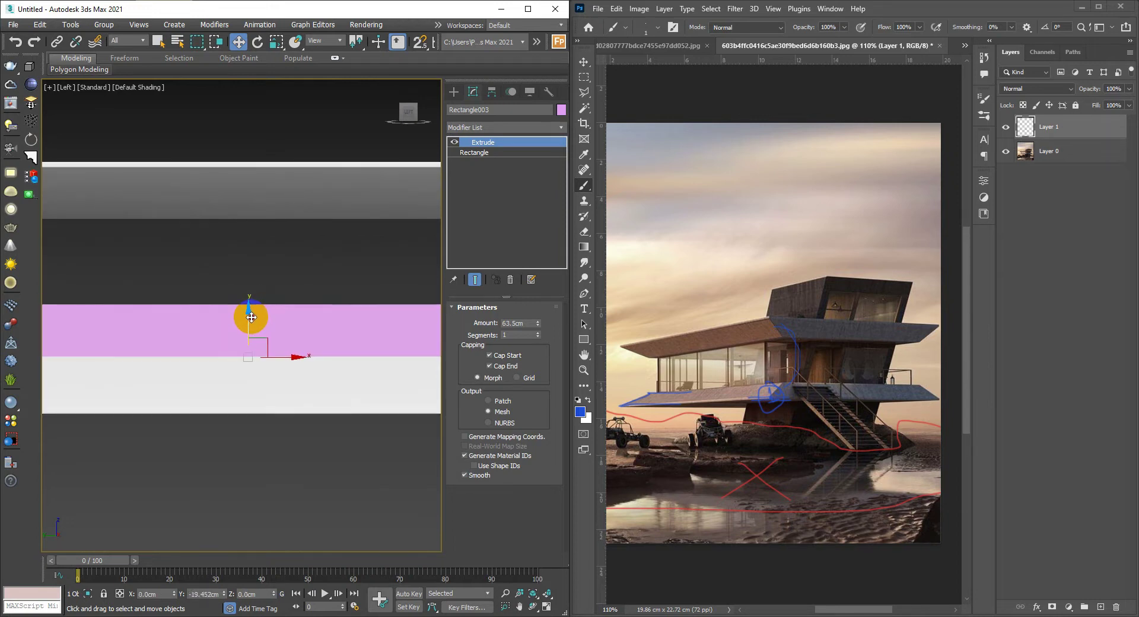
alt+middle_drag(250, 306, 284, 322)
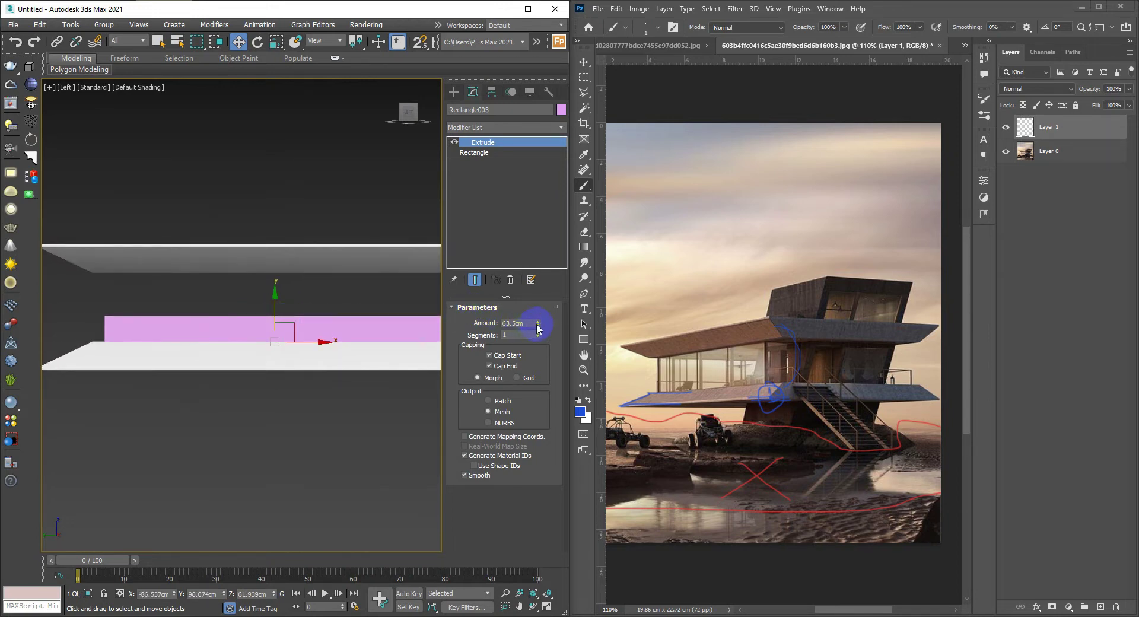
- Increase the extrusion to 167.64 cm to reach the roof slab, then add Edit Poly
drag(538, 328, 536, 276)
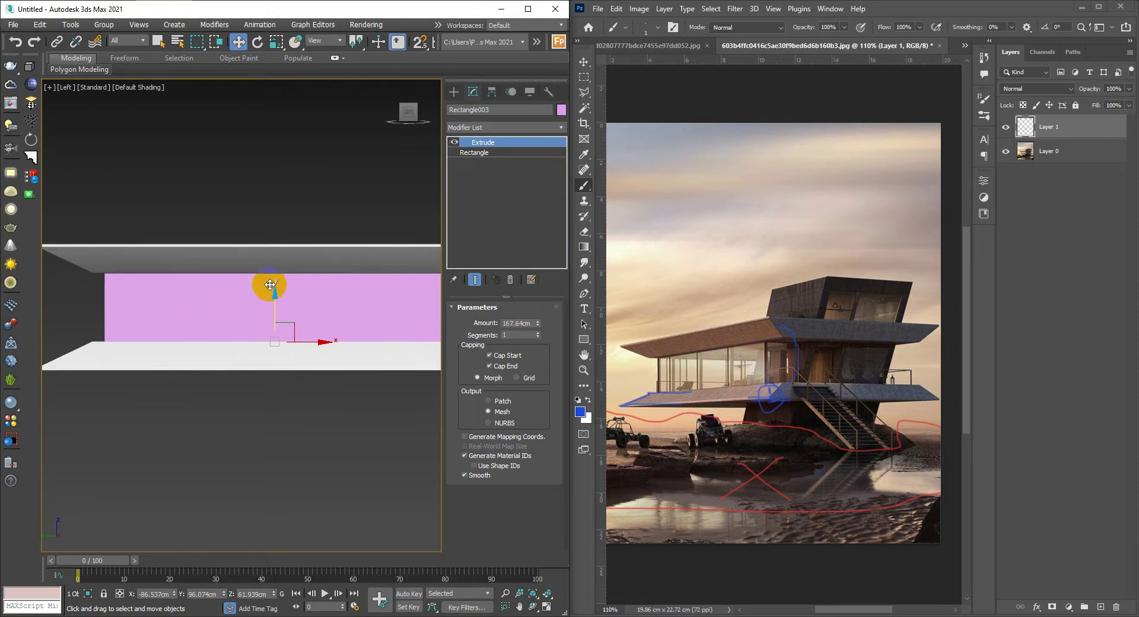
mouse_move(270, 285)
alt+middle_down()
mouse_move(376, 305)
mouse_move(318, 325)
mouse_move(317, 308)
mouse_move(297, 304)
alt+middle_up()
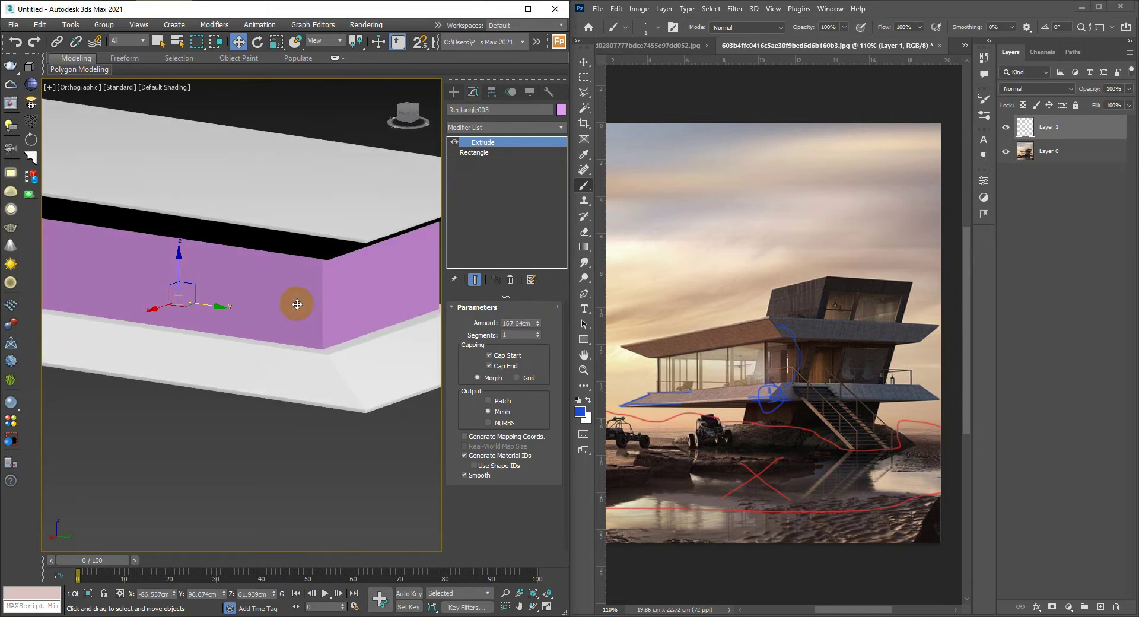
key(p)
key(F4)
scroll(318, 342, up, 2)
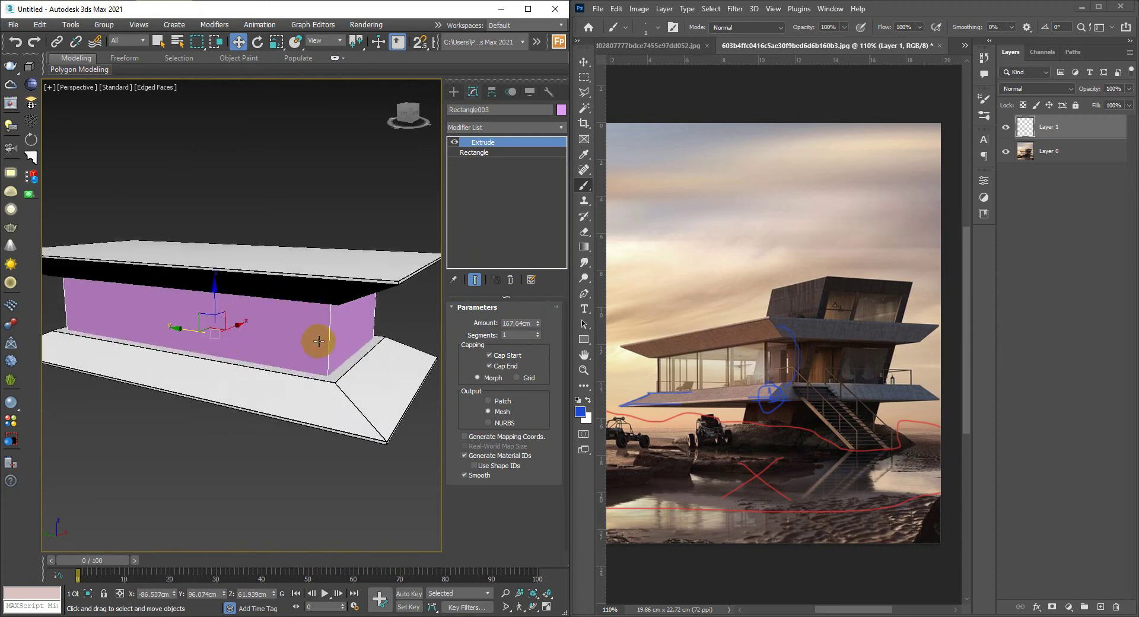
scroll(319, 341, up, 3)
mouse_move(312, 327)
middle_down()
mouse_move(325, 330)
mouse_move(298, 330)
mouse_move(322, 331)
middle_up()
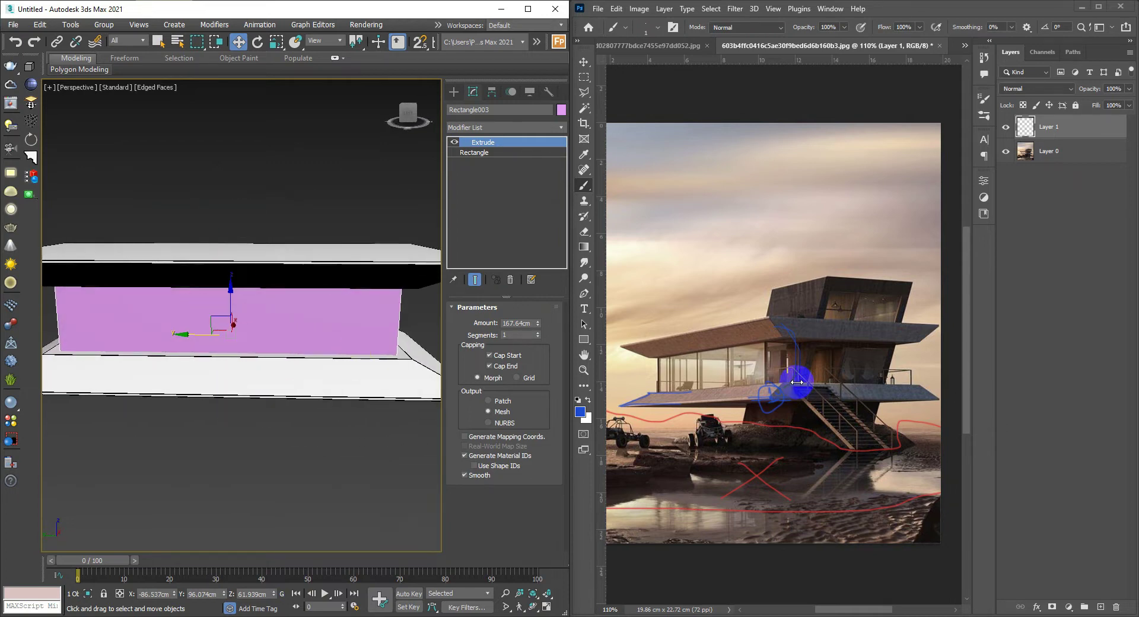
alt+scroll(797, 382, up, 3)
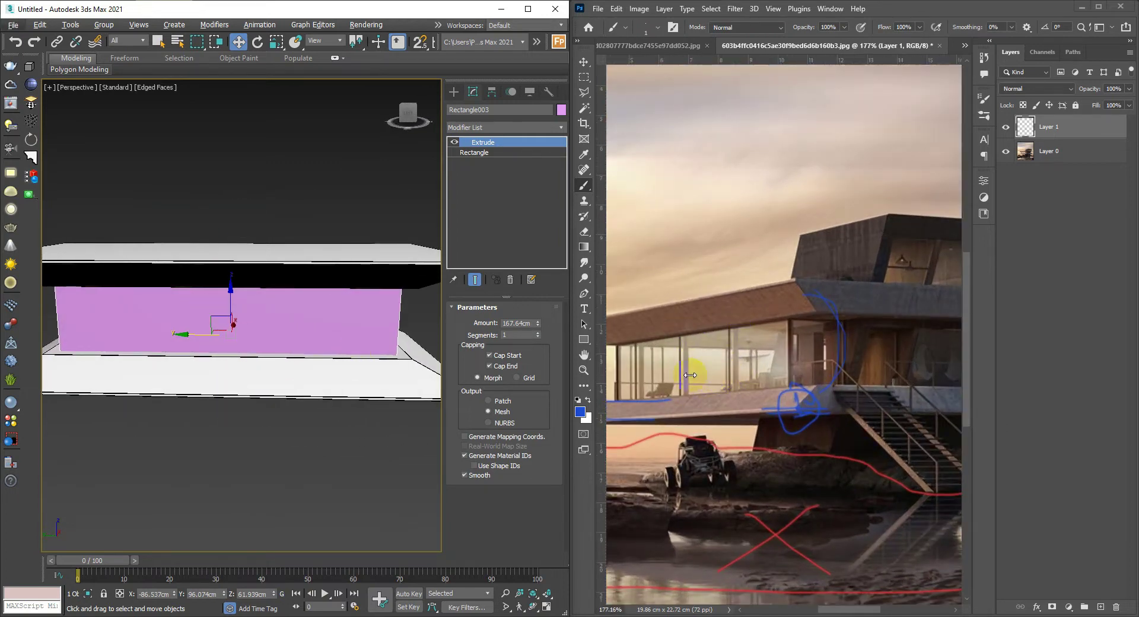
mouse_move(291, 366)
alt+middle_down()
mouse_move(254, 329)
mouse_move(295, 325)
alt+middle_up()
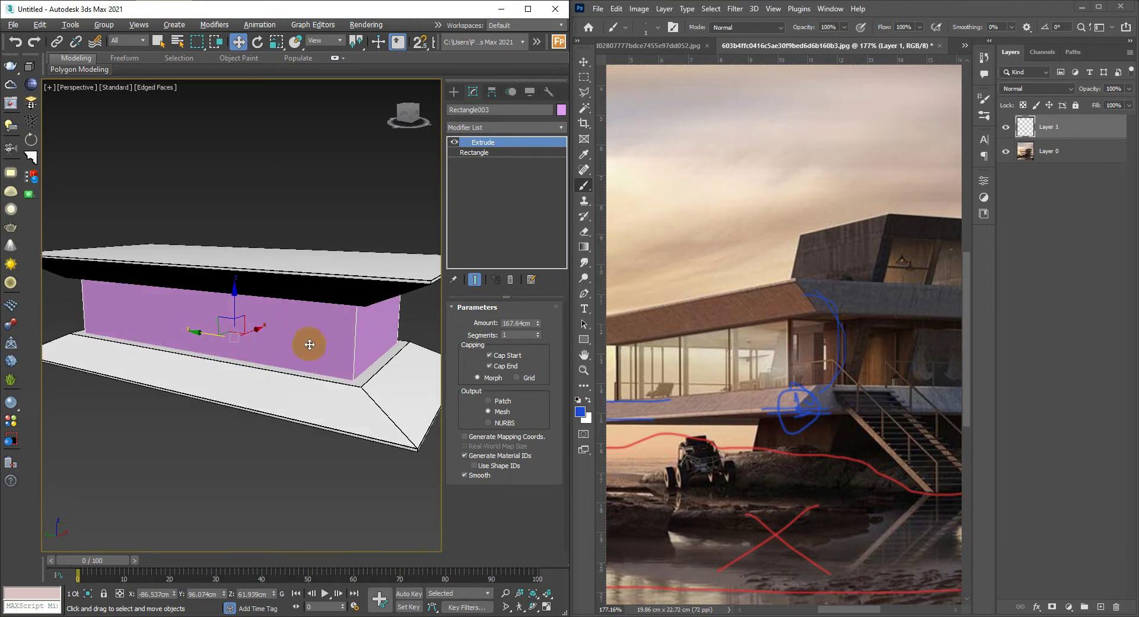
key(e)
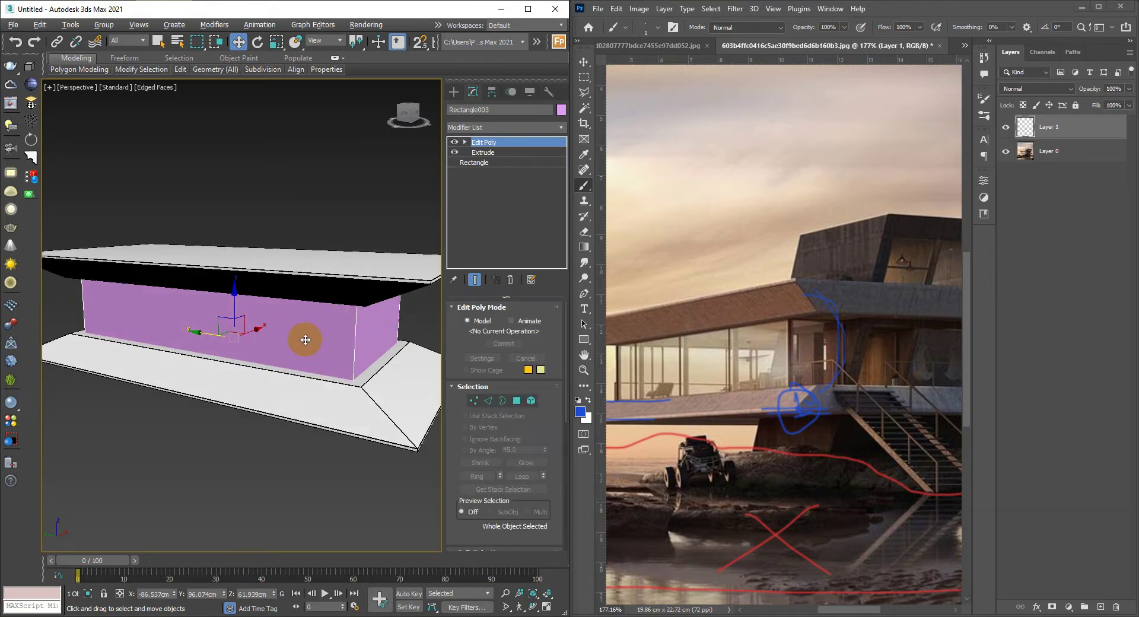
- In Edge mode, select the four long edges of the pink box
mouse_move(279, 338)
alt+middle_down()
mouse_move(321, 328)
mouse_move(313, 336)
mouse_move(276, 308)
alt+middle_up()
key(2)
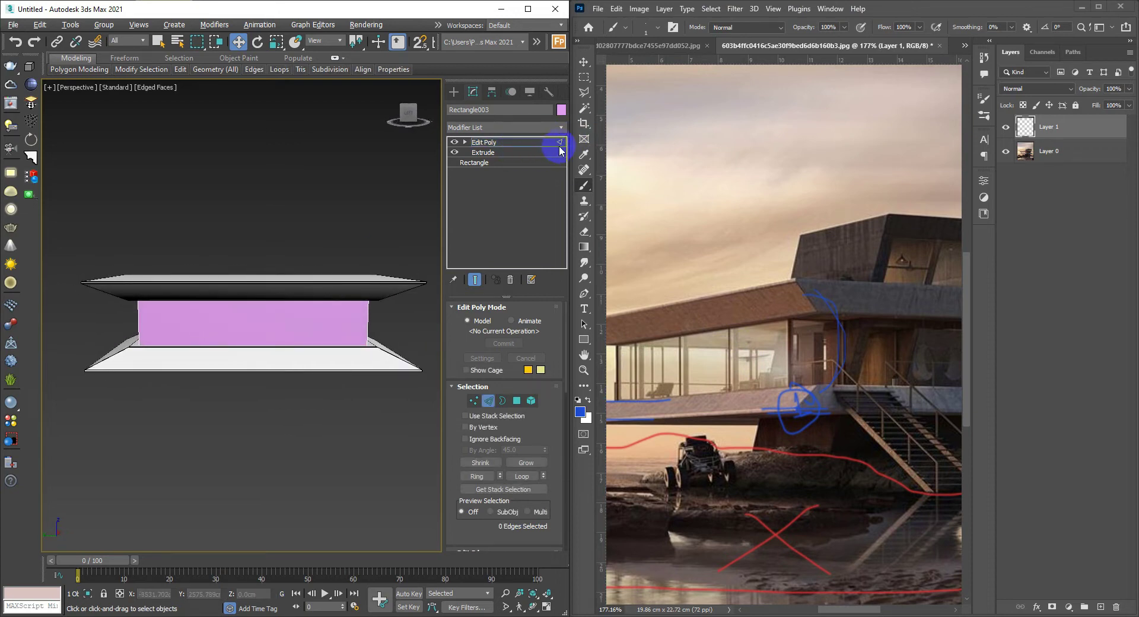
drag(273, 191, 247, 454)
key(z)
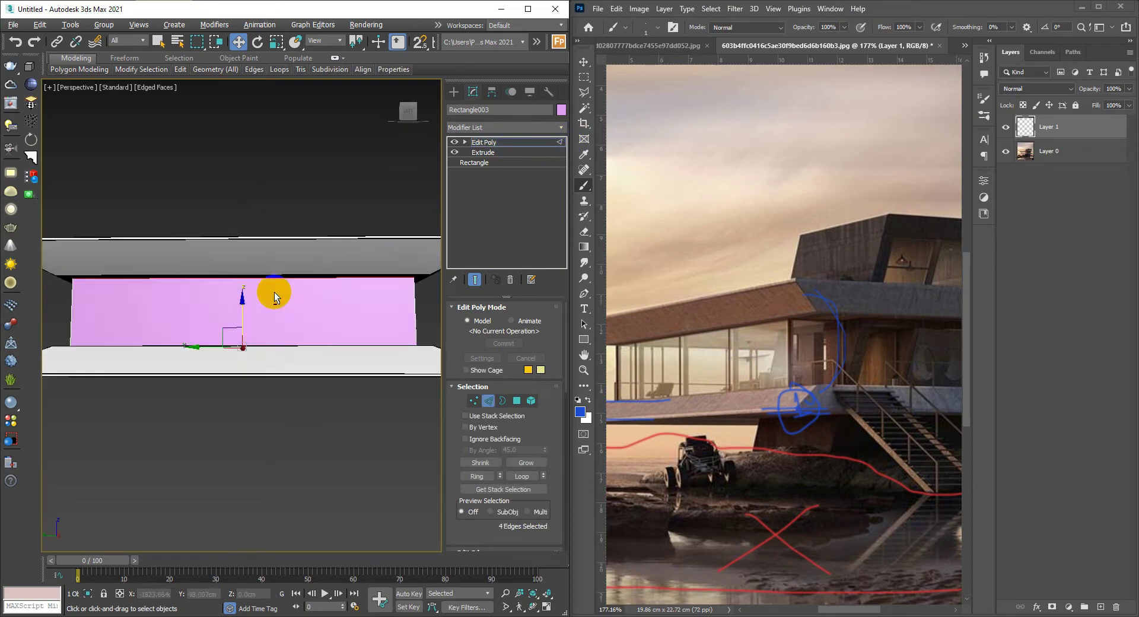
key(2)
scroll(280, 306, down, 3)
mouse_move(280, 306)
alt+middle_down()
mouse_move(254, 326)
mouse_move(307, 342)
alt+middle_up()
key(2)
scroll(247, 318, up, 3)
alt+middle_drag(247, 318, 237, 314)
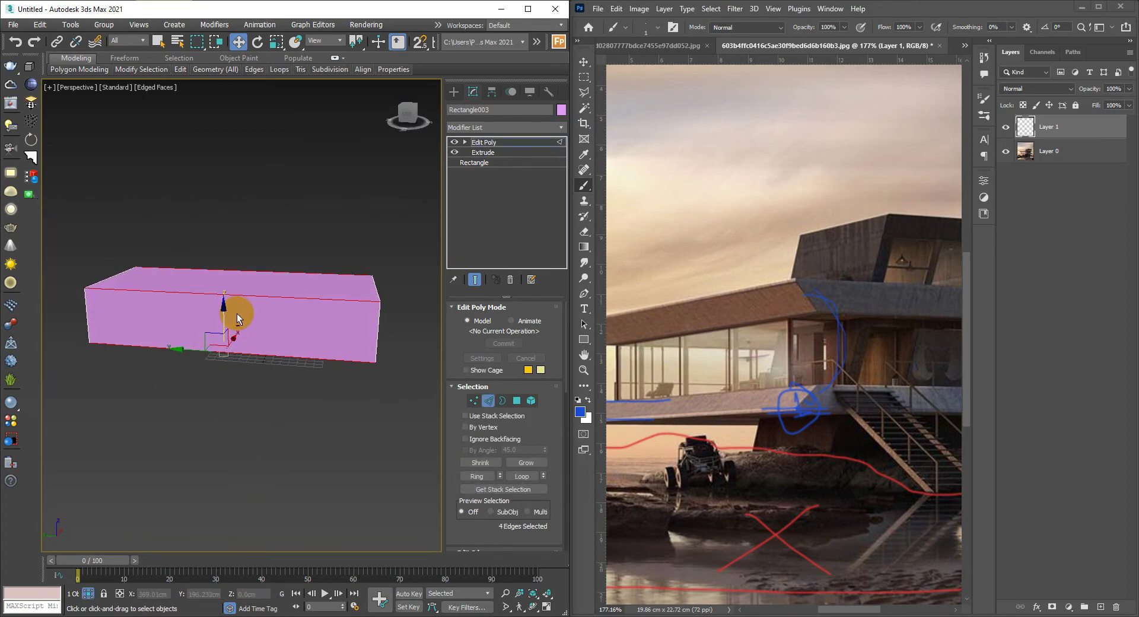
scroll(237, 314, up, 2)
scroll(246, 330, up, 2)
- Connect the selected long-wall edges with 3 new edge segments
right_click(291, 313)
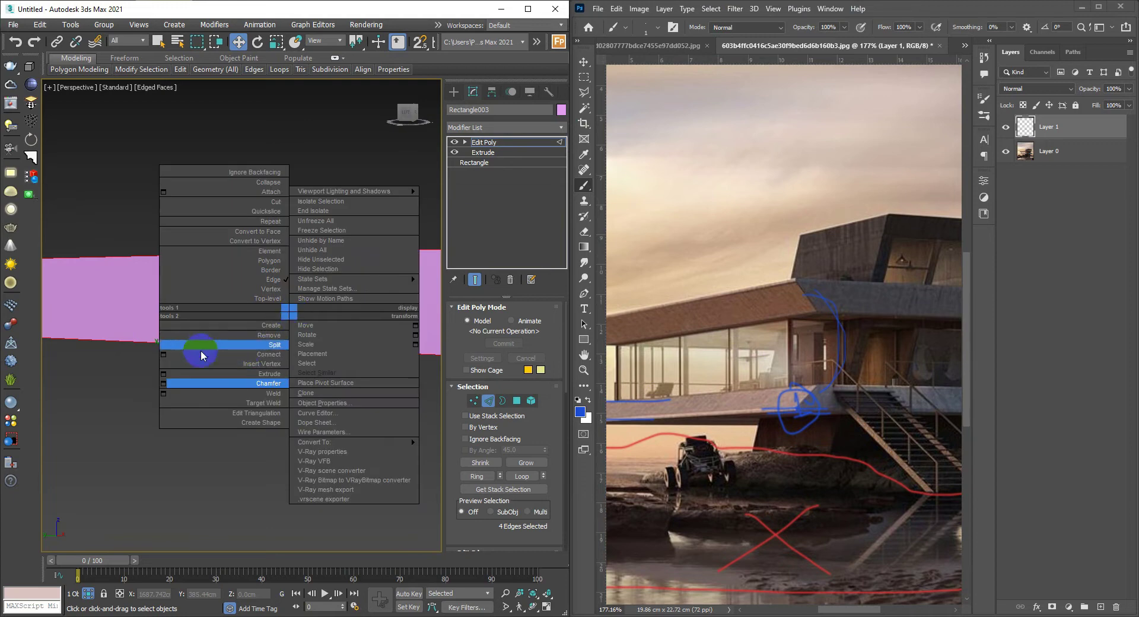
click(165, 355)
mouse_move(279, 337)
alt+middle_down()
mouse_move(368, 364)
mouse_move(321, 344)
mouse_move(330, 355)
alt+middle_up()
scroll(343, 345, up, 2)
click(248, 321)
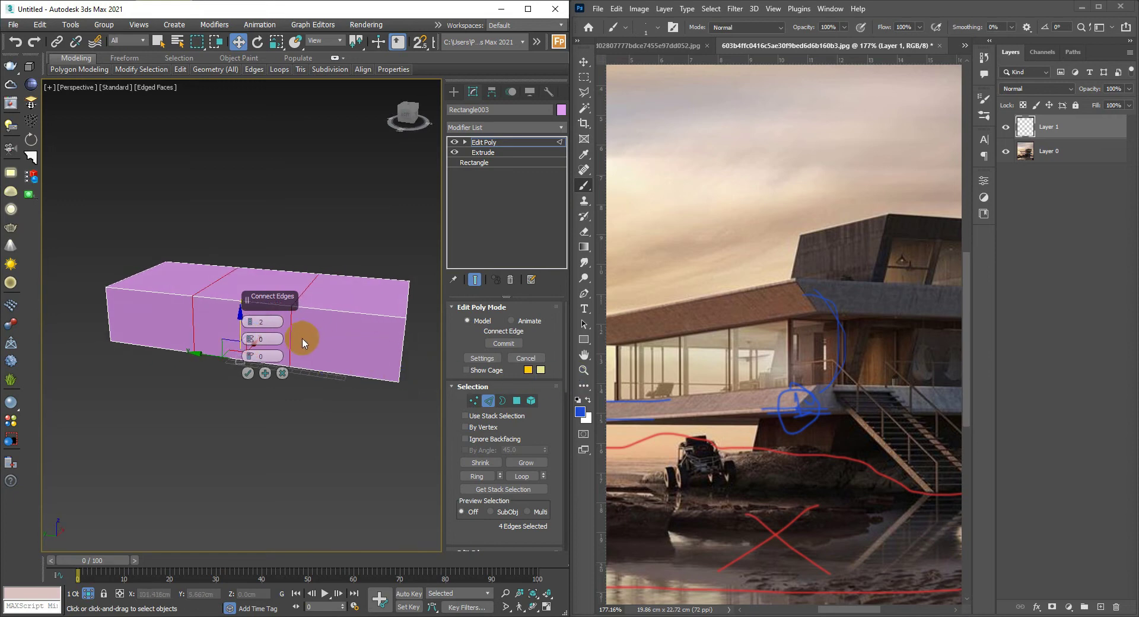
click(248, 322)
click(247, 374)
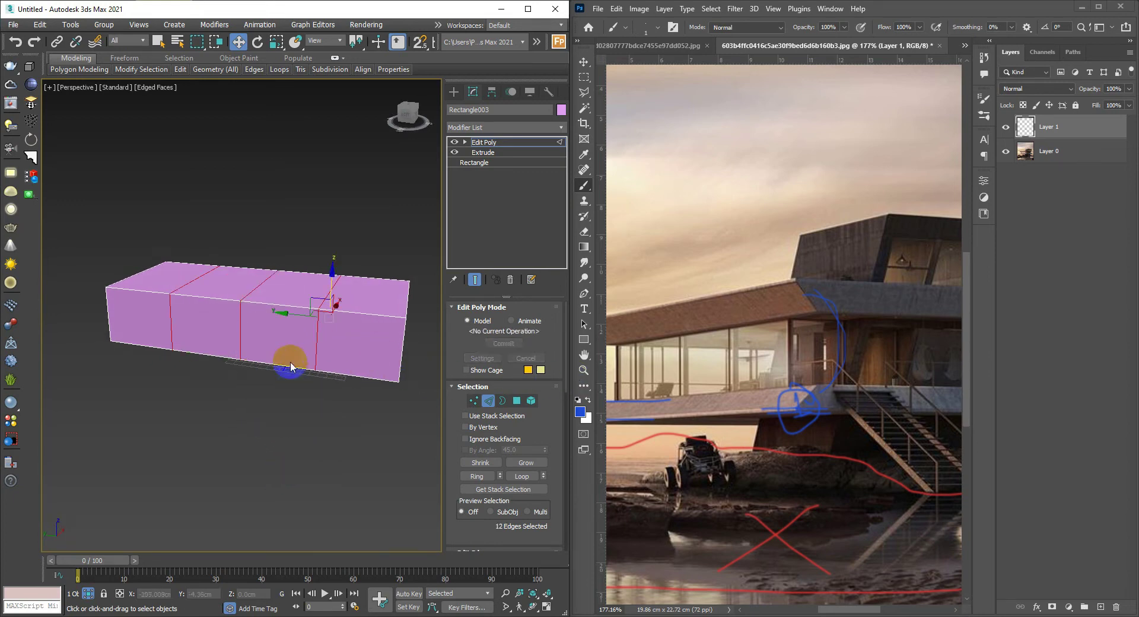
- Connect the short-side wall edges with new vertical edges as well
mouse_move(290, 364)
alt+middle_down()
mouse_move(132, 363)
mouse_move(250, 367)
mouse_move(330, 287)
mouse_move(287, 305)
alt+middle_up()
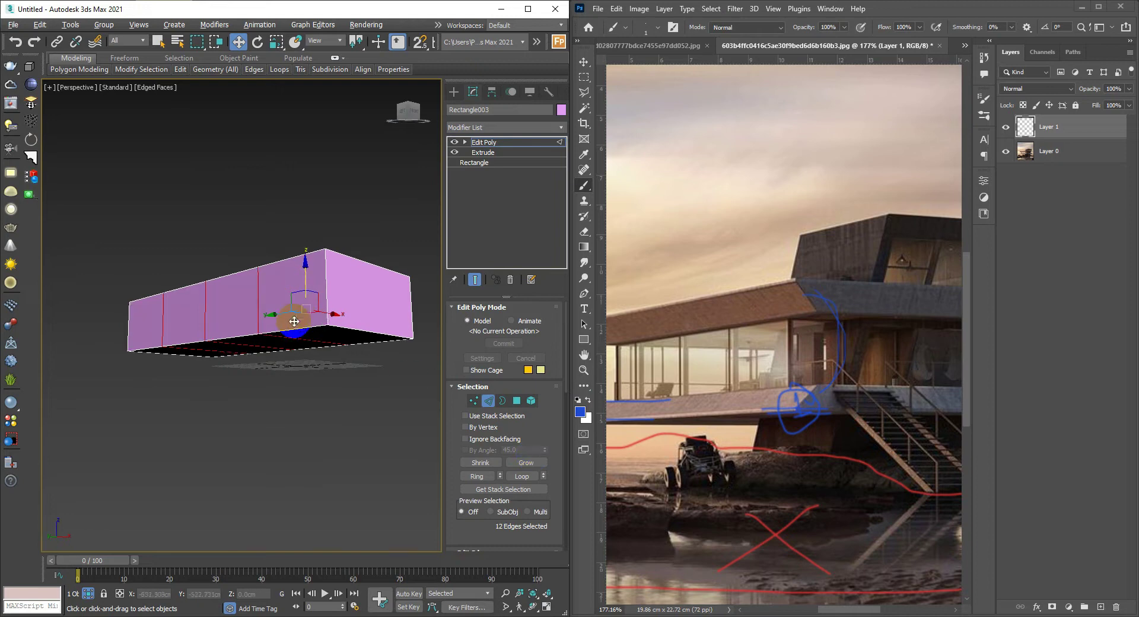
alt+middle_drag(334, 315, 290, 330)
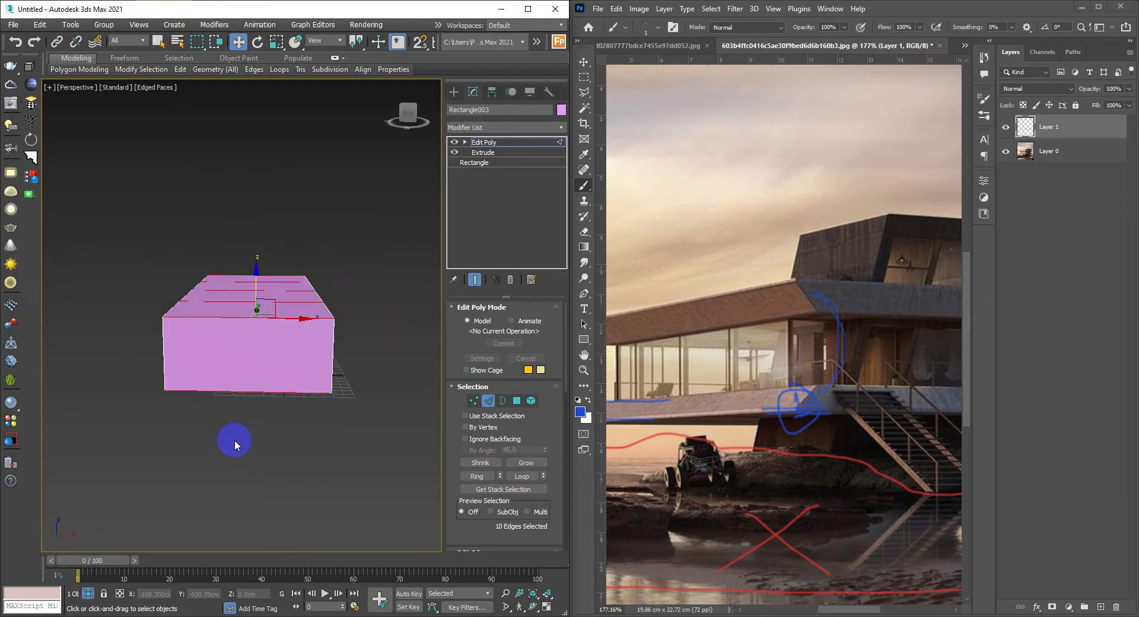
alt+middle_drag(234, 439, 279, 354)
right_click(300, 357)
click(173, 400)
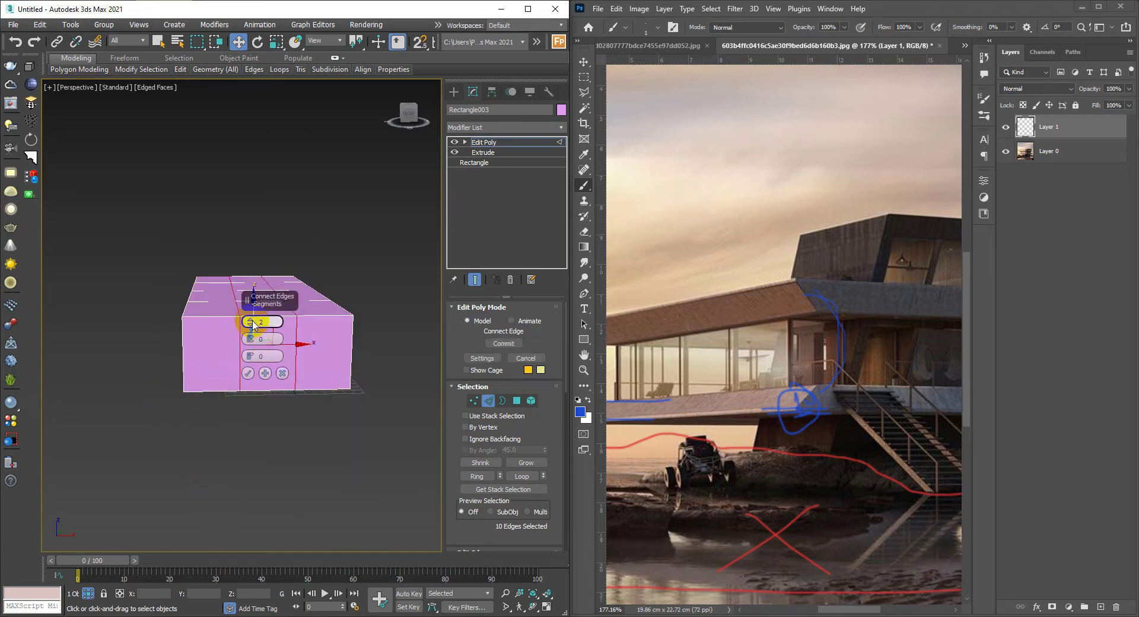
click(247, 372)
- Unhide All to bring back the floor and roof slabs around the box
alt+middle_drag(248, 376, 344, 398)
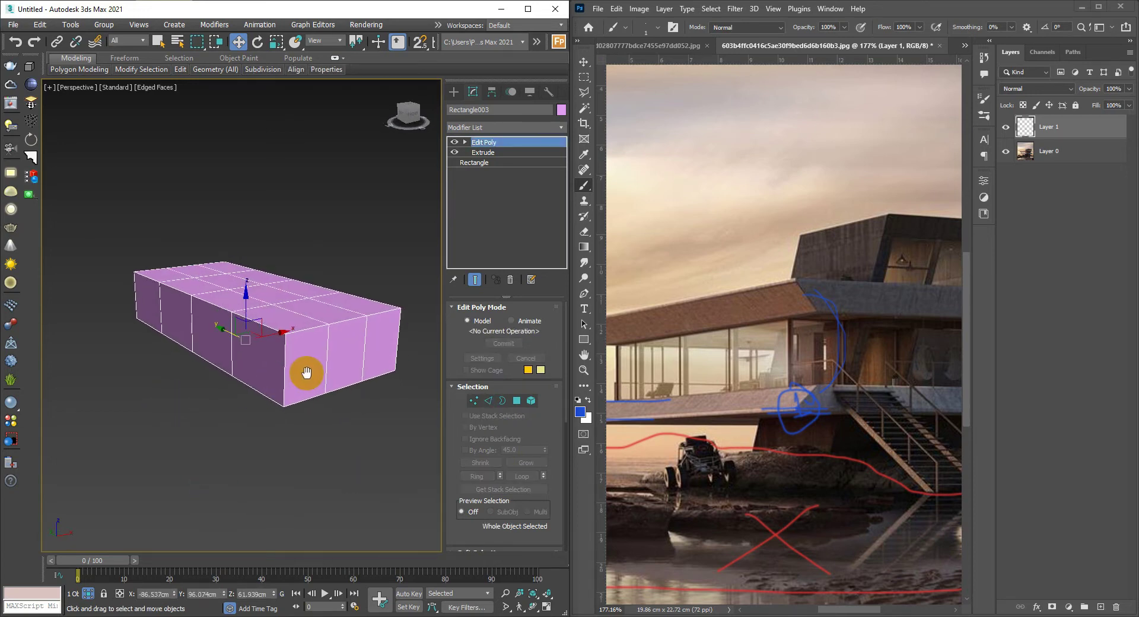
right_click(344, 397)
click(367, 335)
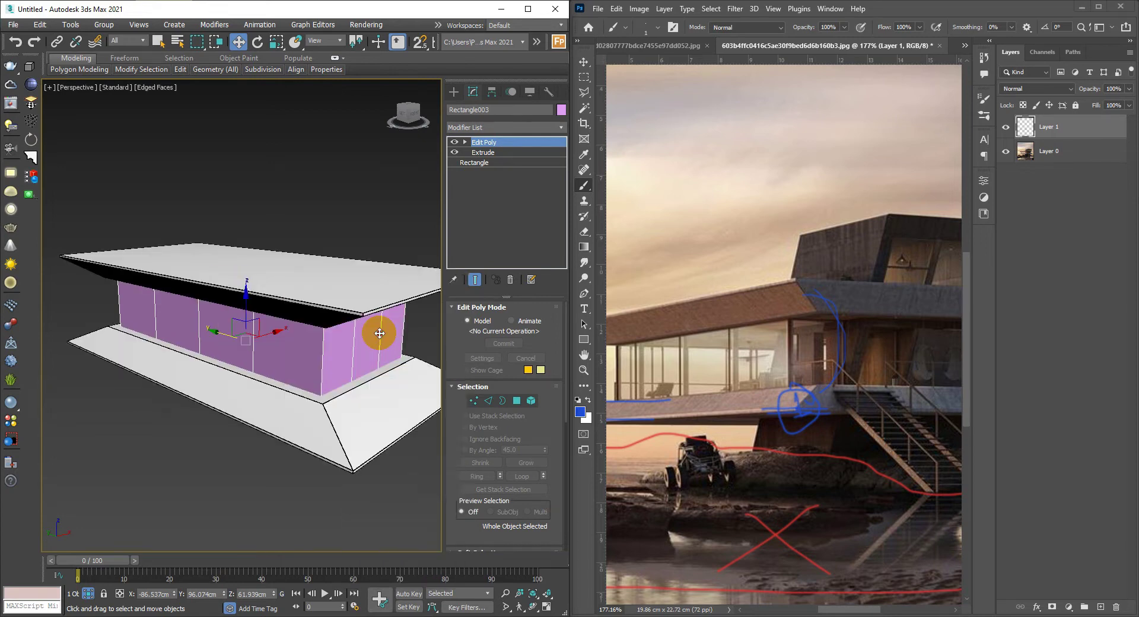
mouse_move(376, 332)
middle_down()
mouse_move(331, 335)
mouse_move(326, 302)
middle_up()
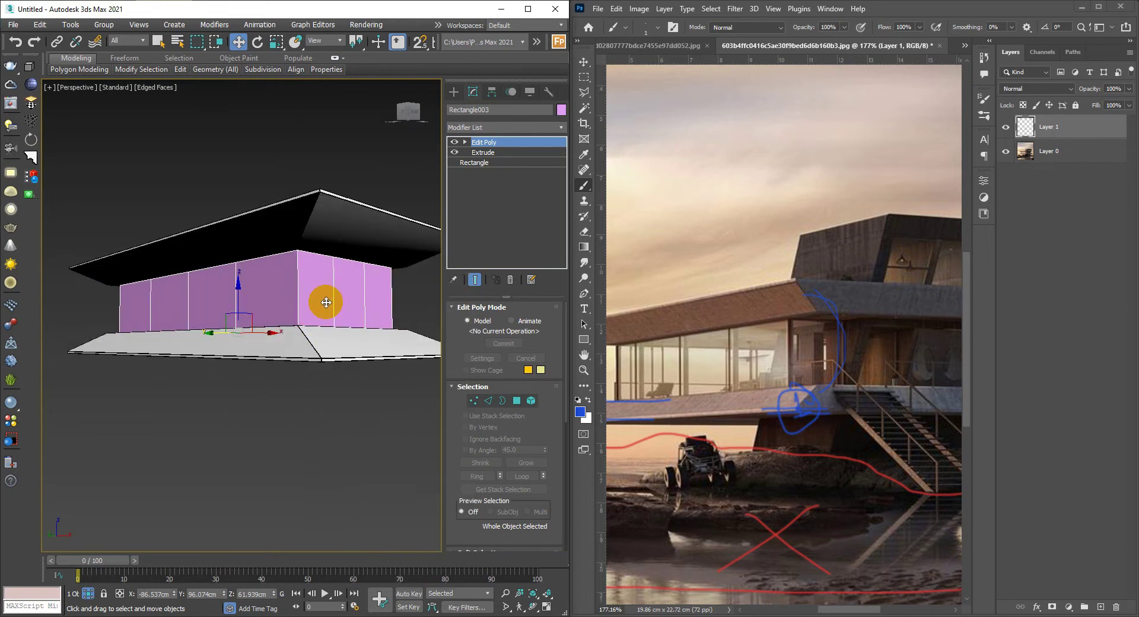
scroll(325, 302, up, 4)
scroll(320, 308, down, 2)
scroll(316, 317, up, 1)
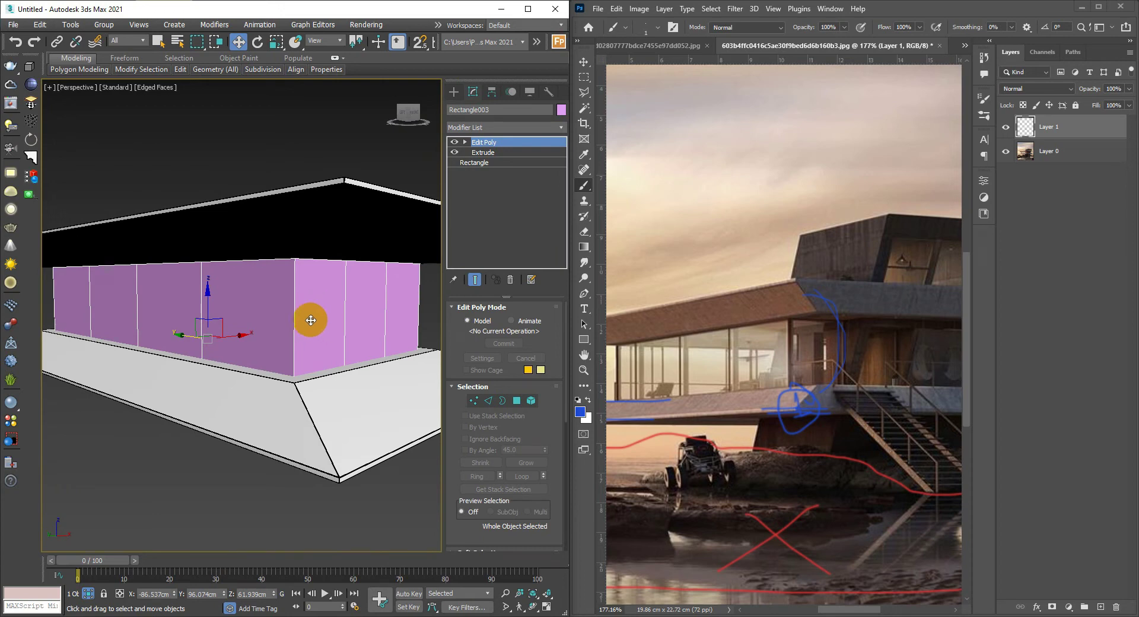
- Apply a Lattice modifier to Rectangle003 with struts only, no joints
click(33, 124)
middle_drag(394, 338, 315, 331)
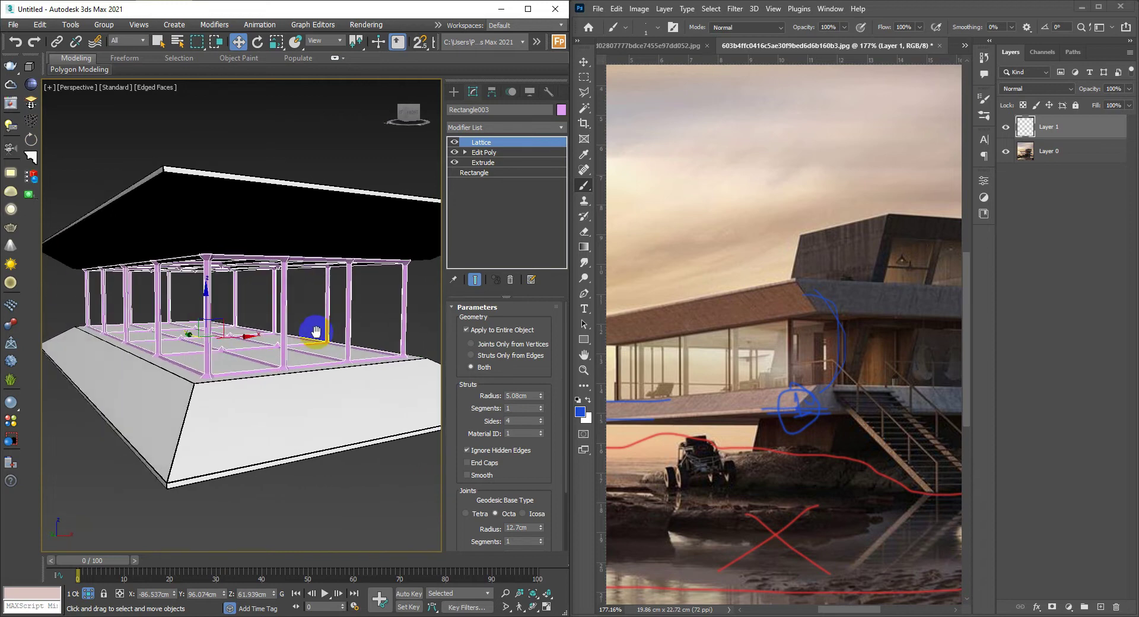
scroll(304, 319, up, 1)
scroll(304, 318, up, 3)
scroll(304, 322, down, 1)
scroll(304, 322, up, 1)
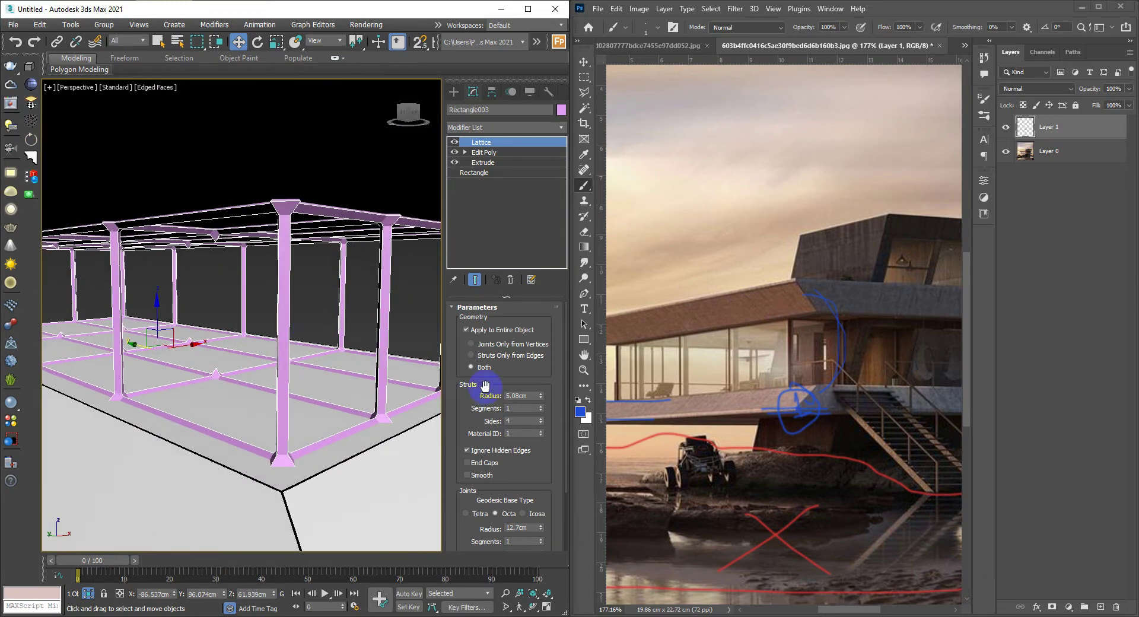
click(482, 358)
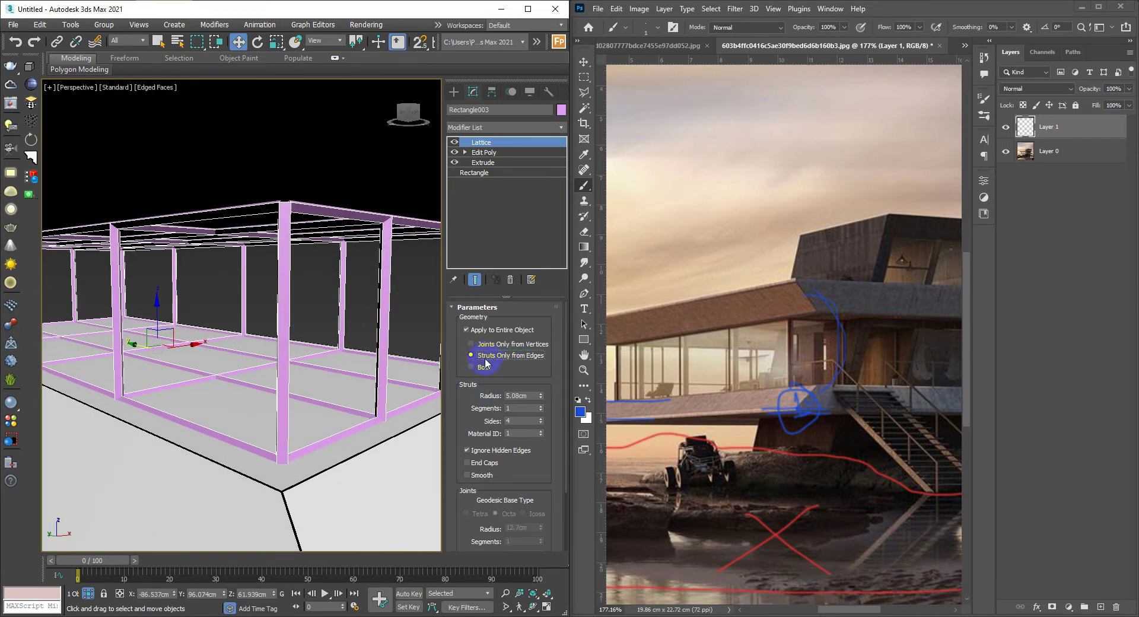
- Centre the whole lattice building in view and add an Edit Poly above the Lattice
mouse_move(286, 333)
middle_down()
mouse_move(287, 262)
mouse_move(323, 330)
mouse_move(305, 338)
mouse_move(311, 330)
middle_up()
scroll(310, 329, down, 2)
scroll(318, 323, down, 2)
scroll(305, 317, down, 3)
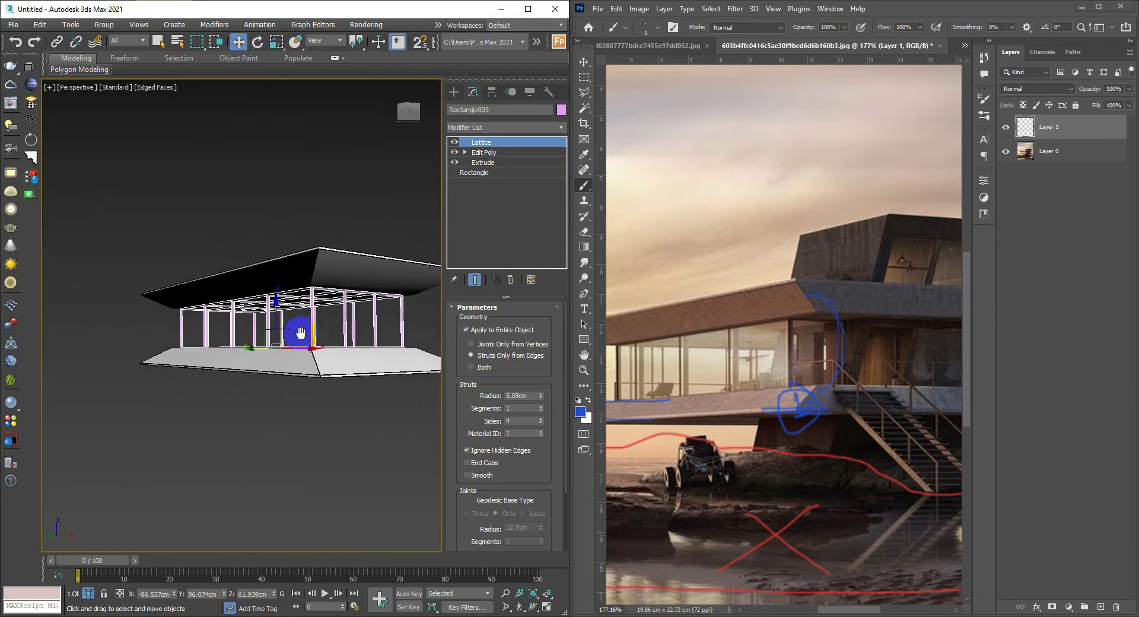
scroll(293, 325, down, 1)
scroll(291, 335, up, 3)
scroll(331, 325, up, 3)
scroll(371, 346, up, 3)
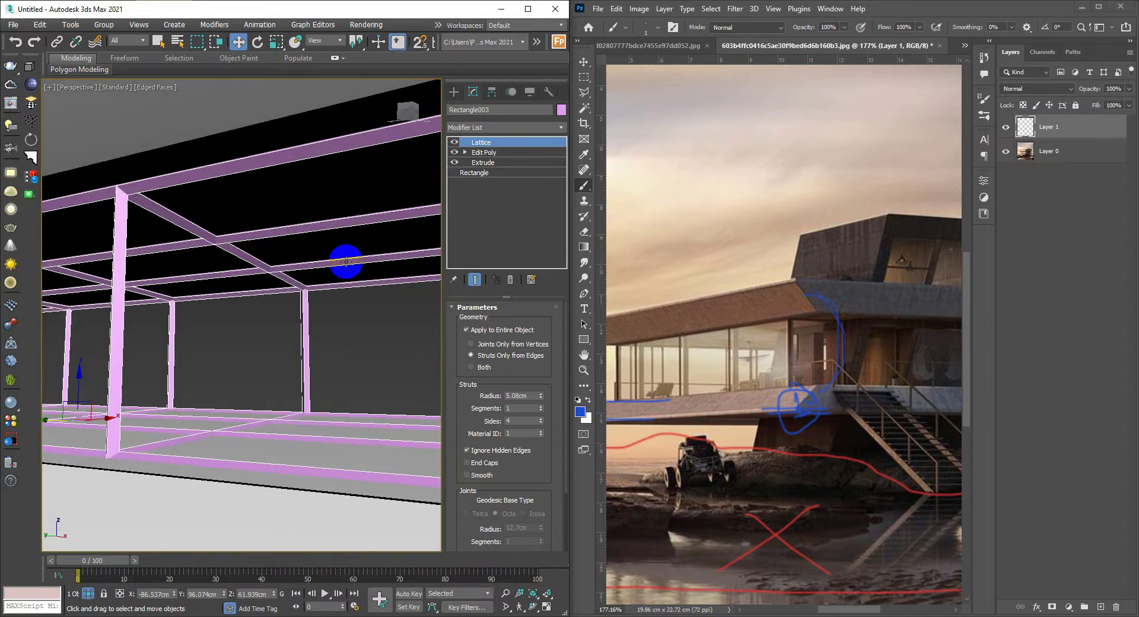
scroll(311, 340, down, 5)
mouse_move(318, 438)
middle_down()
mouse_move(293, 437)
mouse_move(312, 389)
mouse_move(355, 378)
mouse_move(314, 369)
middle_up()
key(ctrl+e)
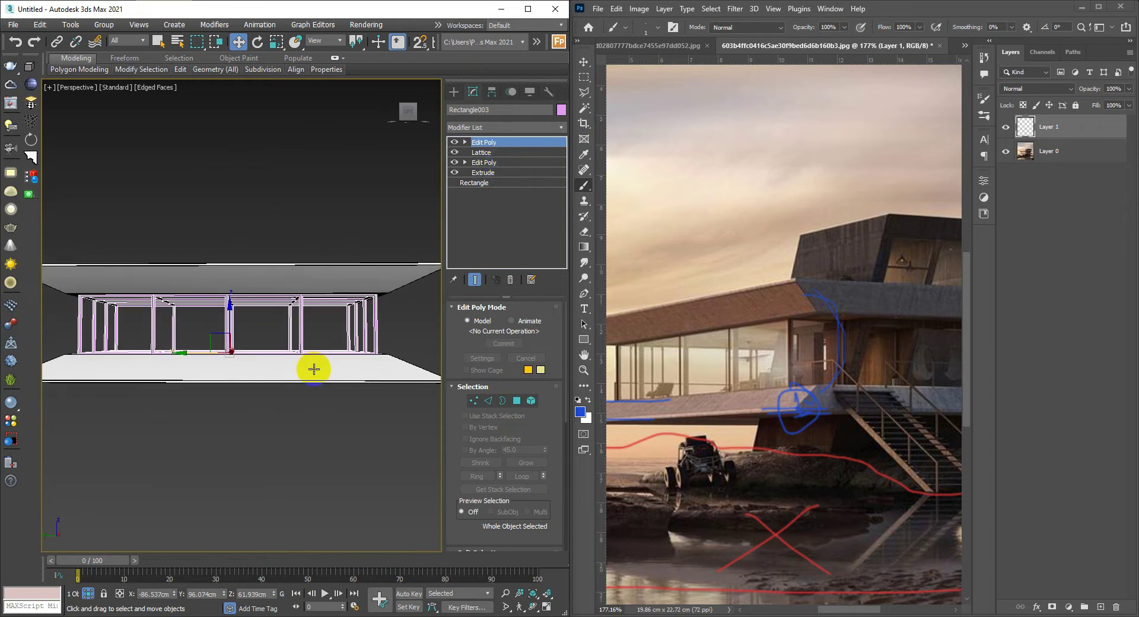
- Select the frame's 304 lower vertices and nudge them slightly down along Z
key(1)
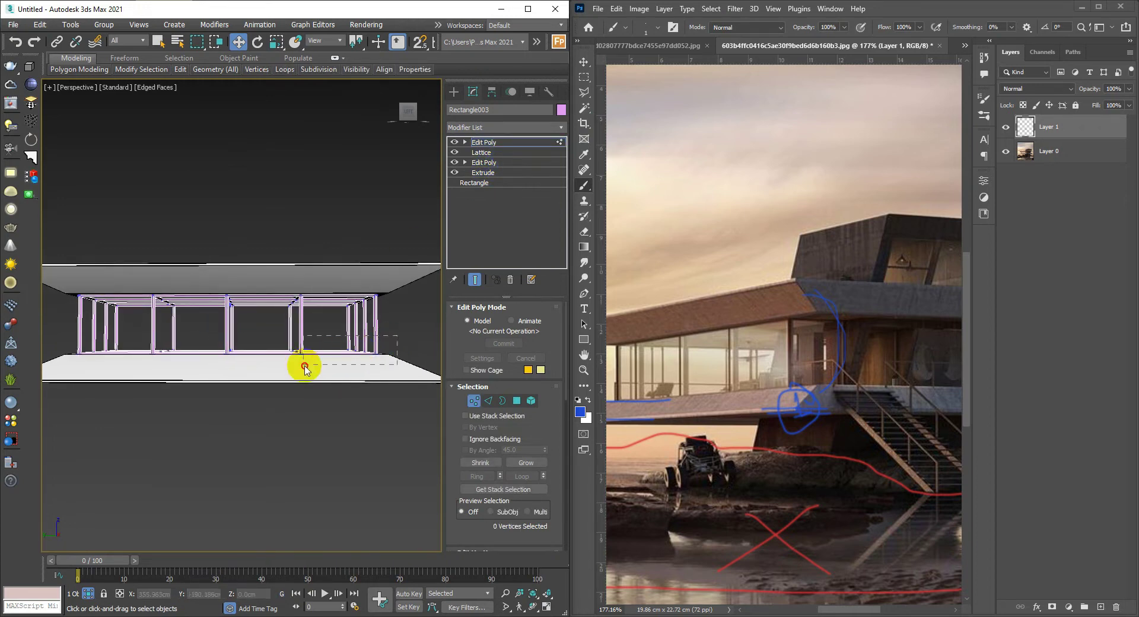
drag(88, 396, 63, 392)
scroll(181, 344, up, 5)
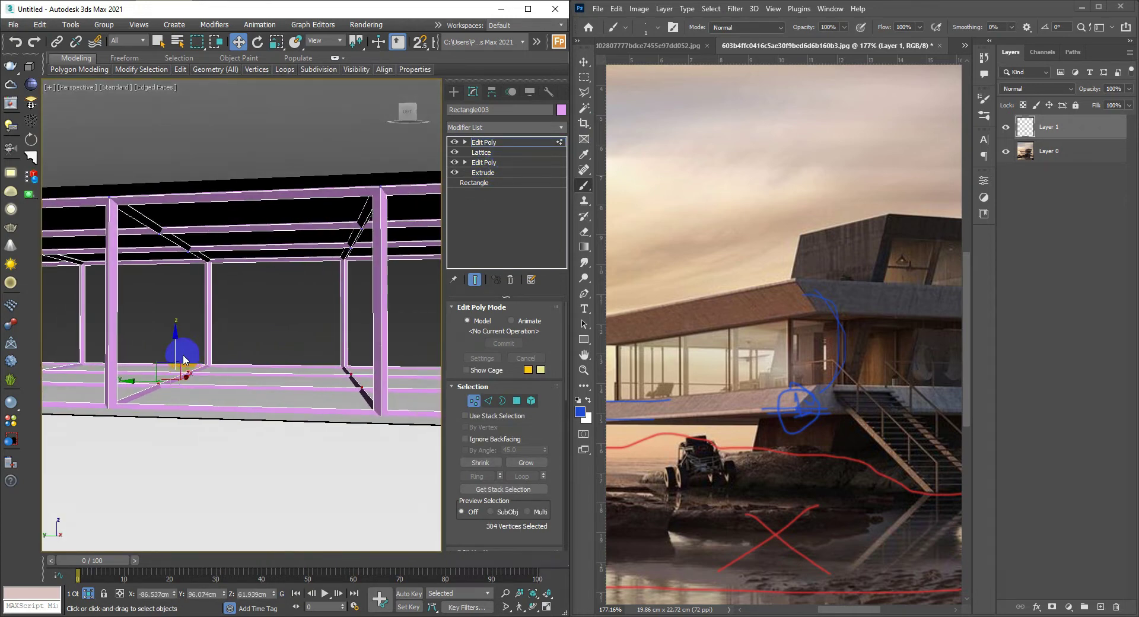
drag(176, 346, 177, 351)
scroll(190, 354, down, 3)
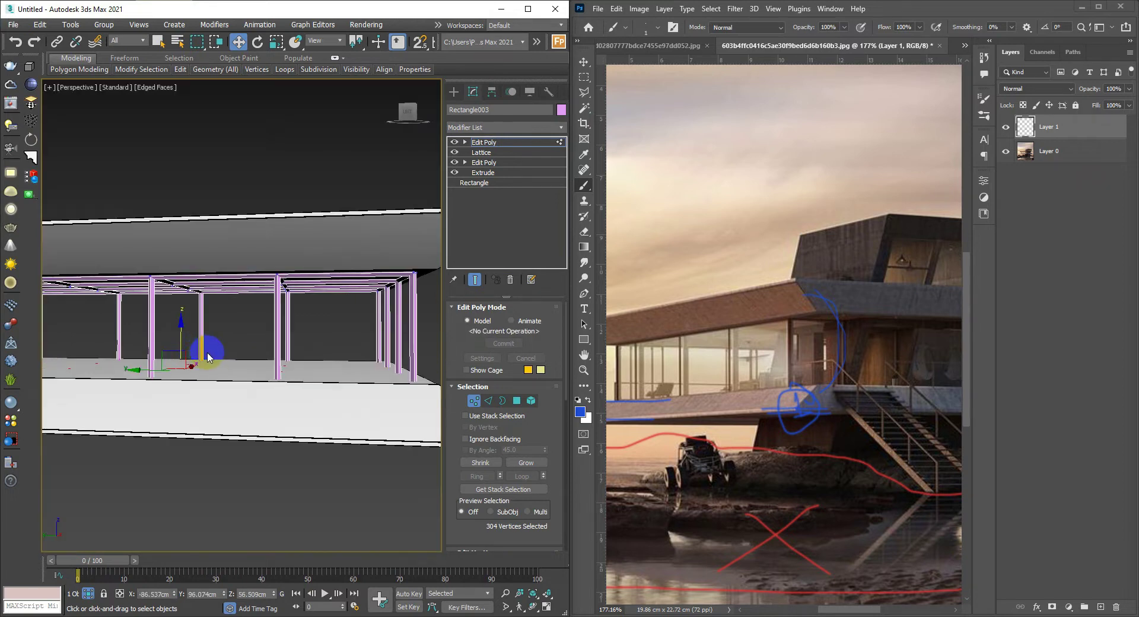
scroll(194, 363, up, 5)
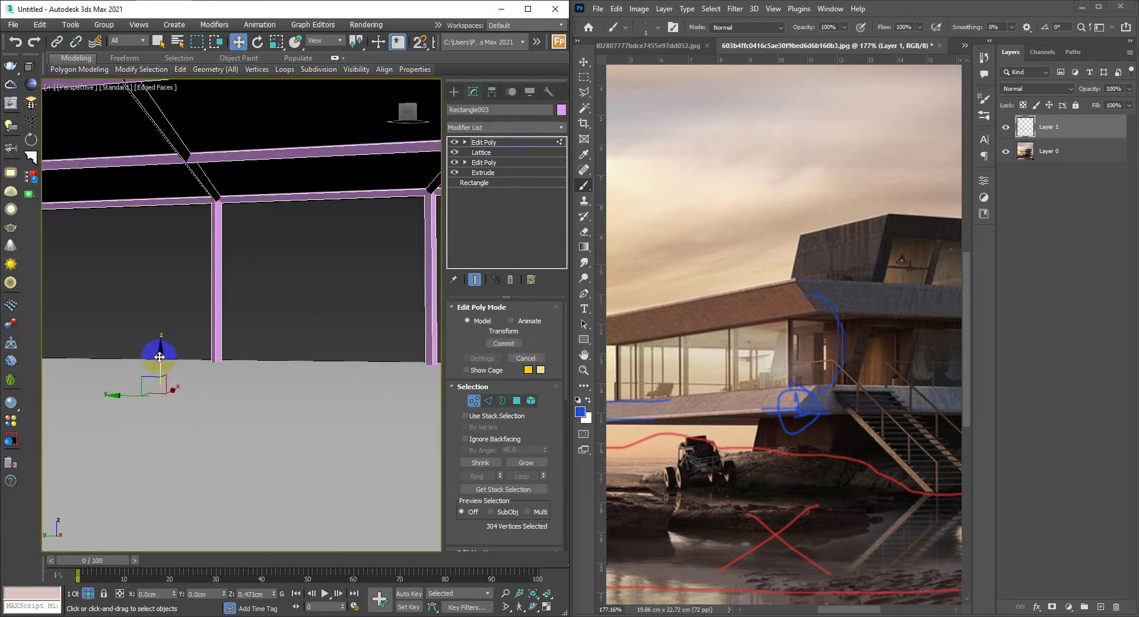
drag(159, 357, 162, 350)
scroll(163, 349, down, 3)
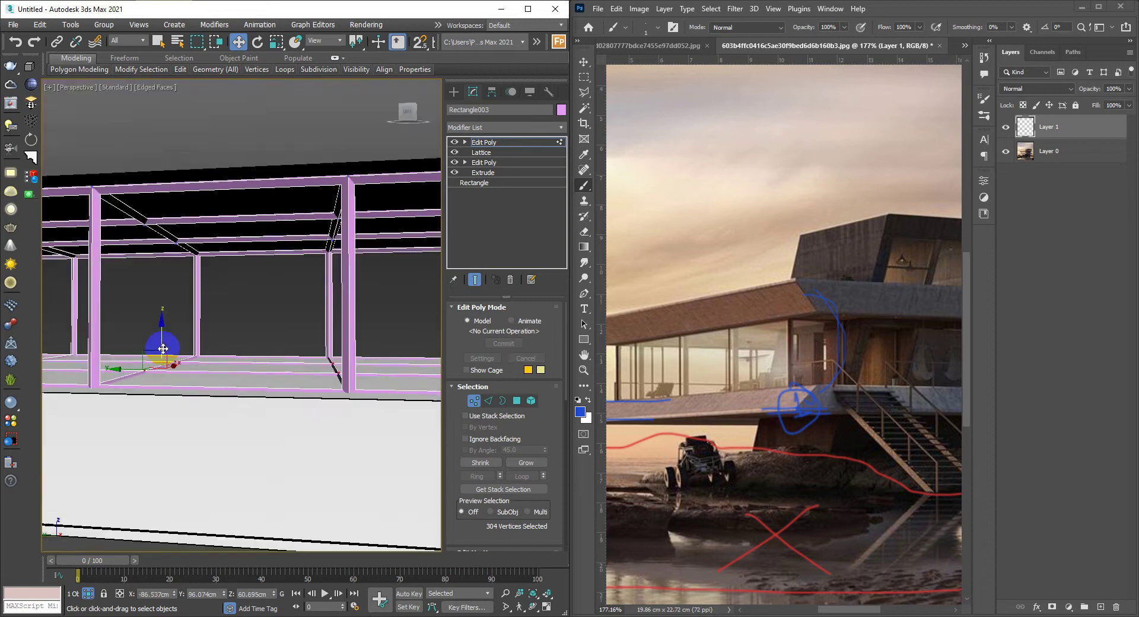
scroll(163, 349, down, 3)
alt+middle_drag(163, 349, 227, 375)
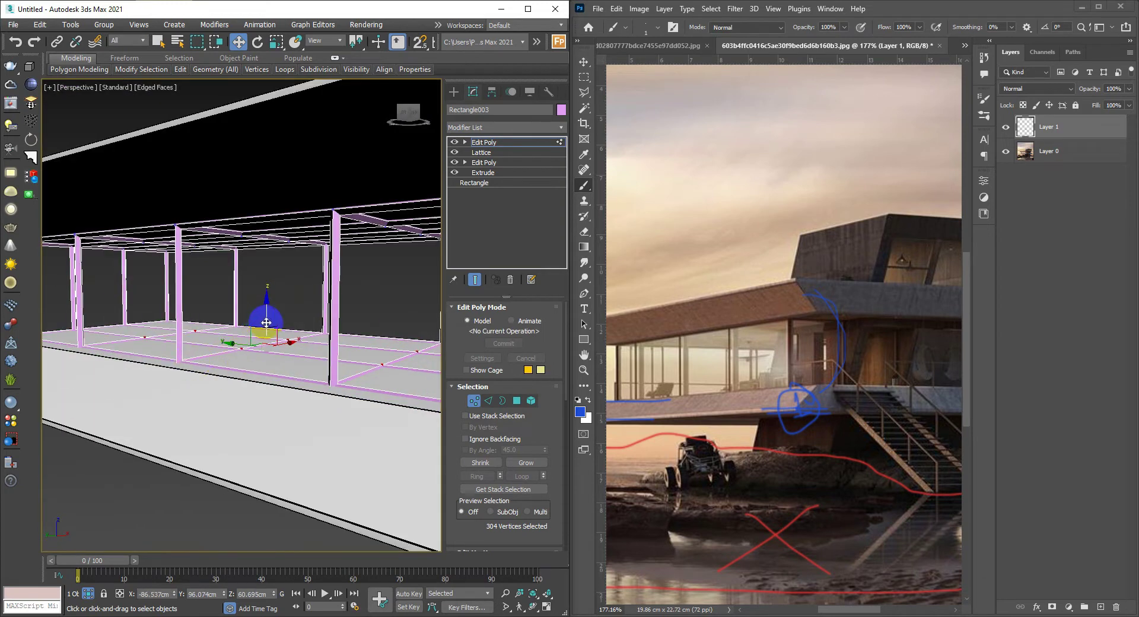
drag(266, 322, 267, 323)
- In Polygon mode, select the floor grid beams of the lattice frame
key(1)
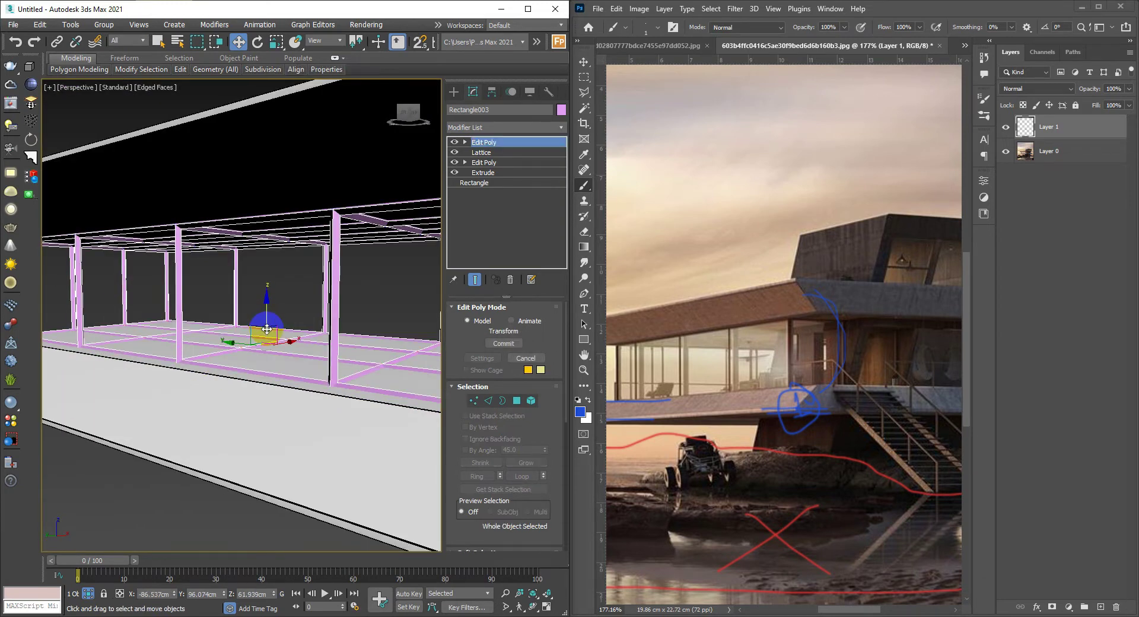
mouse_move(267, 325)
alt+middle_down()
mouse_move(293, 363)
mouse_move(253, 363)
mouse_move(300, 380)
mouse_move(308, 347)
alt+middle_up()
scroll(253, 363, up, 3)
scroll(292, 360, up, 2)
key(4)
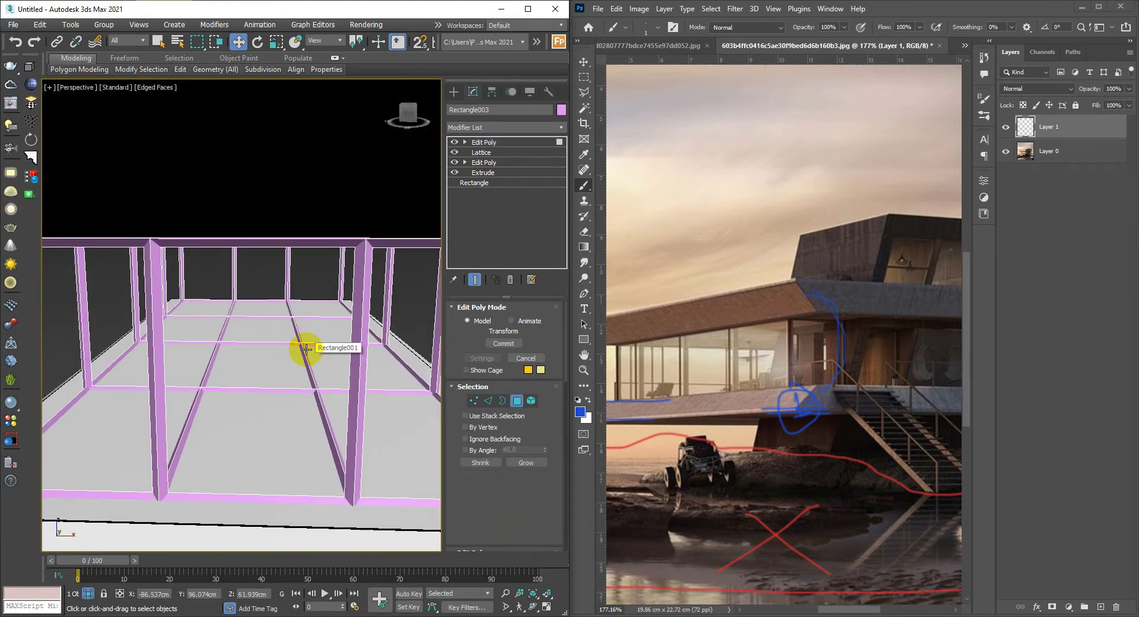
click(321, 321)
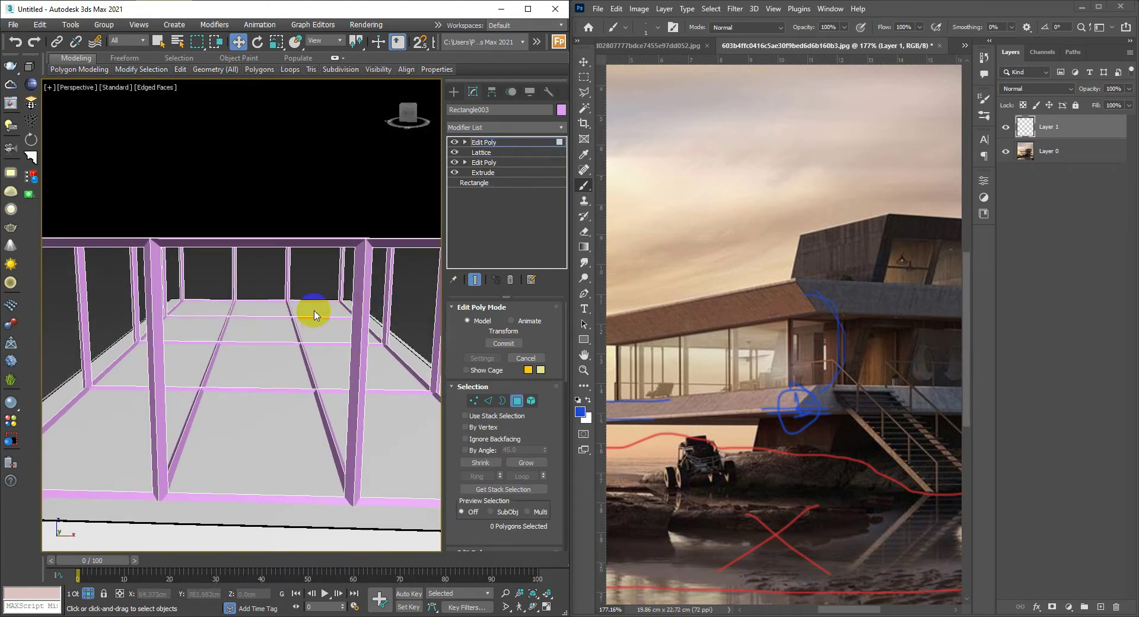
double_click(198, 399)
middle_drag(195, 399, 272, 368)
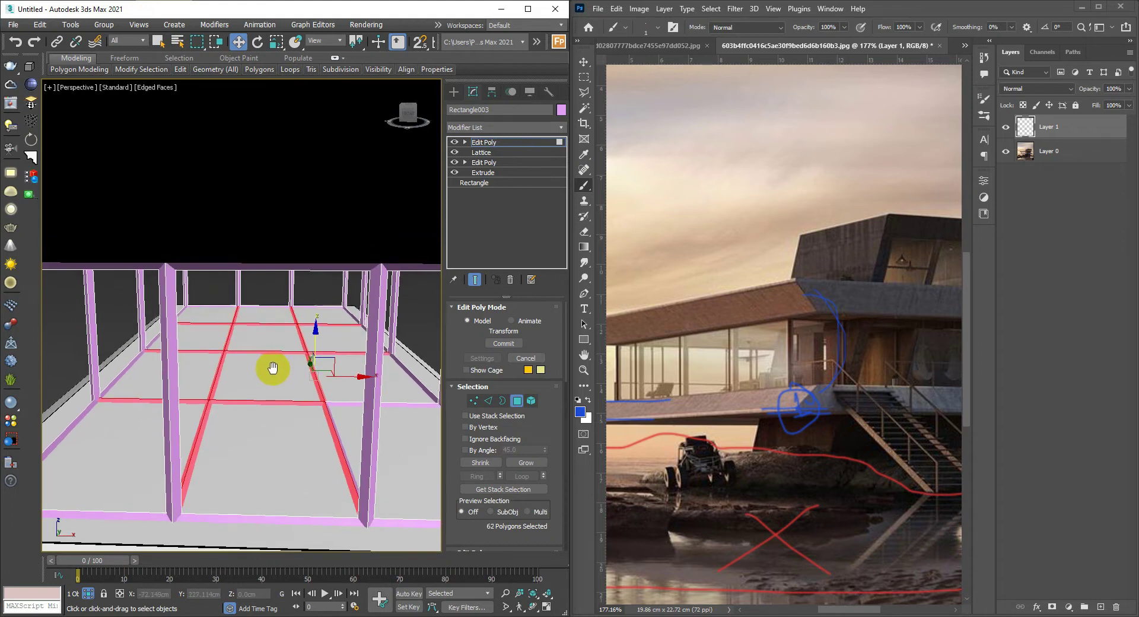
middle_drag(302, 411, 315, 283)
- Add the ceiling grid beams to the selection and delete them all
drag(344, 215, 218, 303)
mouse_move(217, 302)
middle_down()
mouse_move(293, 287)
mouse_move(364, 211)
mouse_move(326, 224)
mouse_move(336, 250)
mouse_move(254, 213)
middle_up()
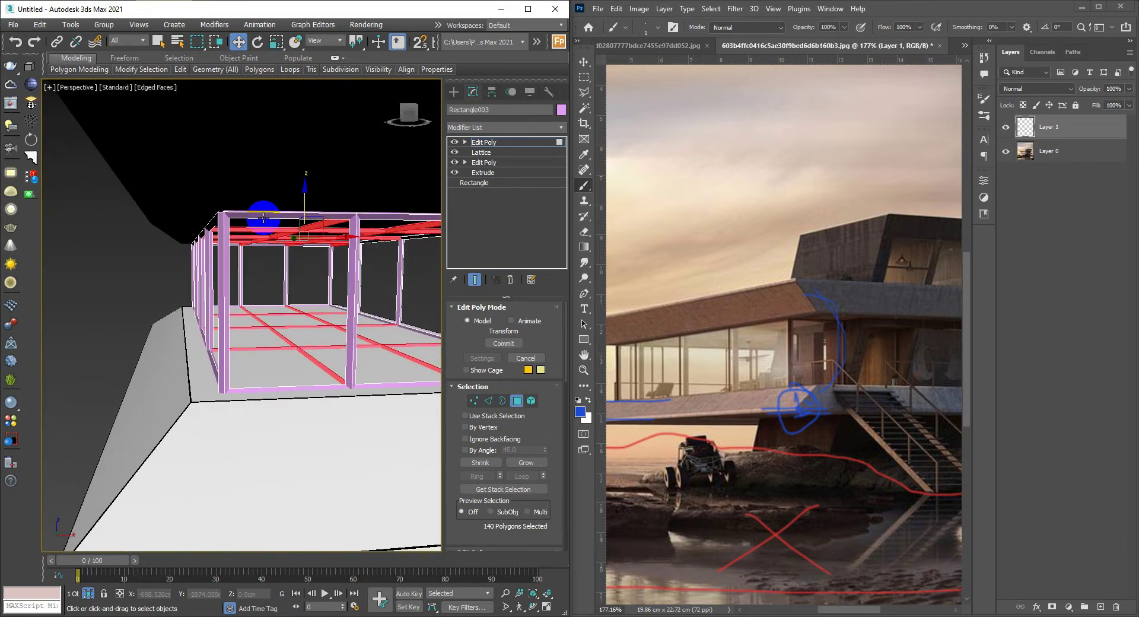
click(300, 343)
mouse_move(300, 344)
middle_down()
mouse_move(277, 334)
mouse_move(275, 358)
mouse_move(343, 359)
mouse_move(315, 350)
mouse_move(310, 376)
middle_up()
key(ctrl+b)
scroll(315, 381, up, 3)
- Set the Lattice struts to 1 segment and 5 sides, toggling the top Edit Poly off and on
click(497, 153)
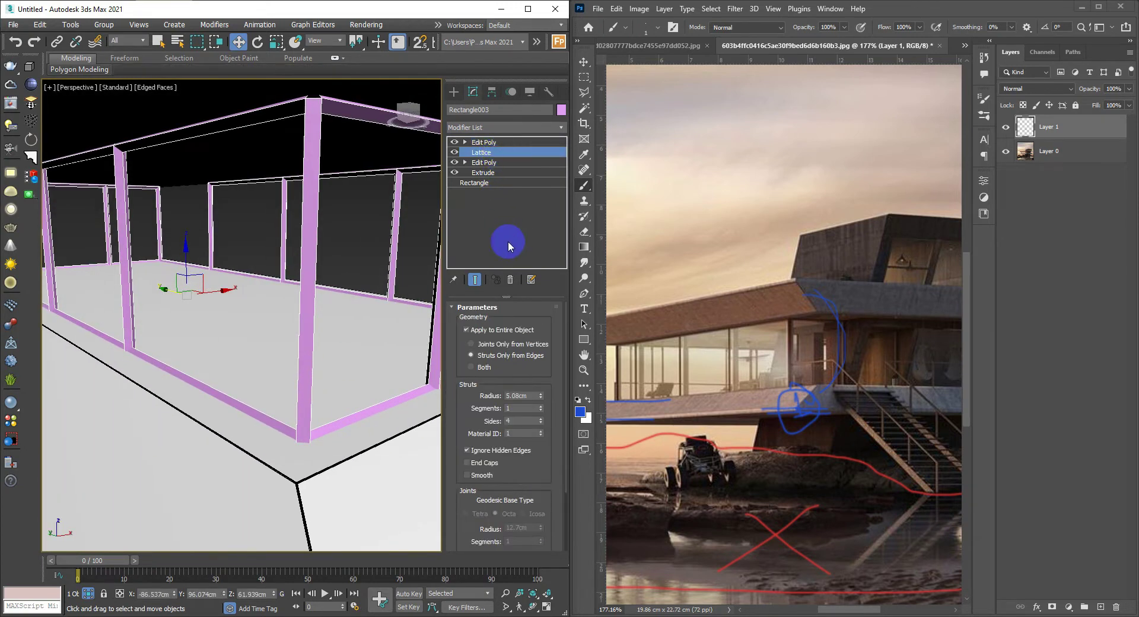
click(541, 407)
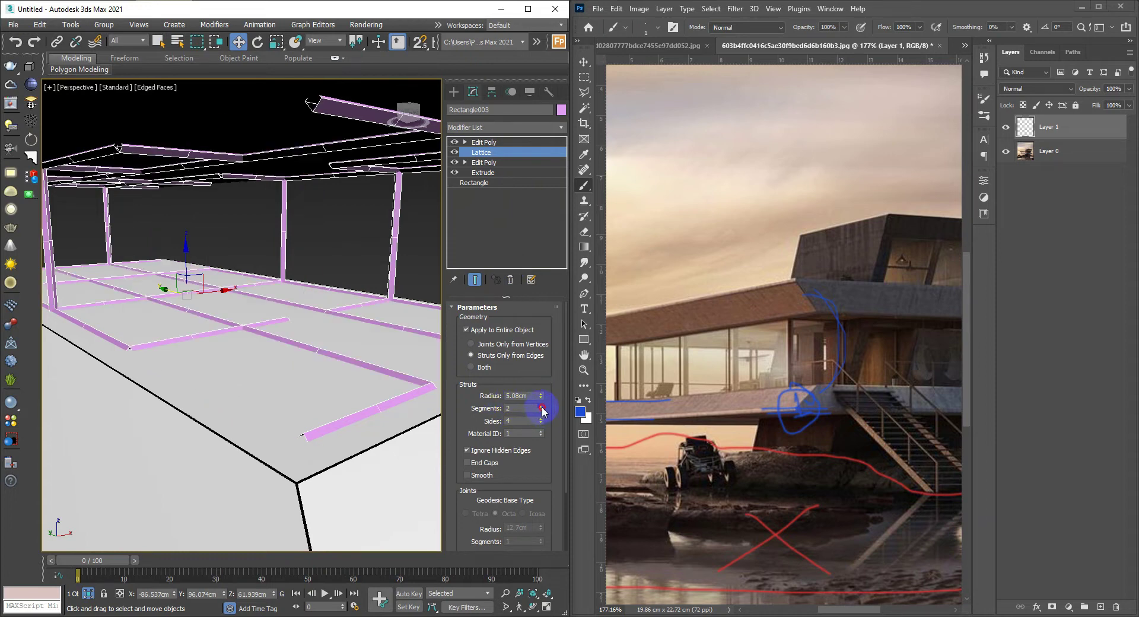
click(541, 407)
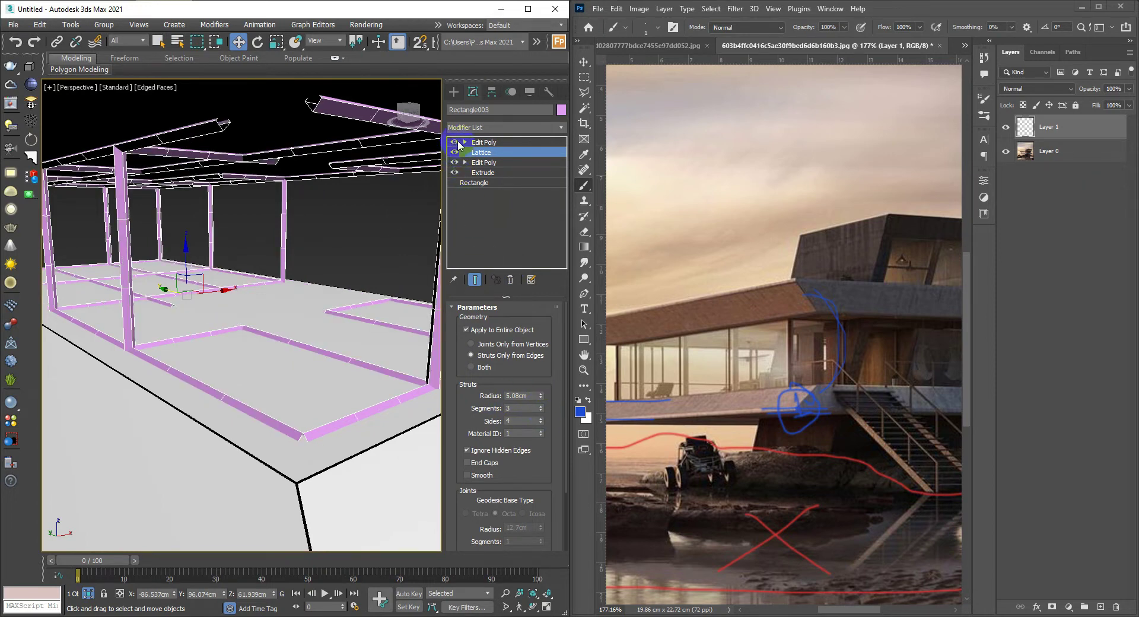
click(456, 143)
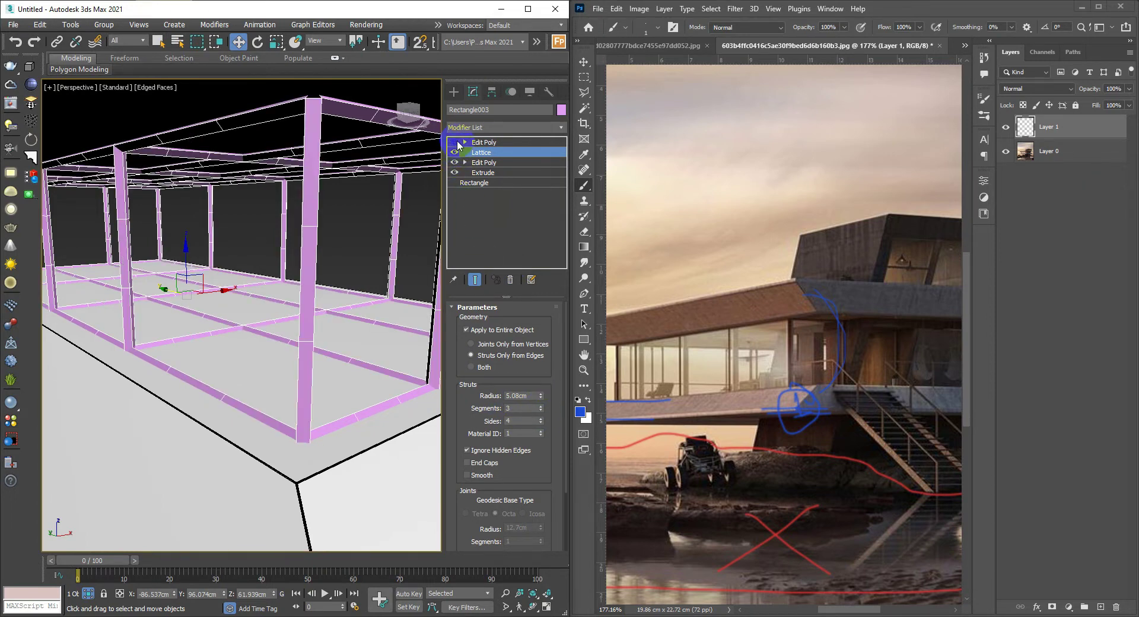
click(542, 418)
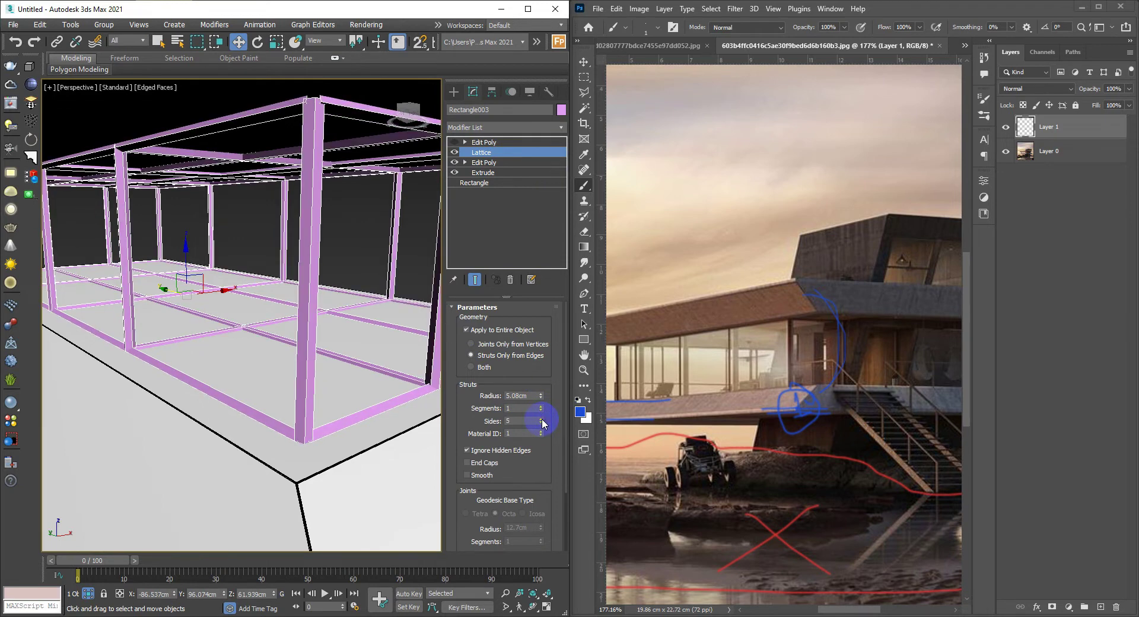
mouse_move(273, 279)
middle_down()
mouse_move(229, 302)
mouse_move(219, 348)
mouse_move(250, 348)
middle_up()
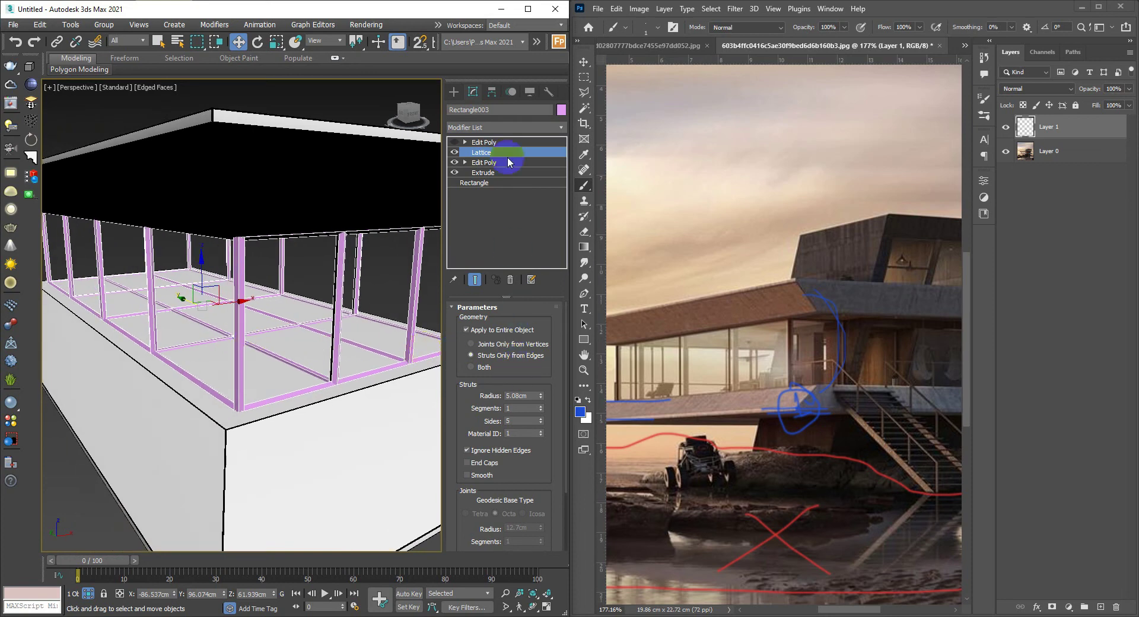
click(507, 141)
click(454, 142)
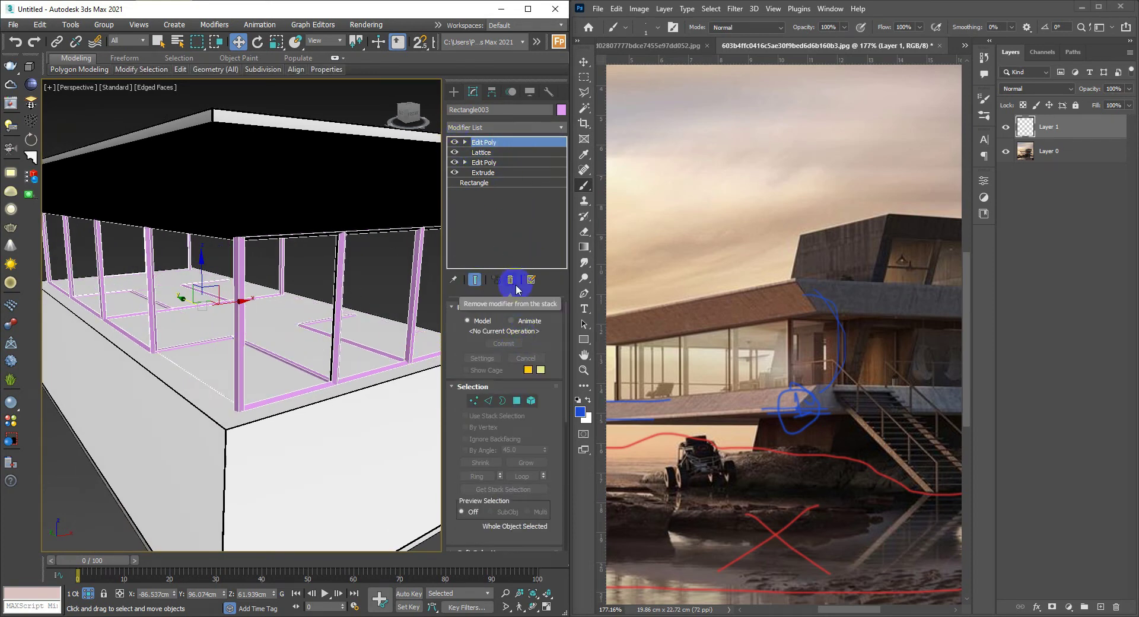
- Marquee-select the remaining inner floor and ceiling beam polygons and delete them
scroll(271, 334, up, 5)
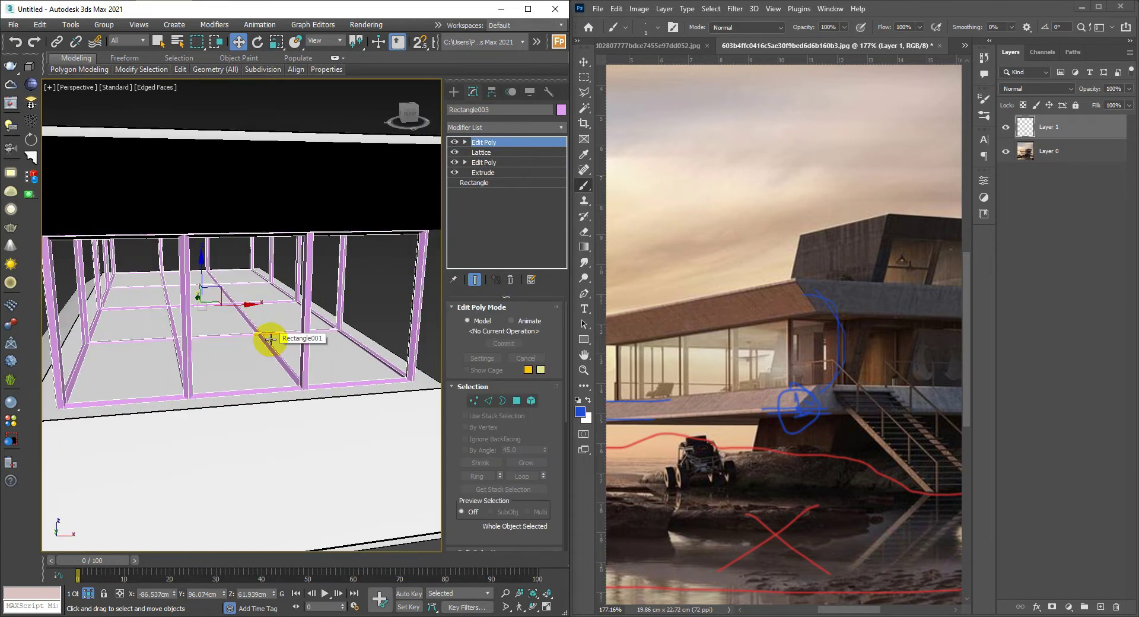
scroll(237, 335, up, 3)
key(4)
scroll(225, 323, up, 2)
scroll(244, 332, up, 2)
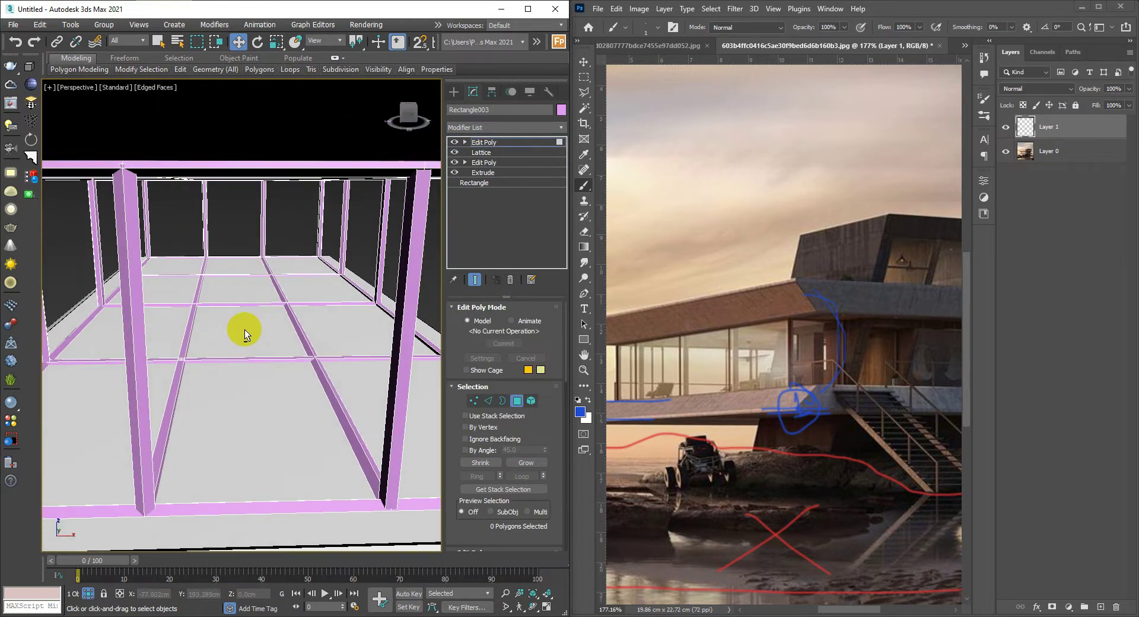
middle_drag(244, 329, 241, 325)
drag(293, 262, 168, 396)
mouse_move(168, 396)
alt+middle_down()
mouse_move(204, 356)
mouse_move(267, 359)
mouse_move(262, 263)
mouse_move(303, 240)
alt+middle_up()
scroll(267, 274, up, 3)
drag(315, 224, 154, 329)
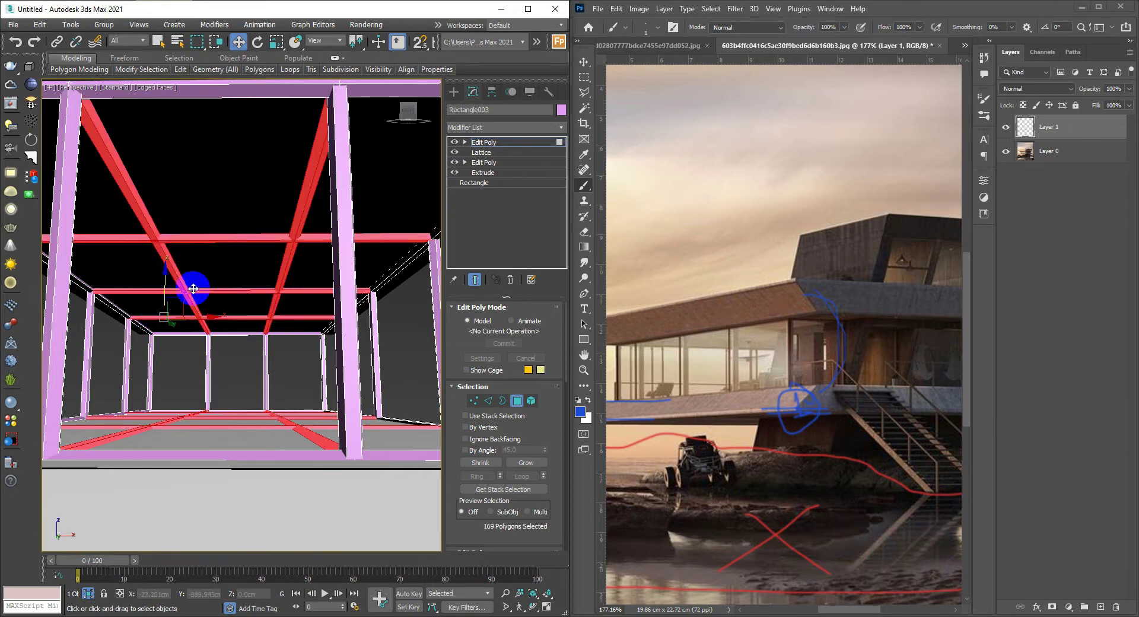
mouse_move(193, 289)
alt+middle_down()
mouse_move(211, 242)
mouse_move(208, 285)
alt+middle_up()
key(Delete)
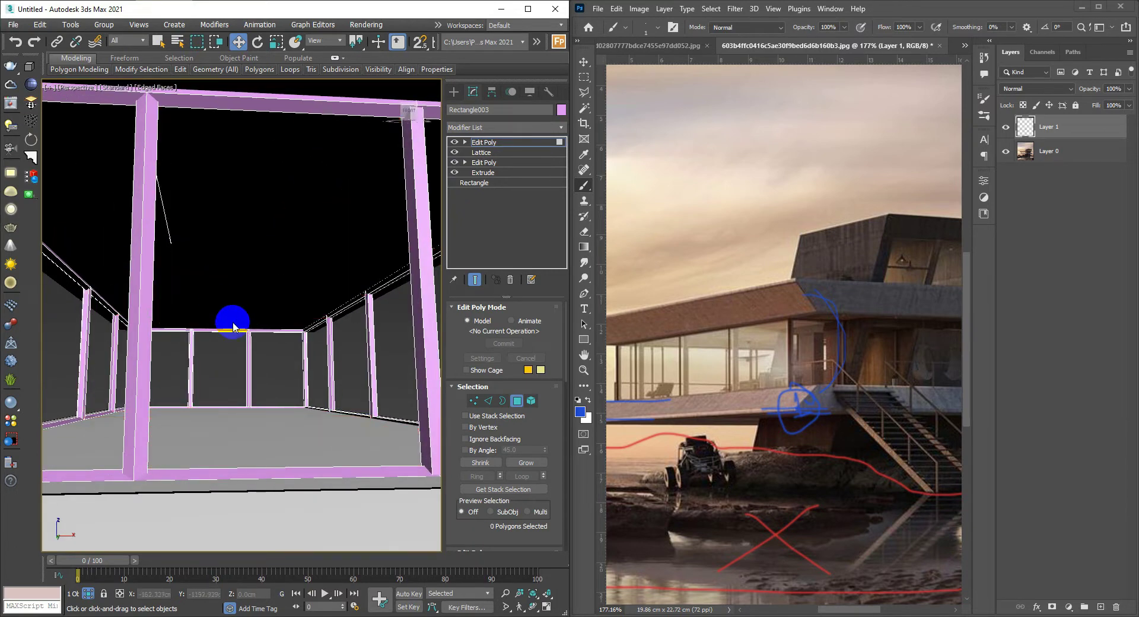
- Exit Polygon mode and orbit out to view the pink strut frame up close
mouse_move(233, 326)
alt+middle_down()
mouse_move(246, 338)
mouse_move(372, 342)
mouse_move(317, 307)
mouse_move(343, 299)
alt+middle_up()
drag(343, 299, 276, 275)
mouse_move(276, 275)
alt+middle_down()
mouse_move(267, 315)
mouse_move(217, 320)
mouse_move(252, 342)
mouse_move(244, 332)
mouse_move(232, 344)
alt+middle_up()
key(4)
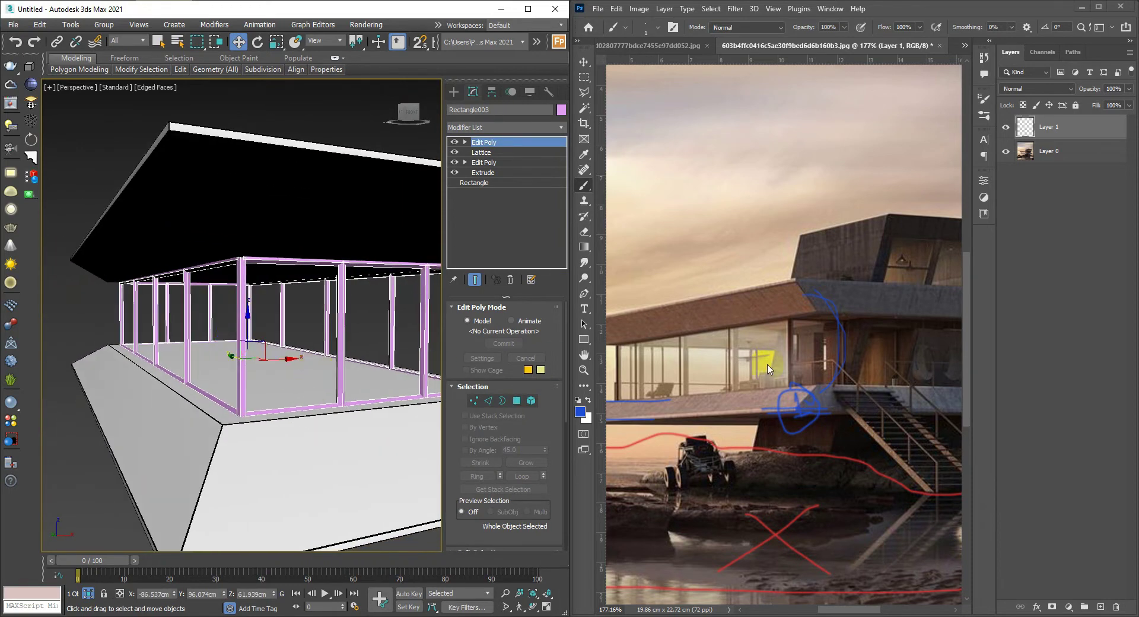
scroll(190, 348, down, 3)
scroll(190, 348, up, 3)
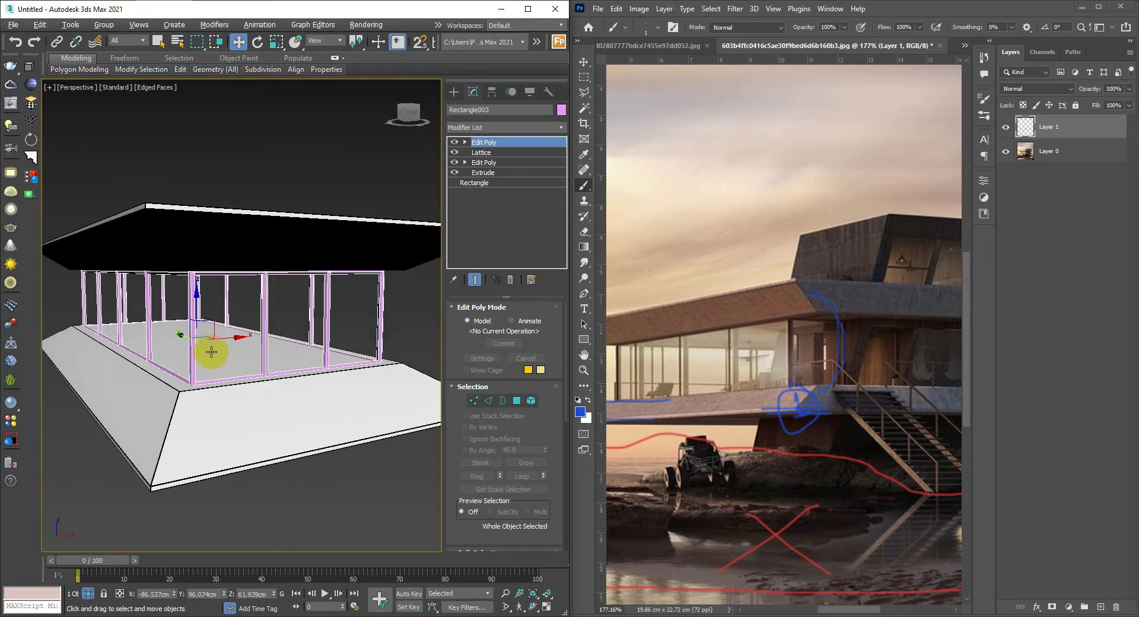
scroll(211, 354, up, 5)
mouse_move(212, 353)
middle_down()
mouse_move(319, 333)
mouse_move(285, 342)
mouse_move(238, 317)
middle_up()
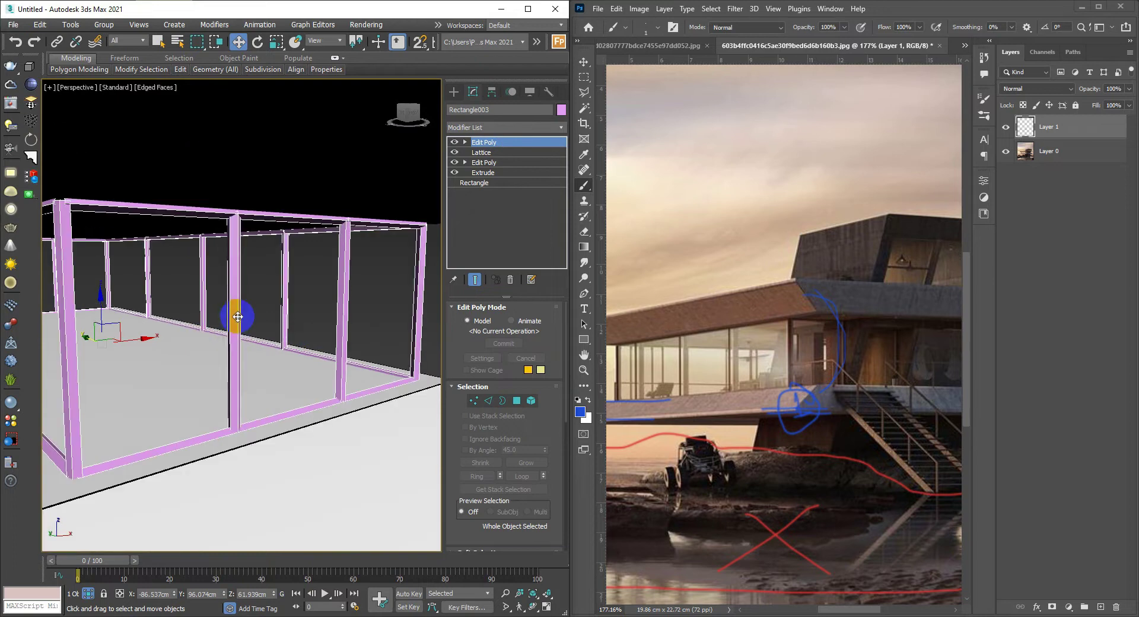
- Apply the grey VRayMtl, Material #24, to the strut frame from the Material Editor
key(m)
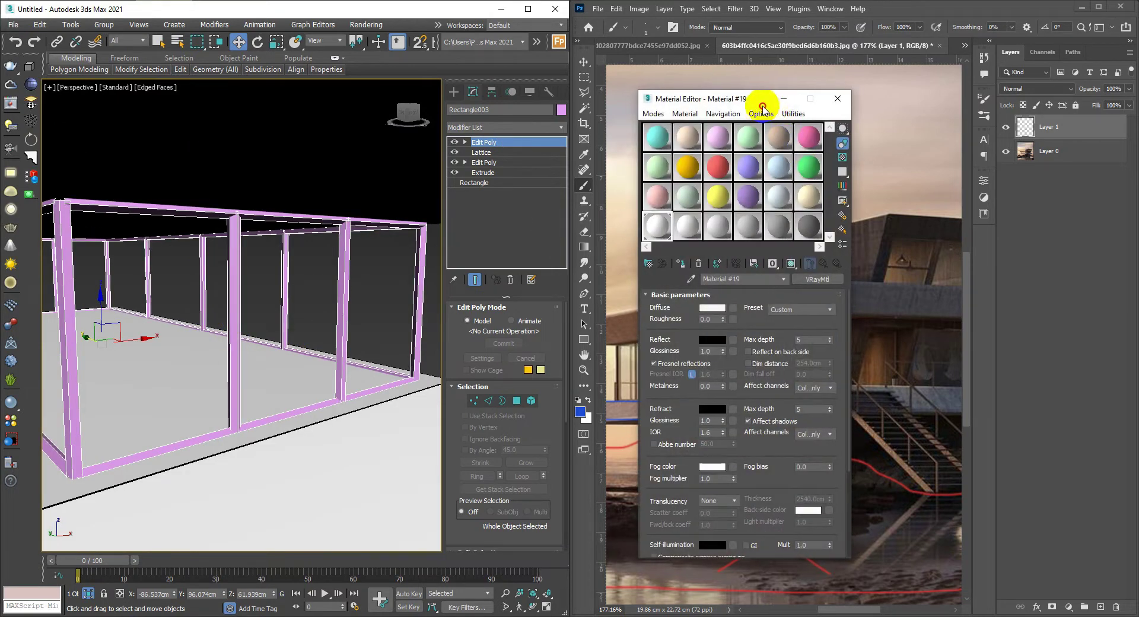
drag(758, 101, 740, 100)
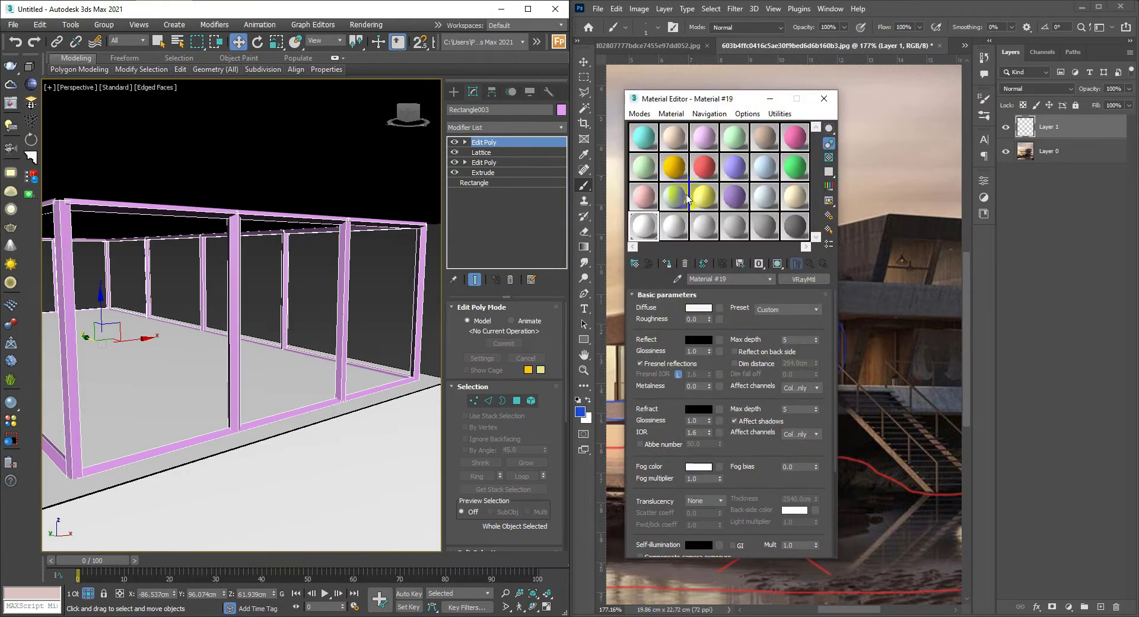
click(795, 228)
click(667, 263)
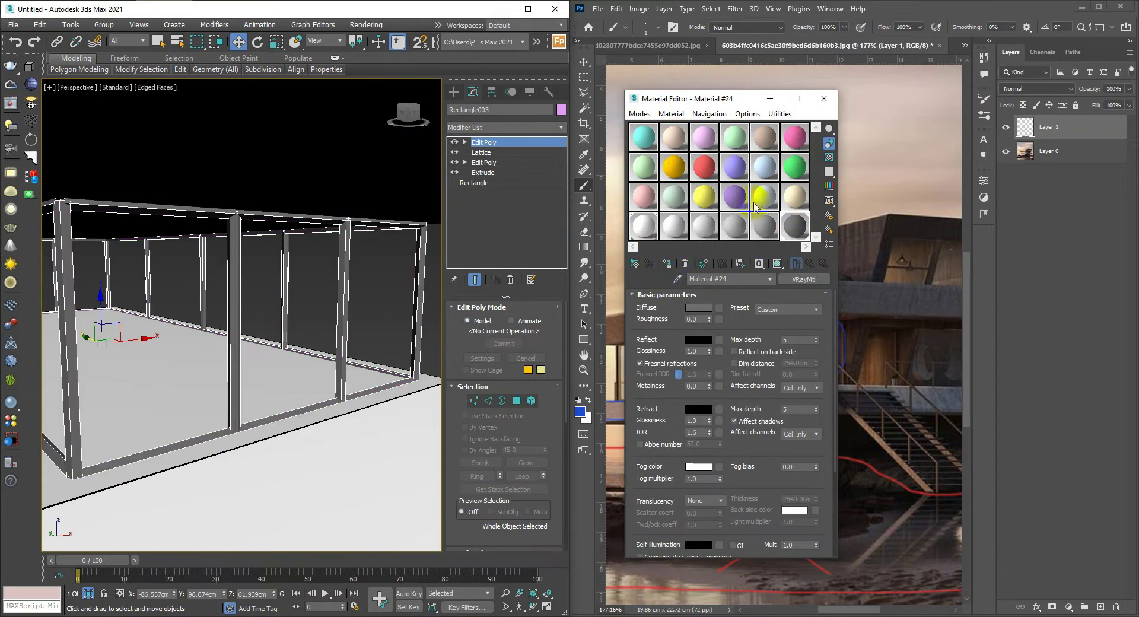
click(828, 106)
- Set Rectangle003's object colour to black
scroll(312, 267, down, 5)
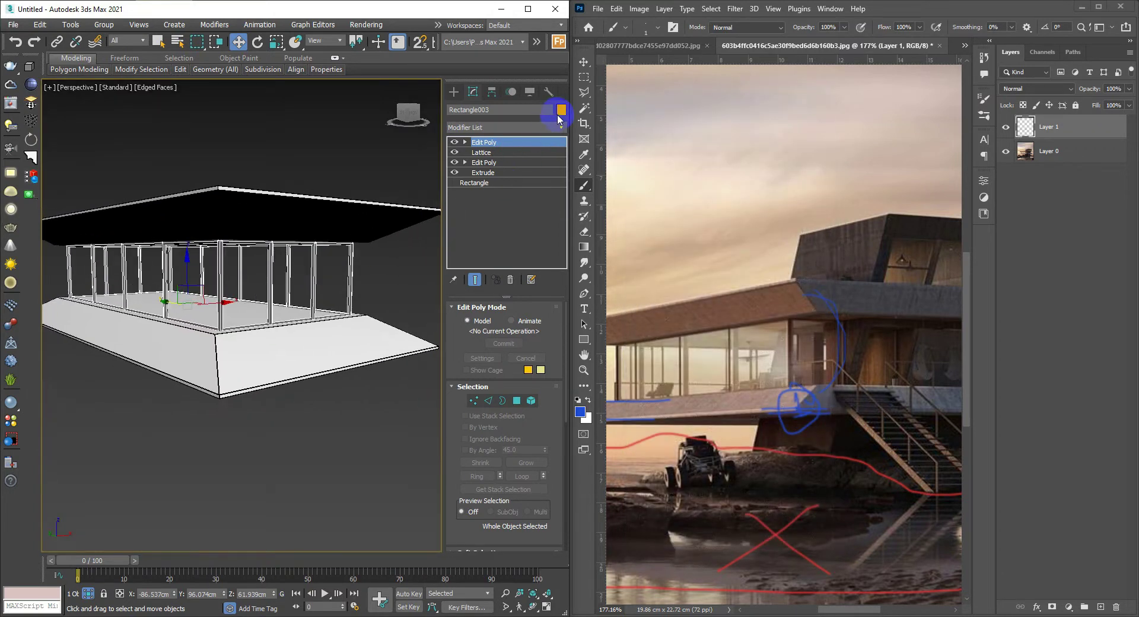
click(558, 114)
click(804, 284)
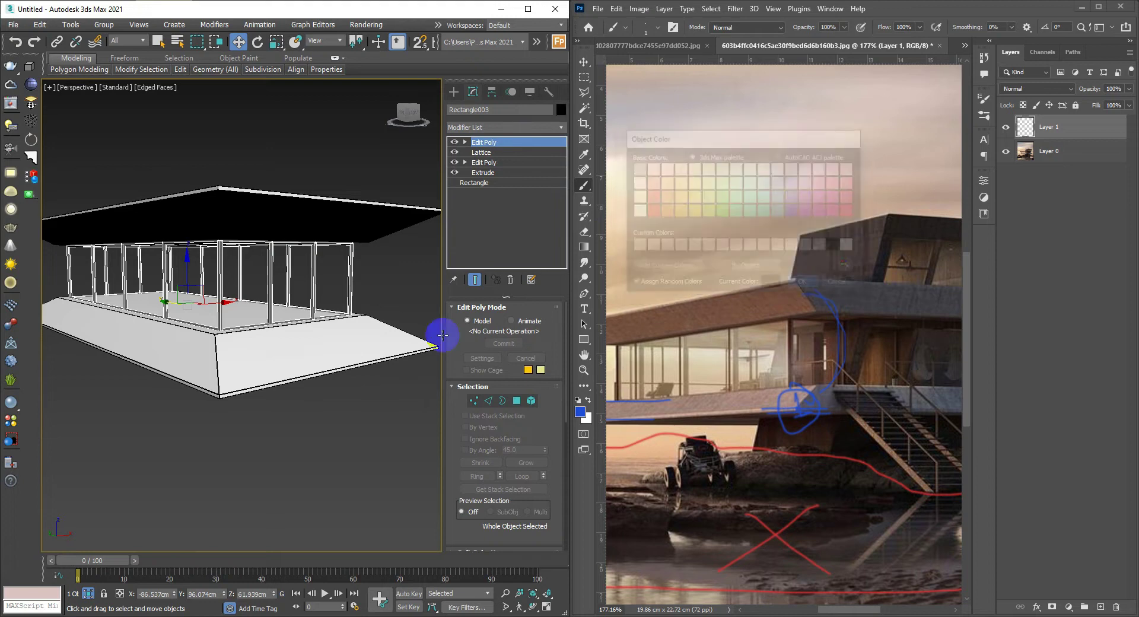
scroll(296, 317, up, 3)
mouse_move(298, 318)
alt+middle_down()
mouse_move(354, 318)
mouse_move(323, 326)
alt+middle_up()
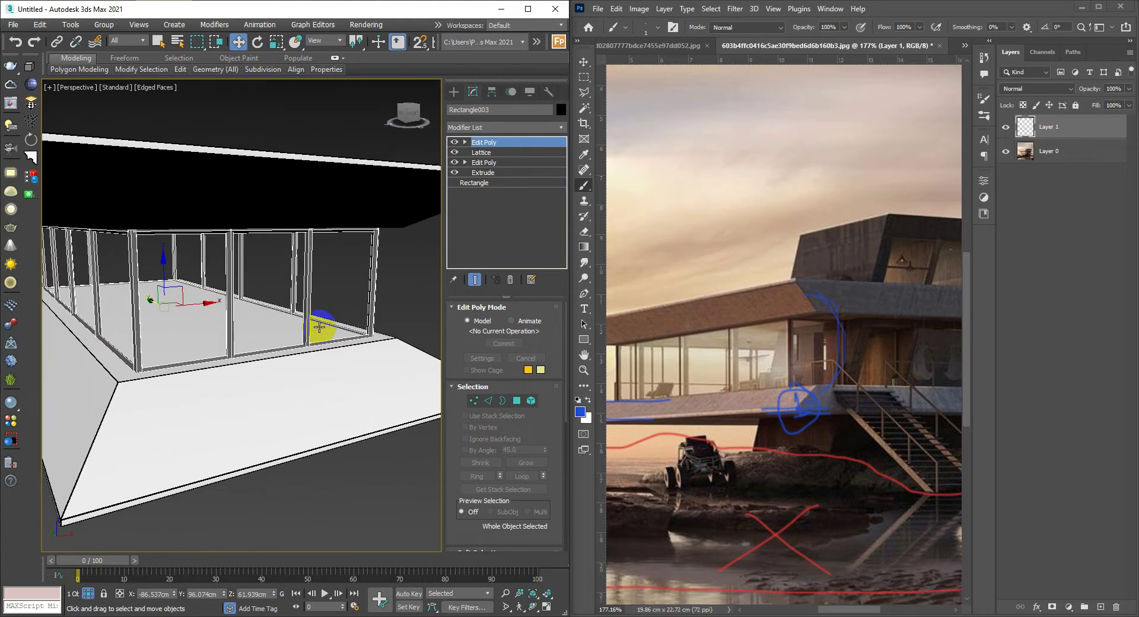
- Switch to the Top view and display the model as wireframe
key(t)
scroll(318, 326, down, 3)
scroll(302, 334, down, 2)
key(F3)
- Start a new Line spline at an inner wall corner in the Top viewport
click(368, 287)
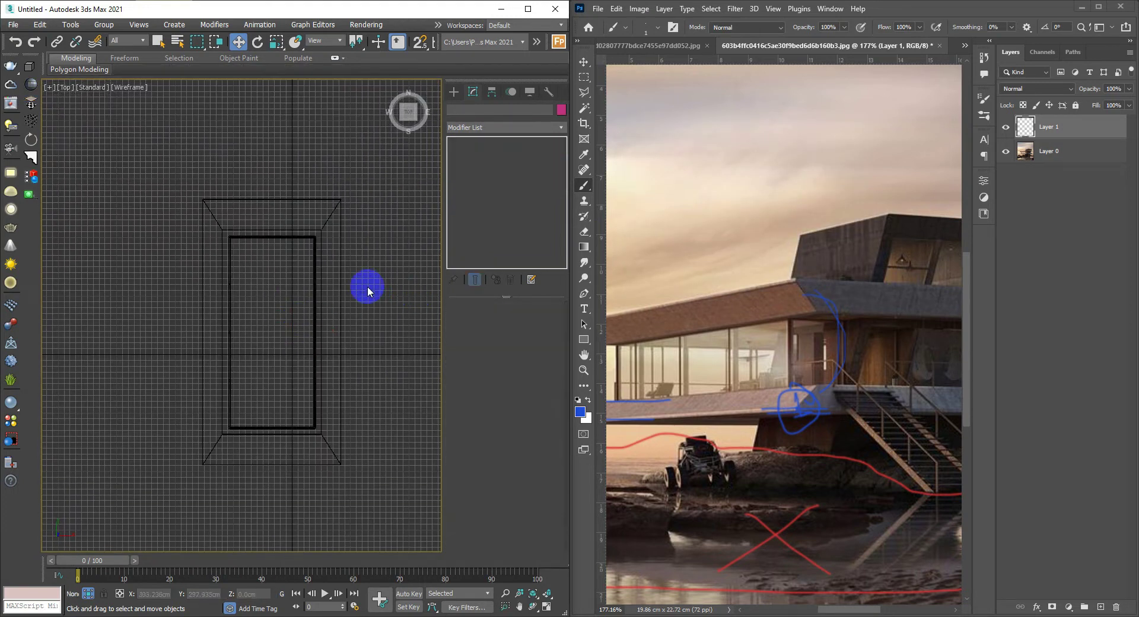
scroll(305, 267, up, 3)
scroll(350, 287, up, 2)
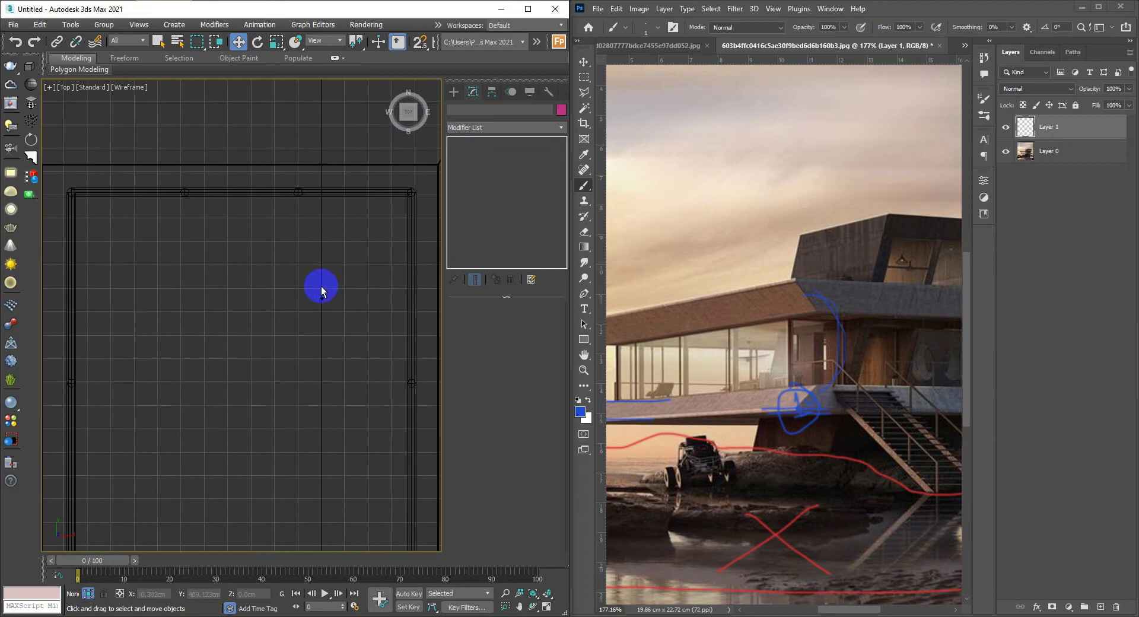
right_click(320, 286)
click(340, 246)
scroll(330, 240, up, 2)
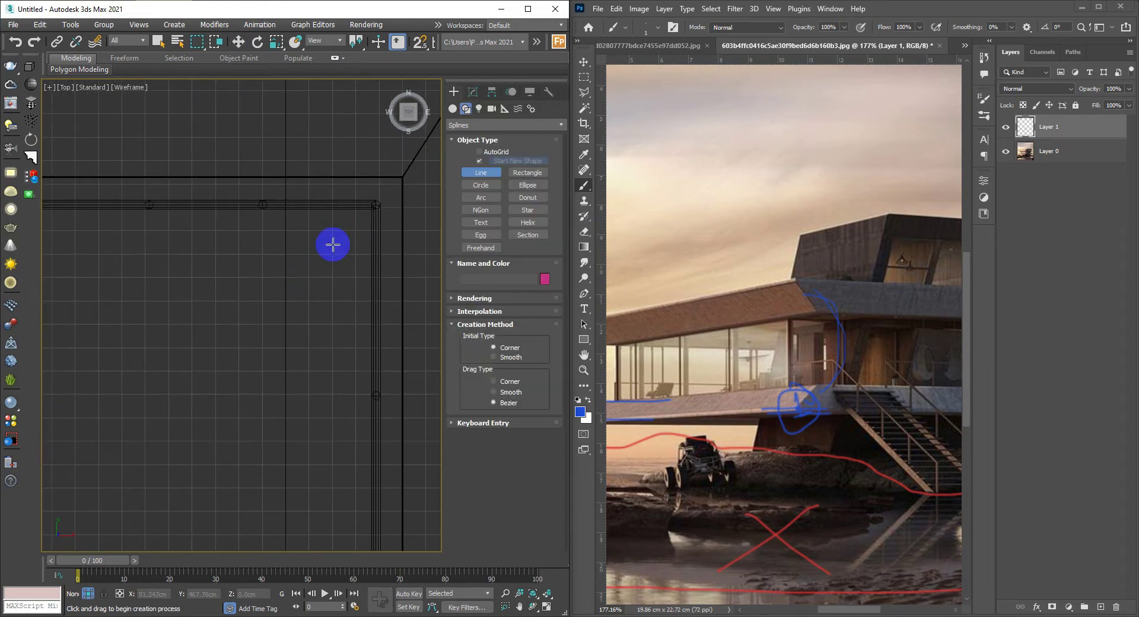
scroll(330, 239, up, 2)
scroll(356, 220, up, 1)
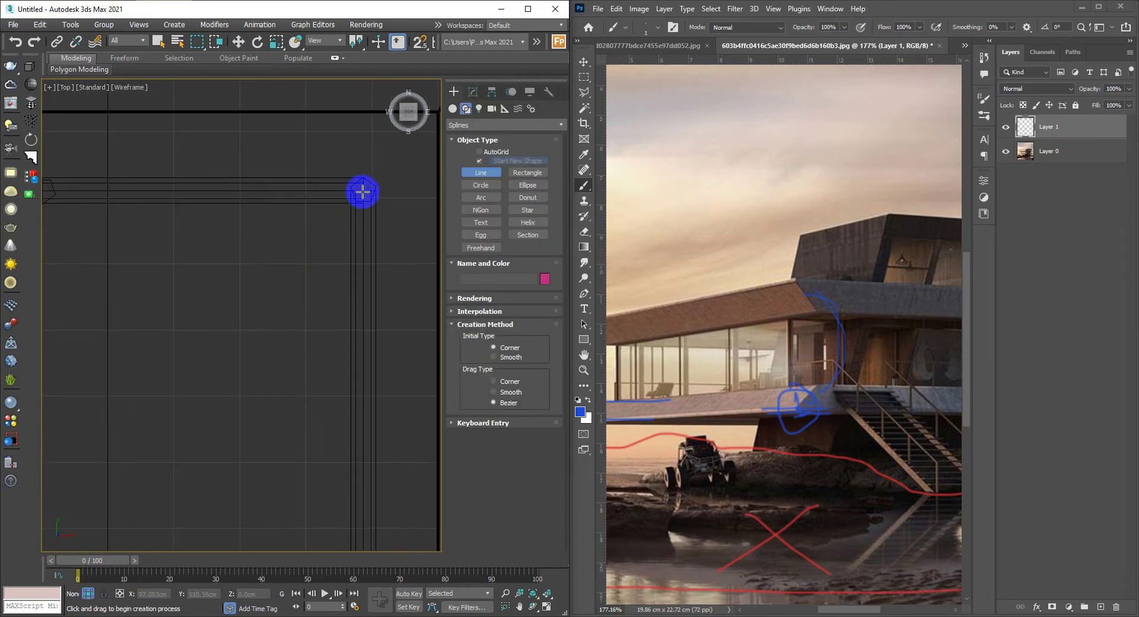
click(362, 191)
scroll(369, 318, down, 3)
scroll(359, 209, up, 2)
scroll(372, 191, up, 2)
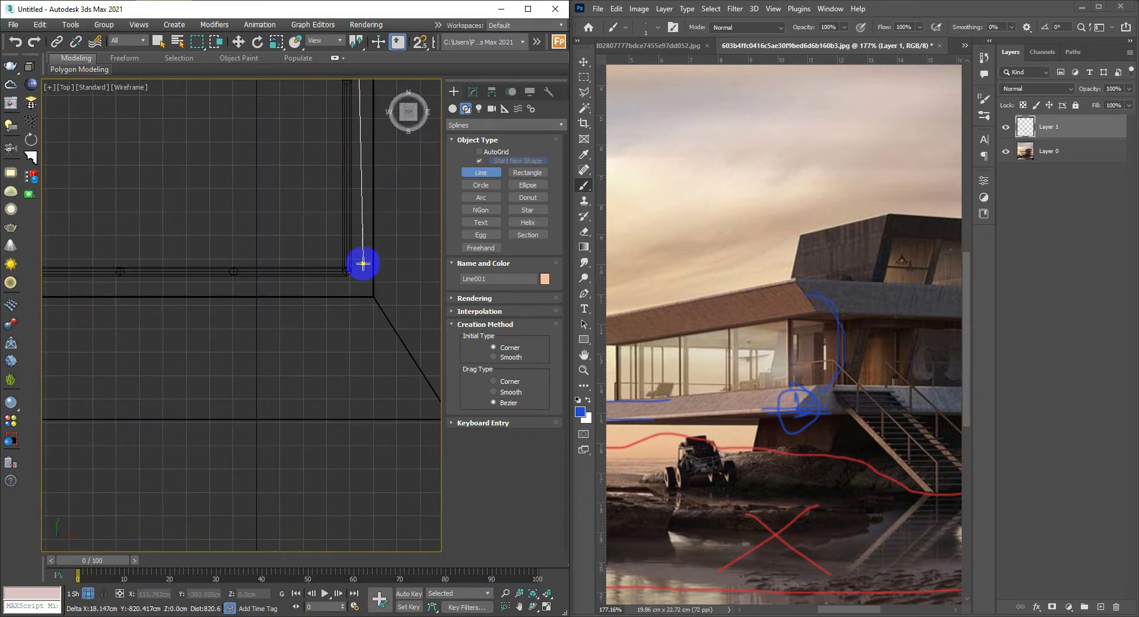
scroll(363, 264, up, 3)
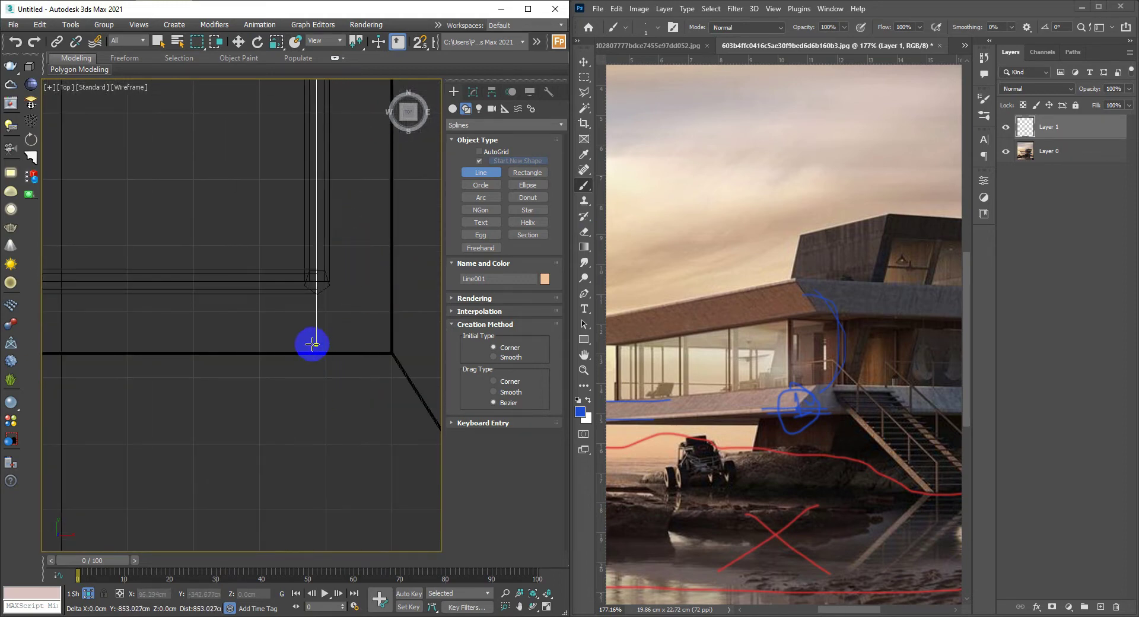
- Continue the line through the remaining inner wall corners and finish it as Line001
click(311, 280)
scroll(348, 308, down, 2)
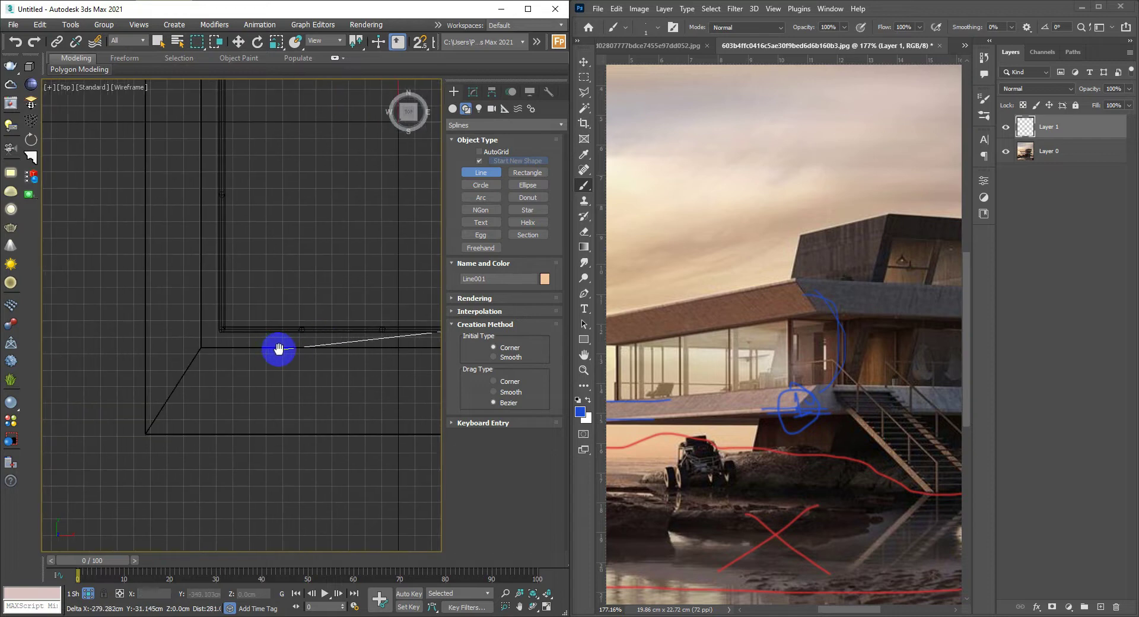
click(190, 326)
scroll(236, 376, down, 2)
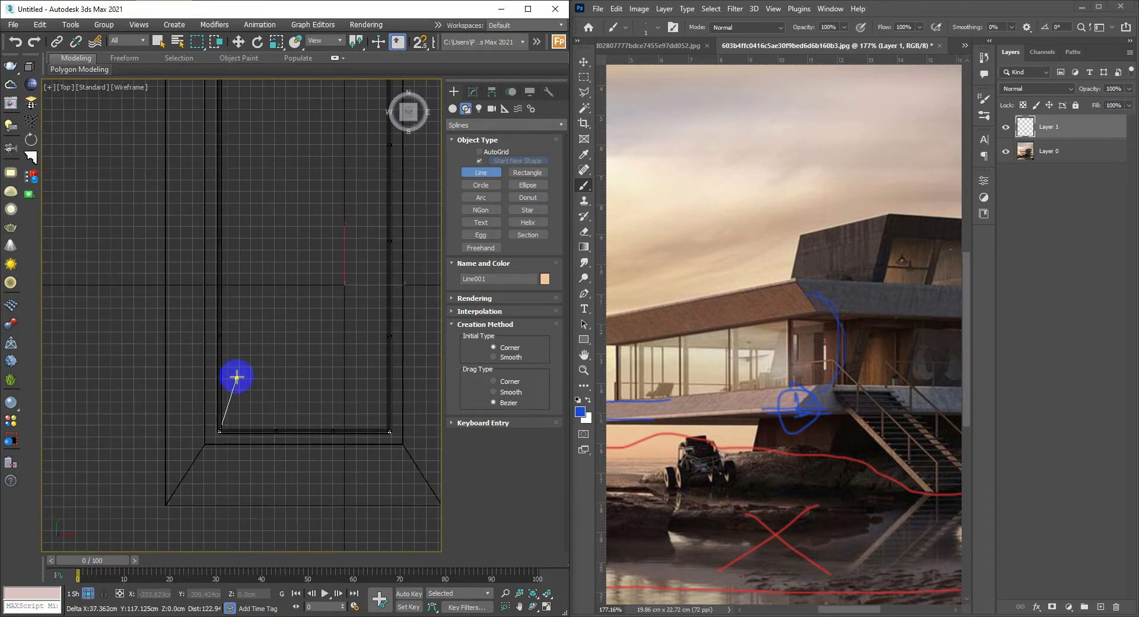
scroll(249, 328, up, 3)
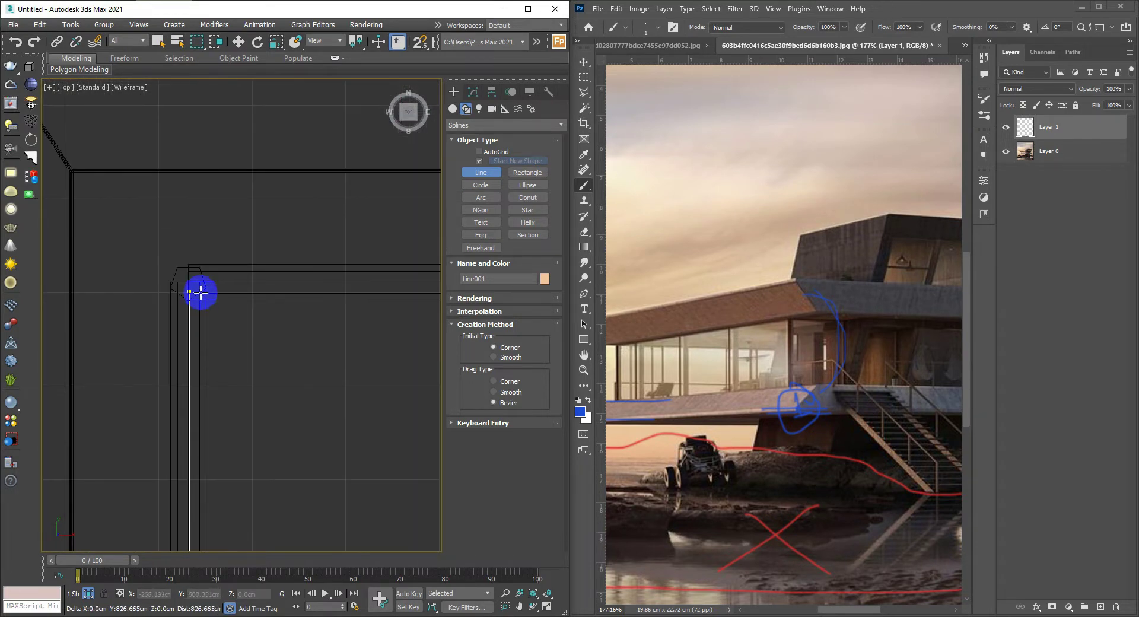
click(197, 285)
scroll(311, 317, down, 2)
scroll(348, 315, up, 3)
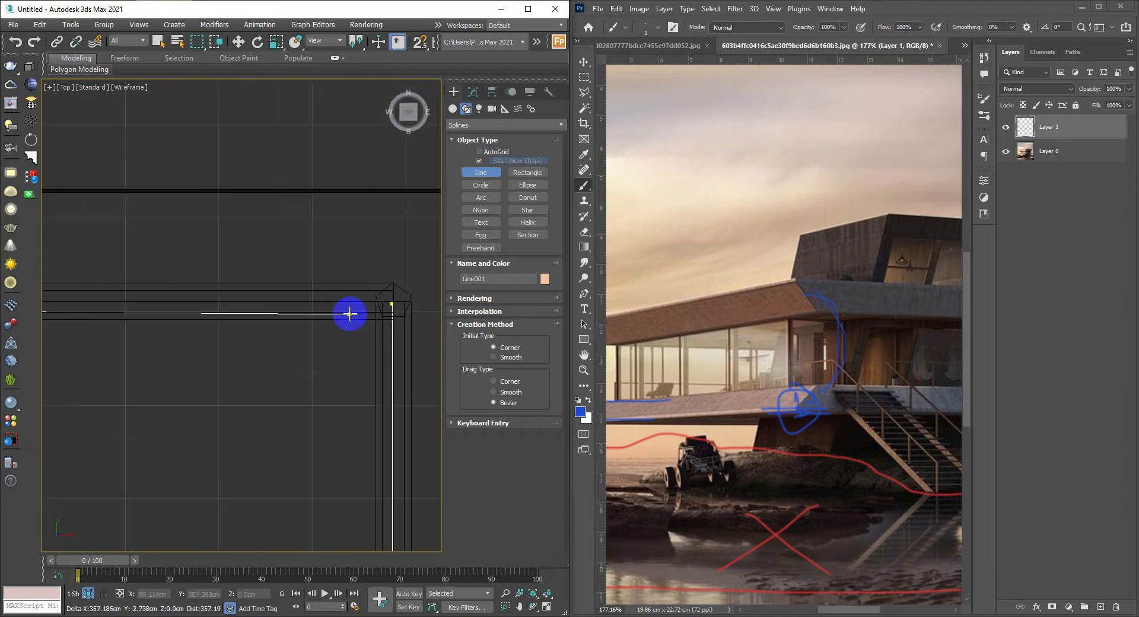
scroll(274, 321, up, 3)
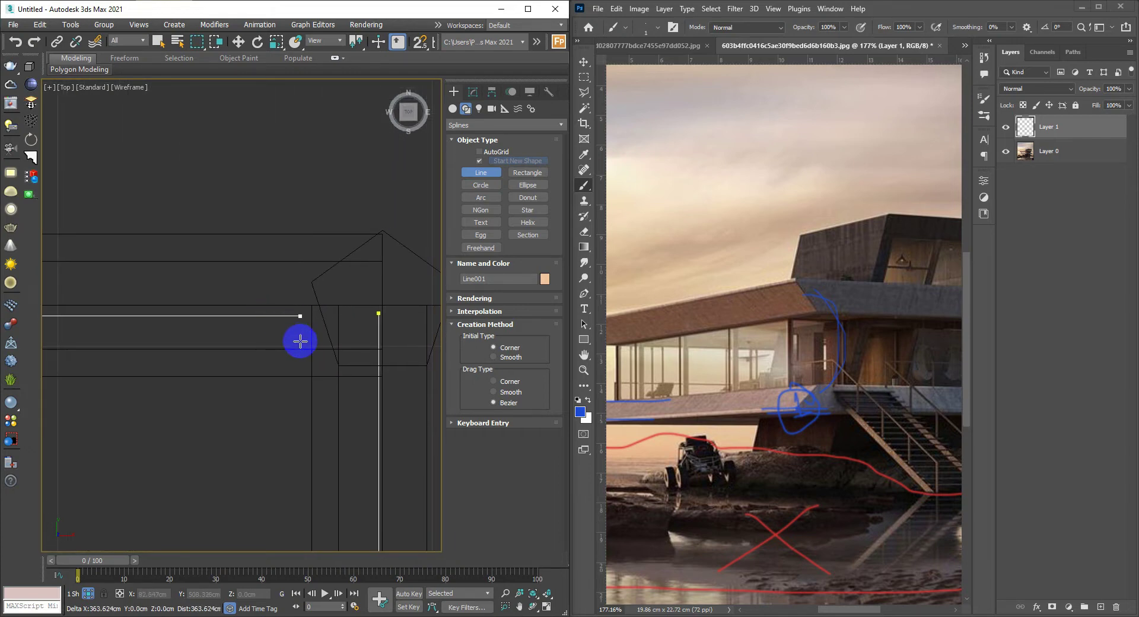
right_click(346, 344)
alt+middle_drag(328, 351, 241, 329)
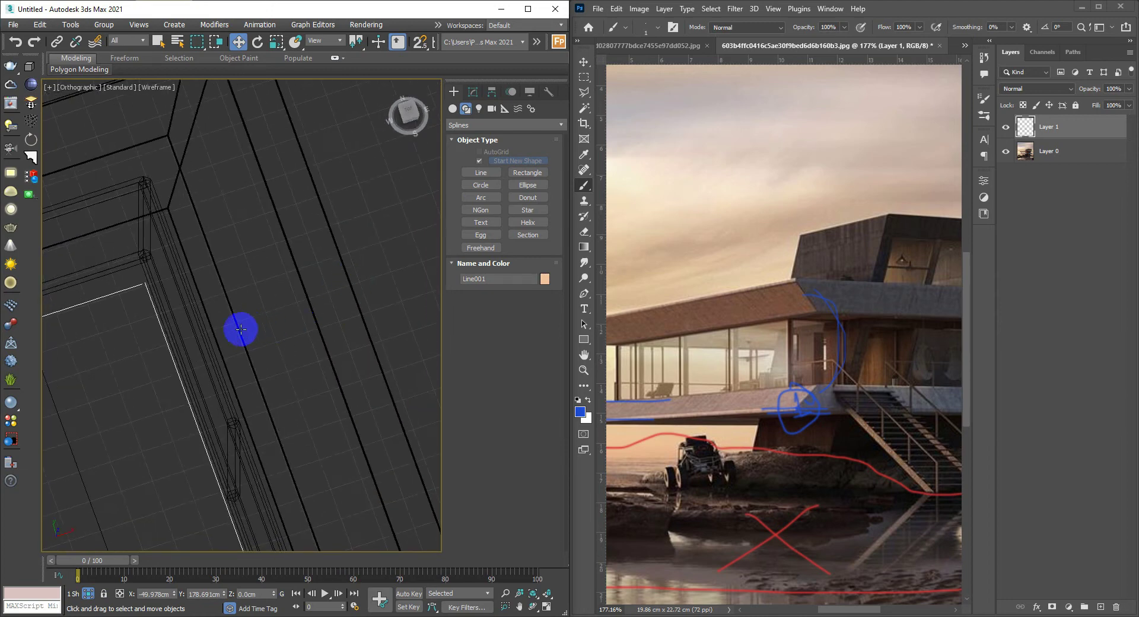
- Switch to a shaded Perspective view and lower Line001 slightly
scroll(241, 329, down, 3)
scroll(239, 315, down, 3)
scroll(239, 315, down, 5)
key(p)
alt+middle_drag(229, 318, 272, 303)
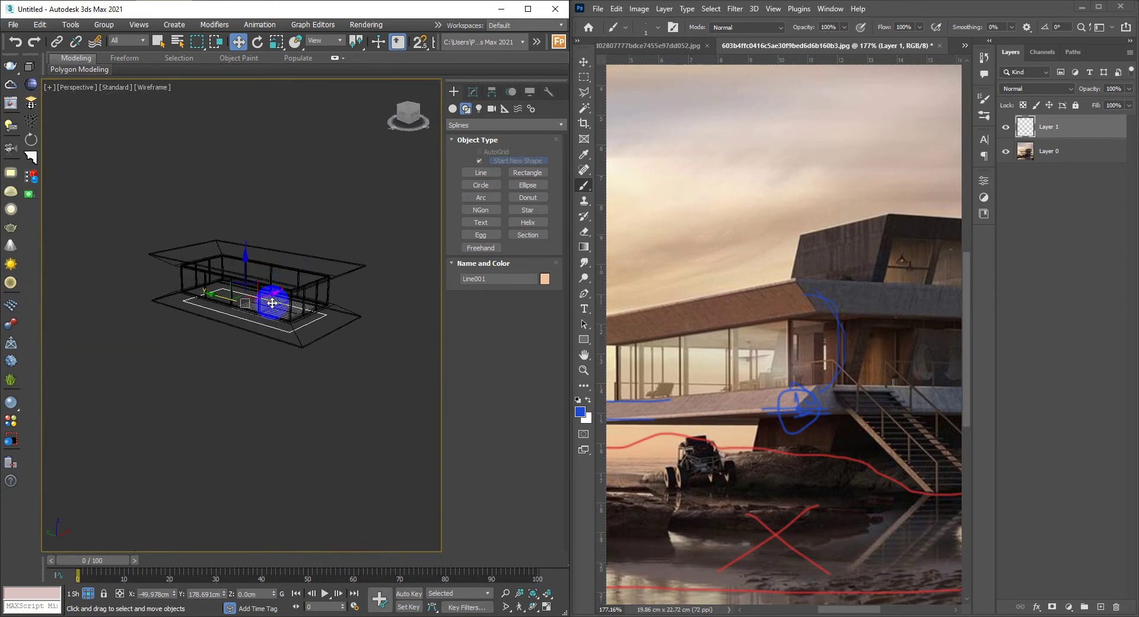
key(F3)
scroll(261, 304, up, 3)
scroll(226, 284, up, 4)
scroll(210, 297, up, 3)
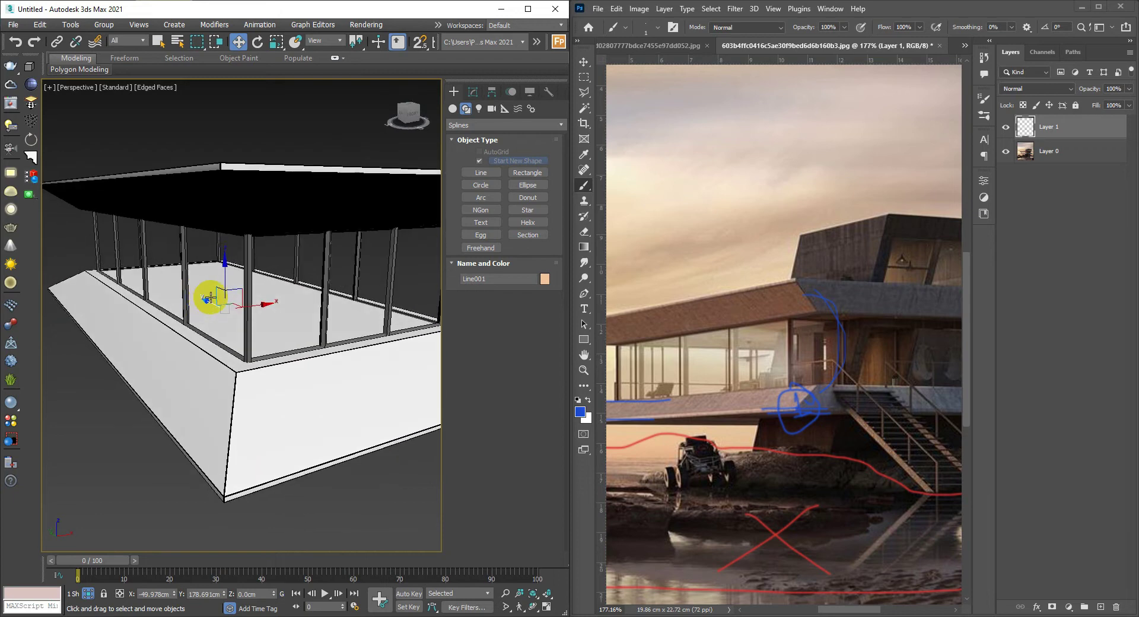
scroll(210, 297, up, 3)
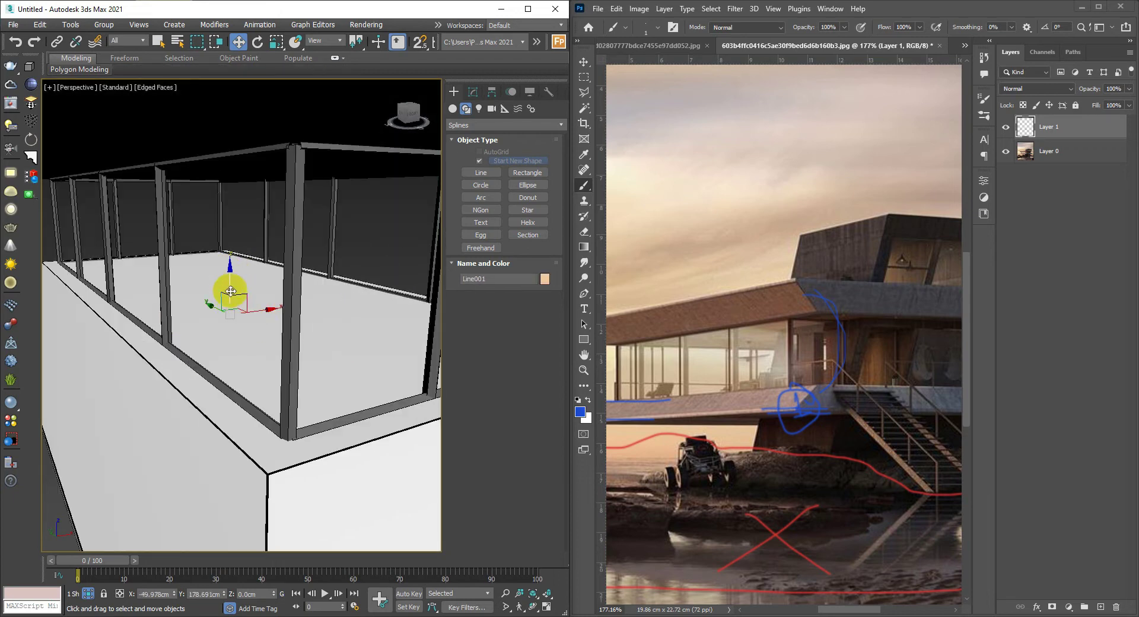
drag(237, 252, 235, 252)
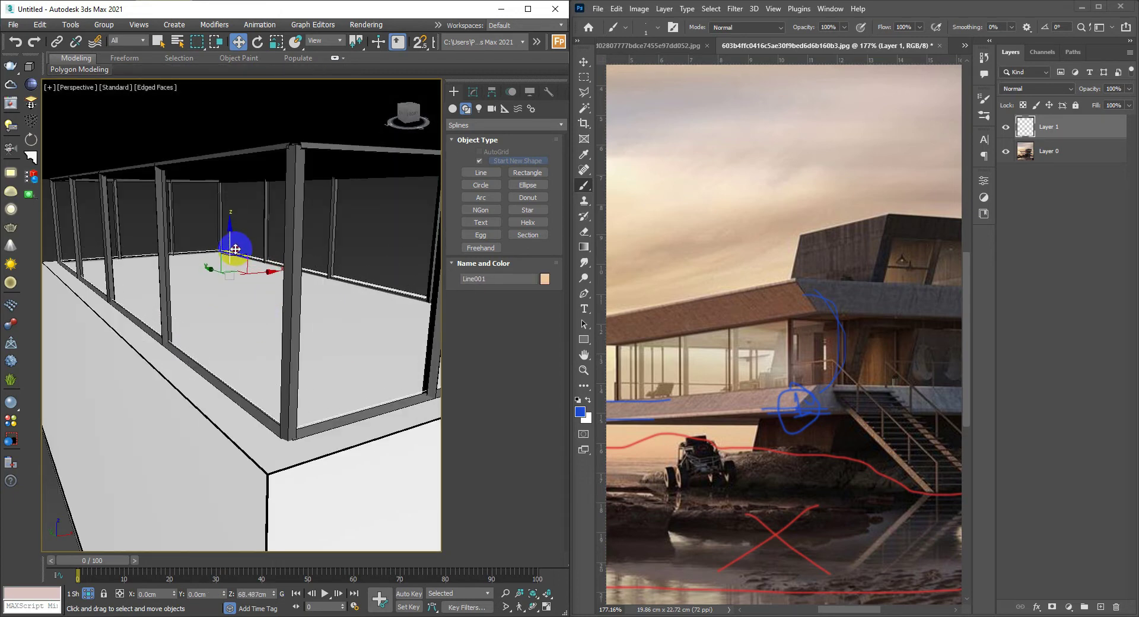
mouse_move(235, 260)
alt+middle_down()
mouse_move(210, 279)
mouse_move(272, 285)
alt+middle_up()
- Extrude Line001 into wall panels about 157 cm tall
key(ctrl+e)
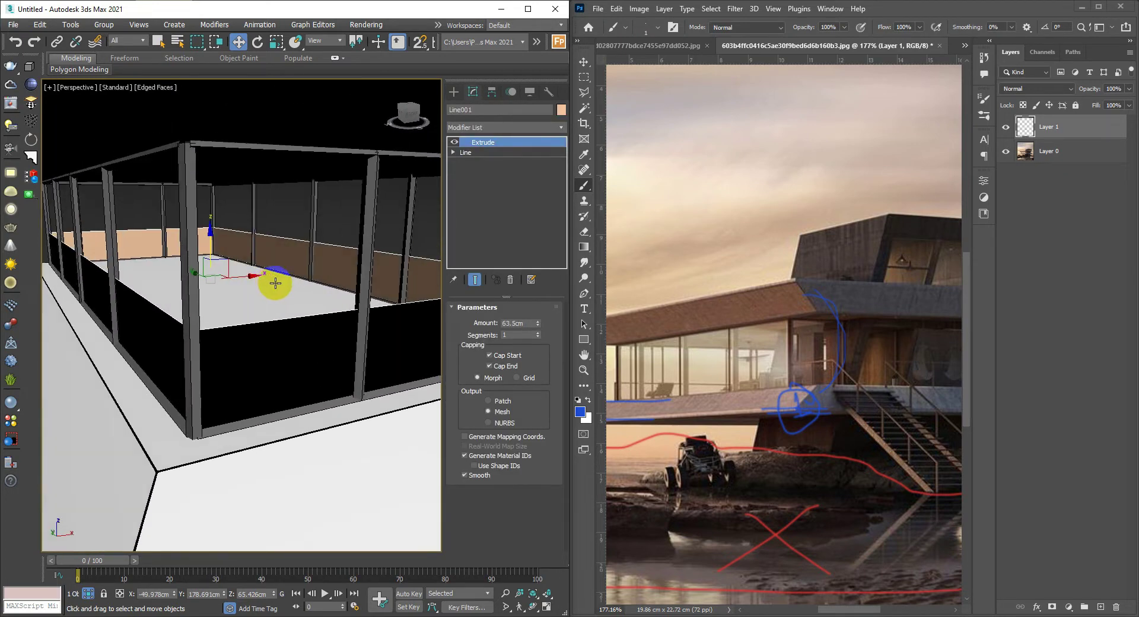
drag(537, 322, 532, 280)
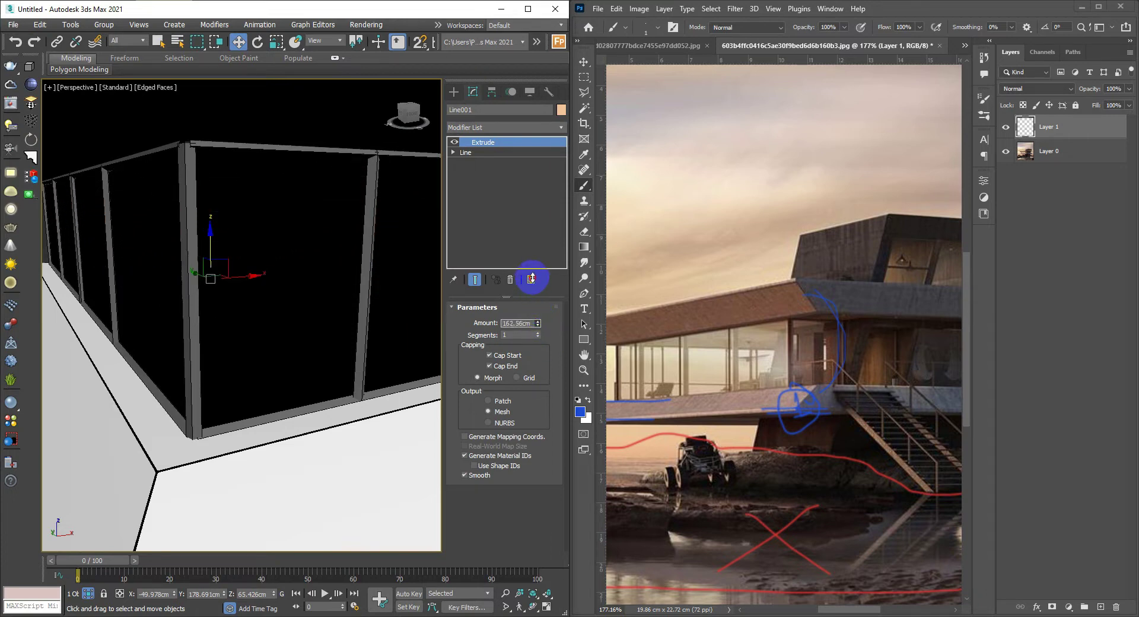
mouse_move(265, 310)
alt+middle_down()
mouse_move(262, 324)
mouse_move(292, 331)
mouse_move(290, 310)
mouse_move(298, 317)
alt+middle_up()
scroll(261, 324, down, 5)
- Select the Rectangle001 slab and view the roof from above
click(299, 323)
click(299, 324)
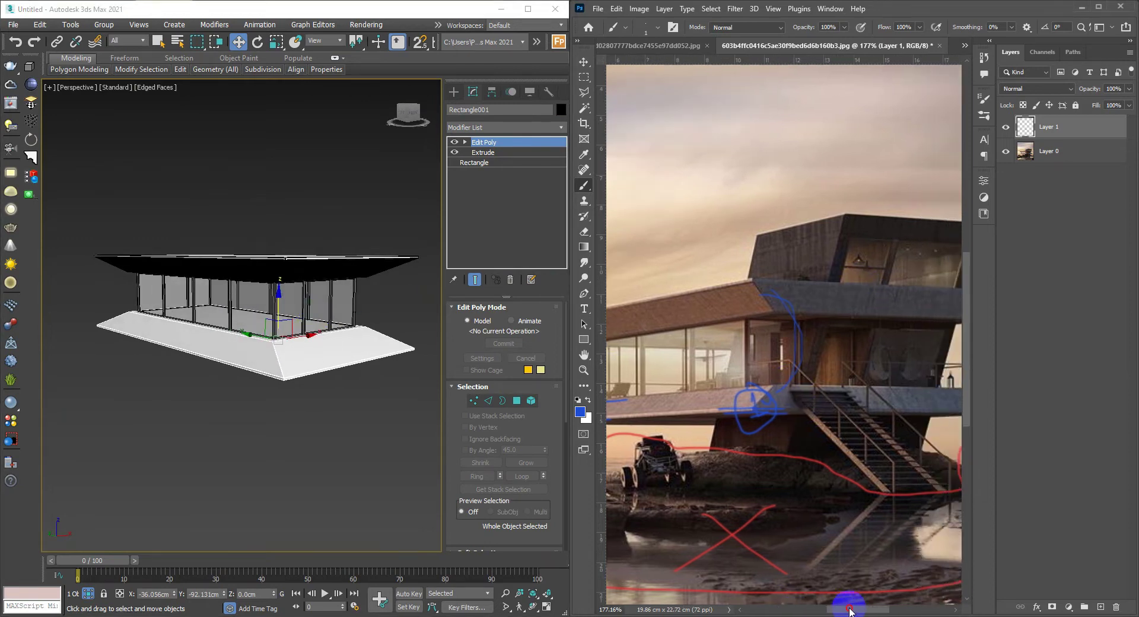
drag(841, 611, 855, 611)
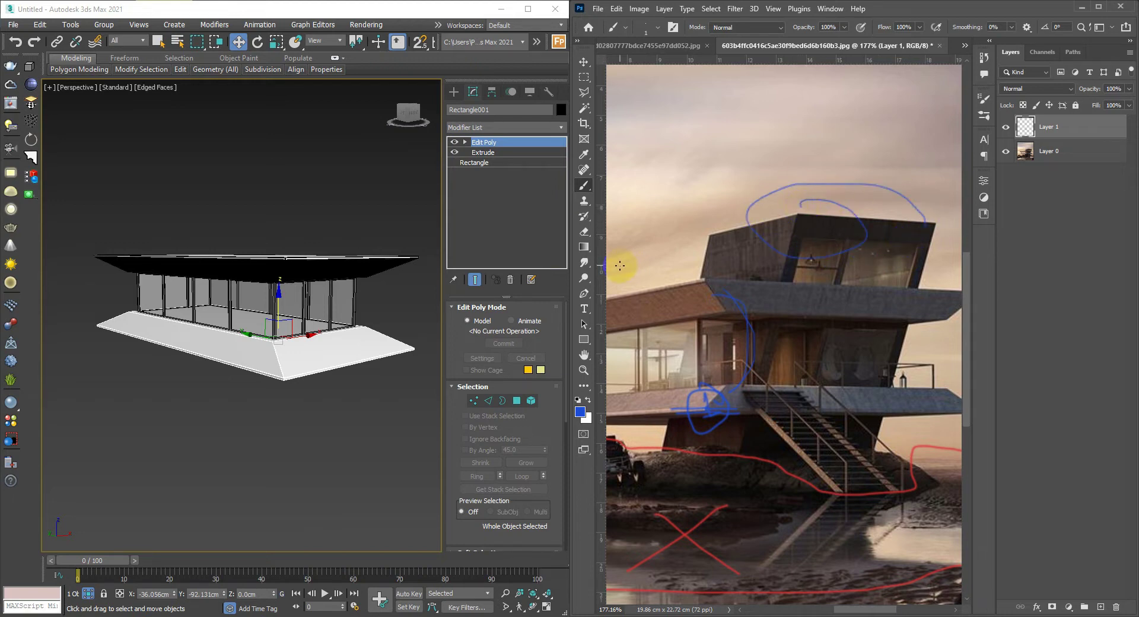
alt+middle_drag(83, 356, 251, 337)
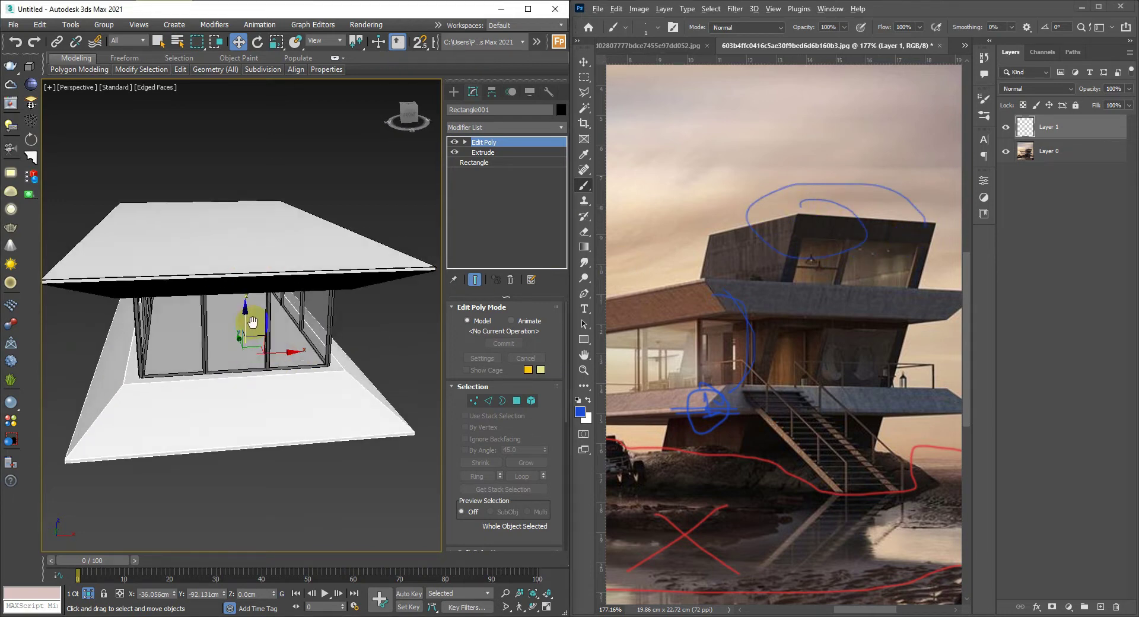
- Draw Box001 inside the house footprint from the Top view and apply Edit Poly to it
key(t)
click(338, 323)
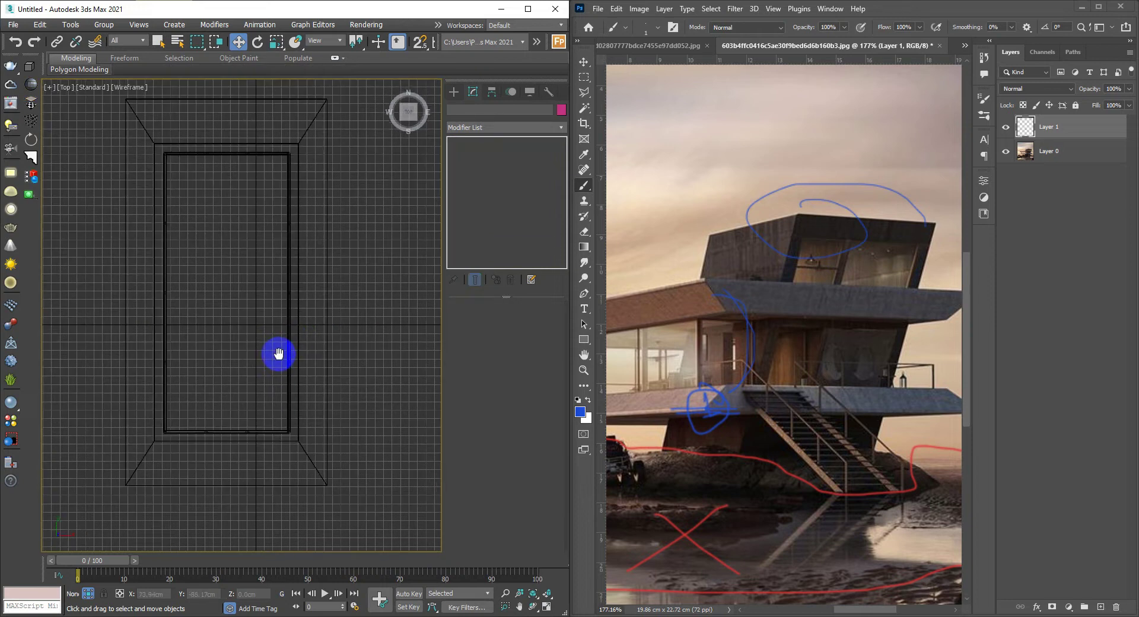
key(g)
middle_drag(294, 358, 297, 354)
right_click(298, 332)
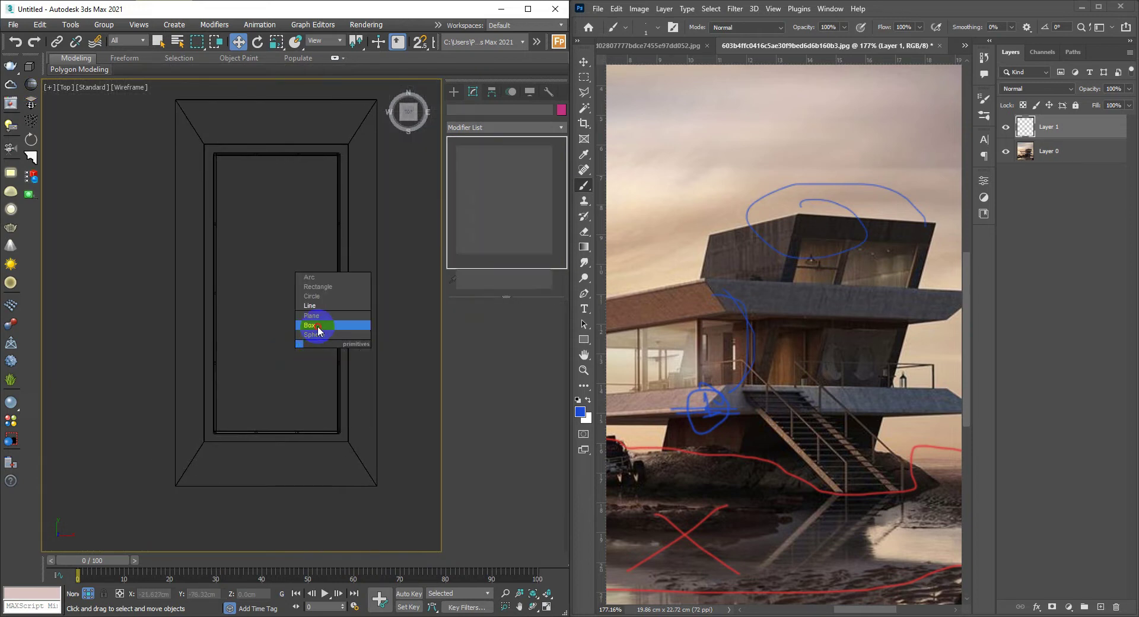
click(314, 333)
drag(324, 325, 258, 388)
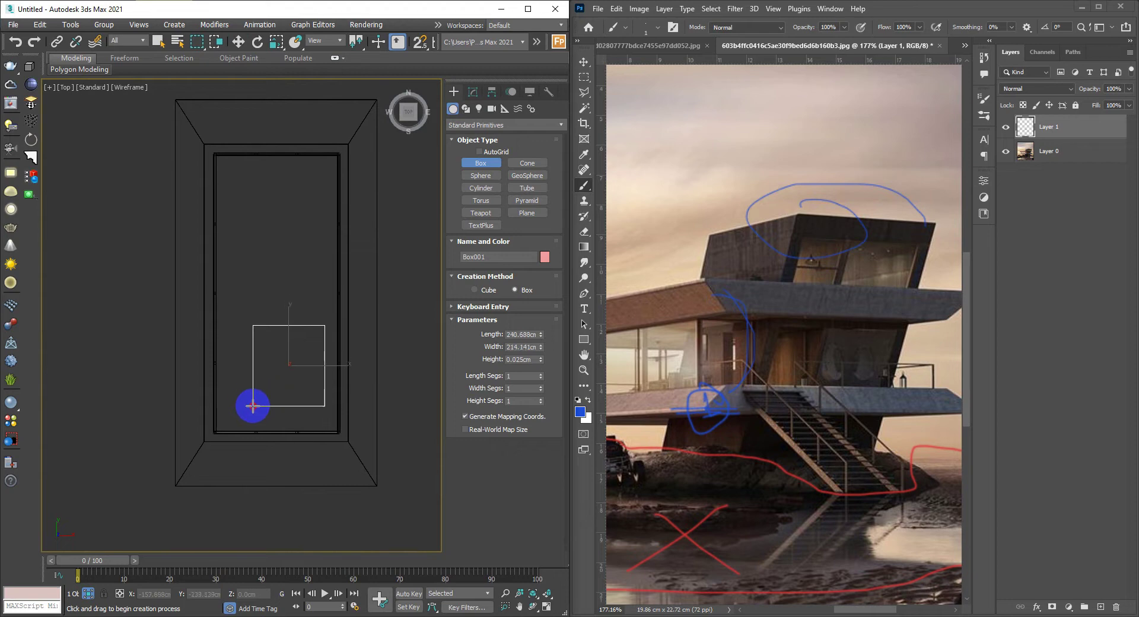
click(268, 356)
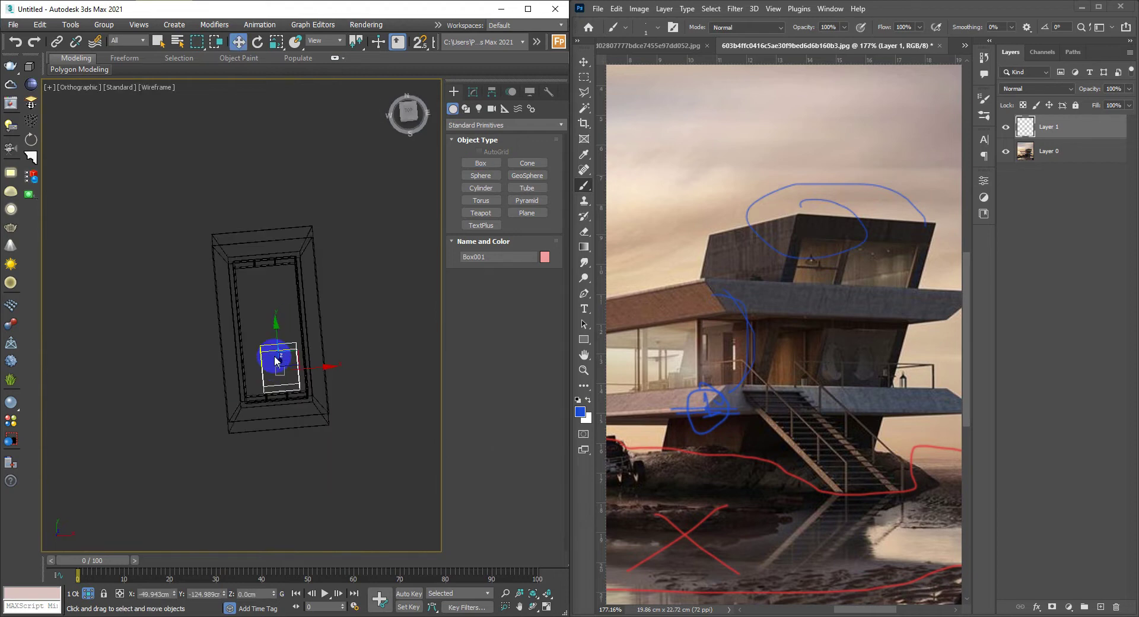
mouse_move(270, 356)
alt+middle_down()
mouse_move(306, 382)
mouse_move(249, 395)
alt+middle_up()
key(F3)
right_click(301, 383)
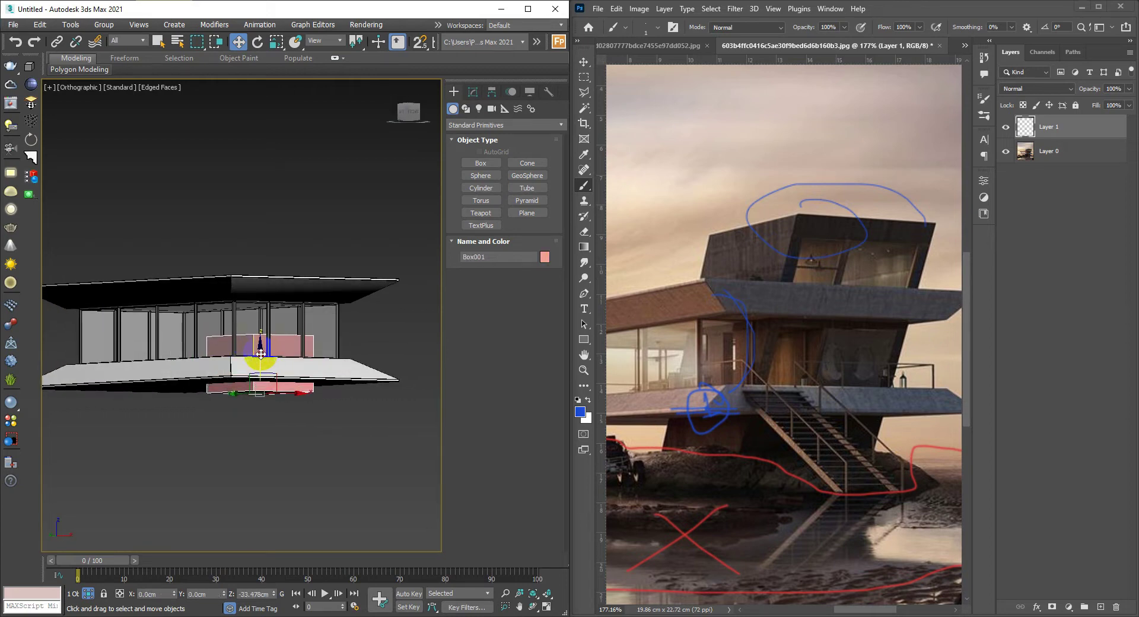
key(ctrl+e)
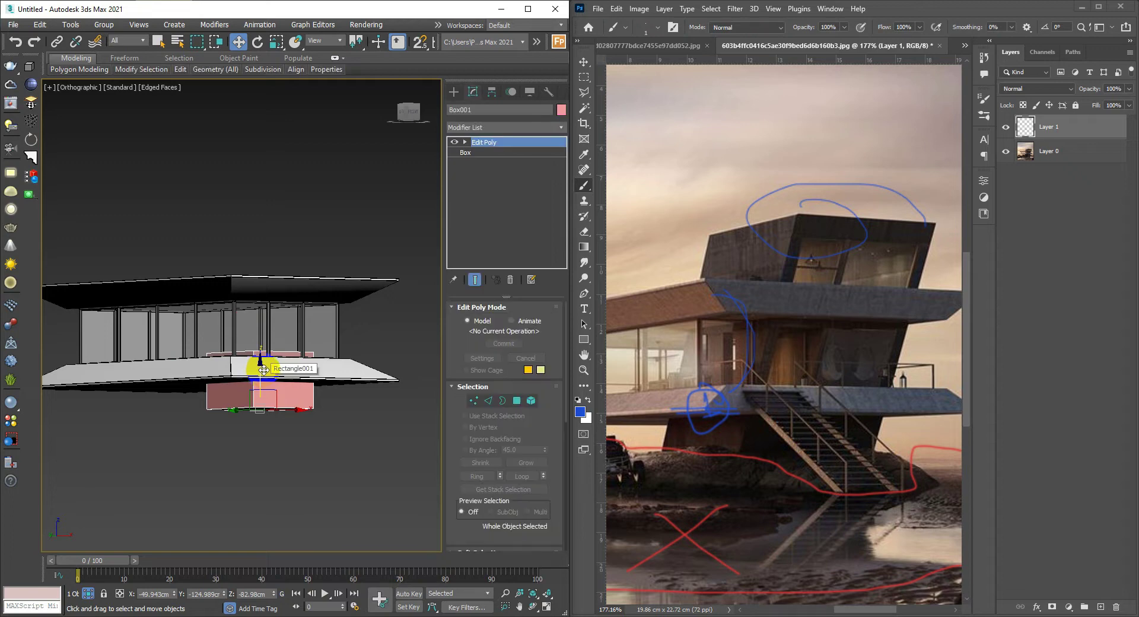
- Move Box001 beneath the floor slab, raise its top face above the roof, and stretch it sideways
alt+middle_drag(261, 371, 254, 367)
scroll(255, 354, down, 4)
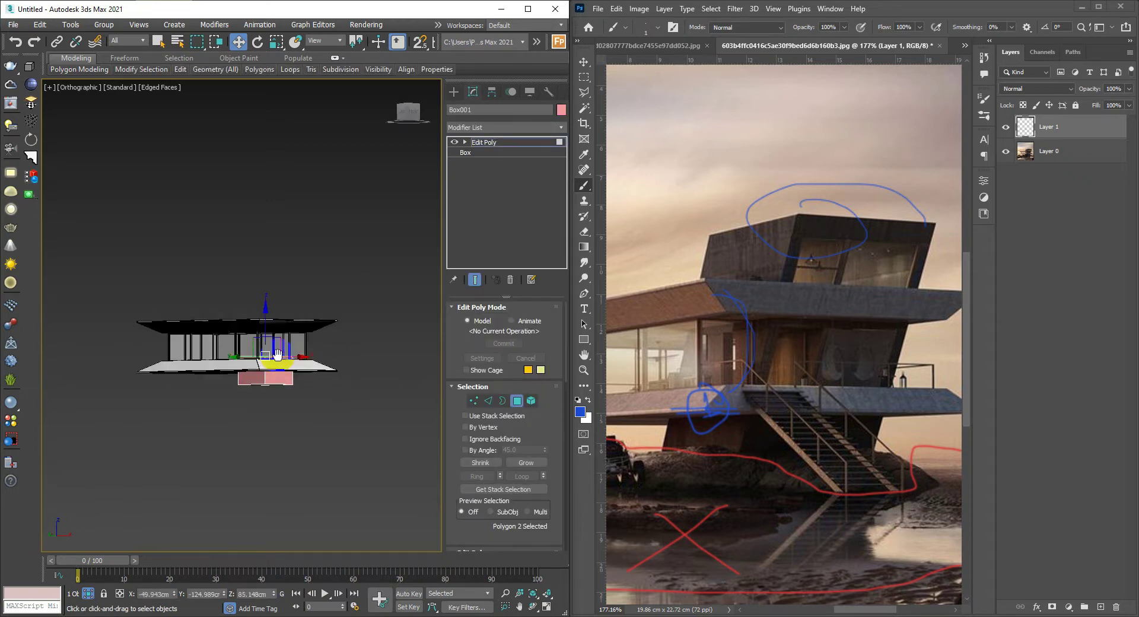
click(273, 334)
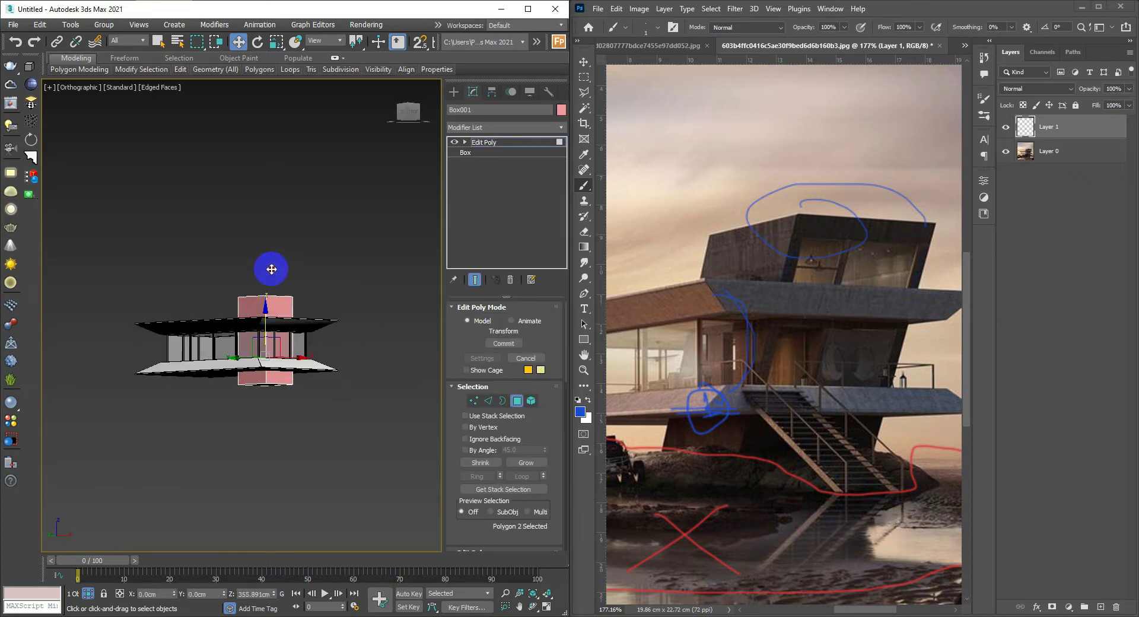
mouse_move(271, 268)
alt+middle_down()
mouse_move(282, 312)
mouse_move(318, 331)
alt+middle_up()
scroll(292, 331, up, 4)
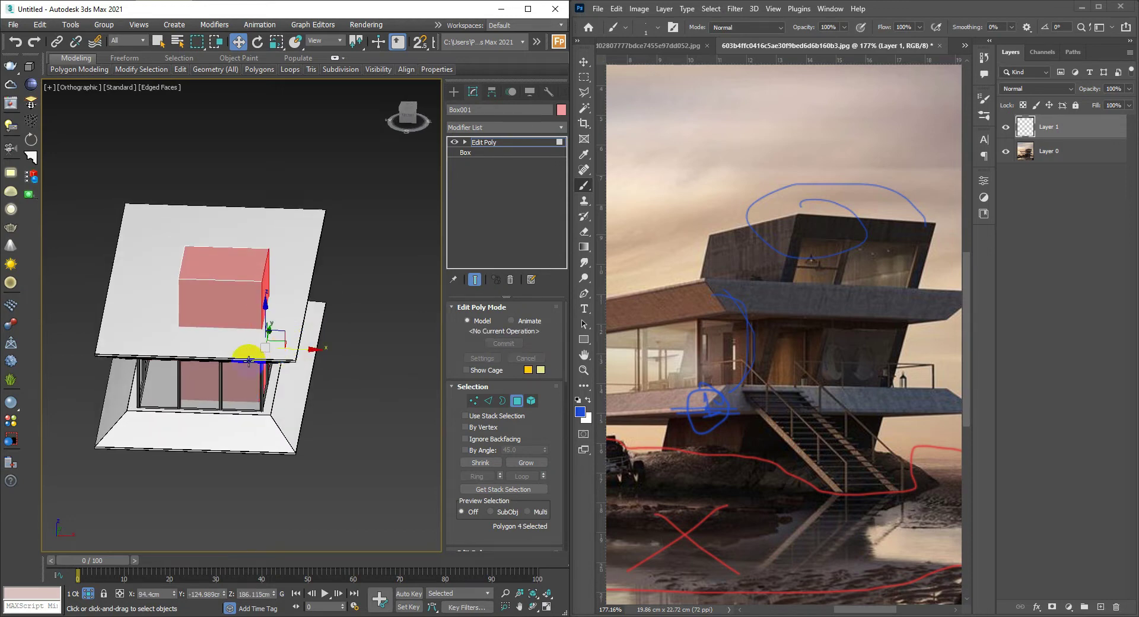
mouse_move(248, 360)
alt+middle_down()
mouse_move(300, 347)
mouse_move(236, 350)
mouse_move(249, 336)
alt+middle_up()
mouse_move(255, 432)
alt+middle_down()
mouse_move(241, 457)
mouse_move(254, 437)
alt+middle_up()
scroll(254, 438, down, 2)
scroll(229, 380, up, 2)
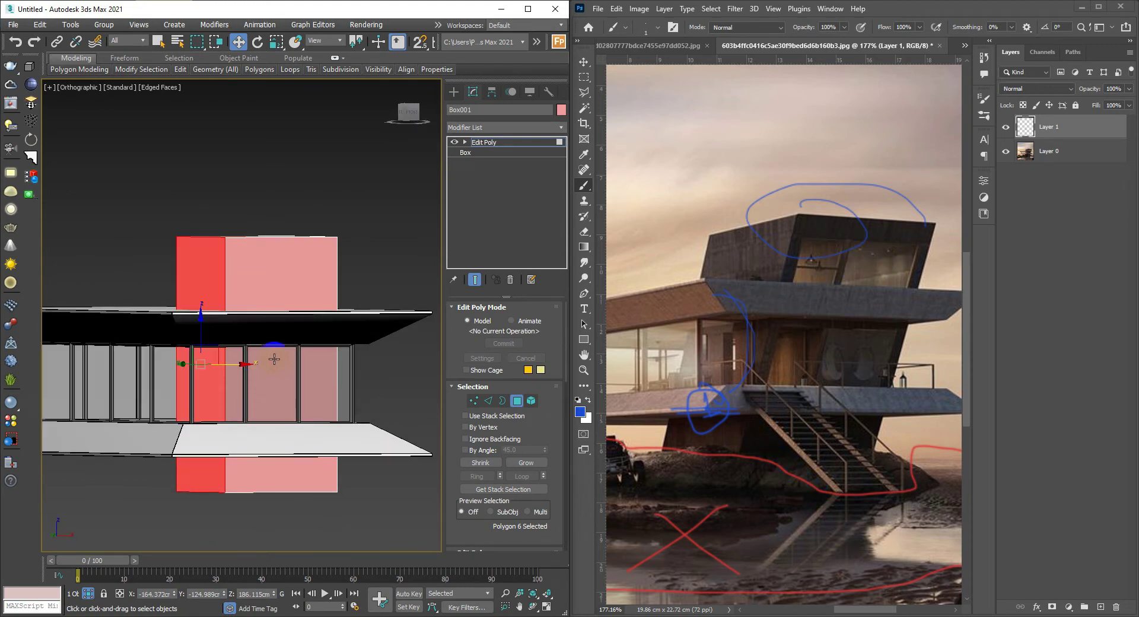
mouse_move(229, 381)
alt+middle_down()
mouse_move(287, 317)
mouse_move(379, 325)
mouse_move(236, 331)
mouse_move(161, 293)
mouse_move(148, 358)
alt+middle_up()
drag(138, 356, 111, 358)
mouse_move(104, 359)
alt+middle_down()
mouse_move(224, 351)
mouse_move(198, 326)
mouse_move(183, 333)
alt+middle_up()
- Slide the box's top face sideways so the volume leans
alt+middle_drag(257, 333, 777, 231)
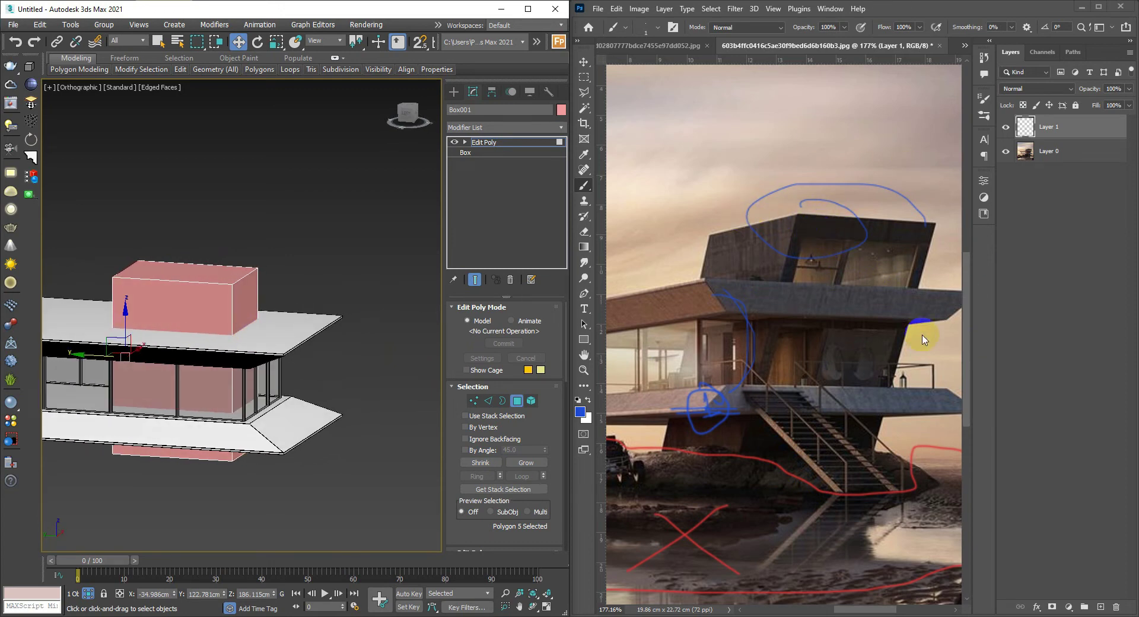
alt+middle_drag(237, 305, 221, 318)
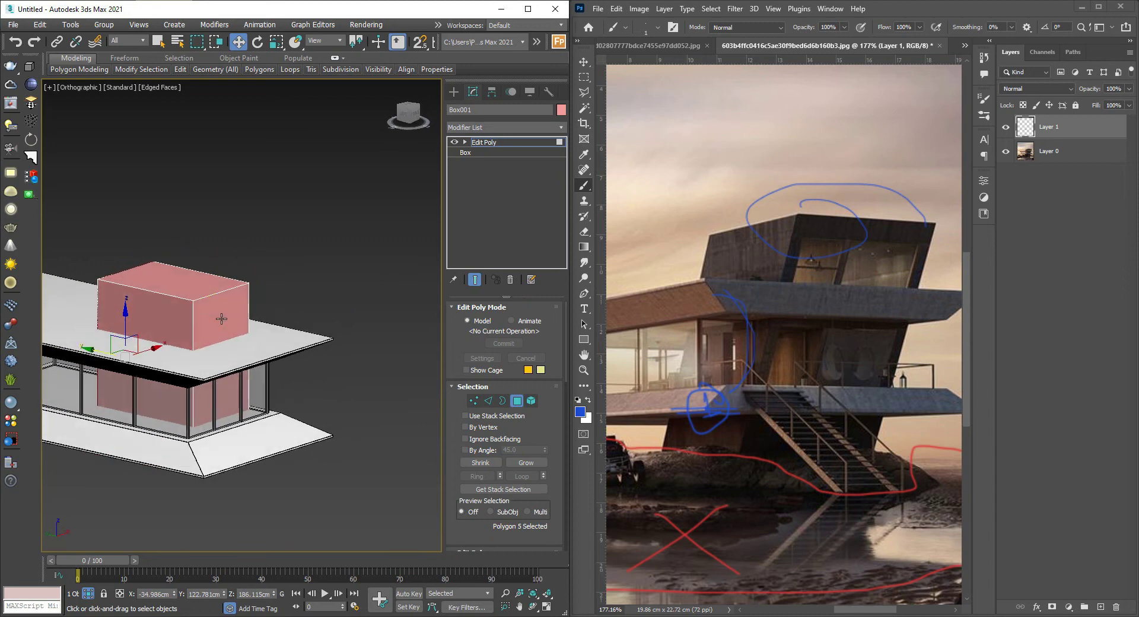
scroll(208, 301, up, 2)
click(192, 285)
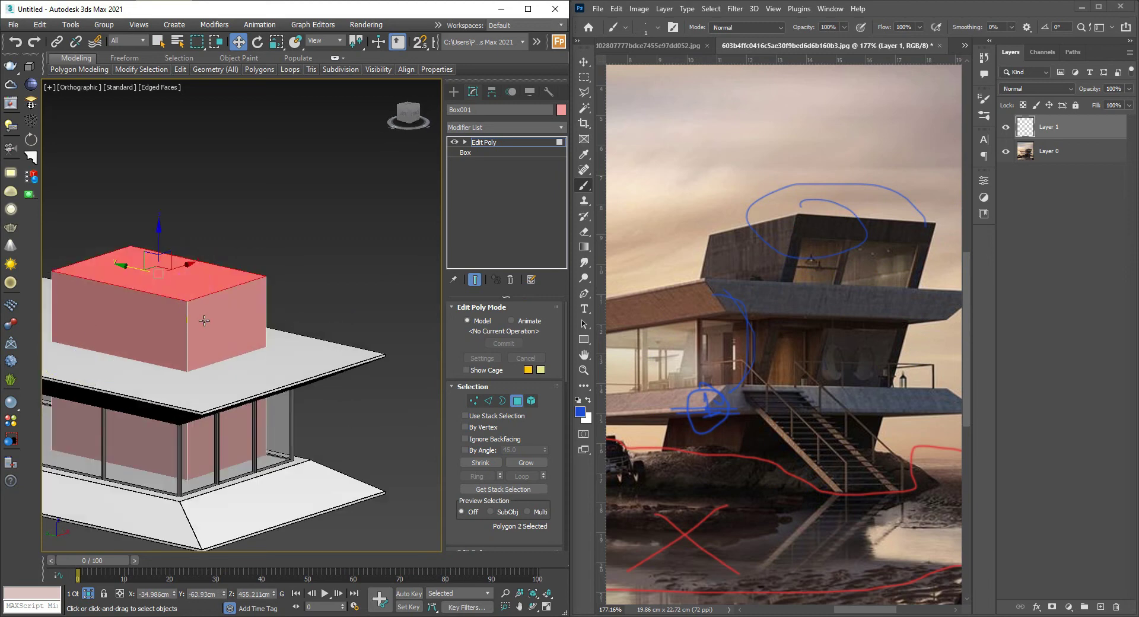
alt+middle_drag(192, 284, 181, 270)
scroll(181, 270, down, 2)
drag(171, 261, 216, 257)
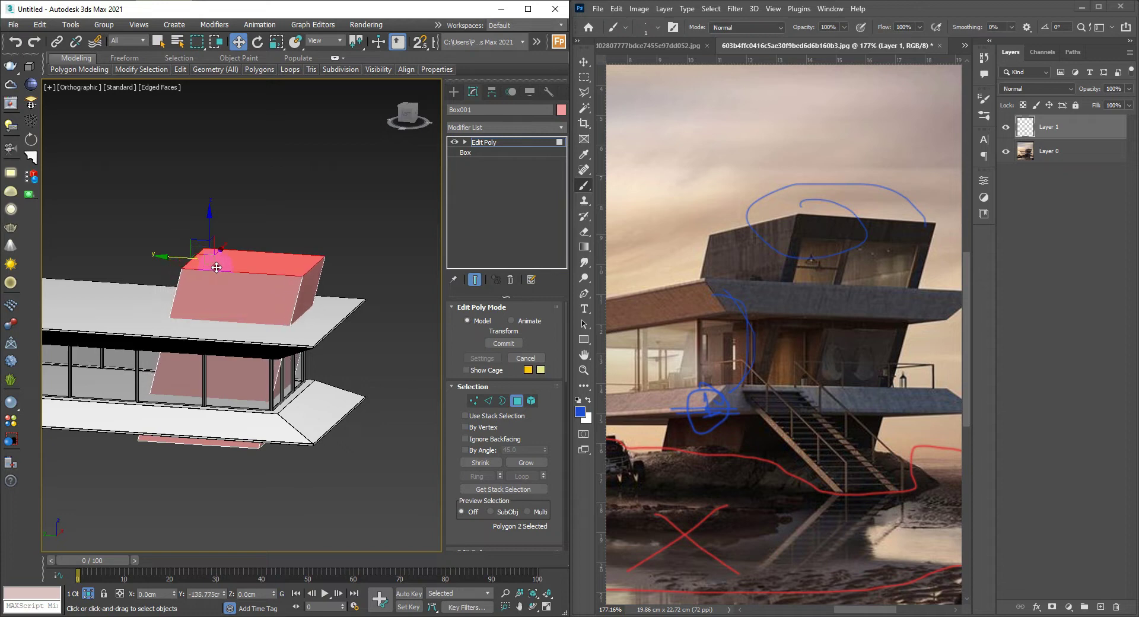
key(ctrl+z)
mouse_move(216, 257)
alt+middle_down()
mouse_move(321, 325)
mouse_move(297, 307)
mouse_move(280, 318)
alt+middle_up()
alt+scroll(810, 349, down, 5)
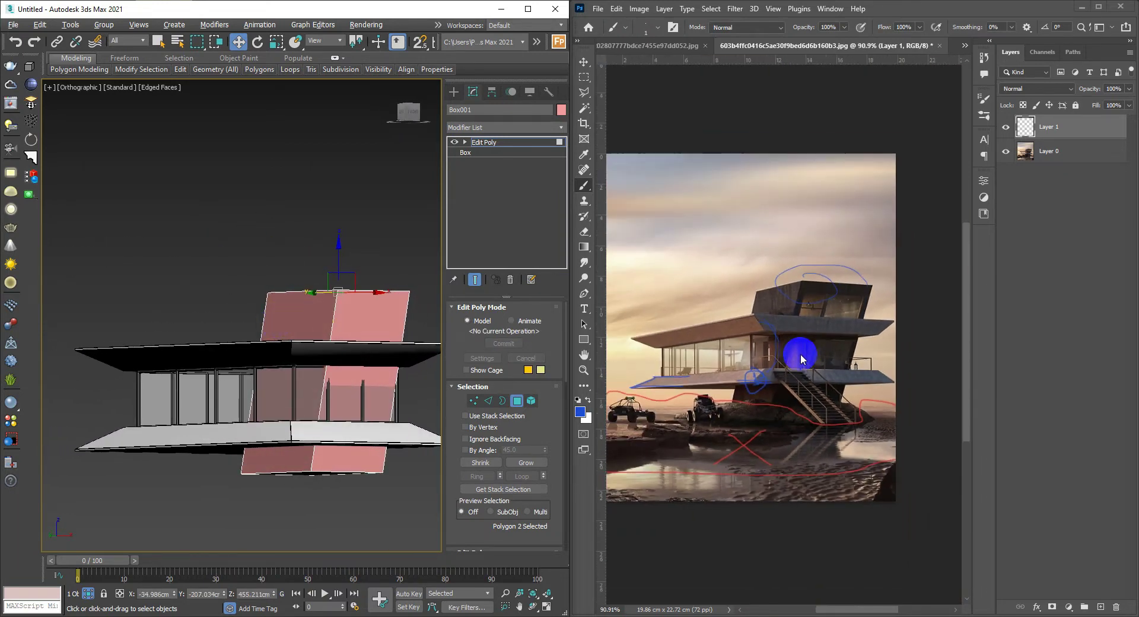
alt+scroll(807, 407, up, 1)
alt+scroll(722, 373, up, 1)
alt+scroll(723, 373, up, 1)
click(381, 254)
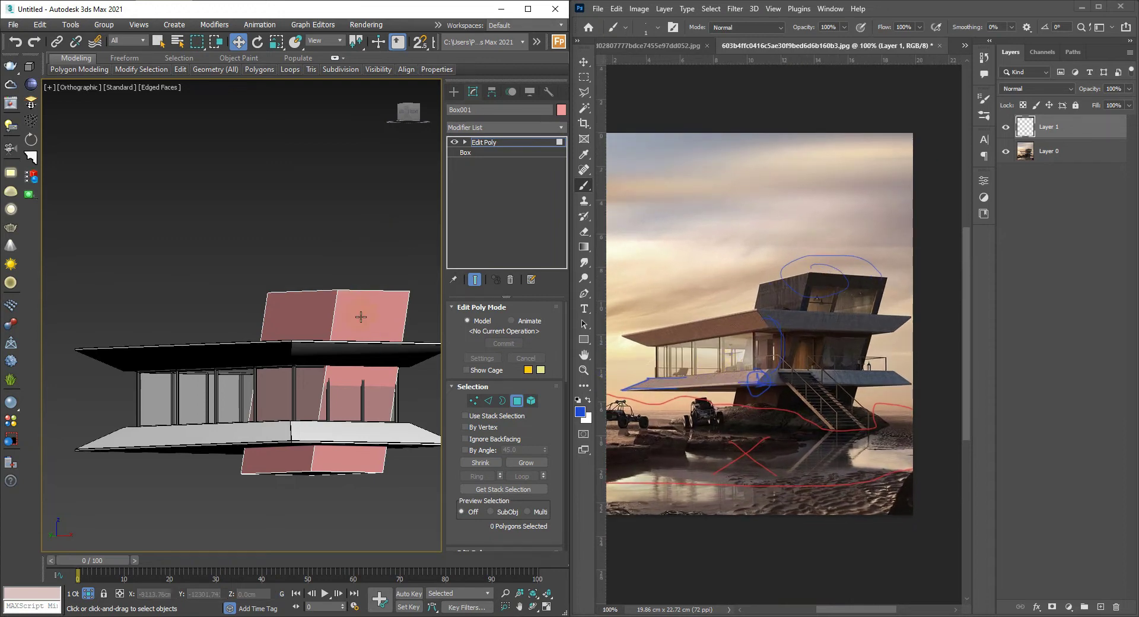
- Leave Polygon mode and isolate Box001 with Alt+Q, hiding the rest of the house
mouse_move(355, 312)
alt+middle_down()
mouse_move(331, 330)
mouse_move(342, 309)
mouse_move(318, 323)
mouse_move(298, 297)
mouse_move(247, 309)
mouse_move(261, 314)
alt+middle_up()
click(327, 332)
alt+middle_drag(339, 244, 372, 219)
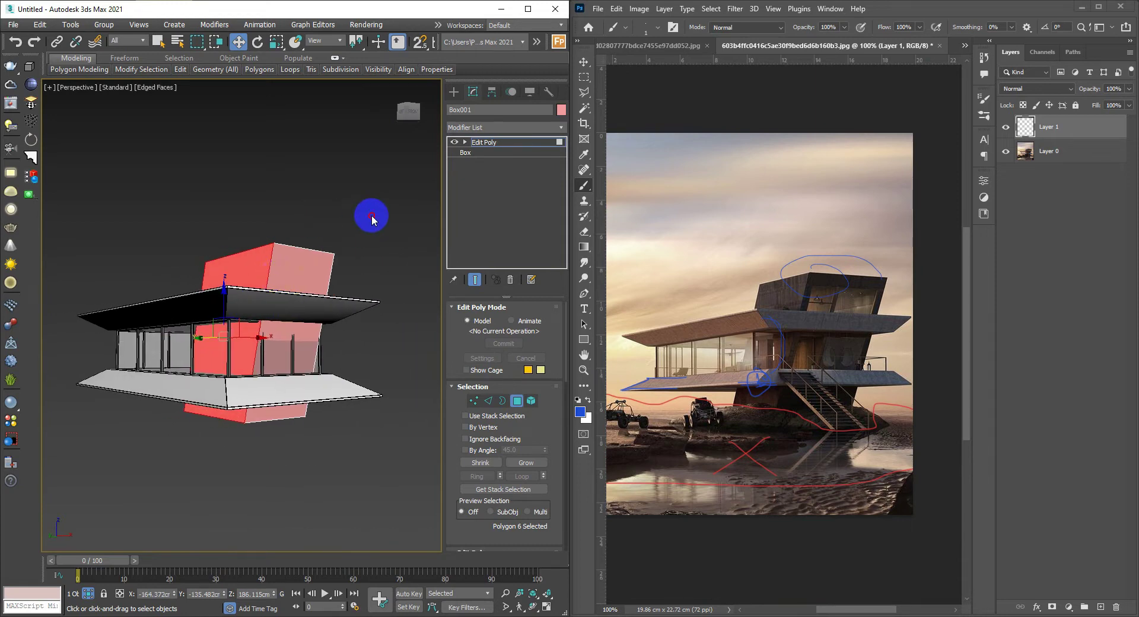
click(371, 220)
mouse_move(297, 261)
alt+middle_down()
mouse_move(313, 281)
mouse_move(245, 391)
mouse_move(270, 302)
mouse_move(266, 318)
alt+middle_up()
key(4)
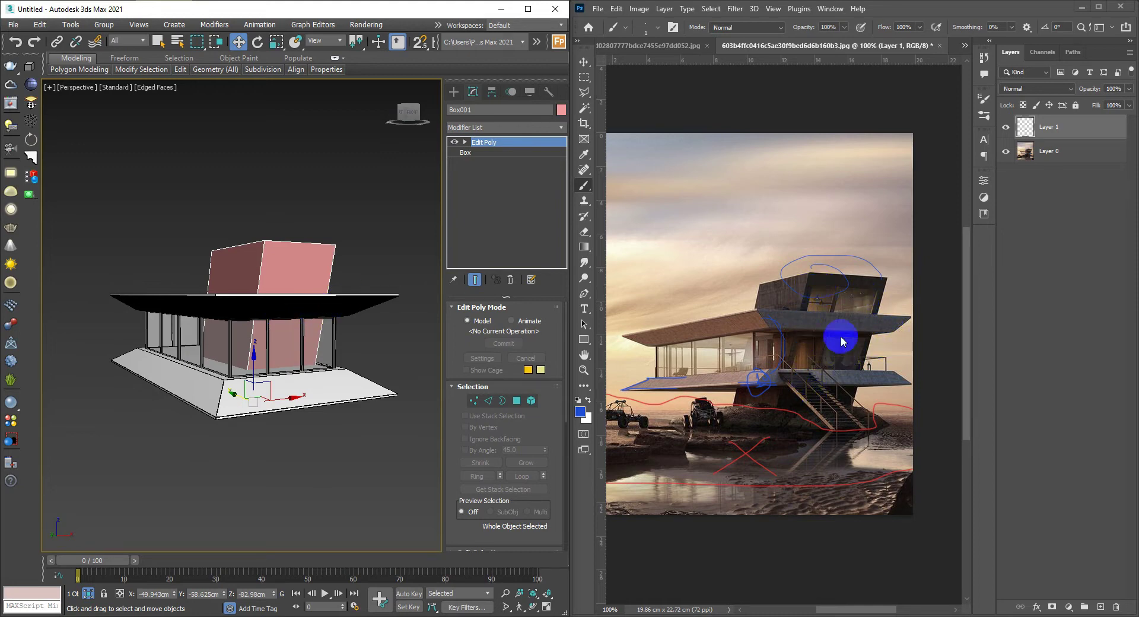
mouse_move(288, 311)
alt+middle_down()
mouse_move(287, 289)
mouse_move(326, 297)
mouse_move(272, 308)
mouse_move(277, 347)
mouse_move(289, 307)
alt+middle_up()
key(alt+q)
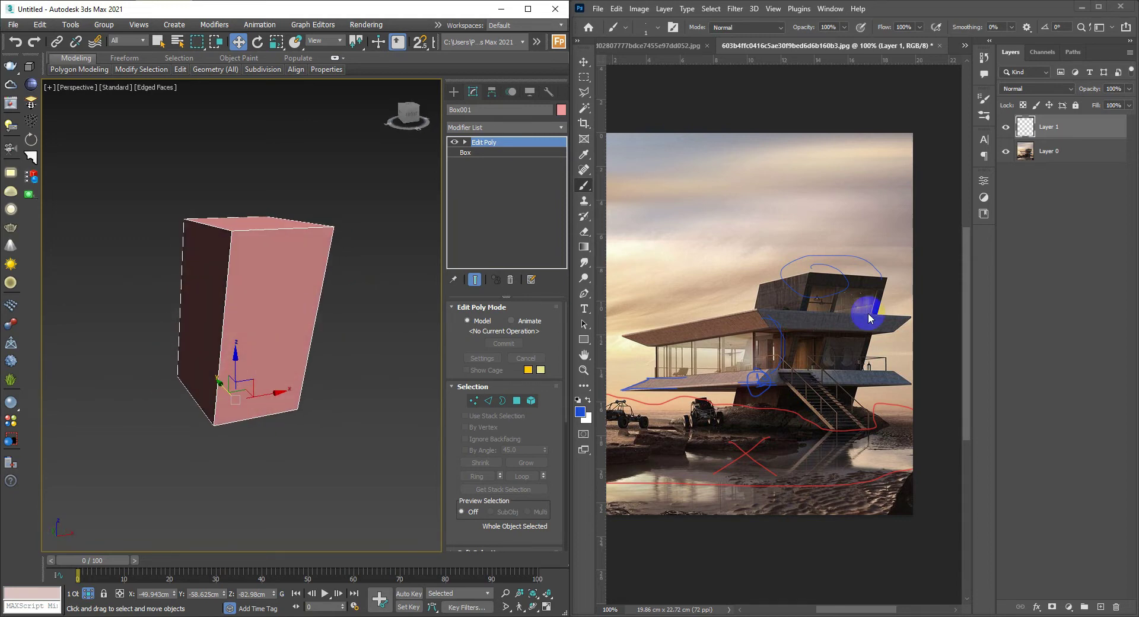
mouse_move(205, 349)
alt+middle_down()
mouse_move(201, 304)
mouse_move(233, 298)
alt+middle_up()
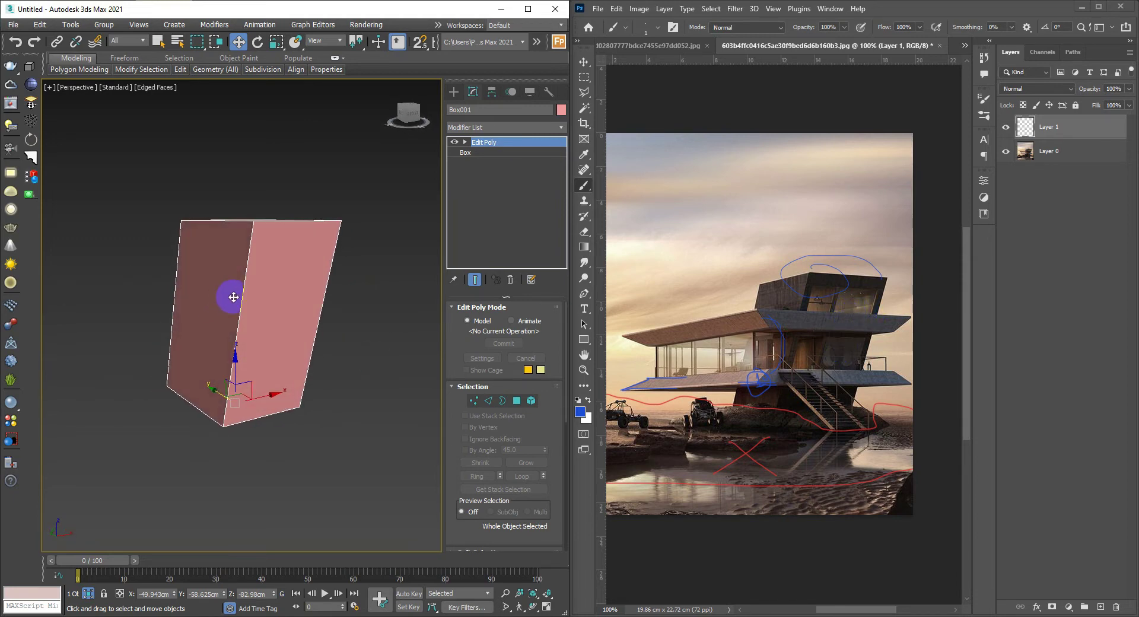
- Create a trial second box in front of Box001, move it, then delete it
right_click(275, 325)
click(287, 298)
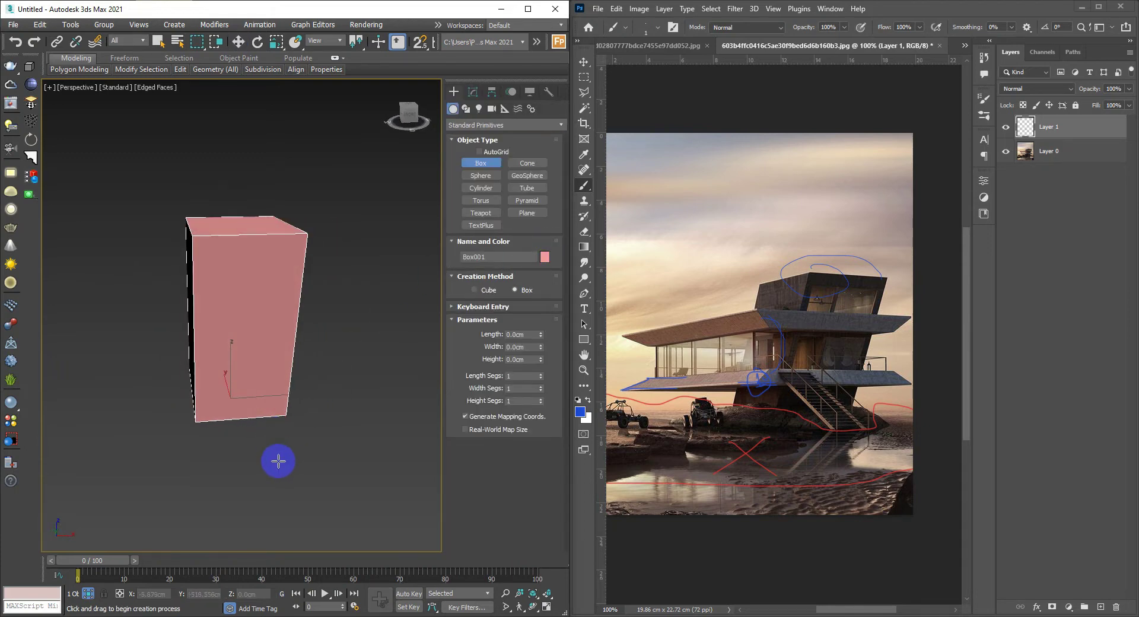
drag(278, 461, 241, 442)
click(255, 323)
key(w)
alt+middle_drag(255, 324, 306, 440)
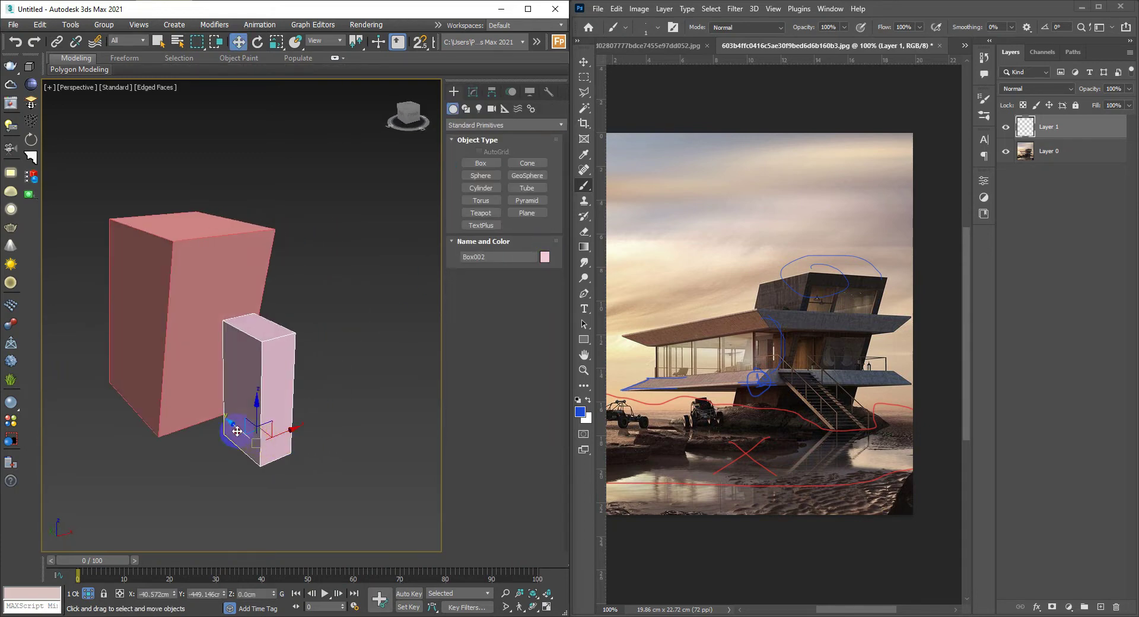
drag(237, 431, 216, 345)
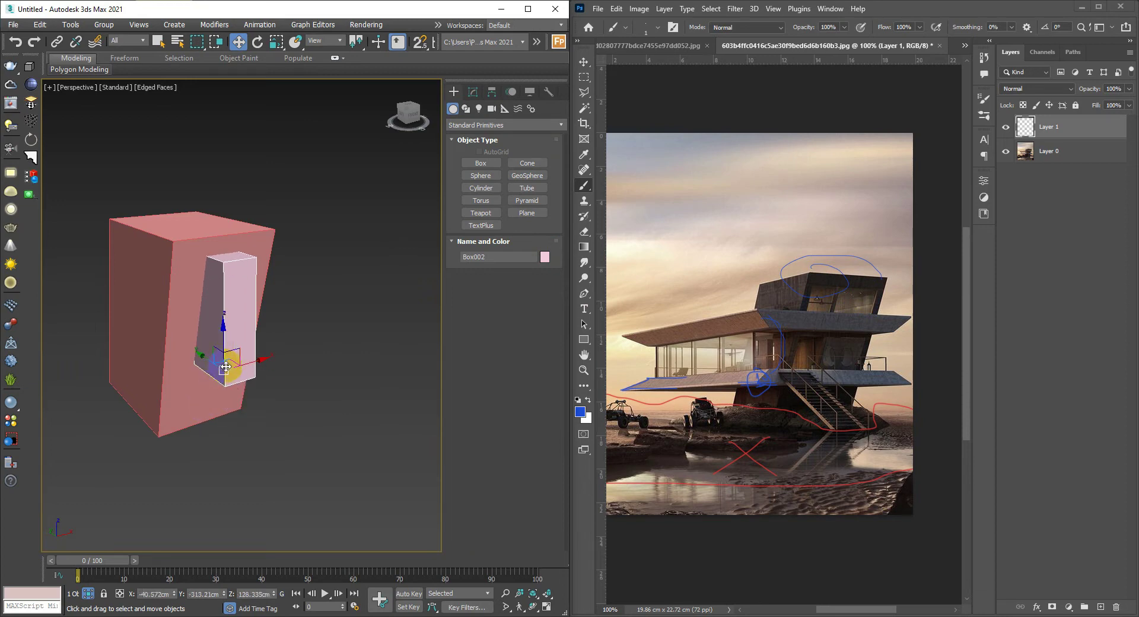
key(Delete)
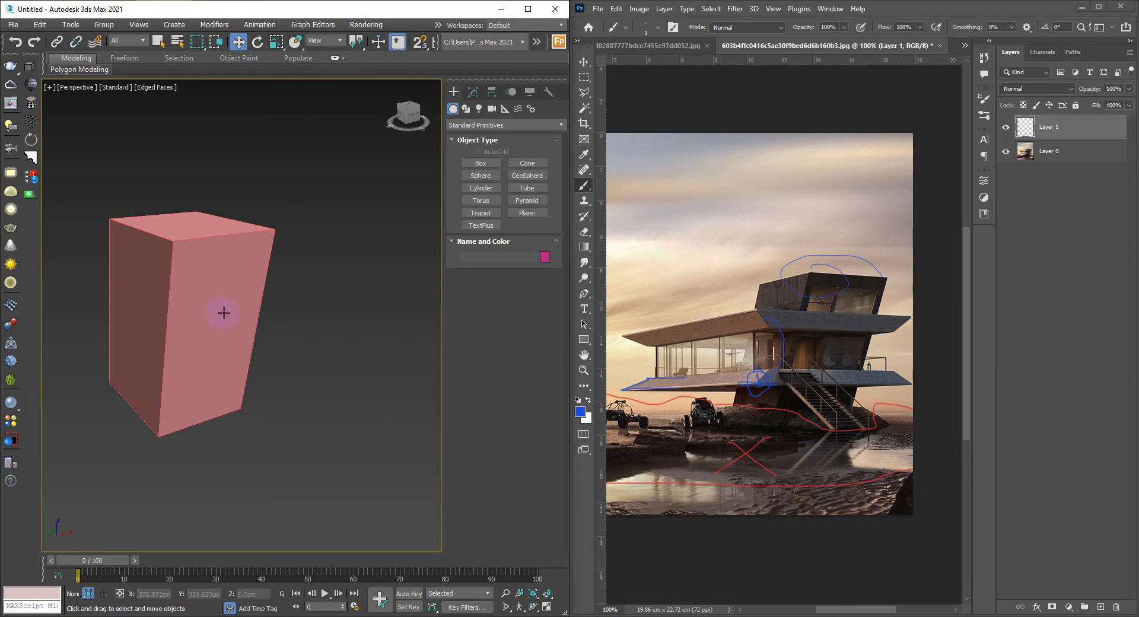
- Select Box001's top and bottom front edges
click(224, 313)
alt+middle_drag(216, 300, 237, 298)
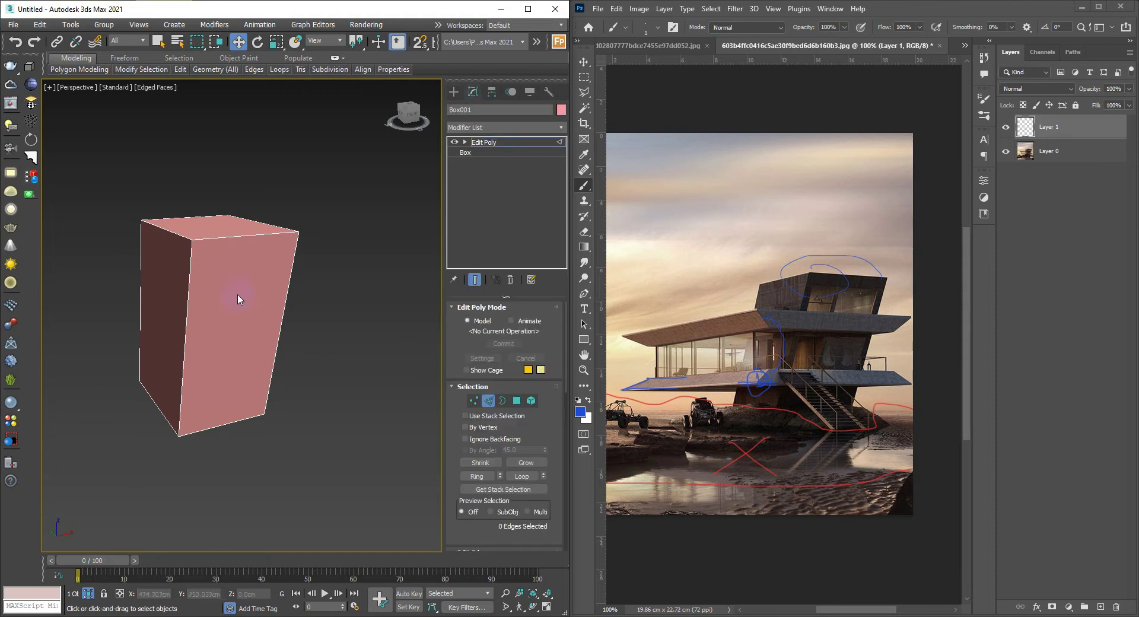
click(255, 248)
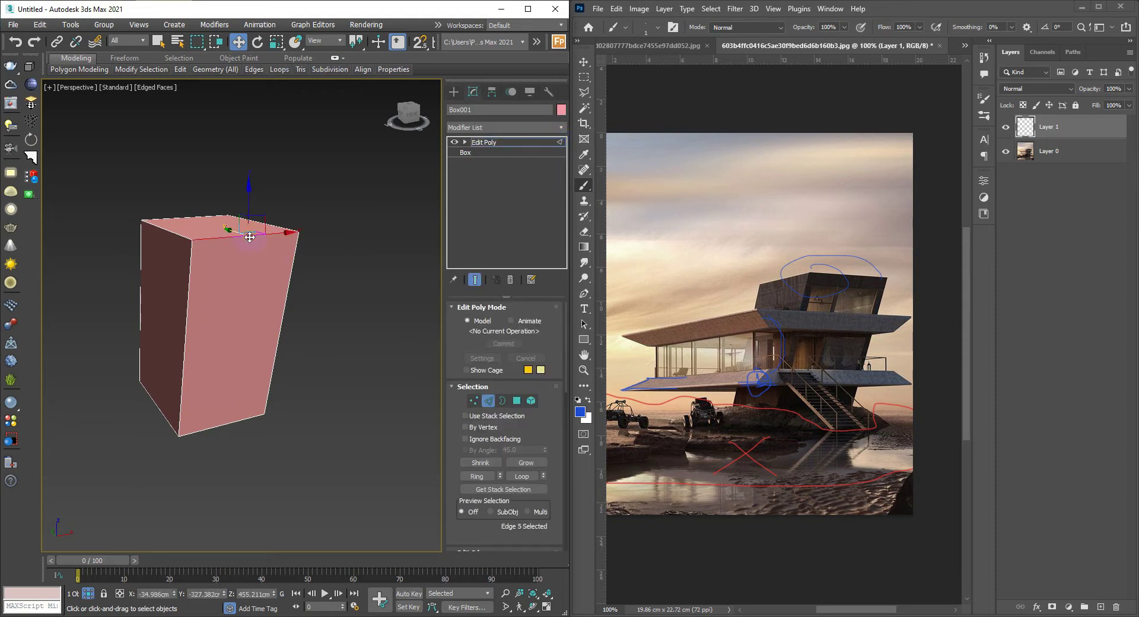
mouse_move(255, 248)
alt+middle_down()
mouse_move(228, 314)
mouse_move(287, 337)
alt+middle_up()
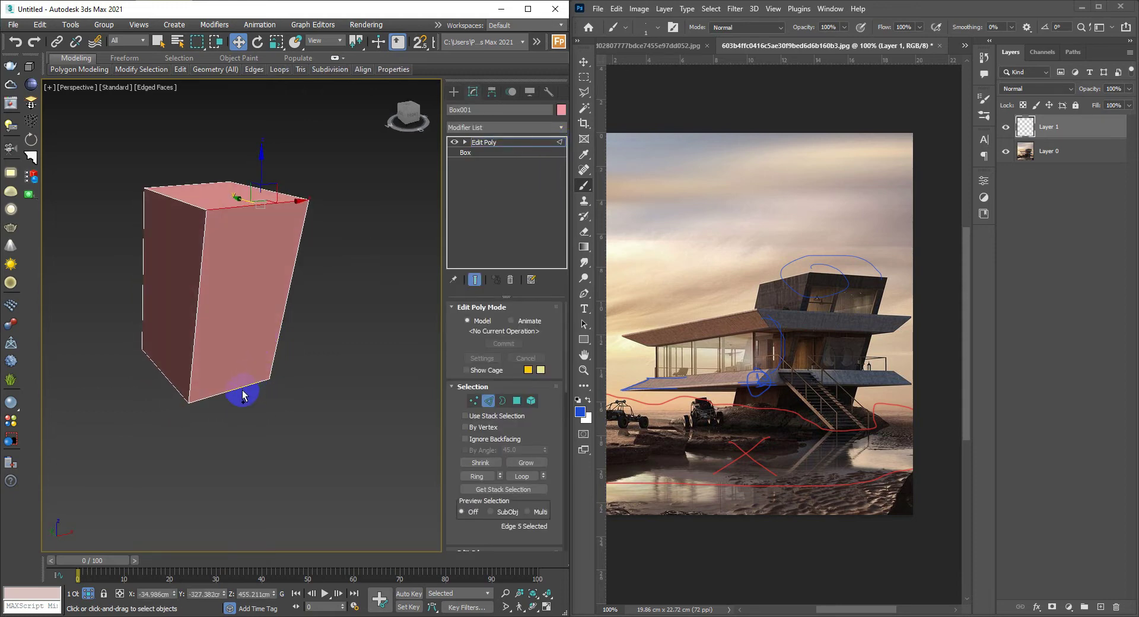
ctrl+click(242, 389)
alt+middle_drag(242, 390, 246, 381)
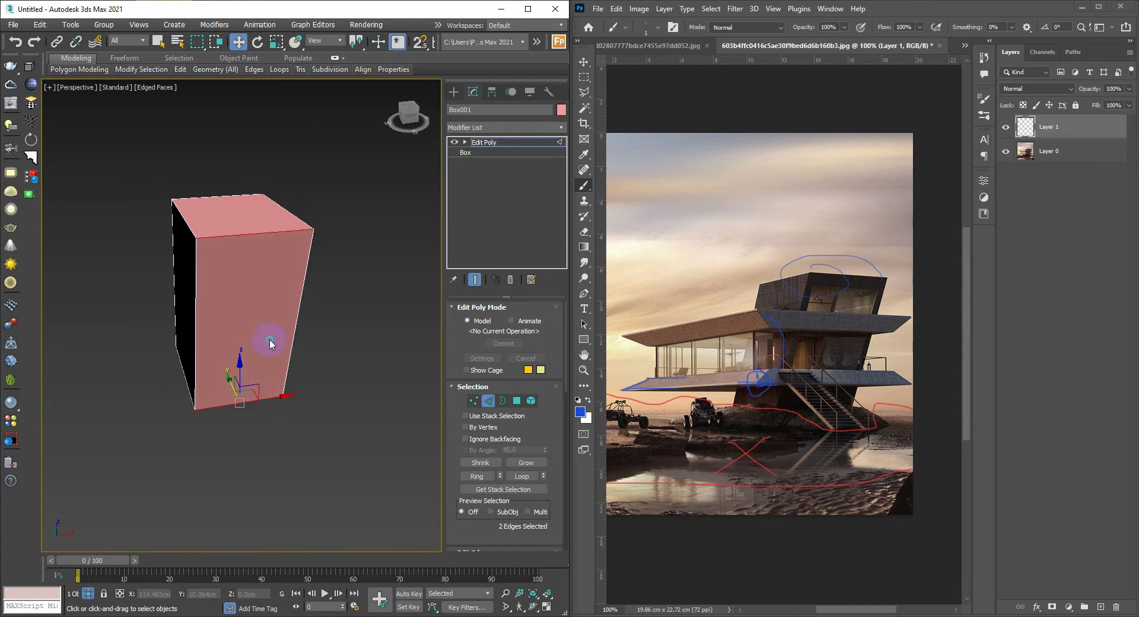
- Connect the two front edges with one segment, creating a vertical edge
right_click(270, 343)
click(143, 381)
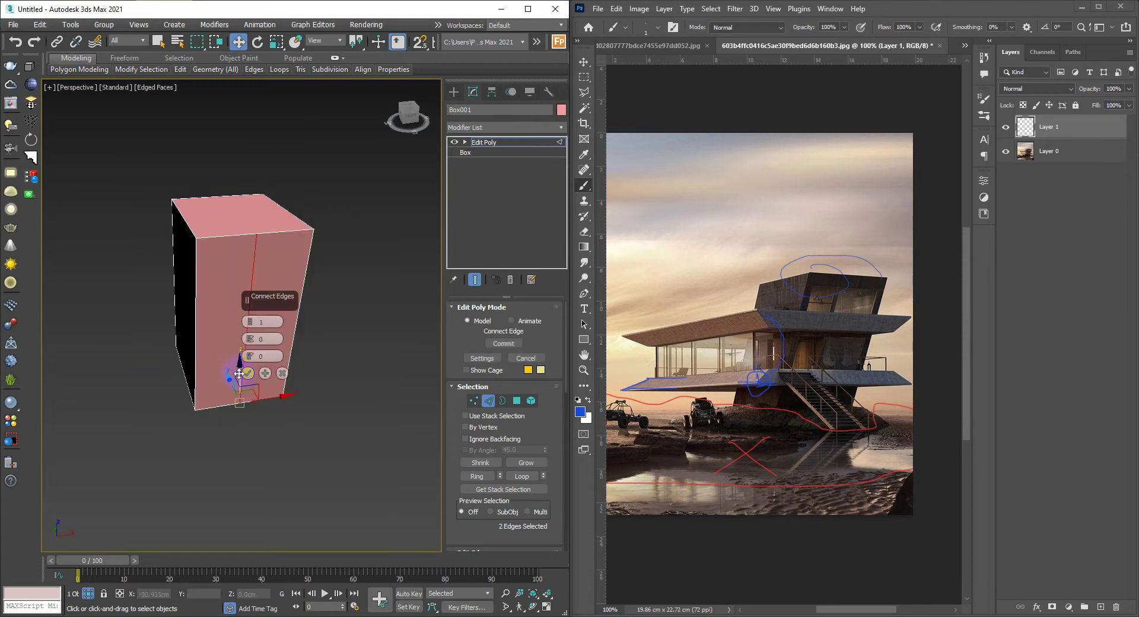
click(248, 373)
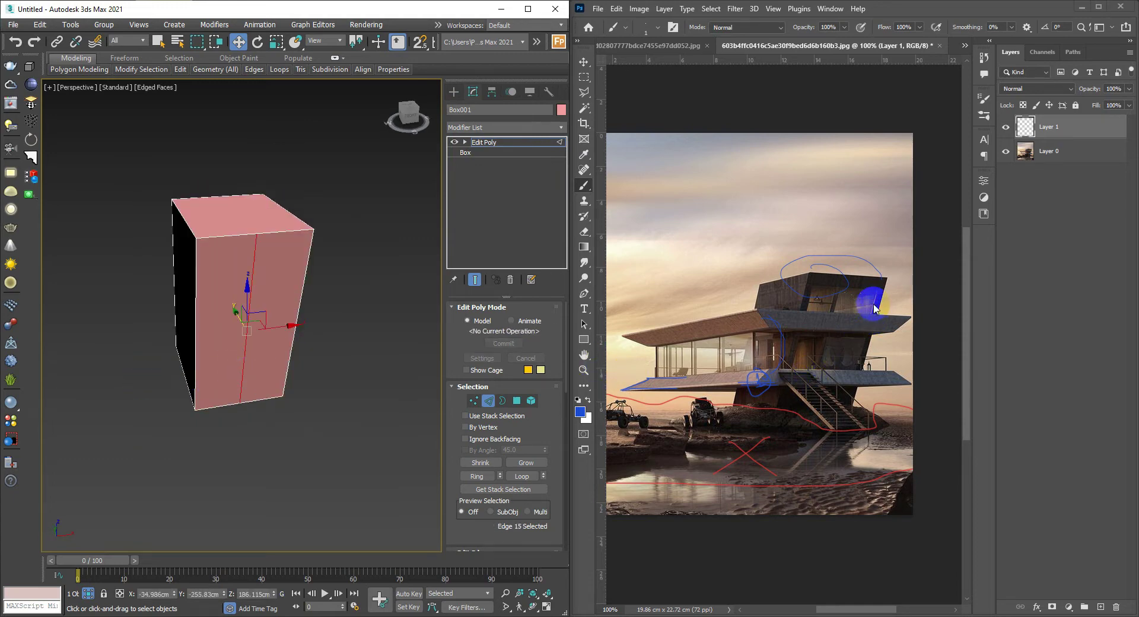
scroll(252, 287, up, 4)
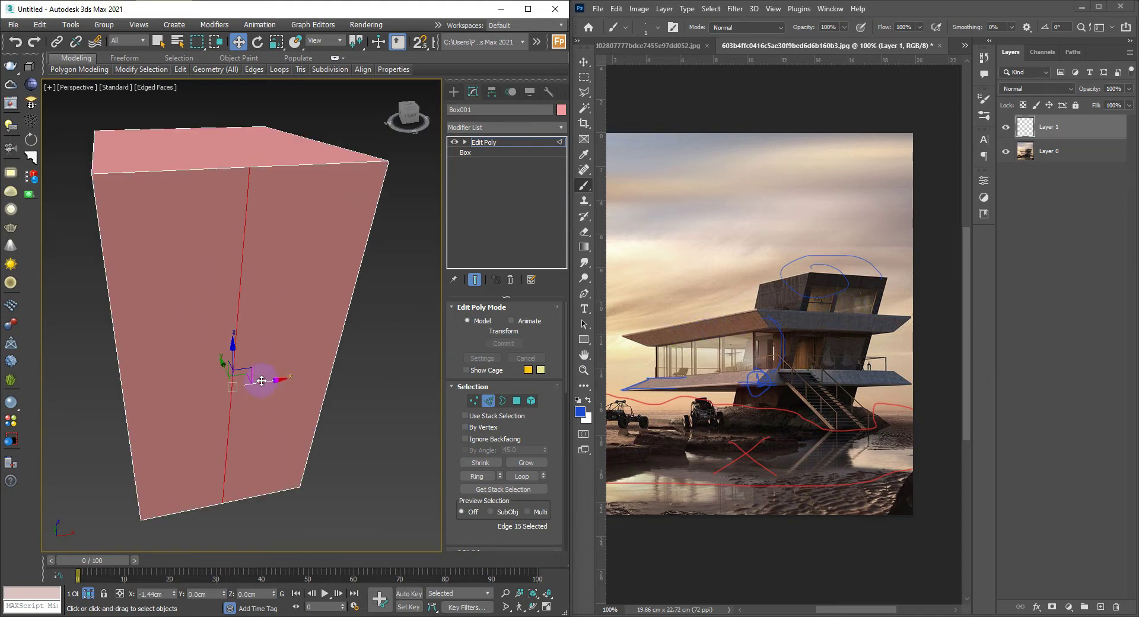
alt+middle_drag(249, 380, 265, 349)
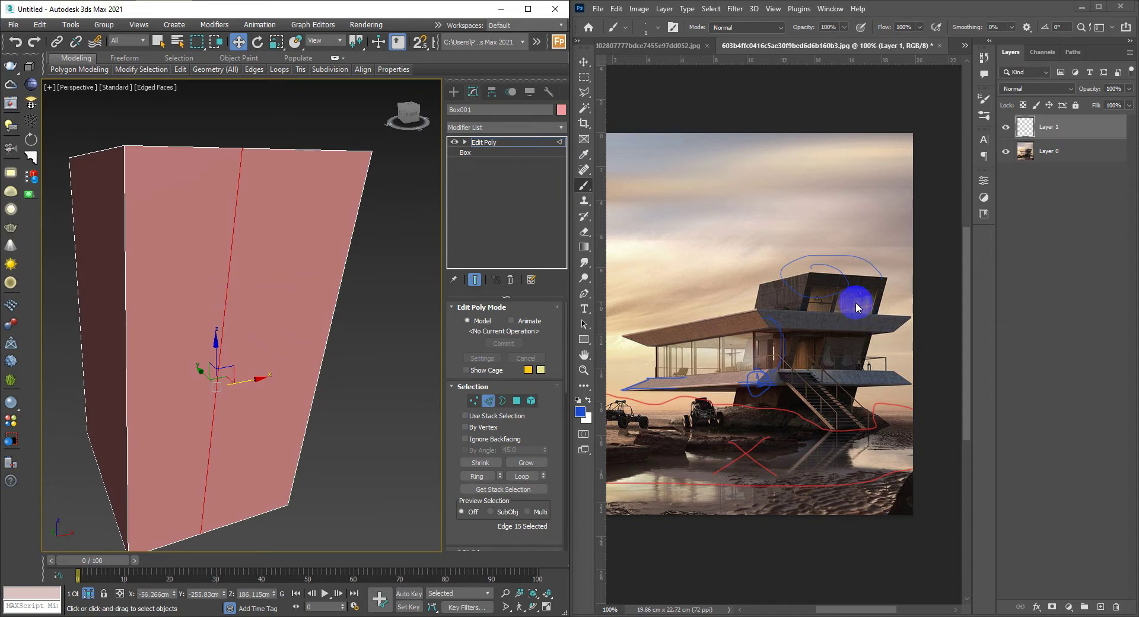
drag(866, 300, 882, 297)
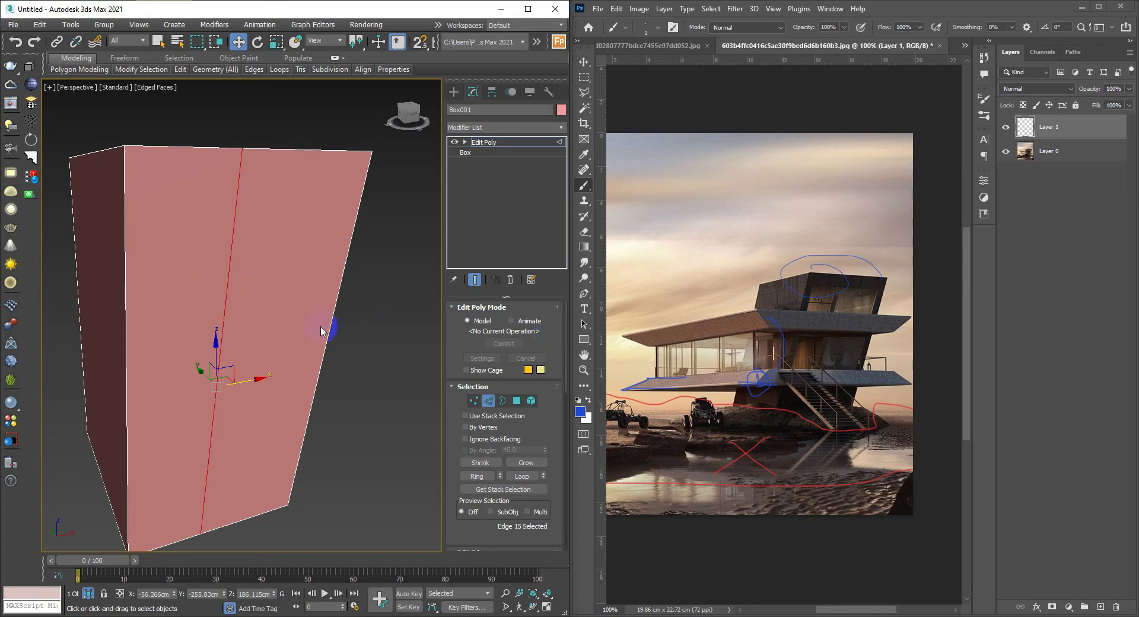
- Select both front polygons and inset them by 17.535 cm
key(4)
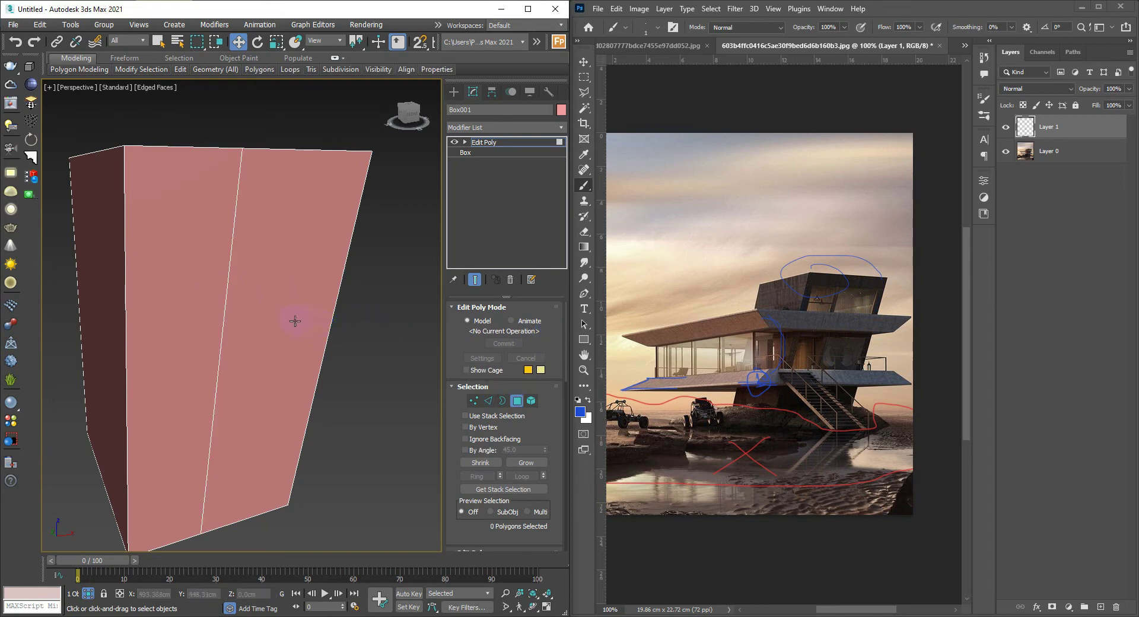
click(271, 296)
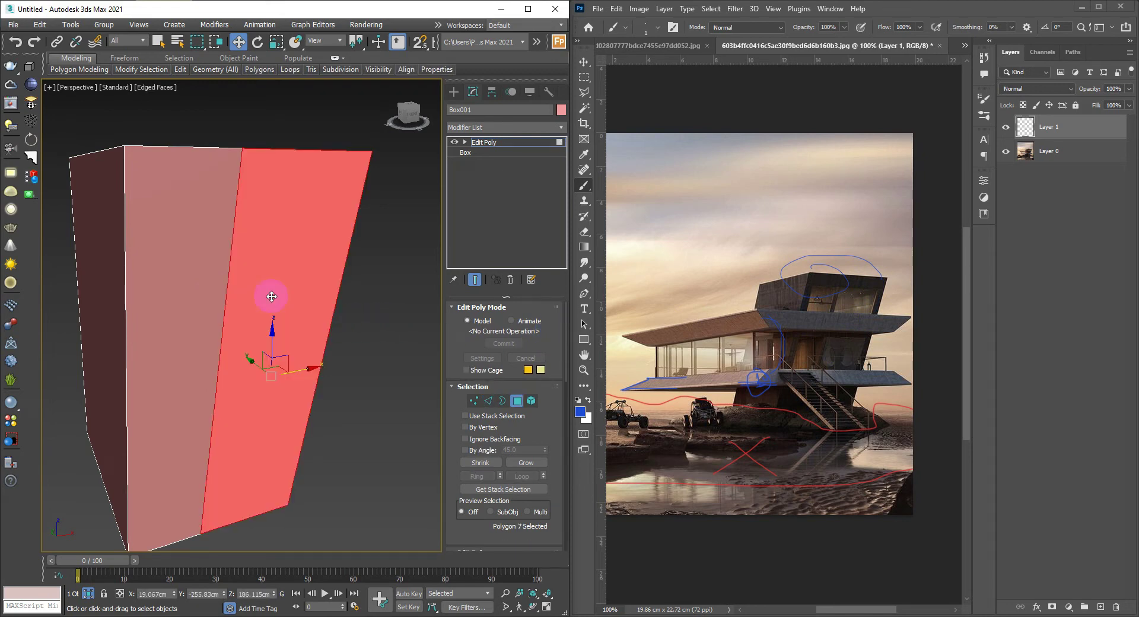
ctrl+click(209, 274)
mouse_move(223, 299)
alt+middle_down()
mouse_move(247, 287)
mouse_move(242, 322)
alt+middle_up()
right_click(256, 325)
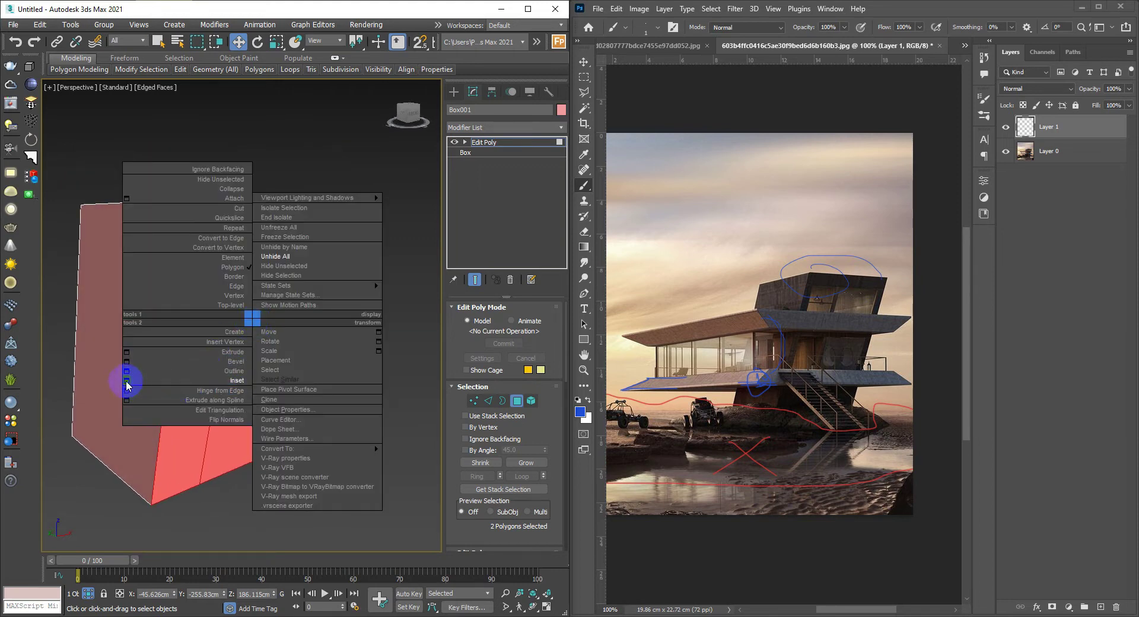
click(126, 381)
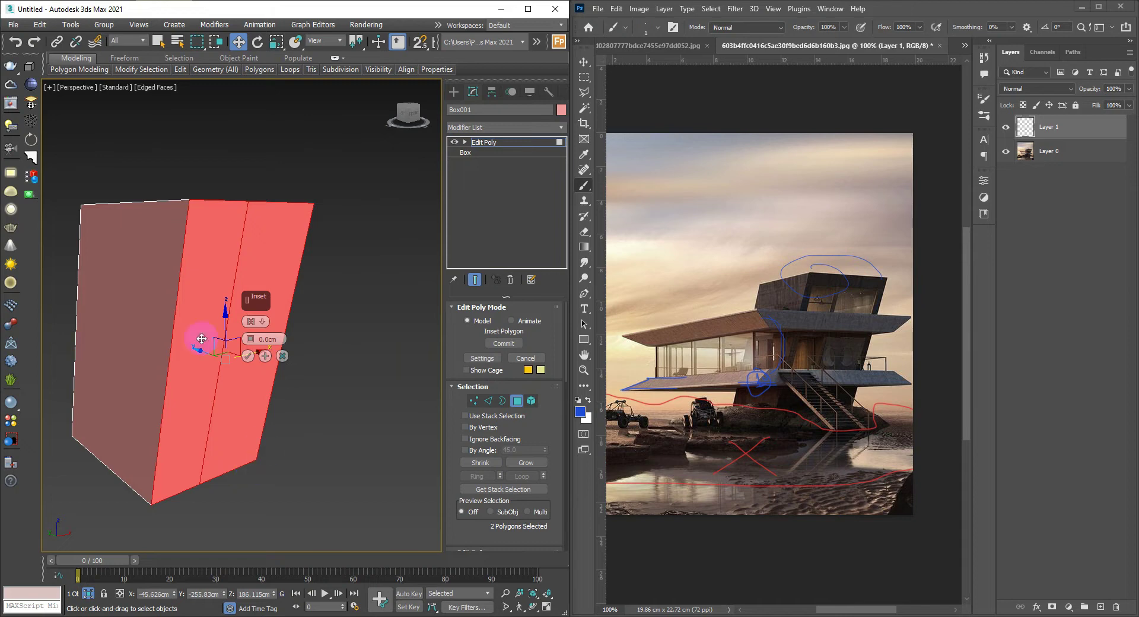
drag(249, 340, 249, 319)
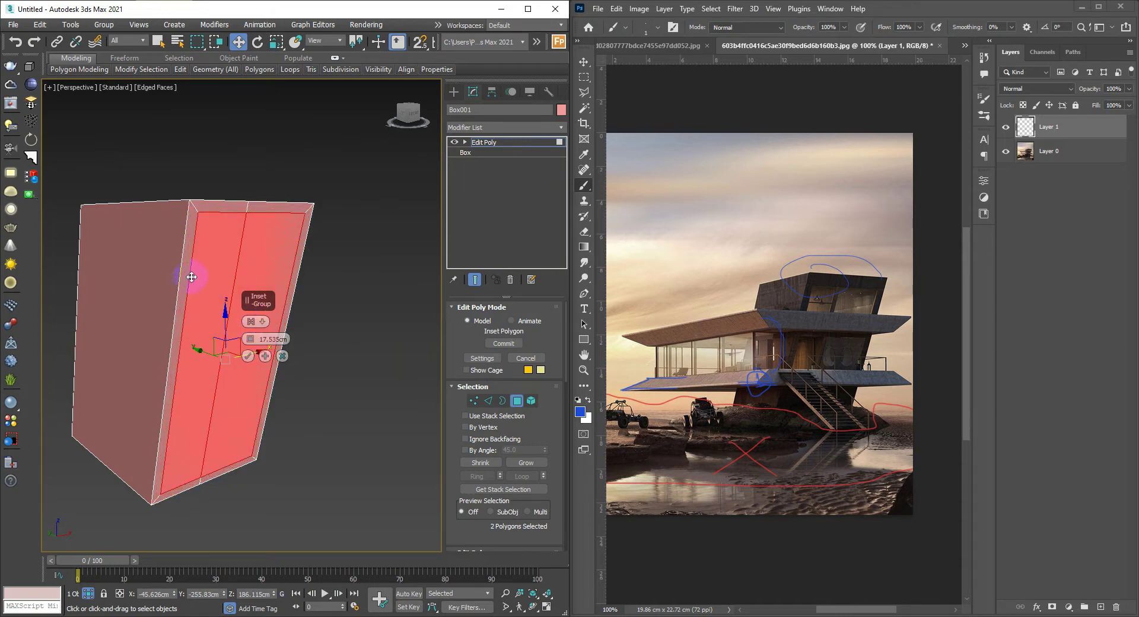
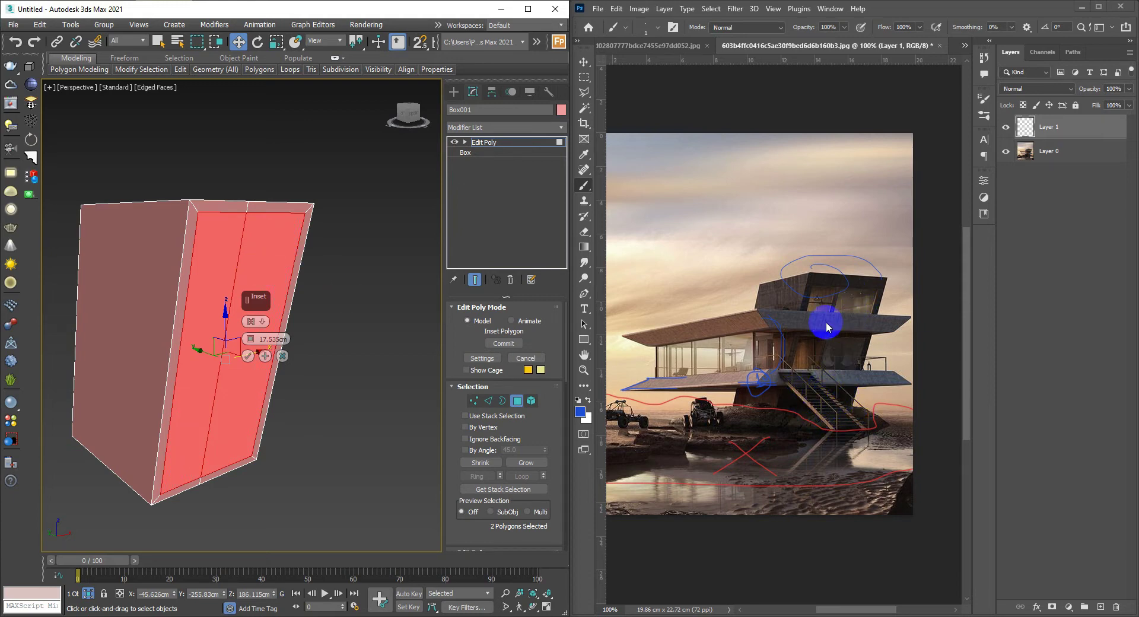
- Connect the ring of glass-wall edges with a new edge slid to -23
click(282, 355)
mouse_move(280, 354)
middle_down()
mouse_move(256, 337)
mouse_move(343, 338)
middle_up()
right_click(297, 375)
click(299, 313)
double_click(305, 323)
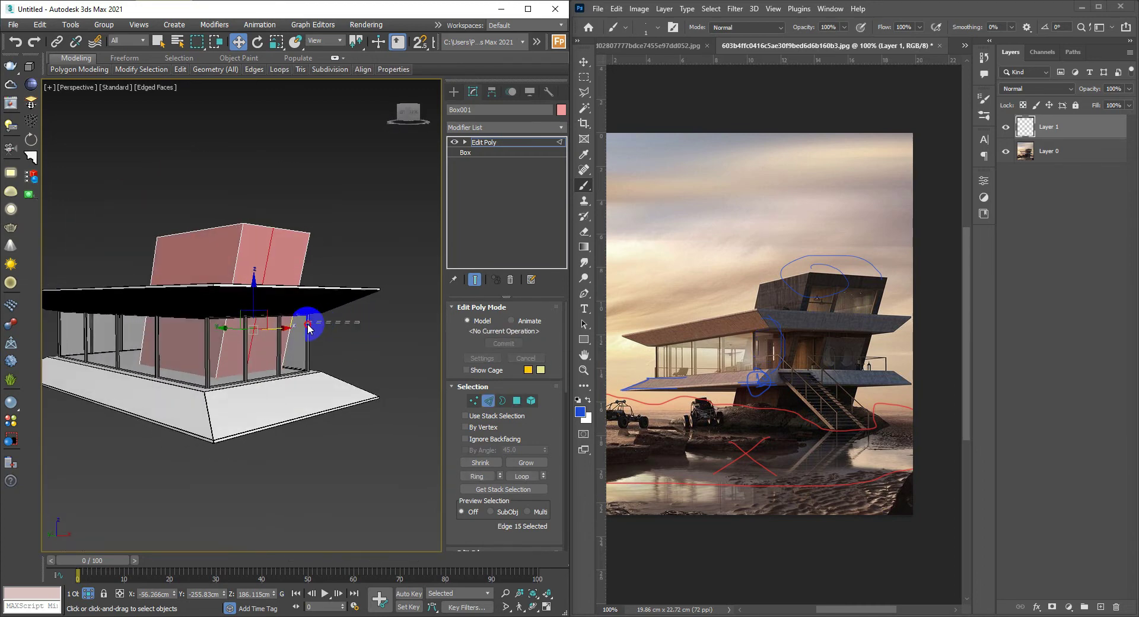
right_click(341, 372)
click(217, 403)
scroll(264, 371, up, 2)
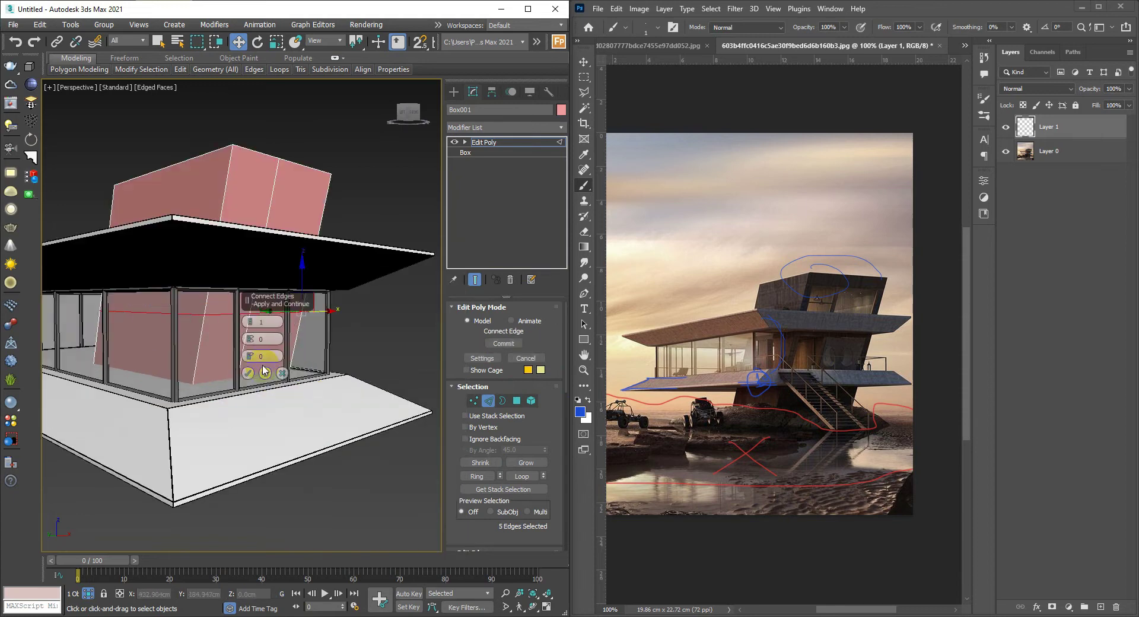
scroll(265, 372, up, 2)
drag(249, 356, 229, 458)
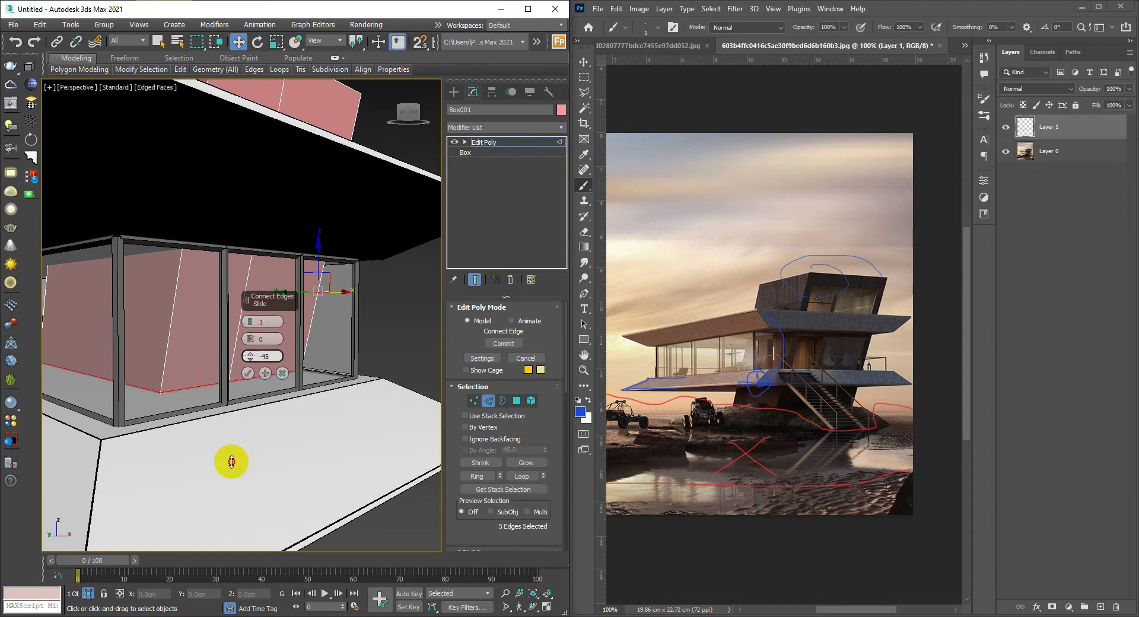
click(248, 375)
scroll(247, 374, down, 5)
alt+middle_drag(247, 375, 325, 291)
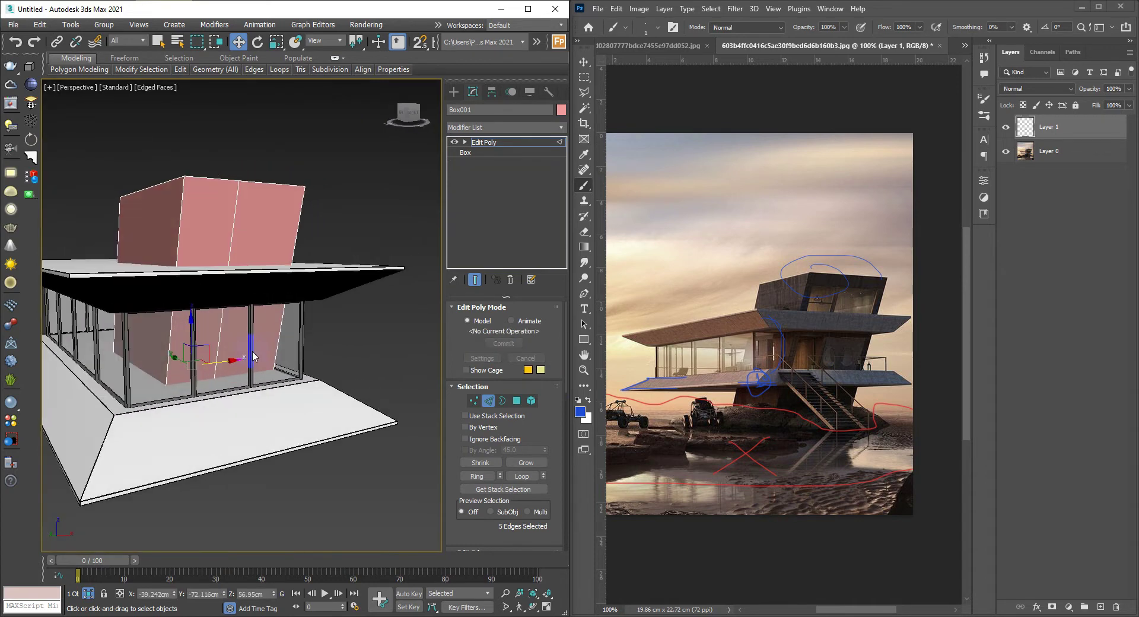
- Isolate the pink box and select its two upper front polygons
key(2)
key(alt+q)
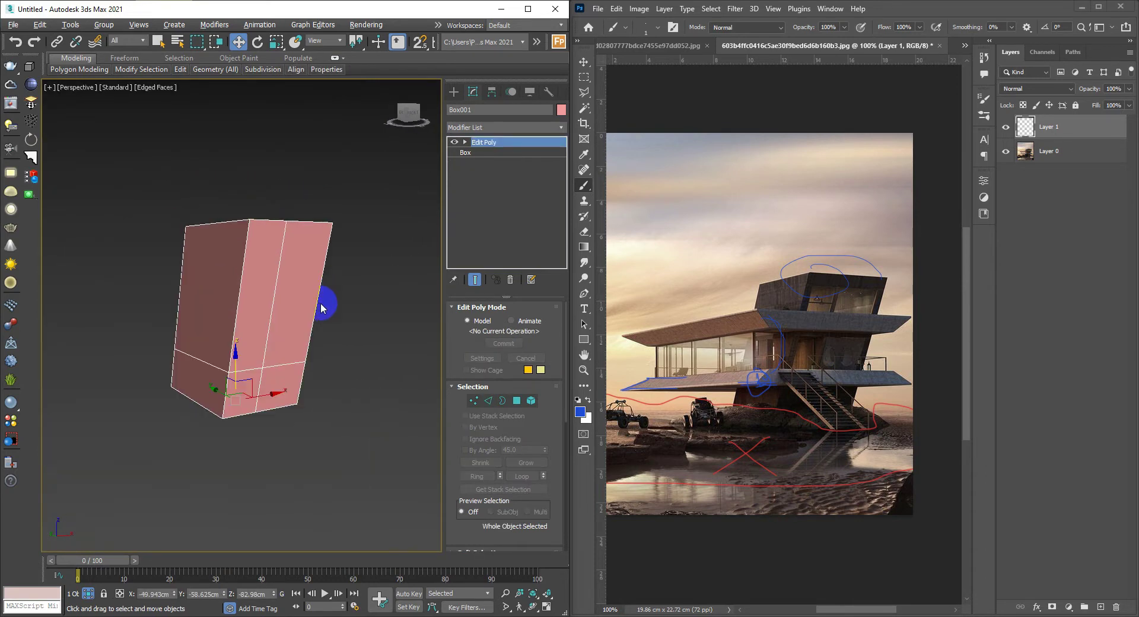
mouse_move(290, 321)
alt+middle_down()
mouse_move(240, 362)
mouse_move(271, 367)
alt+middle_up()
key(4)
click(276, 356)
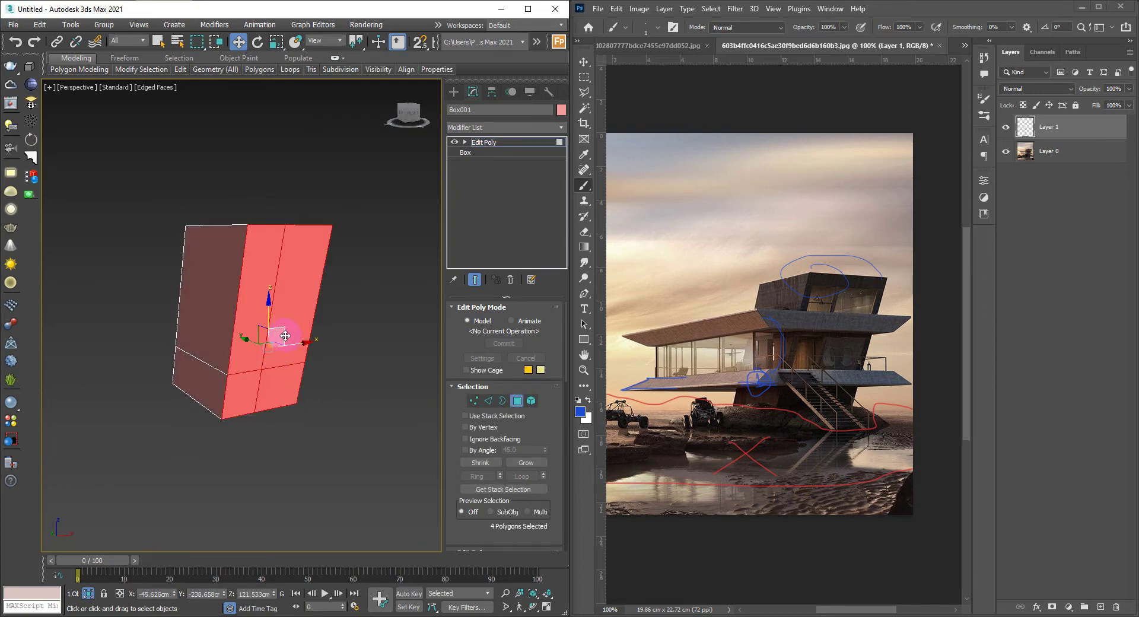
click(285, 325)
ctrl+click(262, 292)
mouse_move(262, 292)
alt+middle_down()
mouse_move(294, 292)
mouse_move(319, 276)
alt+middle_up()
- Inset the two front panels By Polygon at 13.151cm and push them into the box
right_click(271, 317)
click(173, 353)
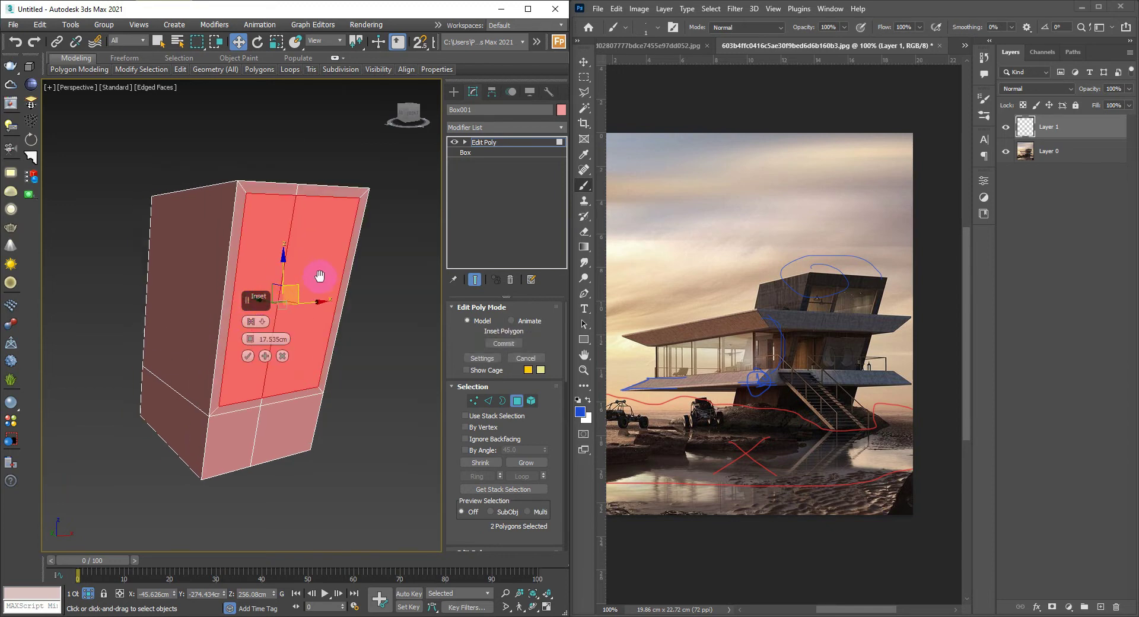
scroll(319, 276, up, 2)
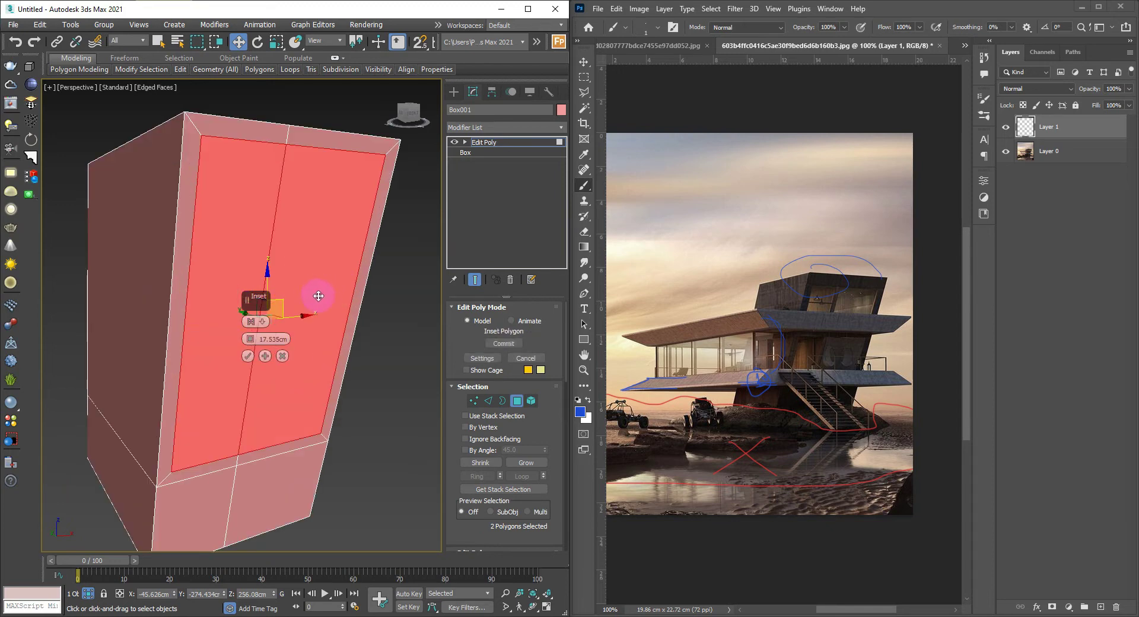
click(251, 323)
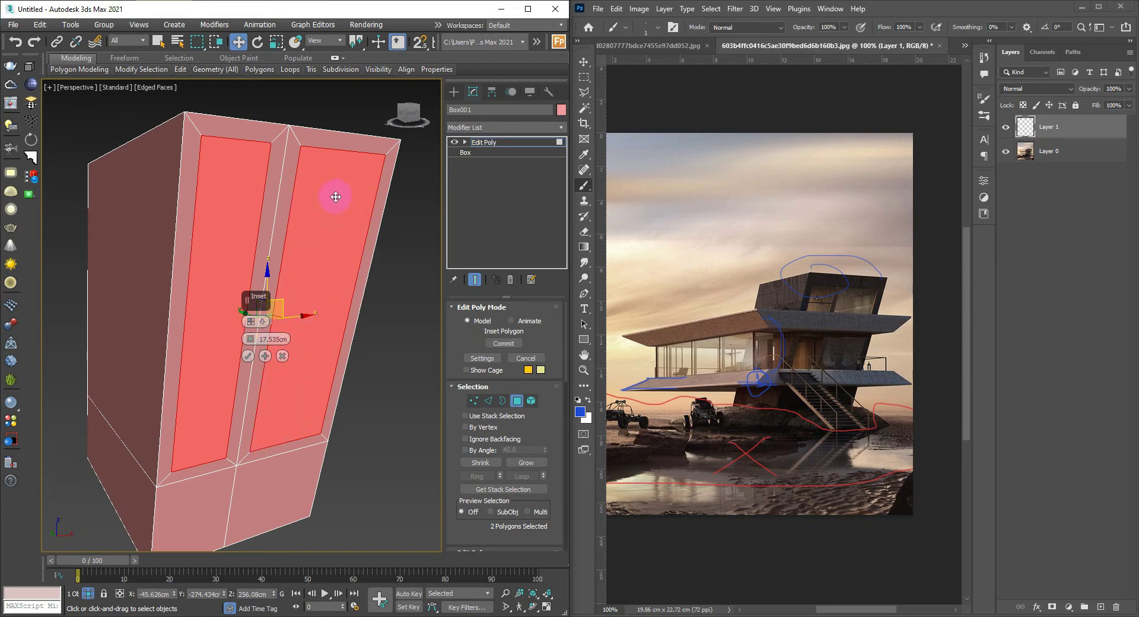
drag(251, 340, 253, 342)
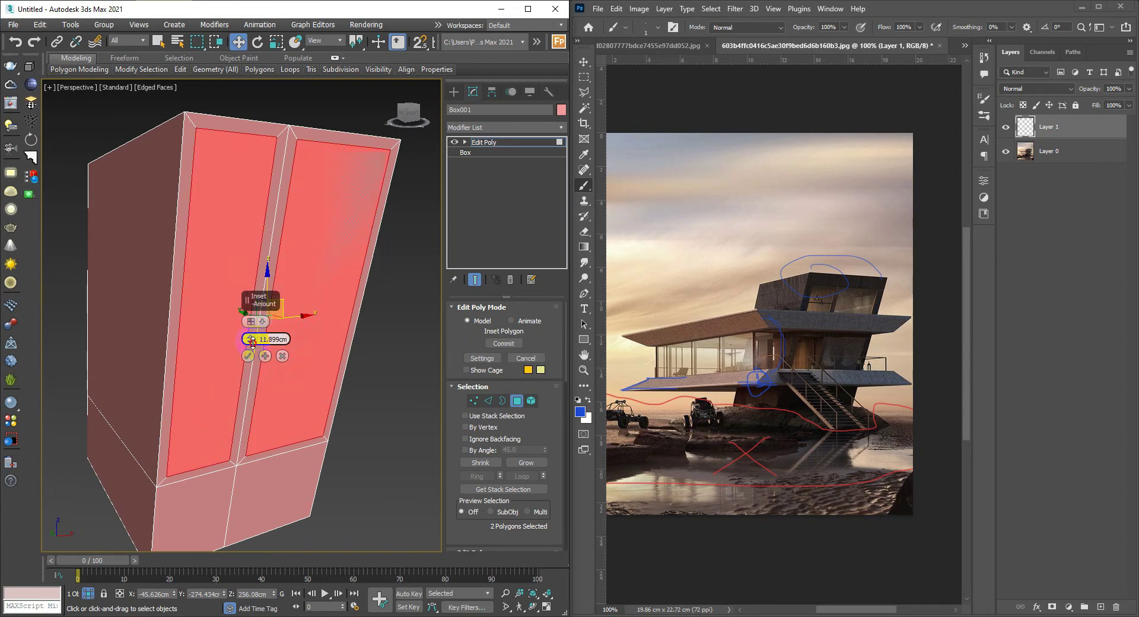
drag(252, 342, 254, 346)
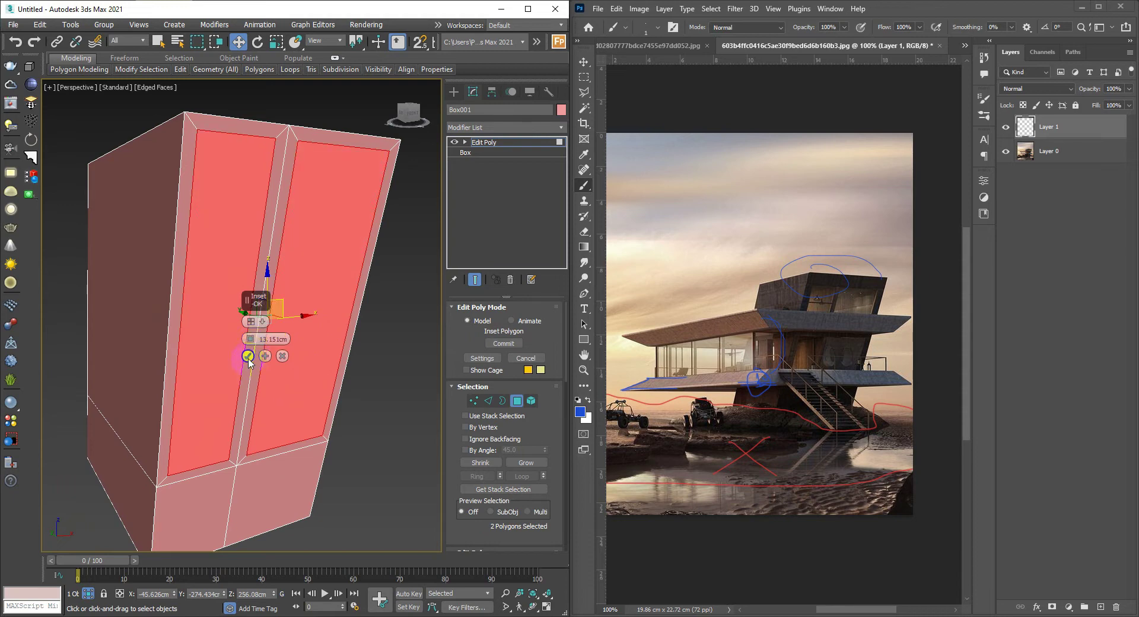
click(248, 356)
mouse_move(249, 352)
alt+middle_down()
mouse_move(306, 314)
mouse_move(303, 266)
alt+middle_up()
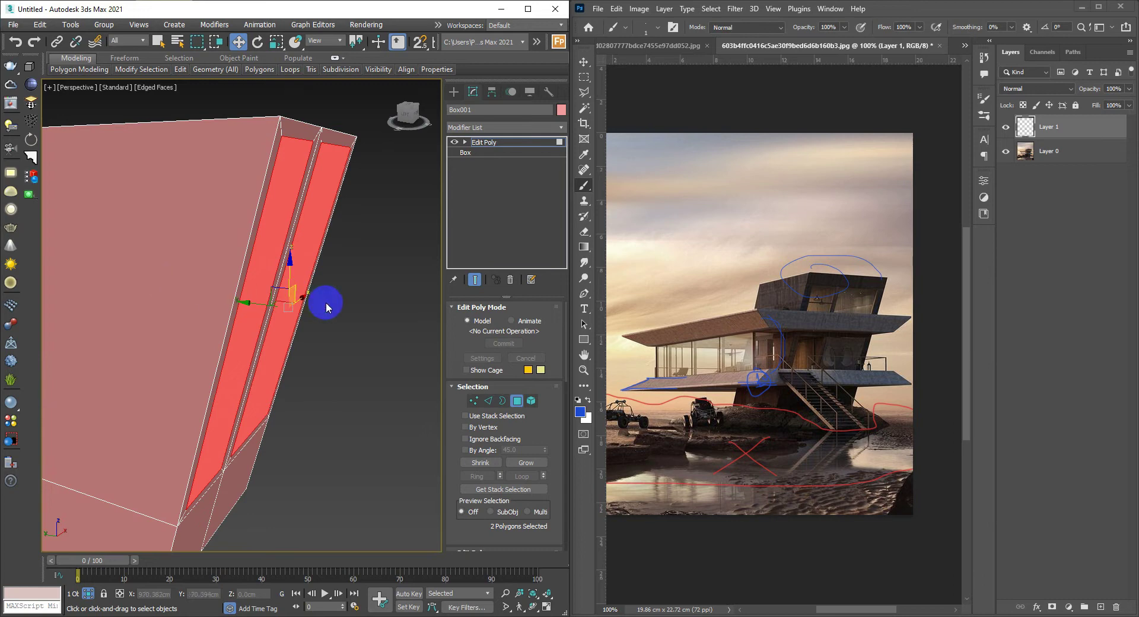
drag(254, 299, 236, 303)
- Extrude the two front panels inward by -1.0cm
right_click(310, 311)
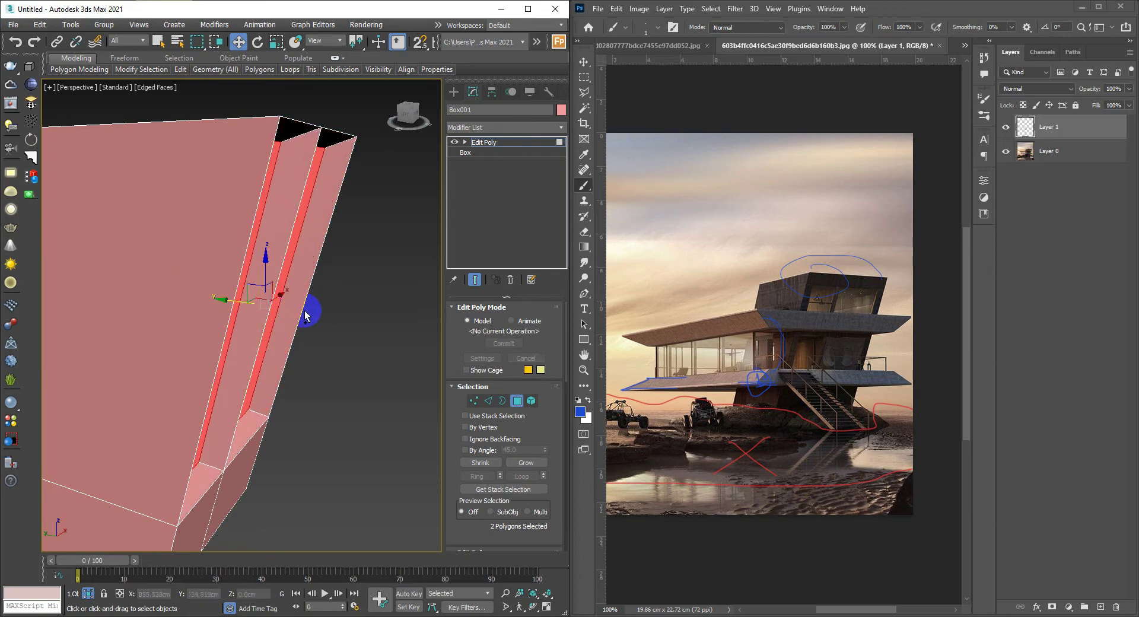
right_click(370, 316)
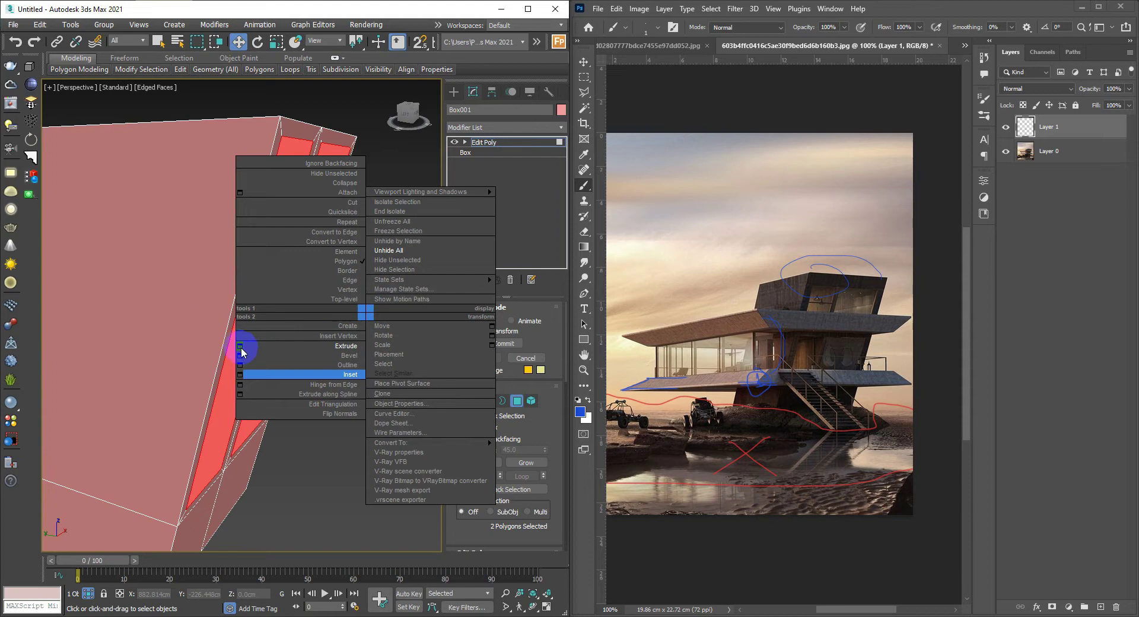
click(242, 349)
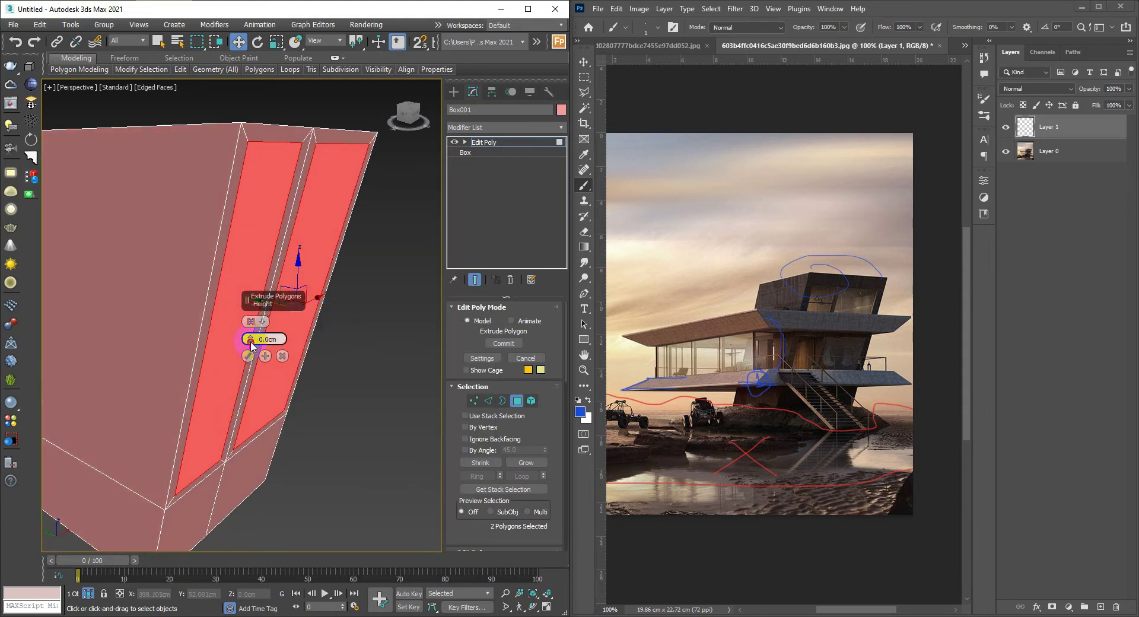
drag(250, 341, 227, 195)
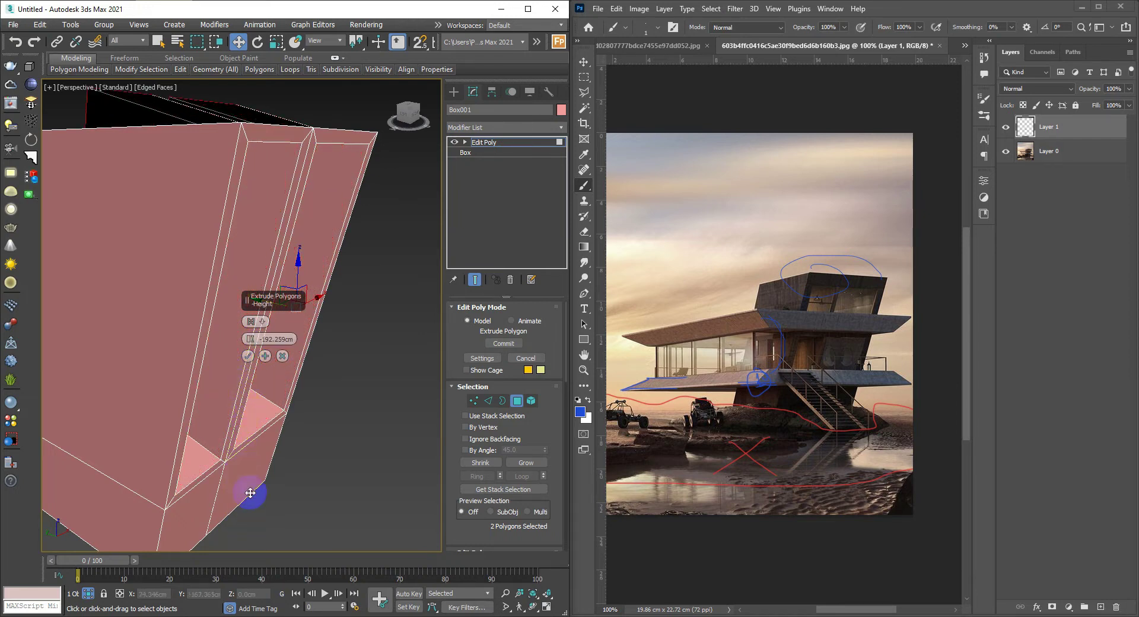
mouse_move(227, 195)
alt+middle_down()
mouse_move(168, 181)
mouse_move(194, 180)
mouse_move(188, 158)
mouse_move(133, 184)
mouse_move(243, 186)
alt+middle_up()
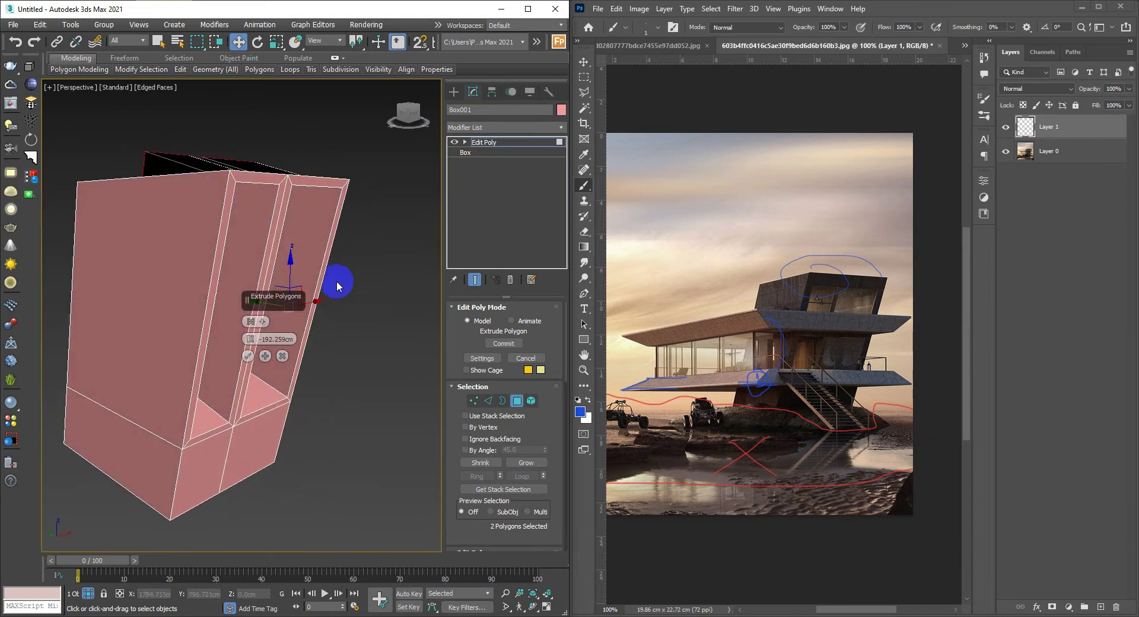
key(ctrl+z)
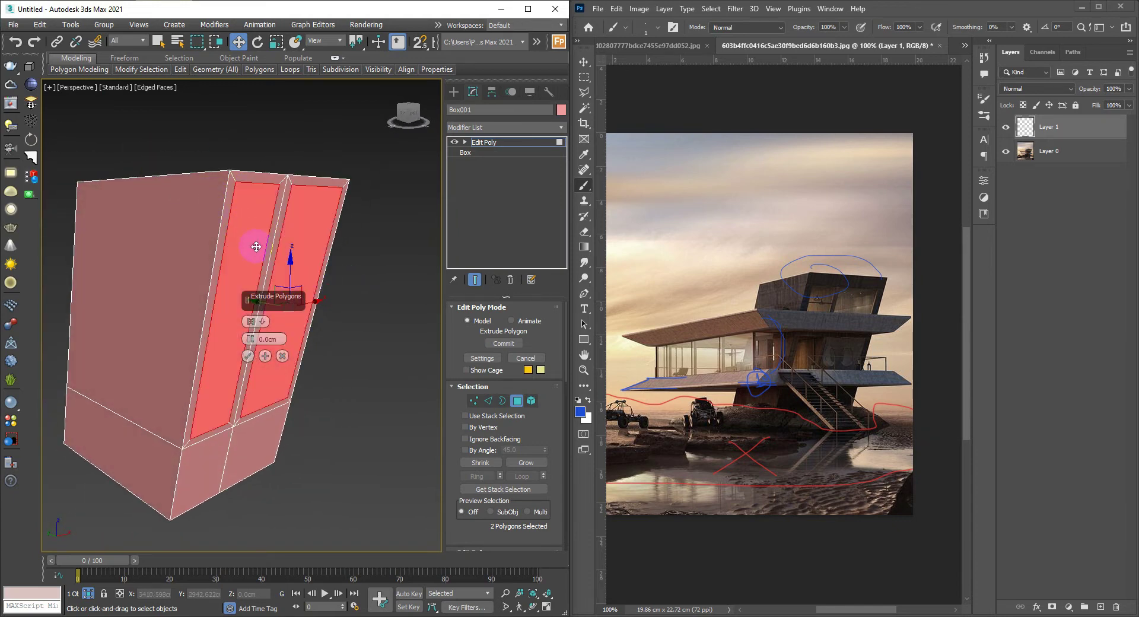
alt+middle_drag(257, 246, 289, 284)
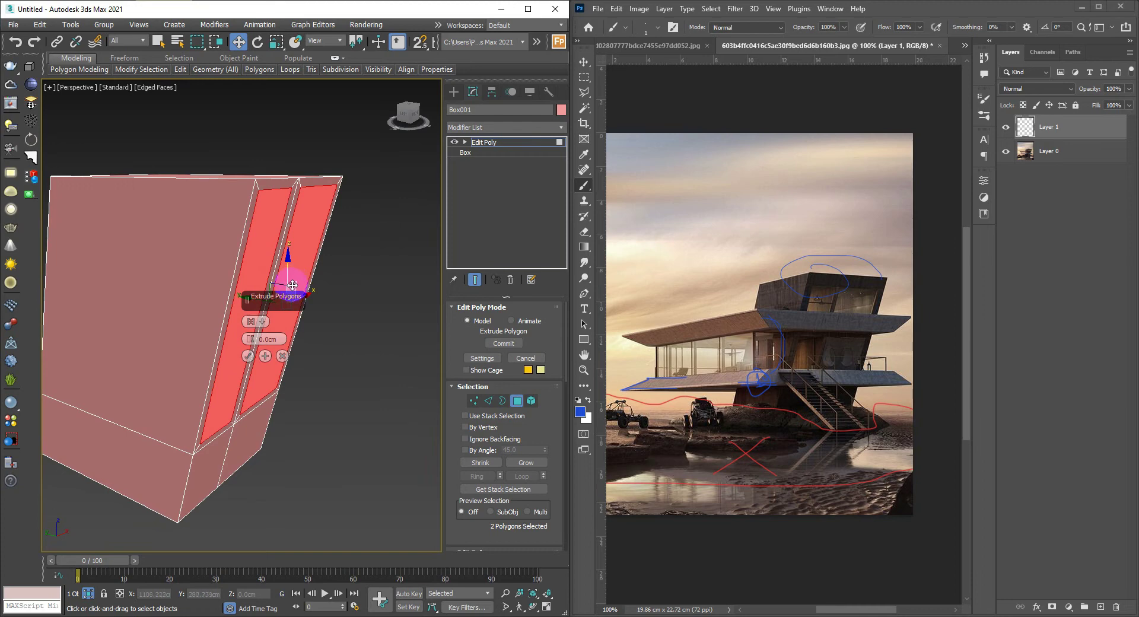
scroll(273, 339, up, 5)
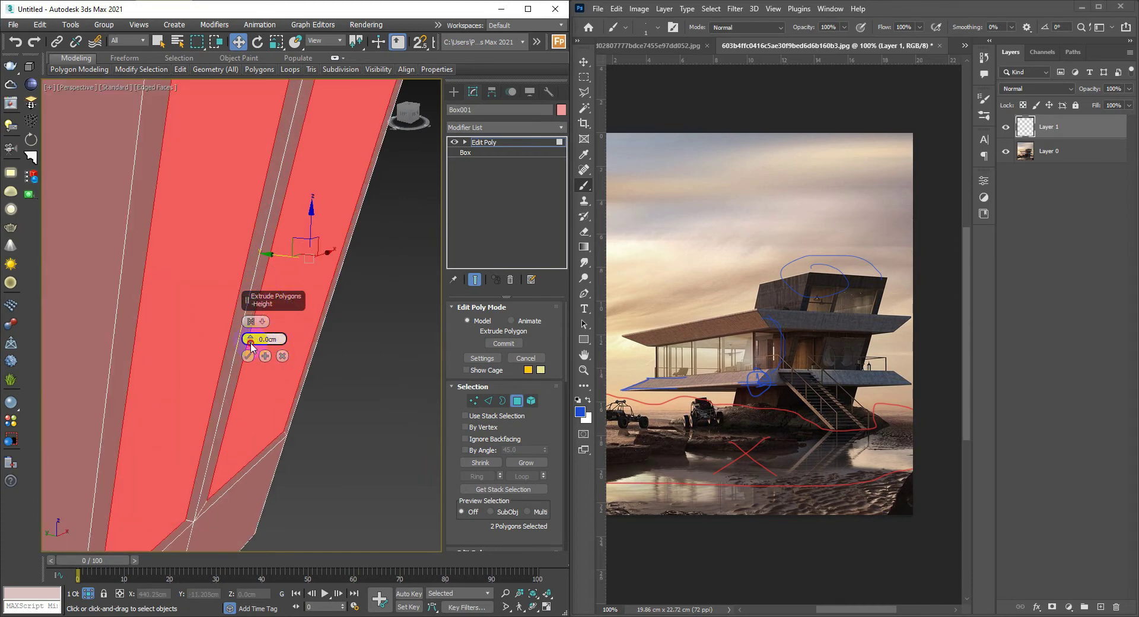
drag(251, 345, 252, 343)
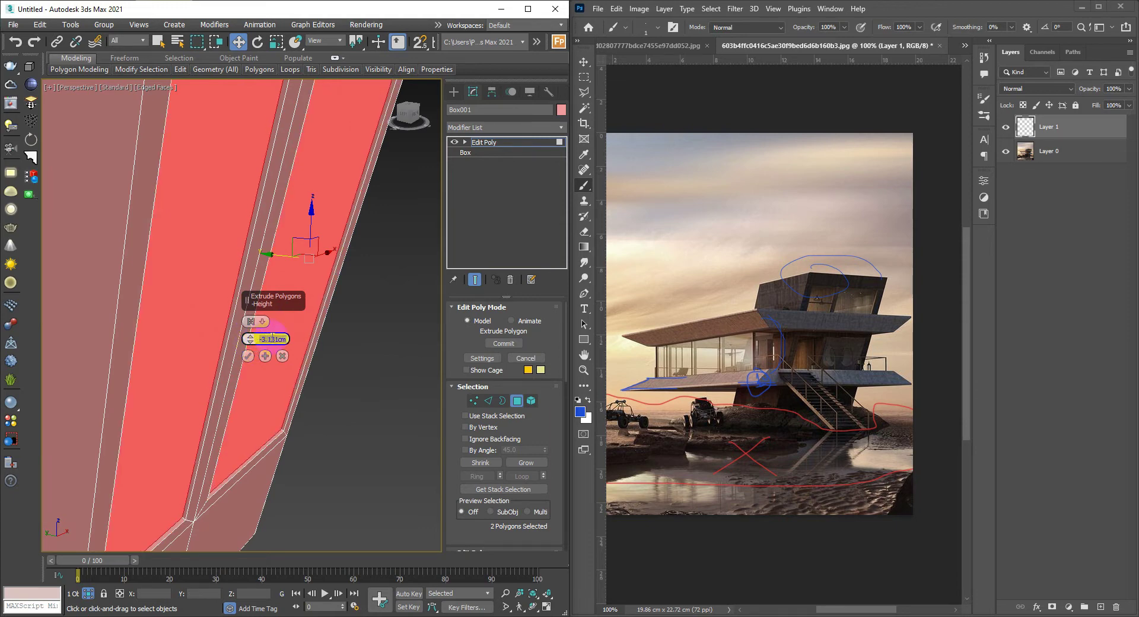
text(-1)
key(Return)
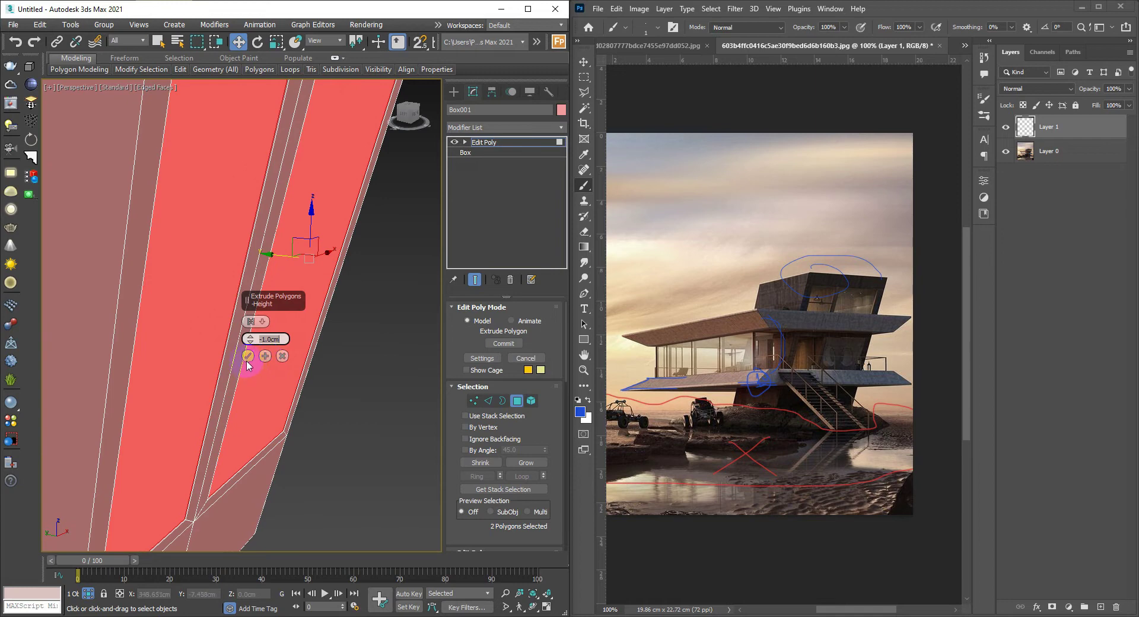
click(248, 356)
mouse_move(249, 350)
alt+middle_down()
mouse_move(312, 315)
mouse_move(330, 284)
mouse_move(350, 345)
mouse_move(330, 343)
alt+middle_up()
- In wireframe, move the two panels about 155cm back along Y, then restore Edged Faces
key(F3)
alt+middle_drag(312, 303, 336, 323)
drag(336, 323, 174, 314)
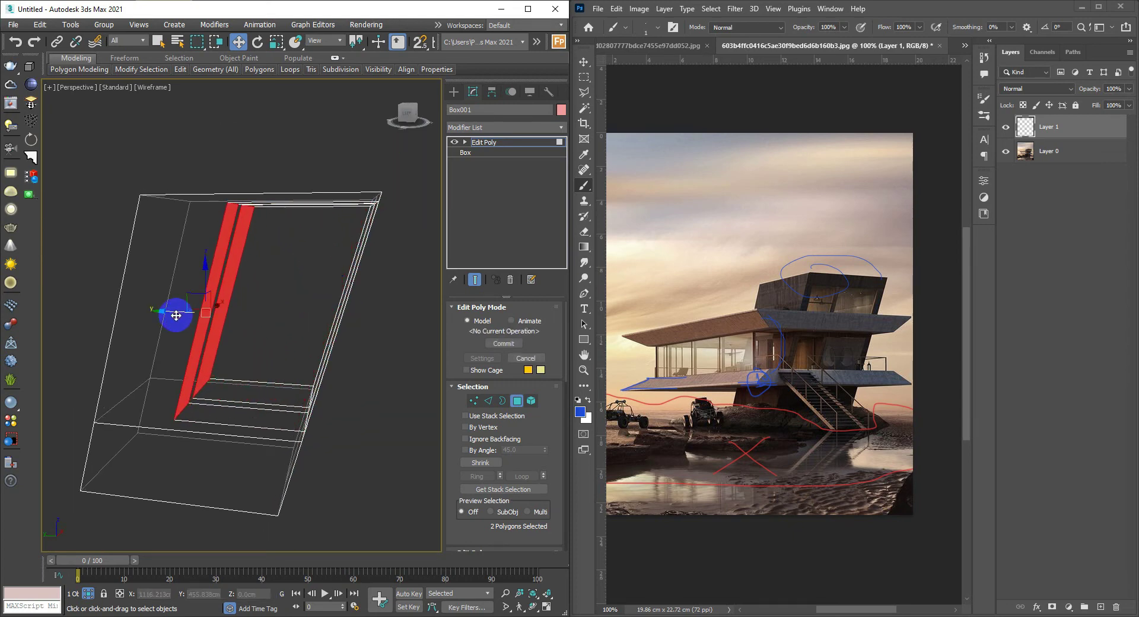
mouse_move(174, 315)
alt+middle_down()
mouse_move(234, 333)
mouse_move(188, 332)
mouse_move(279, 348)
mouse_move(219, 345)
mouse_move(354, 346)
alt+middle_up()
key(F3)
mouse_move(248, 315)
alt+middle_down()
mouse_move(311, 320)
mouse_move(137, 306)
alt+middle_up()
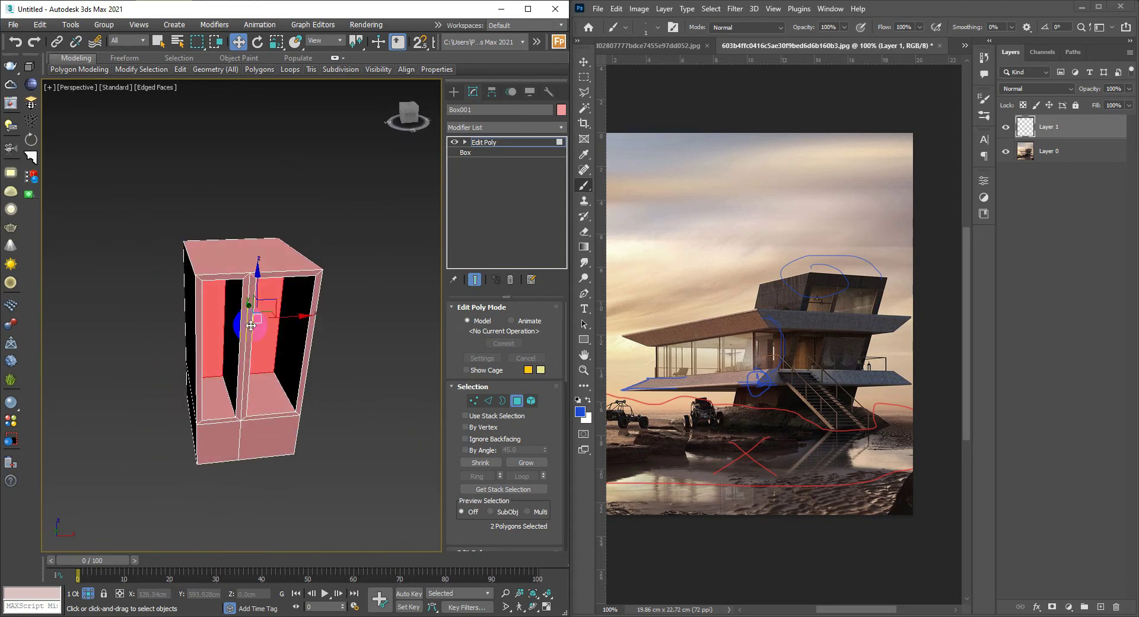
mouse_move(243, 331)
alt+middle_down()
mouse_move(287, 322)
mouse_move(187, 330)
alt+middle_up()
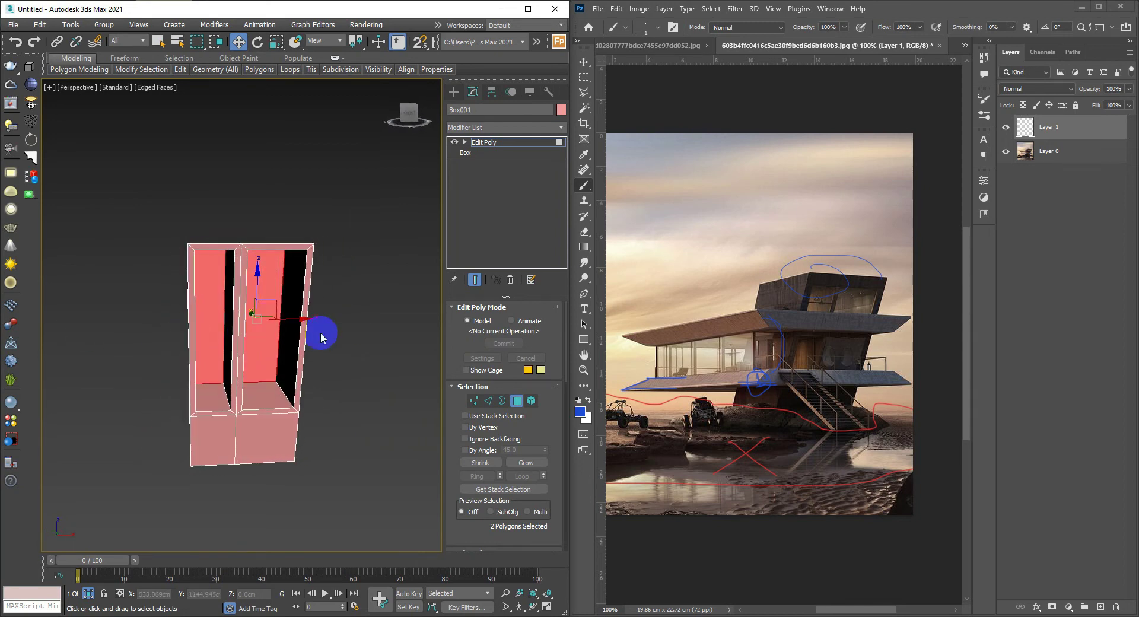
mouse_move(320, 338)
alt+middle_down()
mouse_move(243, 320)
mouse_move(298, 287)
alt+middle_up()
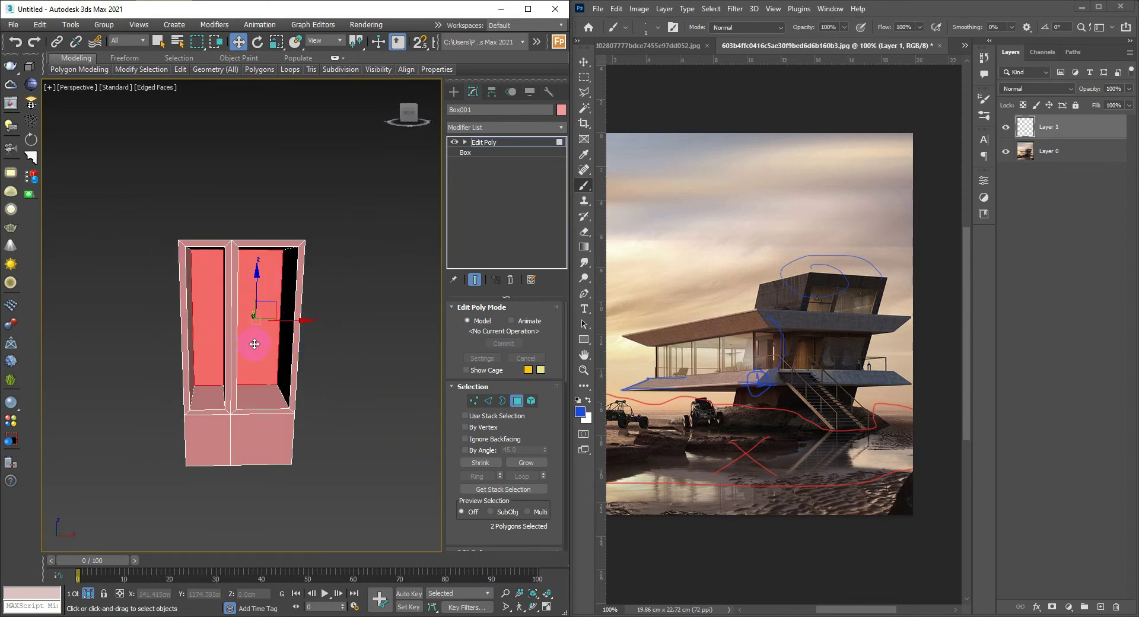
mouse_move(254, 344)
alt+middle_down()
mouse_move(279, 305)
mouse_move(355, 310)
mouse_move(288, 318)
alt+middle_up()
- Return to the full house scene and glance at the Material Editor and Object Color dialog
key(4)
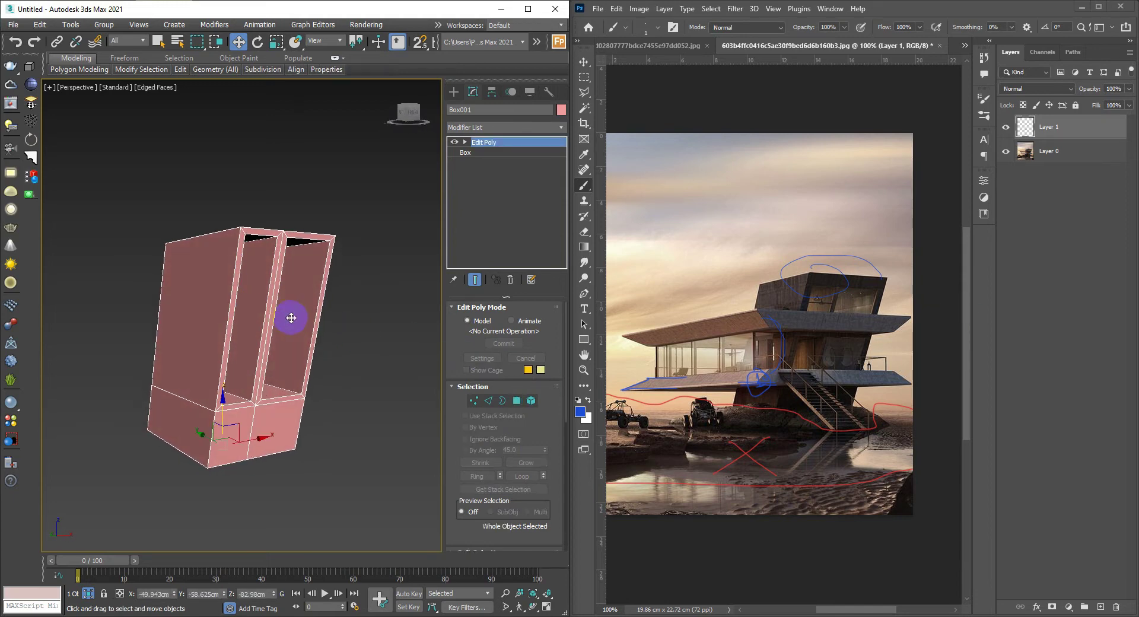
right_click(345, 335)
click(375, 292)
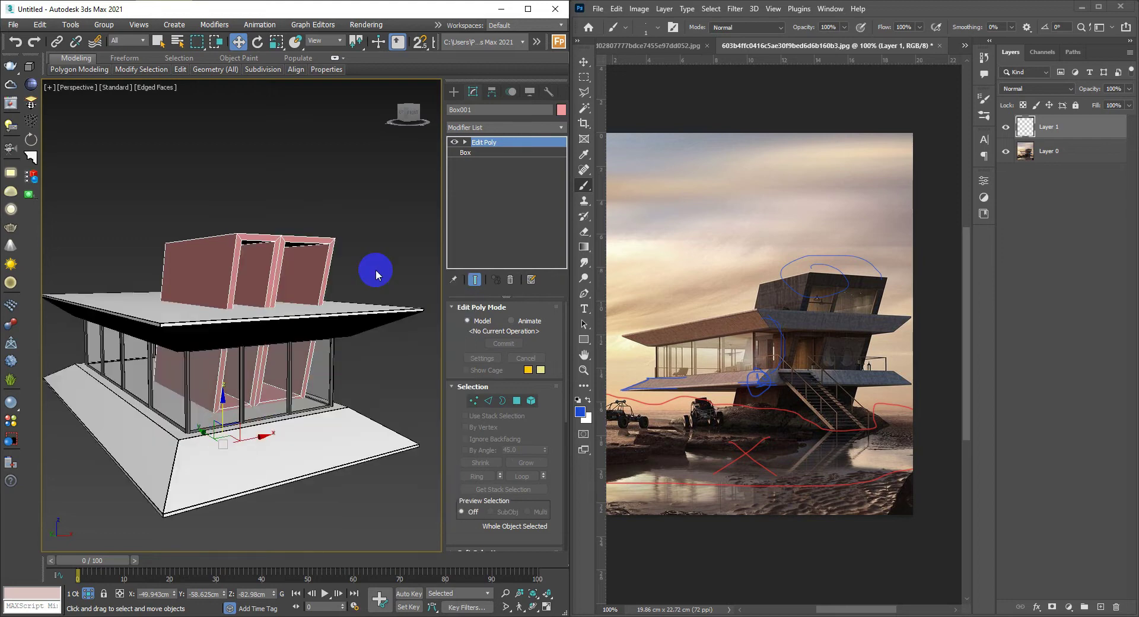
mouse_move(377, 267)
alt+middle_down()
mouse_move(318, 353)
mouse_move(267, 332)
mouse_move(305, 331)
mouse_move(325, 345)
mouse_move(333, 327)
alt+middle_up()
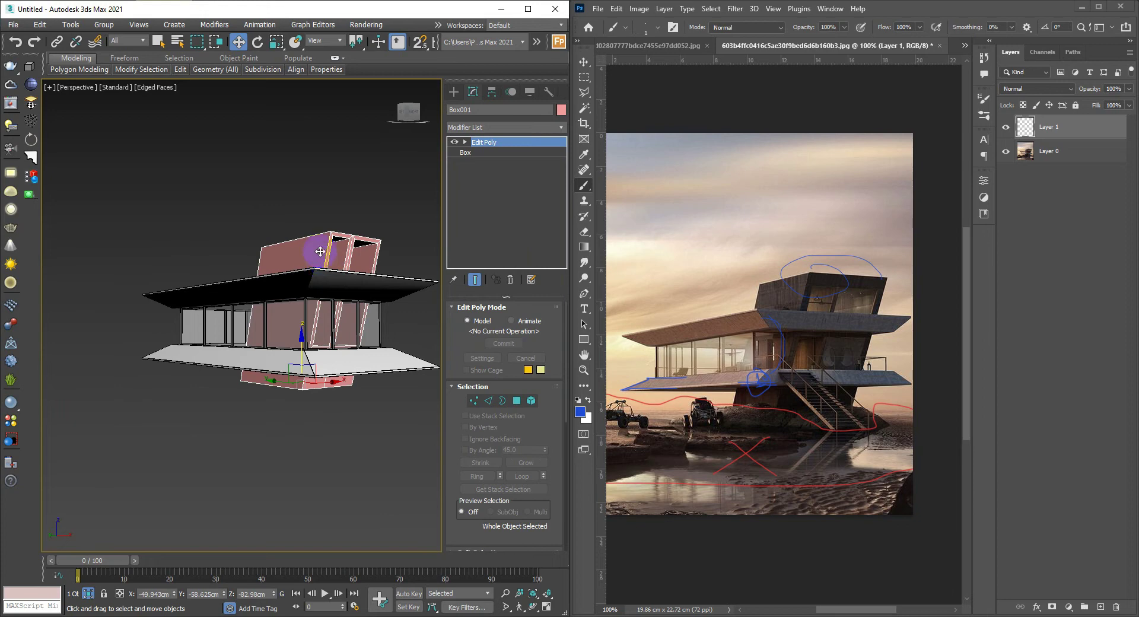
key(m)
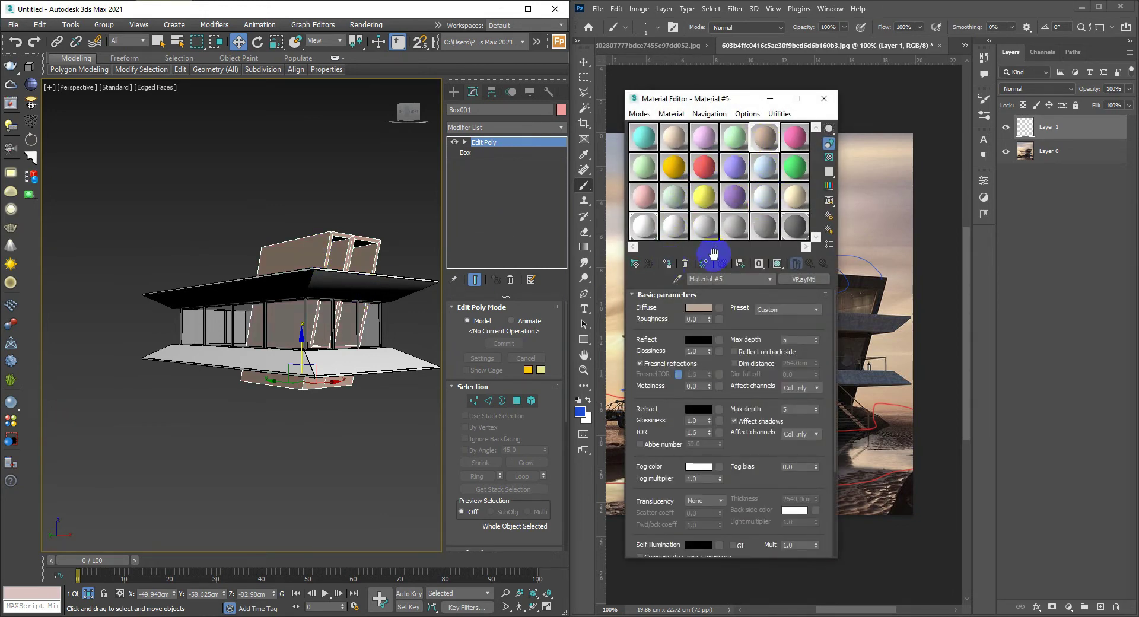
click(823, 98)
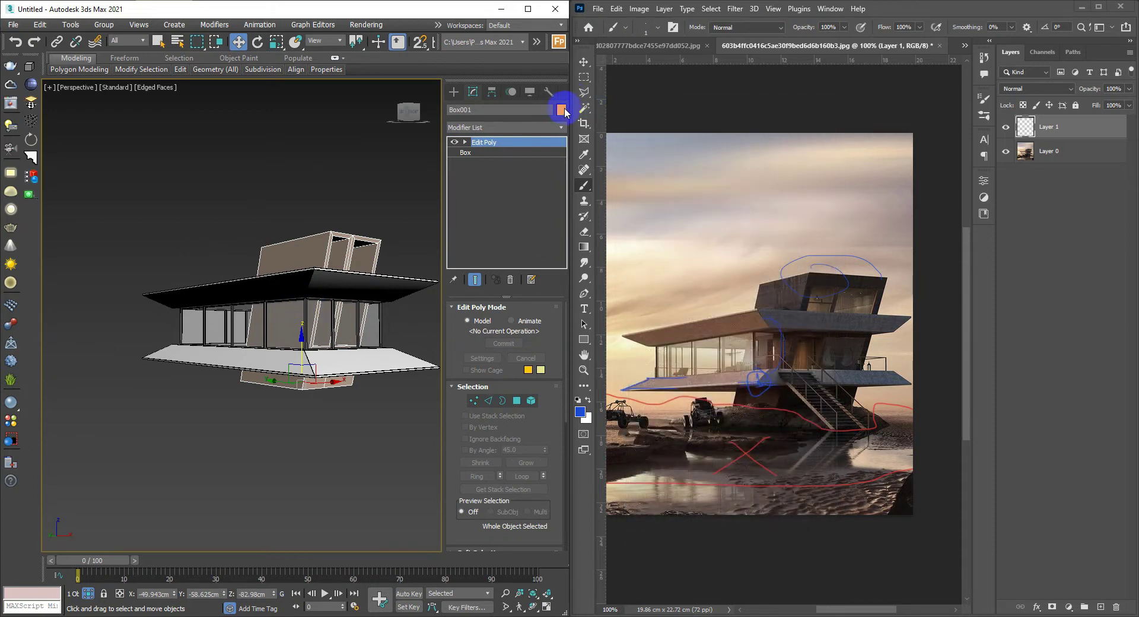
click(561, 109)
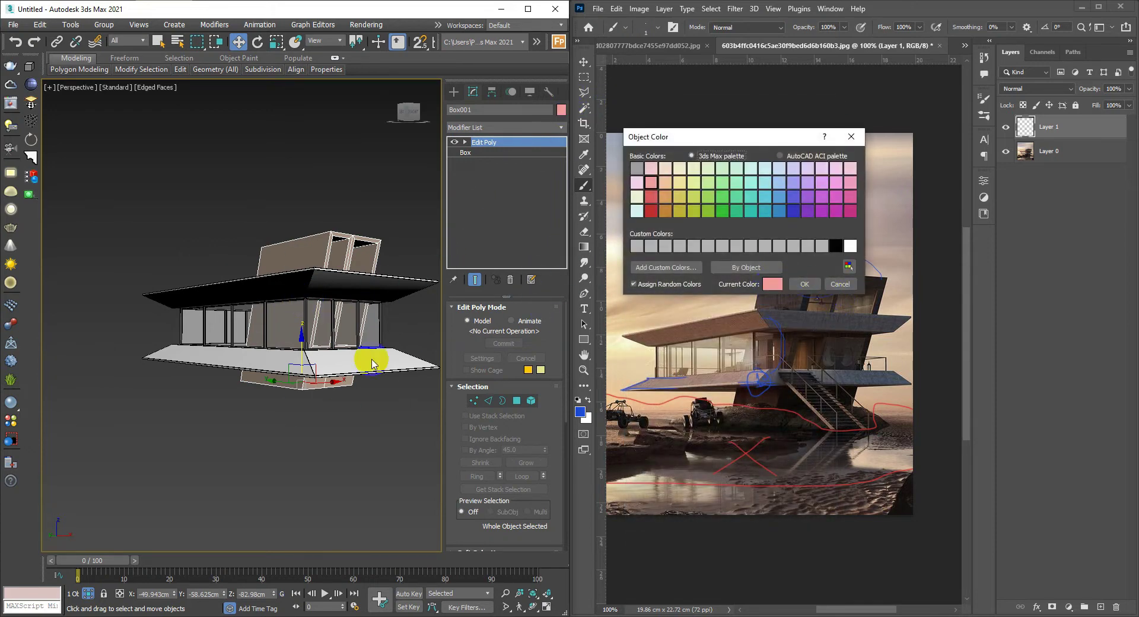
click(853, 291)
alt+middle_drag(291, 350, 272, 350)
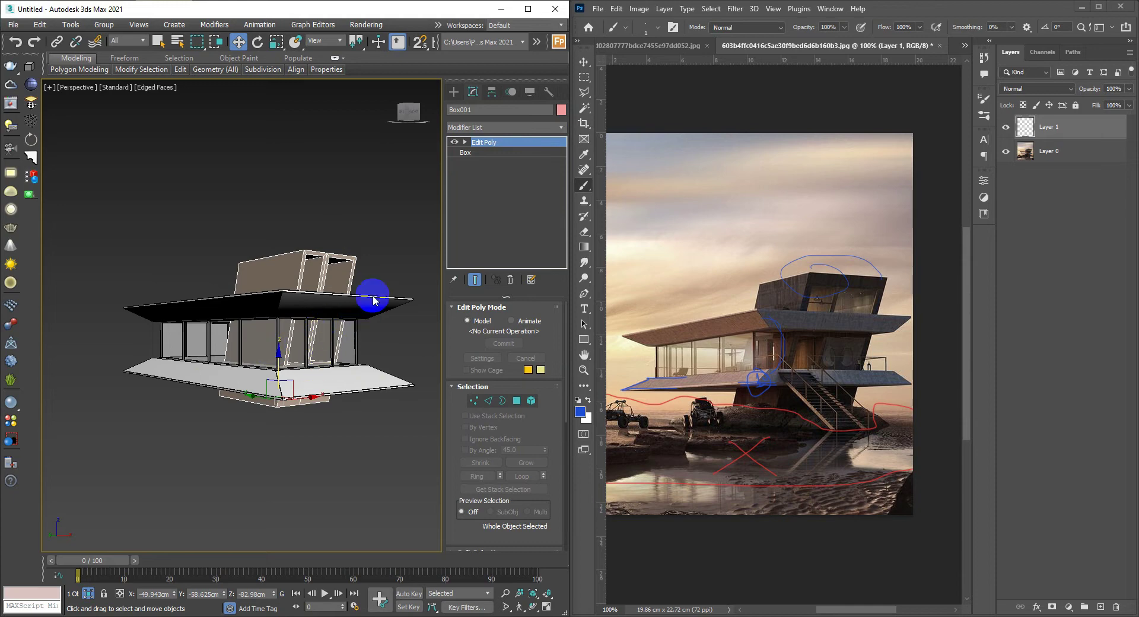
middle_drag(401, 386, 346, 353)
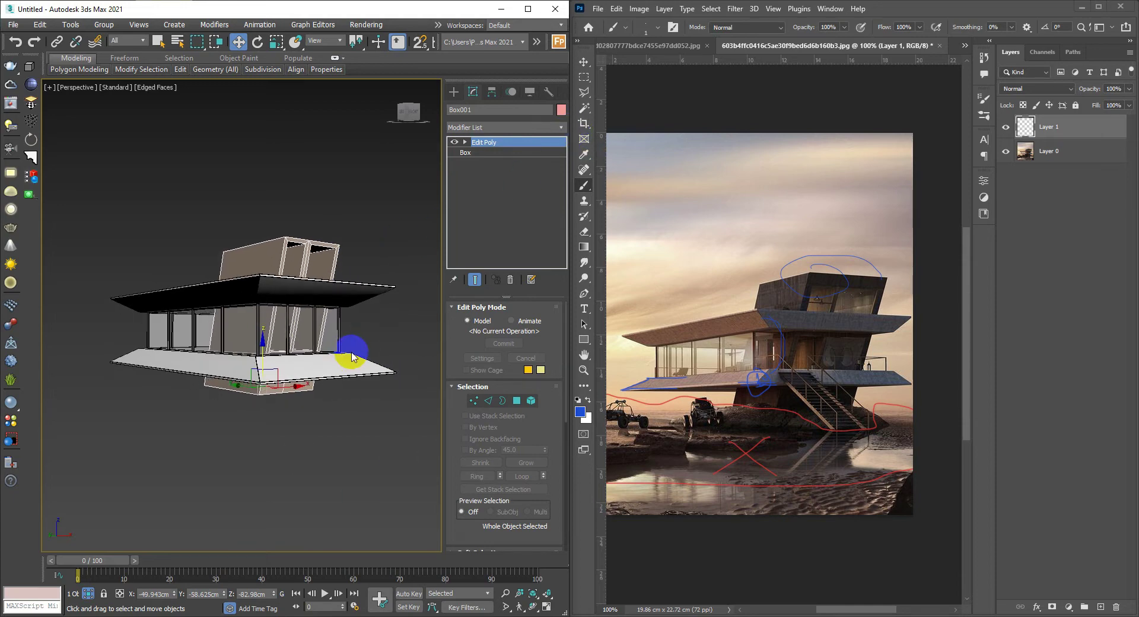
- Select all five objects, set their object colour to black, then deselect
key(ctrl+a)
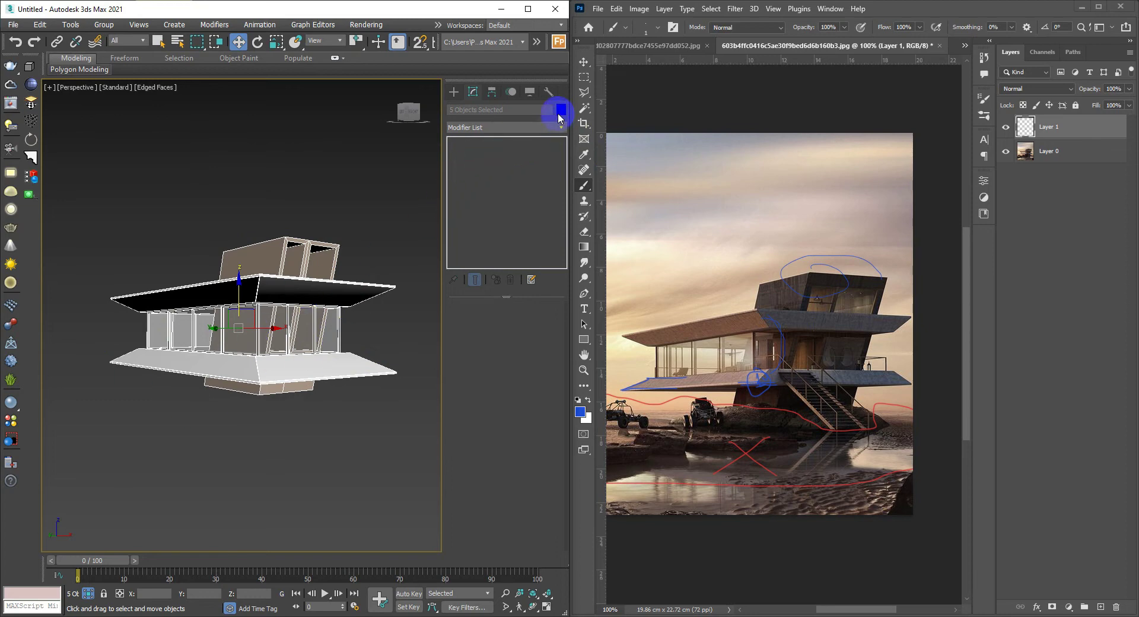
click(557, 113)
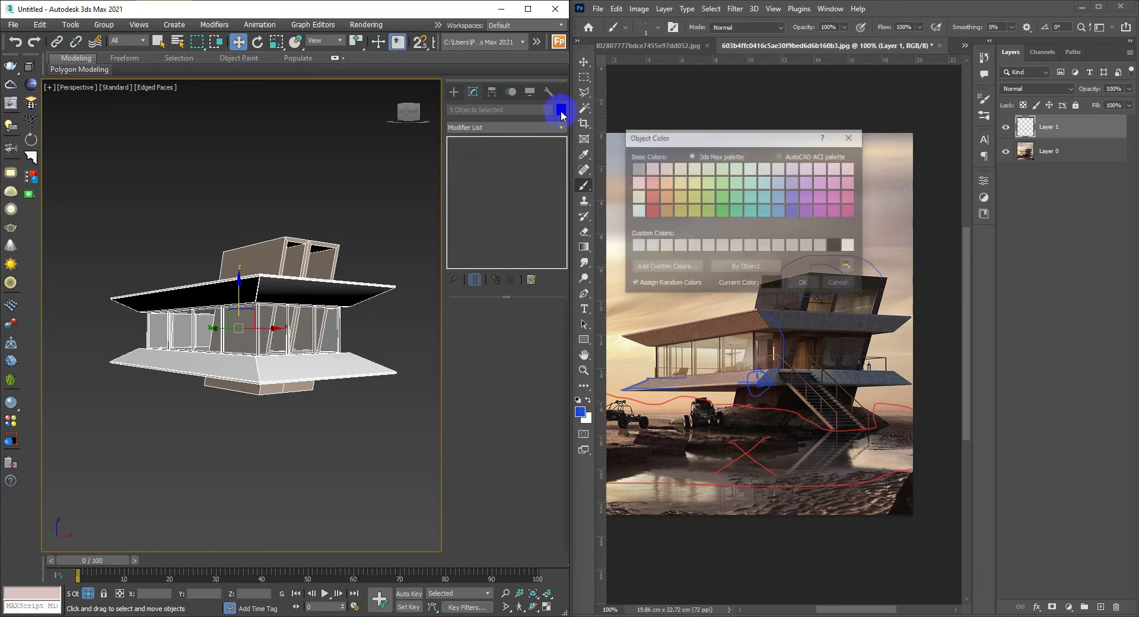
click(803, 284)
click(306, 208)
mouse_move(306, 209)
alt+middle_down()
mouse_move(348, 271)
mouse_move(418, 286)
alt+middle_up()
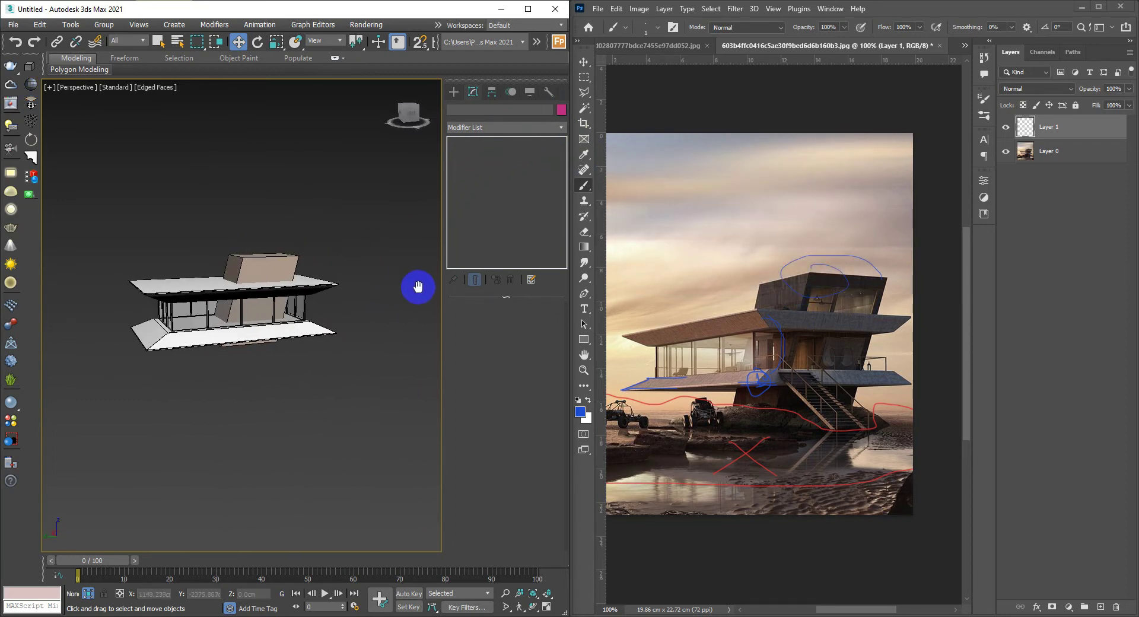
- Turn off Edged Faces so the house displays with default shading
click(211, 304)
scroll(211, 302, up, 5)
mouse_move(211, 300)
alt+middle_down()
mouse_move(247, 267)
mouse_move(209, 259)
alt+middle_up()
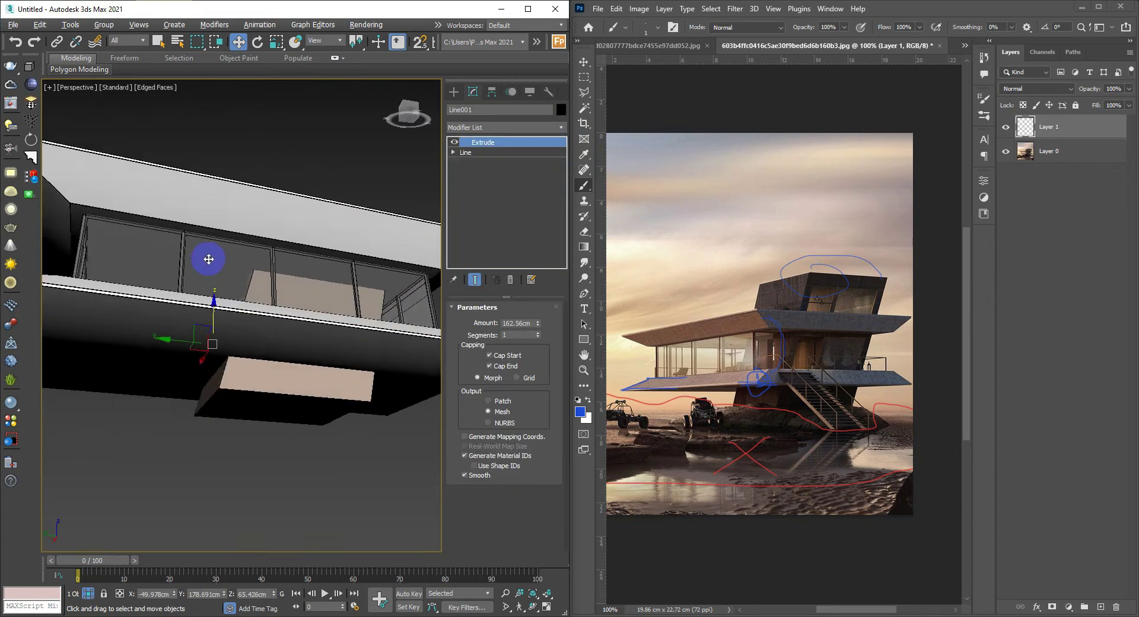
scroll(208, 259, down, 5)
mouse_move(226, 308)
alt+middle_down()
mouse_move(254, 279)
mouse_move(294, 287)
mouse_move(277, 323)
mouse_move(297, 338)
mouse_move(242, 312)
alt+middle_up()
key(F4)
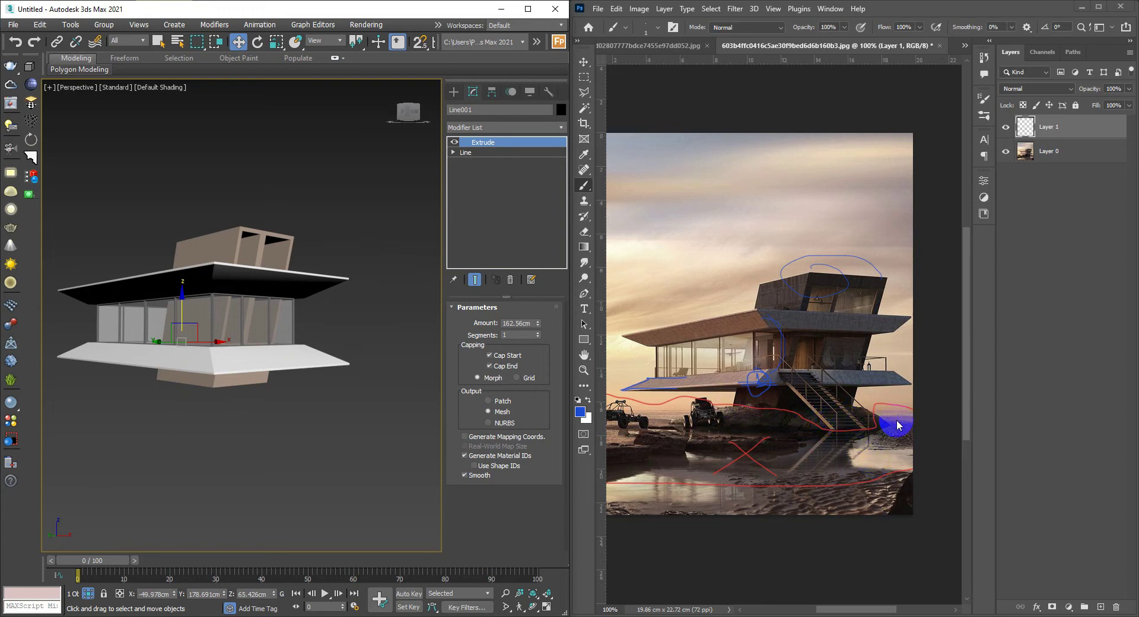
mouse_move(307, 475)
alt+middle_down()
mouse_move(191, 363)
mouse_move(224, 389)
alt+middle_up()
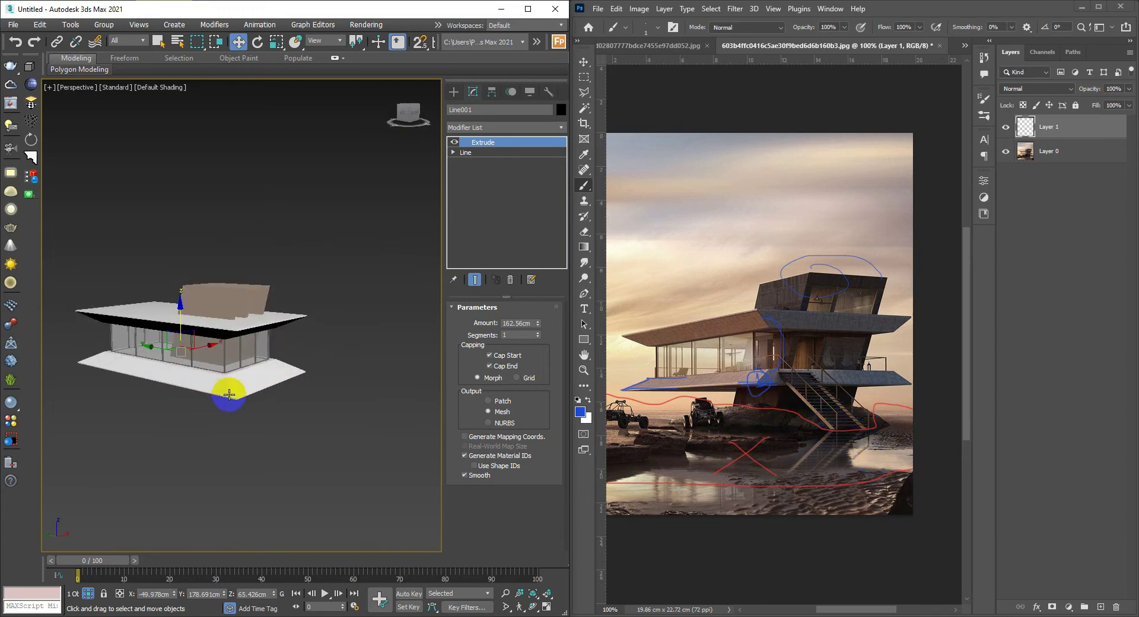
- In a wireframe Top view, draw a new Plane over the house footprint
key(t)
scroll(241, 407, down, 3)
key(F3)
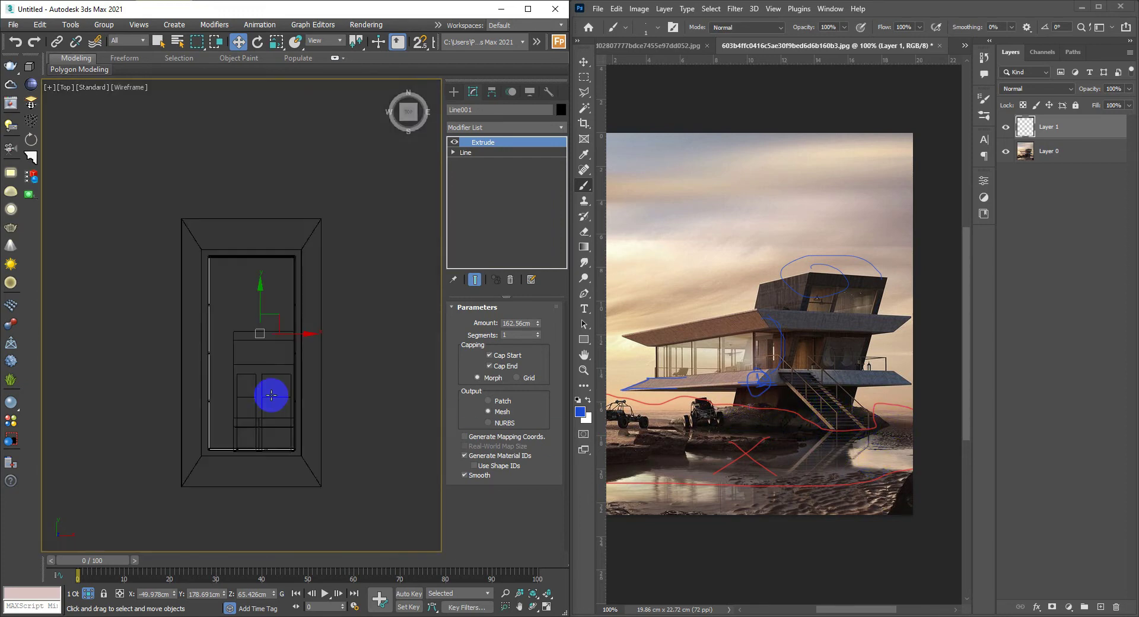
scroll(309, 379, down, 2)
click(321, 386)
right_click(321, 386)
click(358, 360)
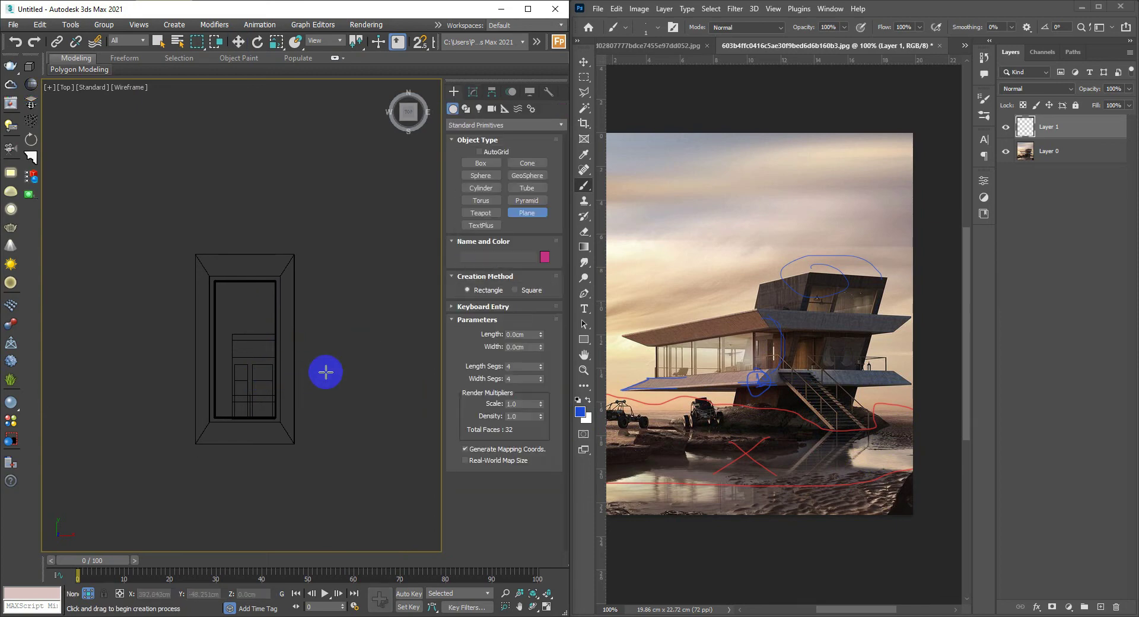
middle_drag(325, 374, 344, 372)
mouse_move(389, 488)
mouse_down()
mouse_move(311, 446)
mouse_move(150, 285)
mouse_move(160, 264)
mouse_move(186, 302)
mouse_move(344, 343)
mouse_up()
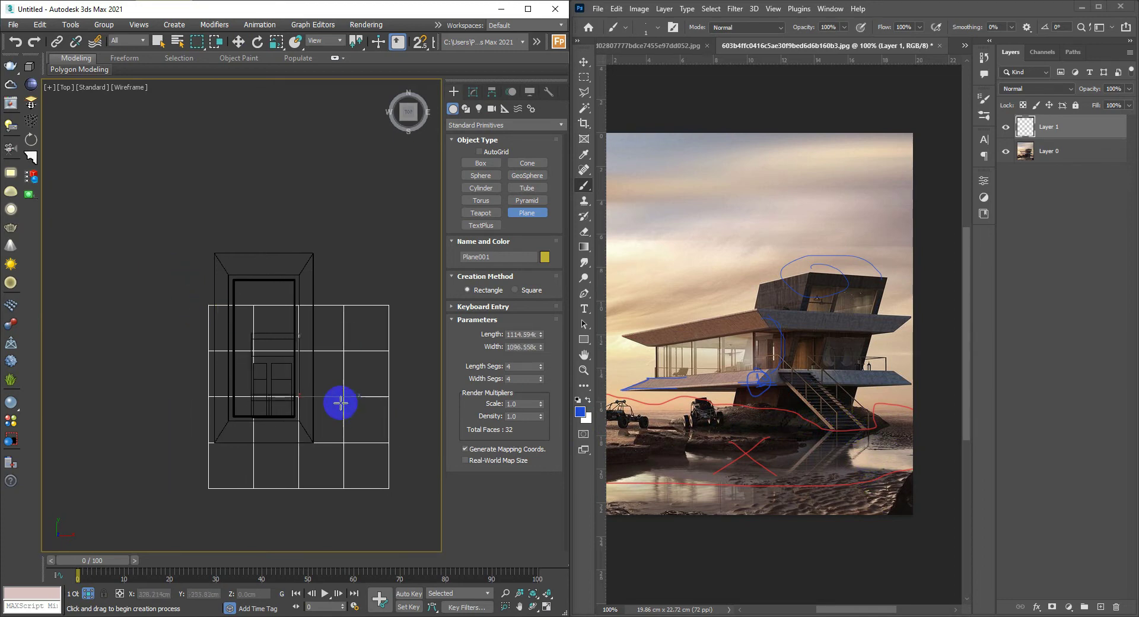
- Scale the plane uniformly down to about 1114 × 1097 cm and return to shaded Perspective
key(r)
middle_drag(298, 394, 321, 430)
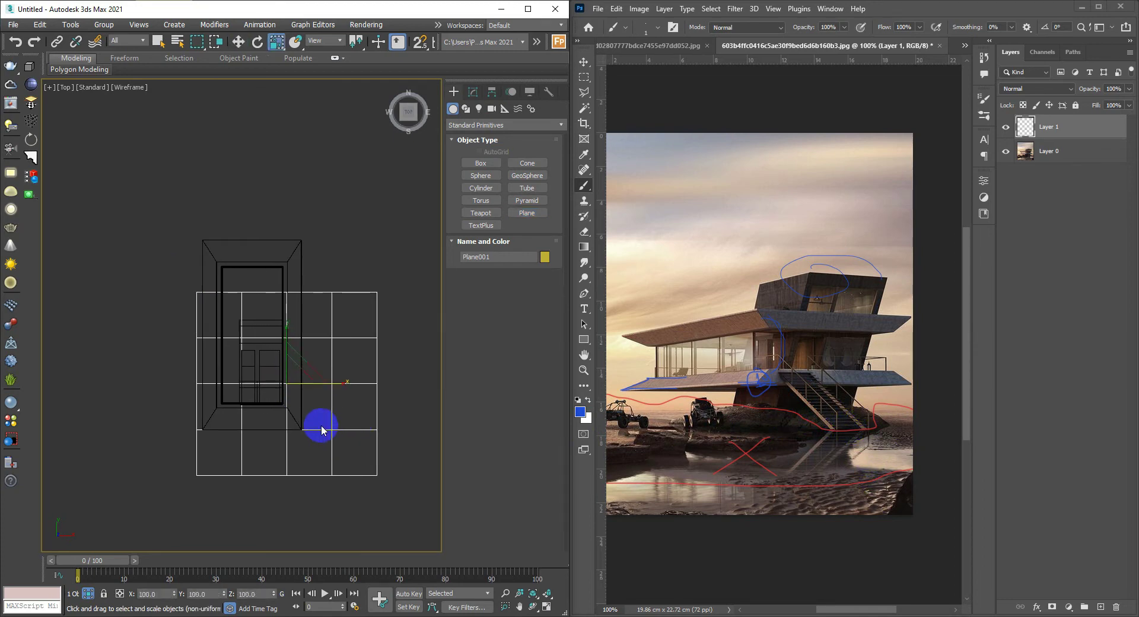
drag(341, 385, 290, 346)
key(w)
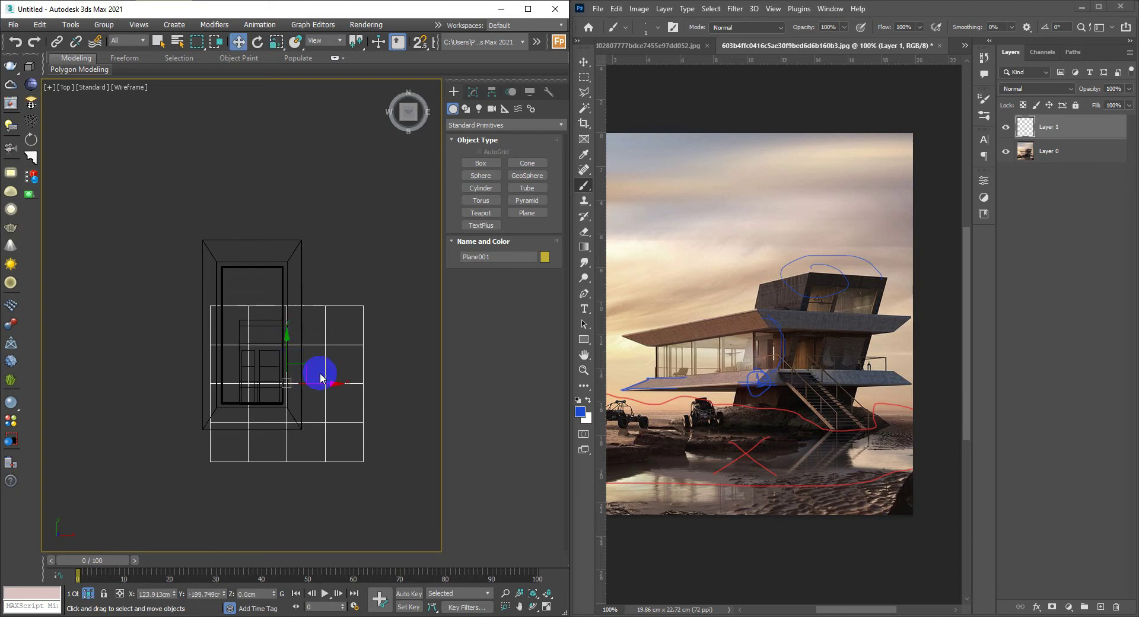
mouse_move(287, 360)
alt+middle_down()
mouse_move(333, 368)
mouse_move(270, 401)
mouse_move(295, 386)
mouse_move(292, 355)
mouse_move(305, 398)
mouse_move(325, 407)
mouse_move(300, 398)
mouse_move(309, 345)
alt+middle_up()
key(p)
key(F3)
mouse_move(264, 315)
alt+middle_down()
mouse_move(255, 343)
mouse_move(307, 419)
mouse_move(341, 430)
alt+middle_up()
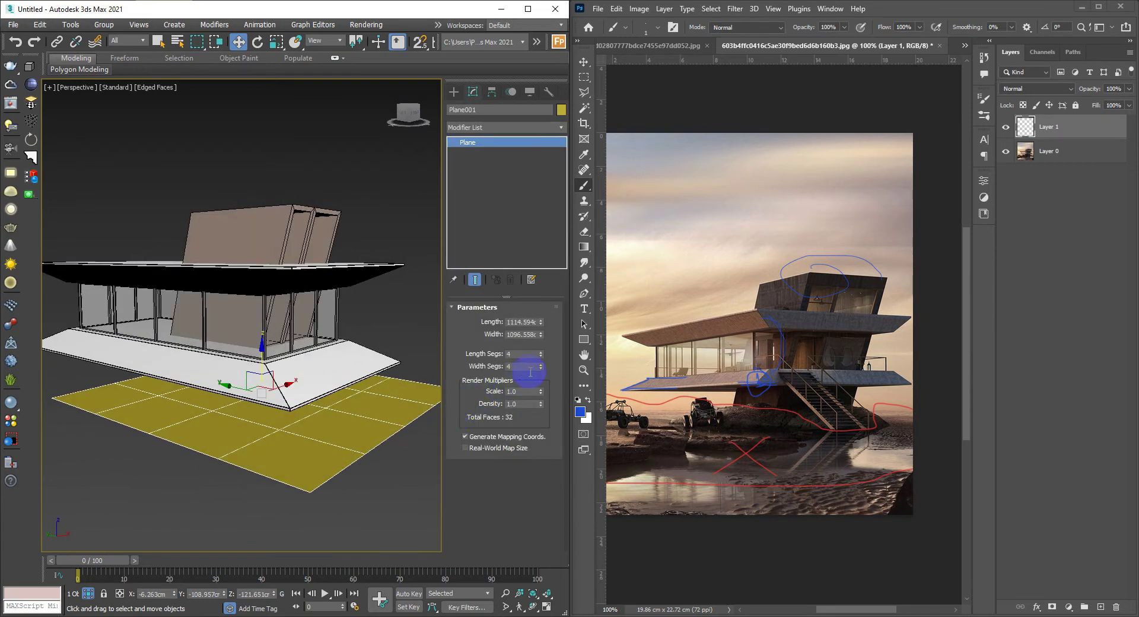
- Give Plane001 Length Segs 53 and Width Segs 46, then apply Edit Poly with Ctrl+E
mouse_move(541, 359)
mouse_down()
mouse_move(542, 338)
mouse_move(539, 356)
mouse_up()
mouse_move(386, 437)
alt+middle_down()
mouse_move(242, 443)
mouse_move(285, 439)
alt+middle_up()
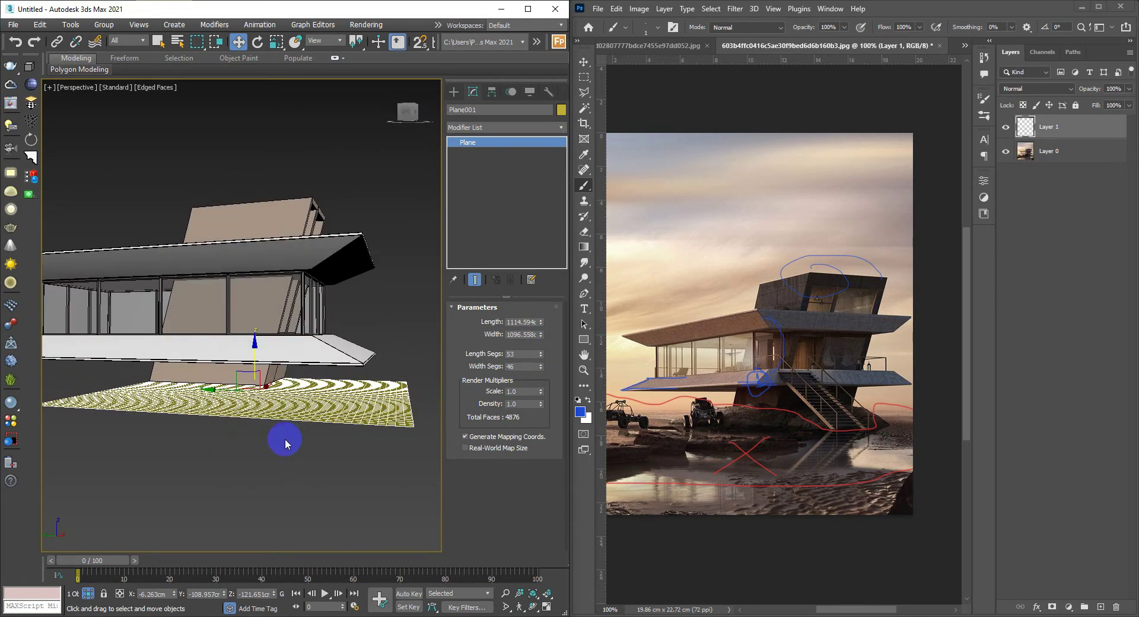
scroll(257, 372, up, 5)
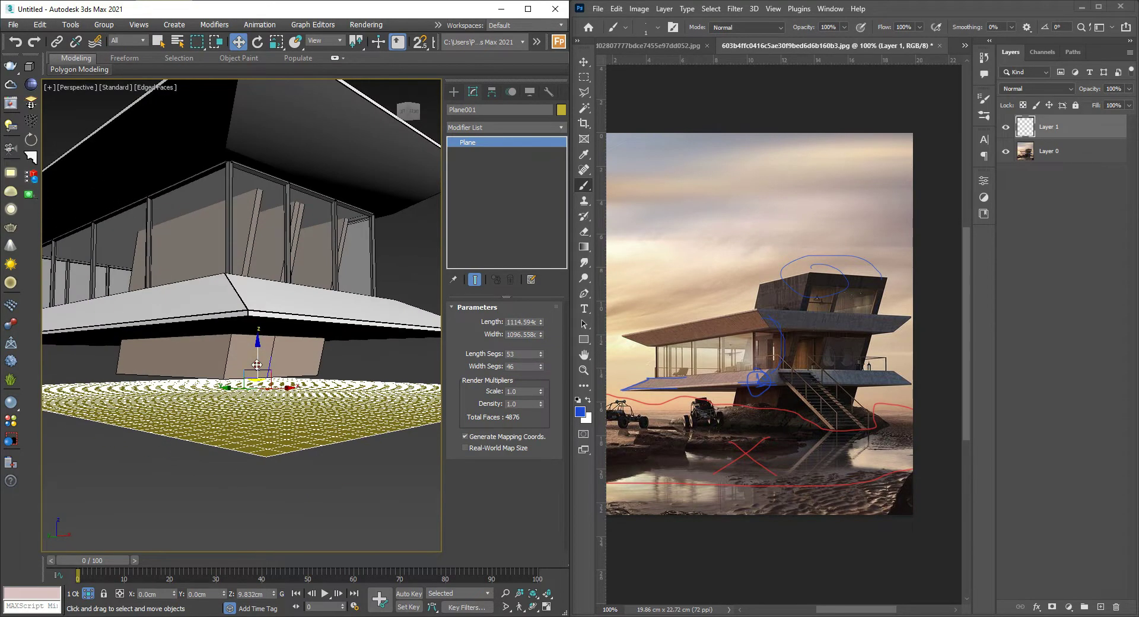
mouse_move(256, 372)
alt+middle_down()
mouse_move(284, 408)
mouse_move(337, 265)
alt+middle_up()
key(ctrl+e)
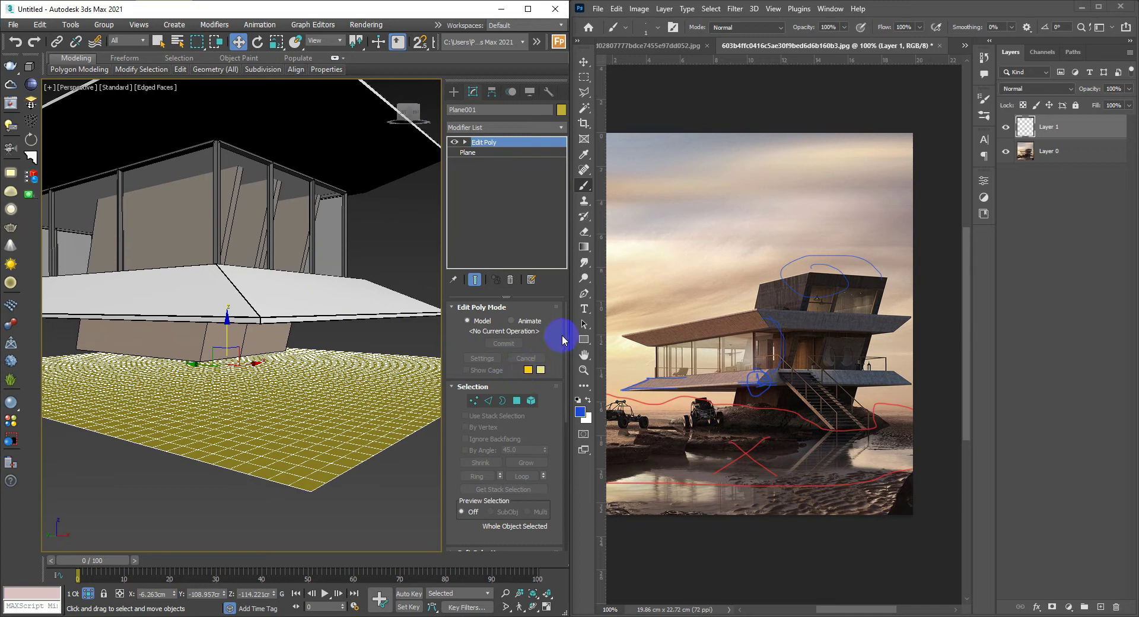
- In Vertex mode, enable Use Soft Selection, lift one vertex, and raise Falloff to 189.997cm
key(1)
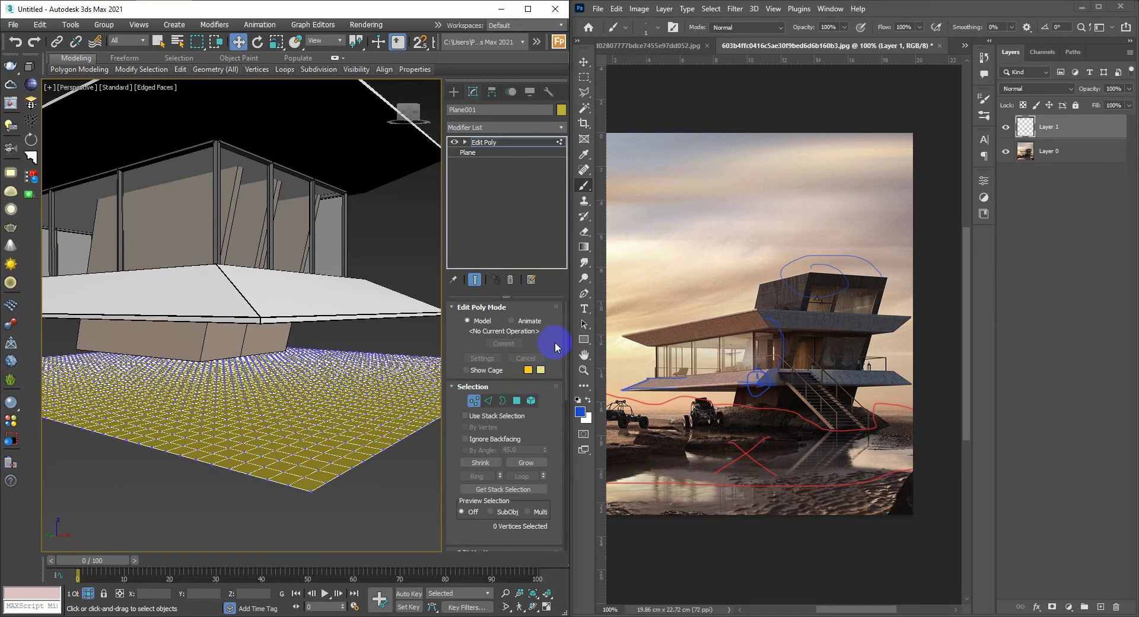
drag(567, 335, 563, 448)
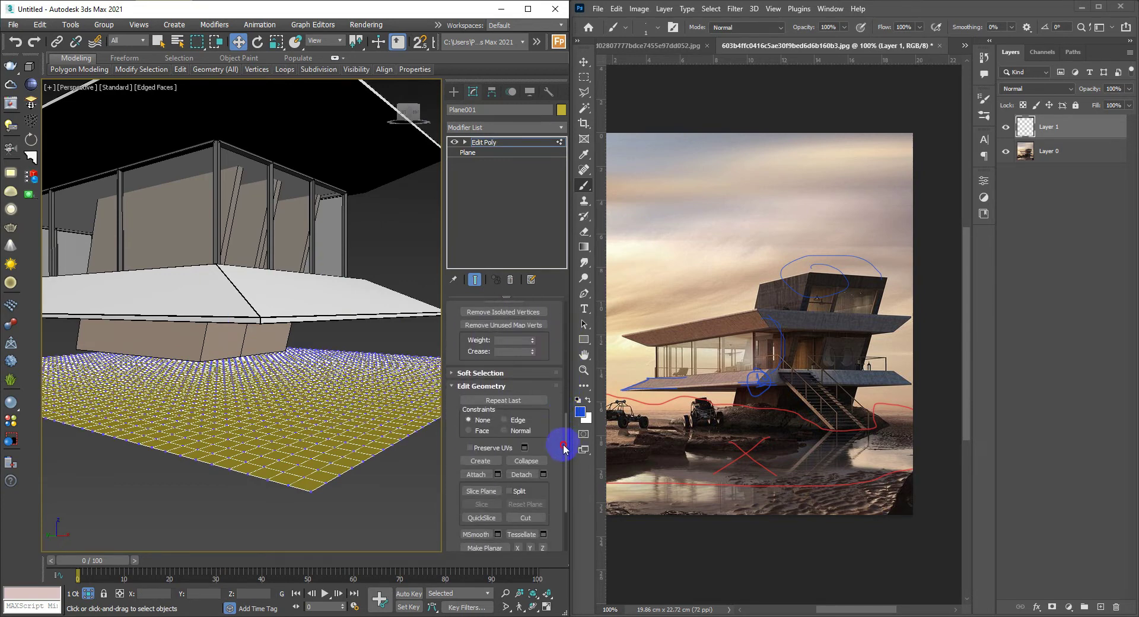
click(489, 375)
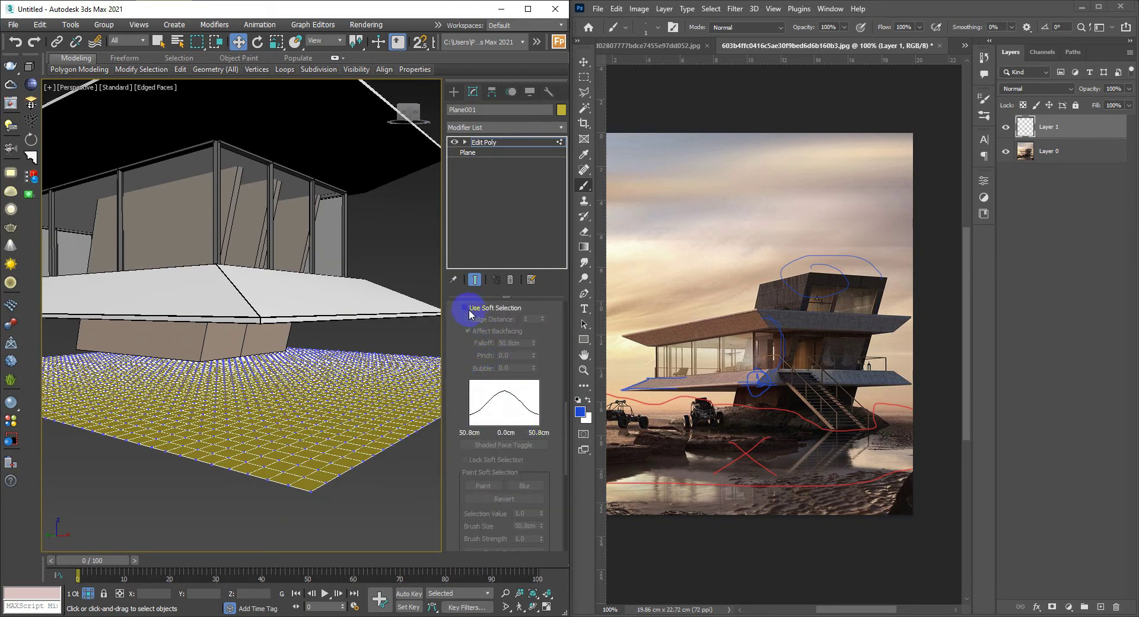
click(469, 311)
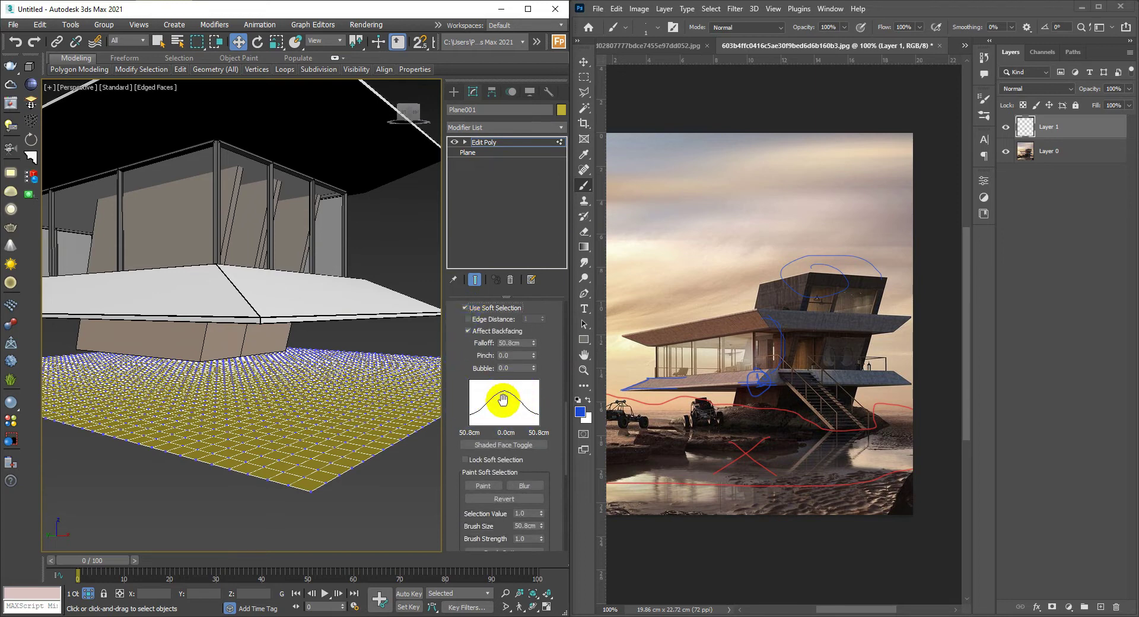
click(292, 403)
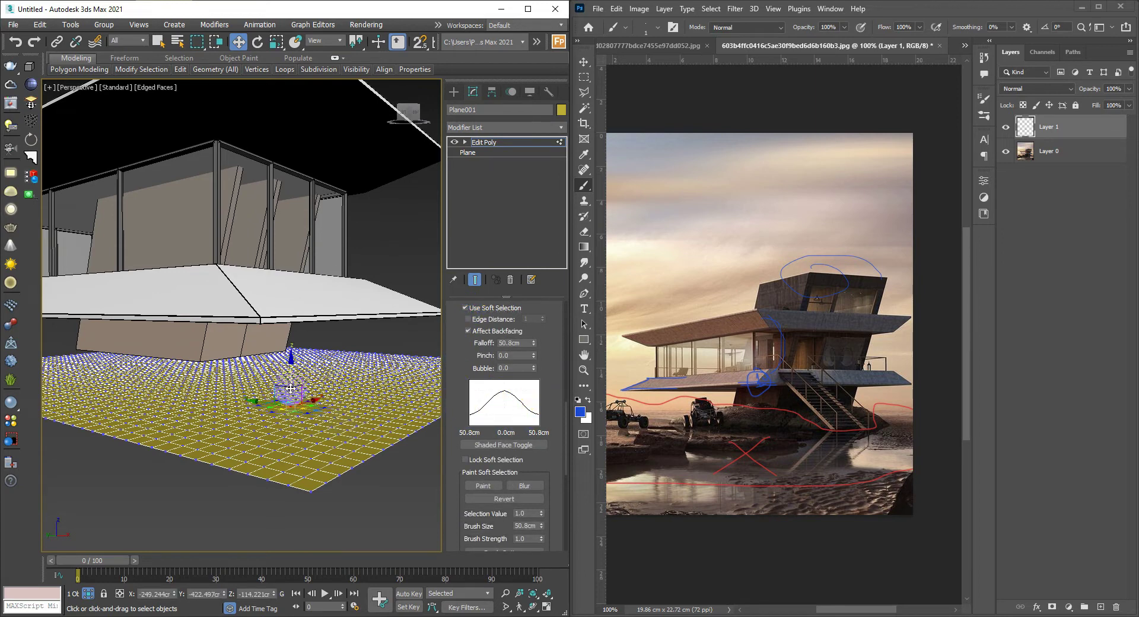
drag(291, 388, 291, 378)
mouse_move(293, 370)
alt+middle_down()
mouse_move(228, 409)
mouse_move(305, 406)
mouse_move(300, 422)
alt+middle_up()
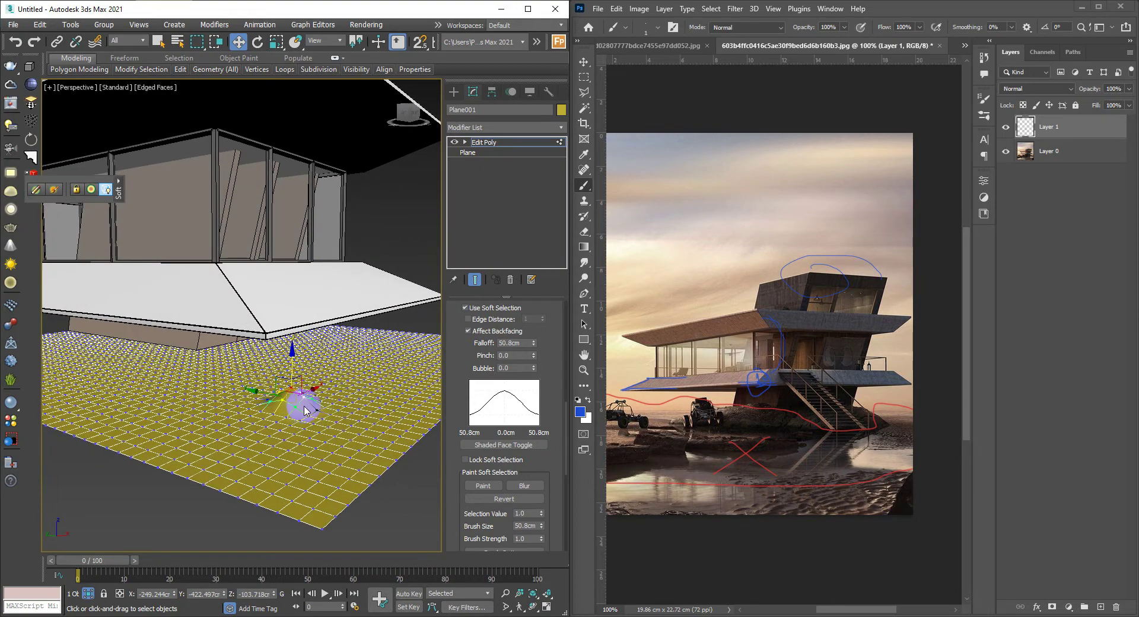
mouse_move(304, 412)
alt+middle_down()
mouse_move(274, 405)
mouse_move(301, 415)
alt+middle_up()
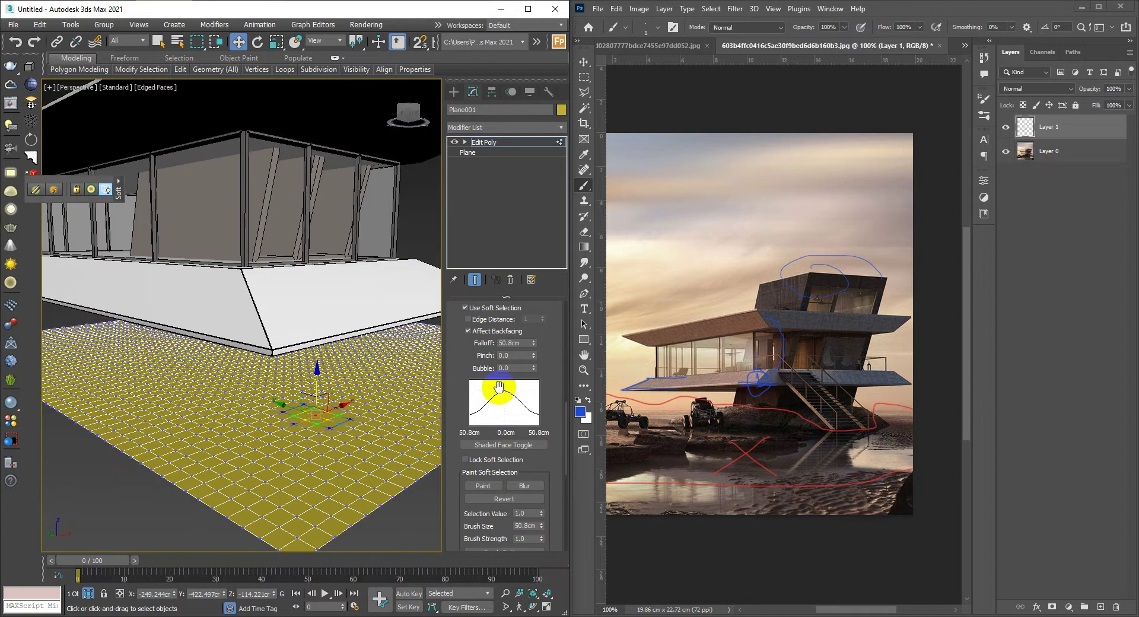
drag(533, 347, 530, 248)
drag(530, 346, 539, 325)
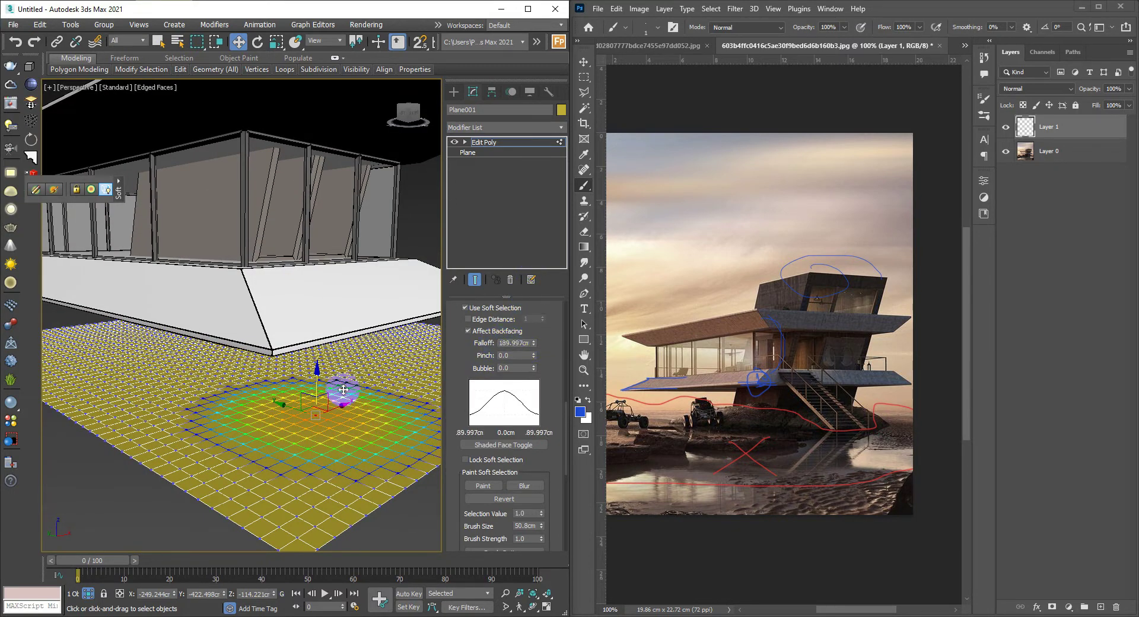
- In a wireframe Top view, select a central vertex under the house and move it
alt+middle_drag(323, 394, 297, 393)
key(t)
scroll(293, 408, up, 5)
scroll(294, 391, down, 3)
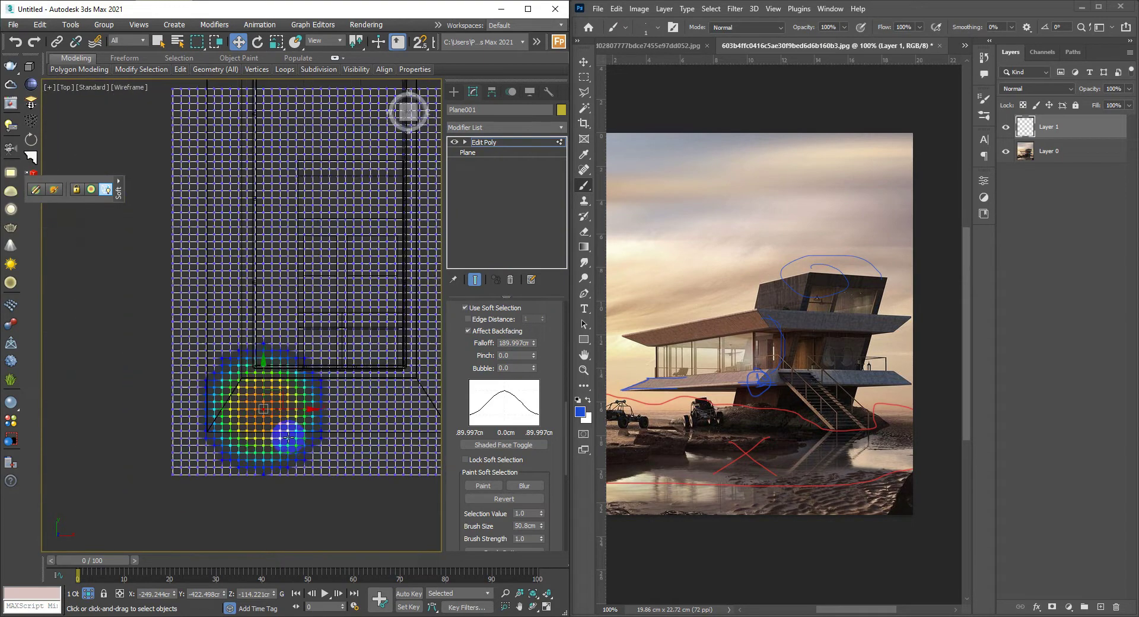
scroll(297, 367, down, 3)
scroll(299, 353, down, 2)
click(303, 348)
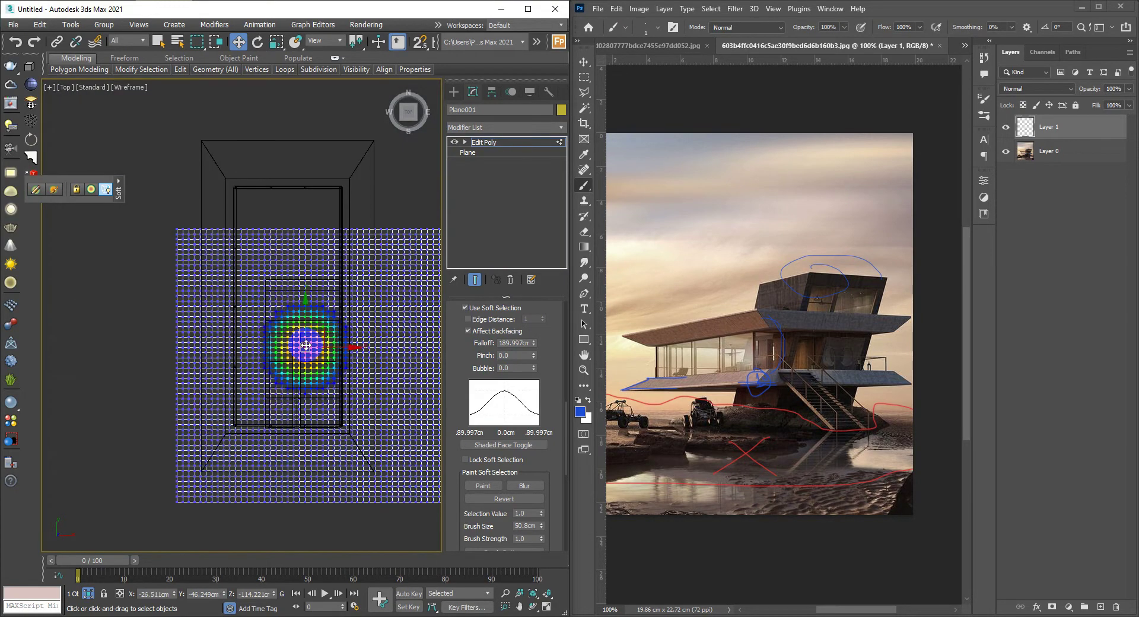
scroll(305, 333, up, 3)
key(F3)
scroll(304, 323, up, 2)
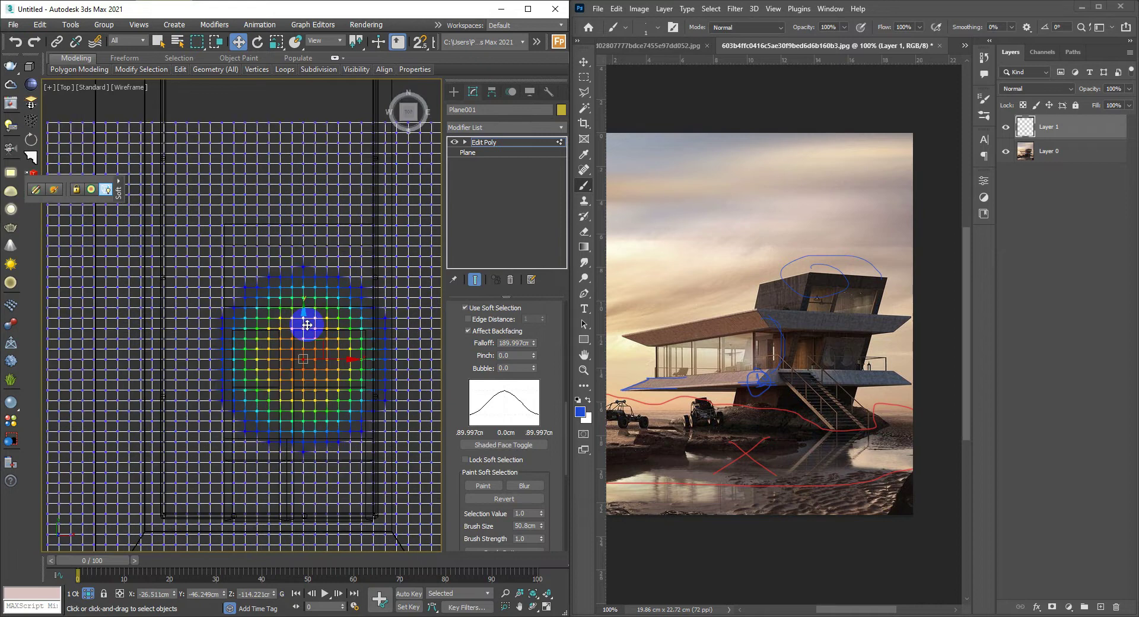
scroll(303, 314, down, 2)
mouse_move(300, 342)
mouse_down()
mouse_move(326, 309)
mouse_move(212, 405)
mouse_move(275, 455)
mouse_move(316, 467)
mouse_move(376, 419)
mouse_up()
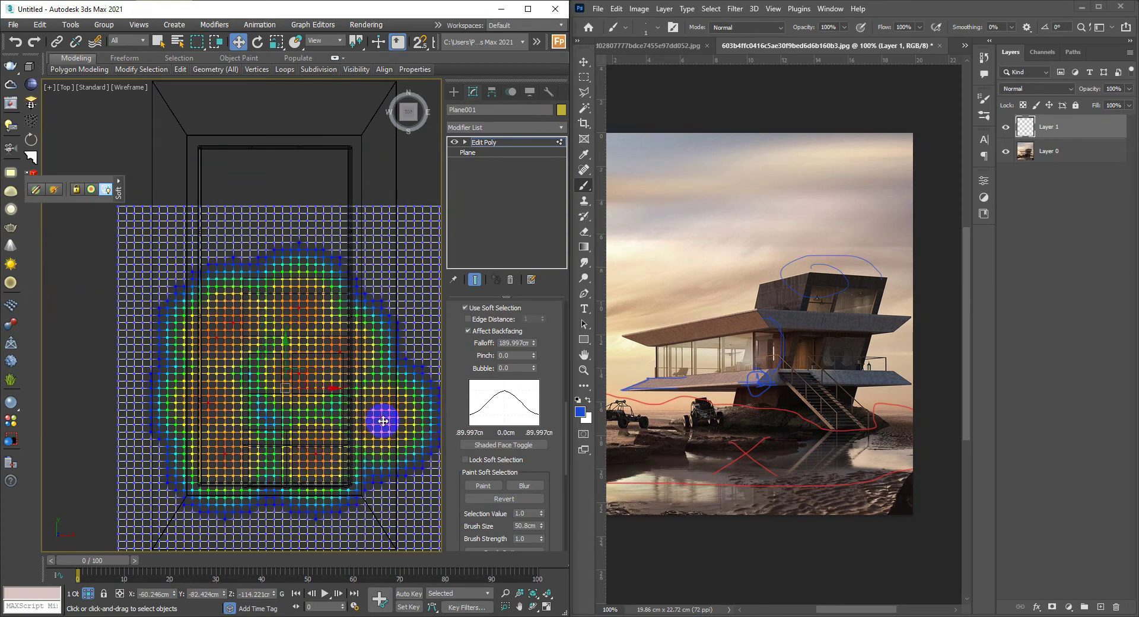
- Paint soft selection across the plane's centre, then return to shaded Perspective
scroll(376, 420, down, 3)
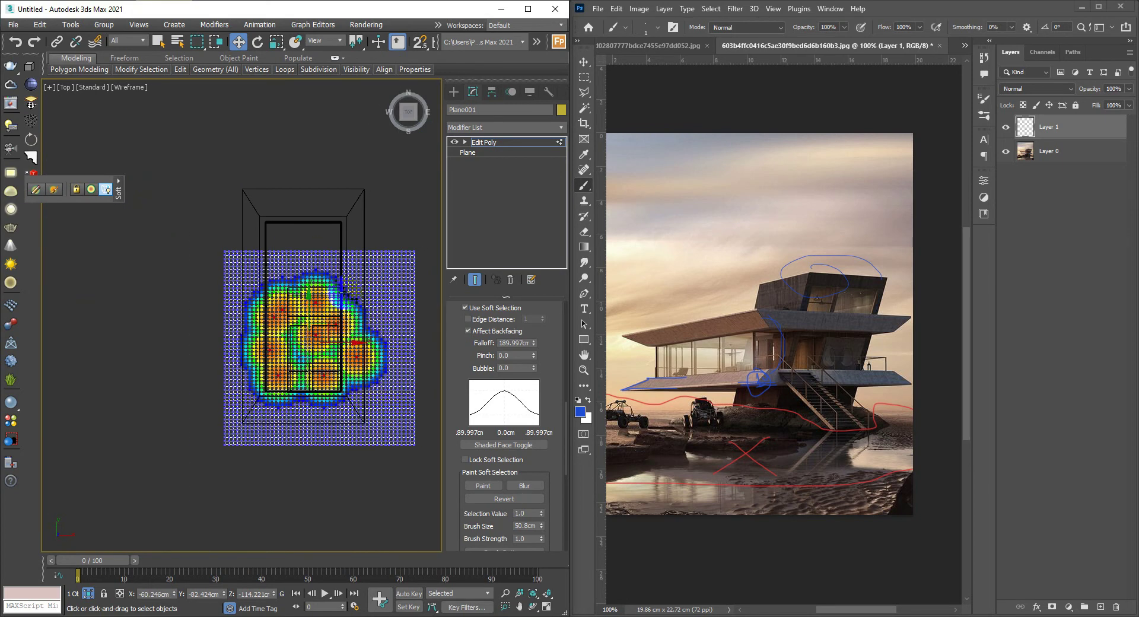
drag(344, 293, 327, 337)
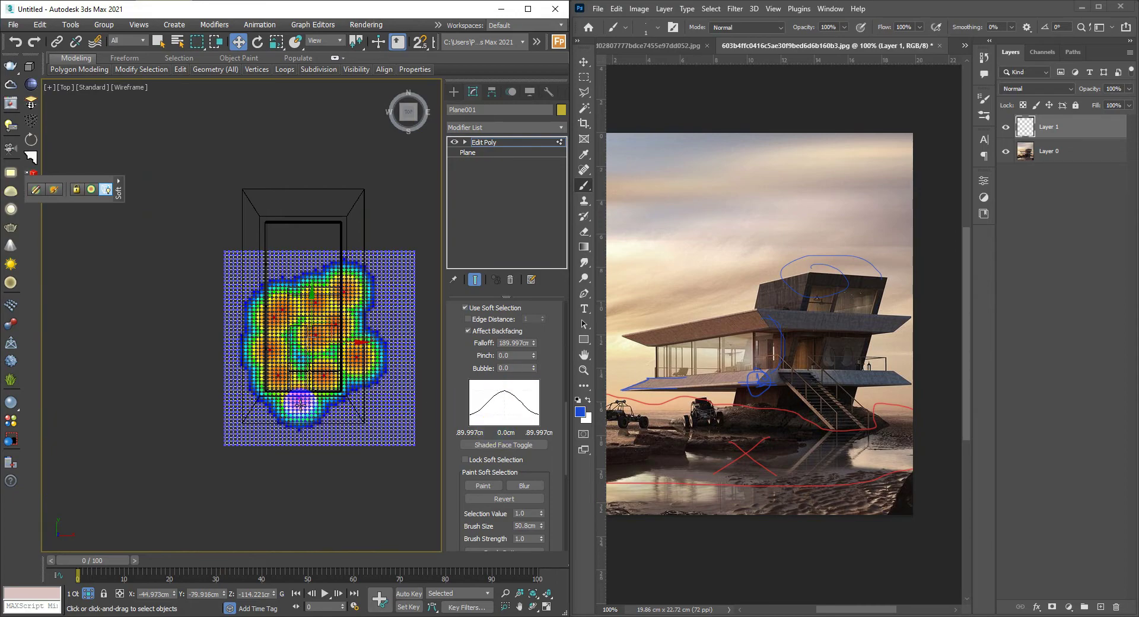
mouse_move(300, 397)
alt+middle_down()
mouse_move(330, 337)
mouse_move(304, 339)
mouse_move(304, 348)
mouse_move(286, 338)
mouse_move(294, 323)
alt+middle_up()
scroll(331, 337, up, 4)
key(p)
key(F3)
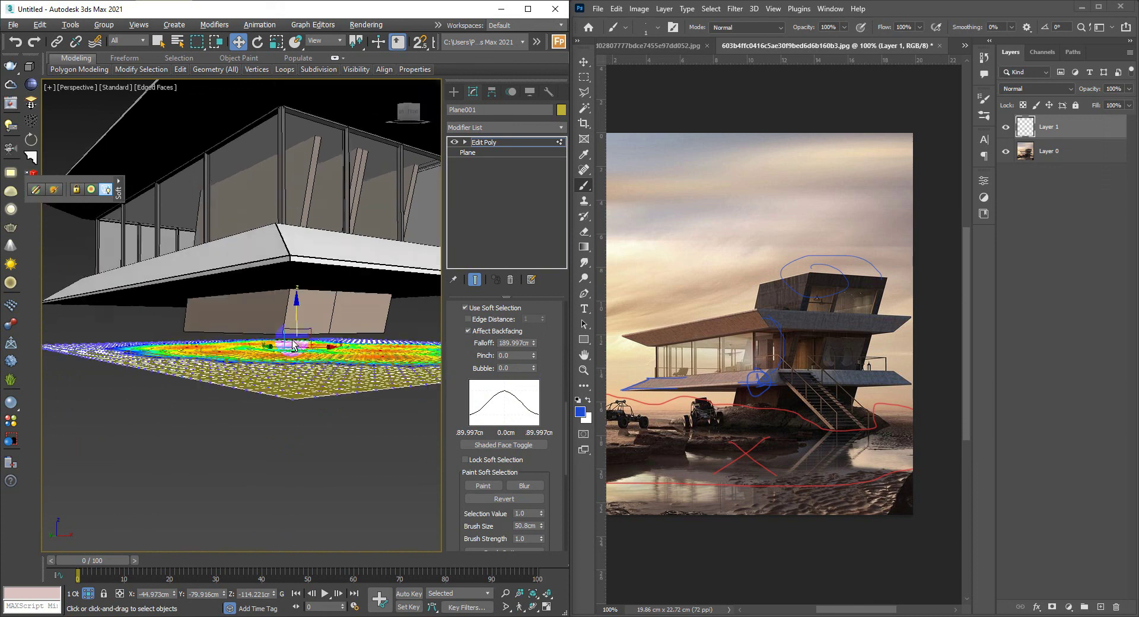
- Raise the vertex into a hump and set soft-selection Pinch -0.03 and Bubble 1.66
scroll(294, 324, up, 4)
mouse_move(294, 323)
mouse_down()
mouse_move(296, 289)
mouse_move(294, 306)
mouse_up()
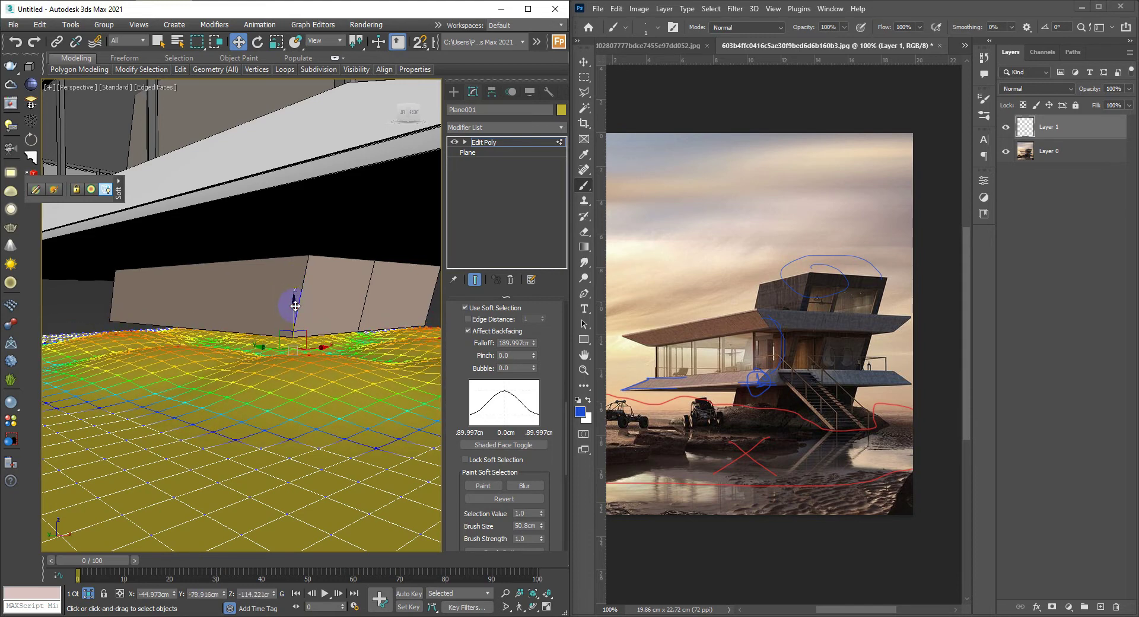
drag(533, 358, 533, 337)
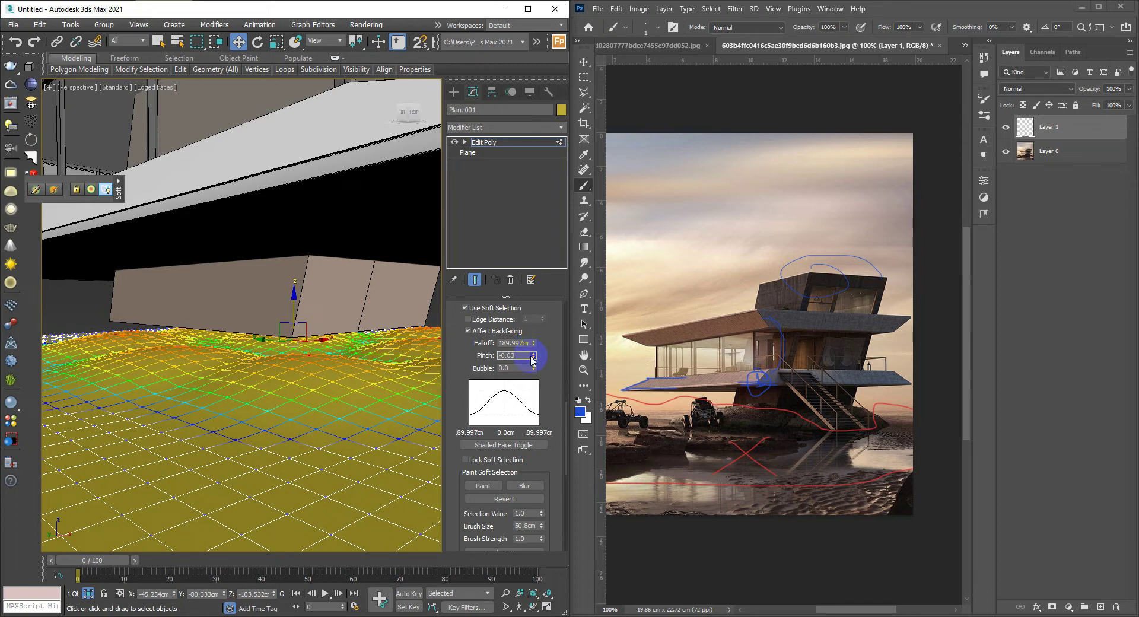
drag(532, 369, 535, 270)
alt+middle_drag(249, 356, 275, 323)
drag(282, 323, 282, 314)
mouse_move(283, 315)
alt+middle_down()
mouse_move(310, 368)
mouse_move(274, 394)
mouse_move(287, 414)
mouse_move(232, 416)
alt+middle_up()
- Reduce the soft-selection falloff to 121.598cm and raise a small bump near the plane's front
click(232, 416)
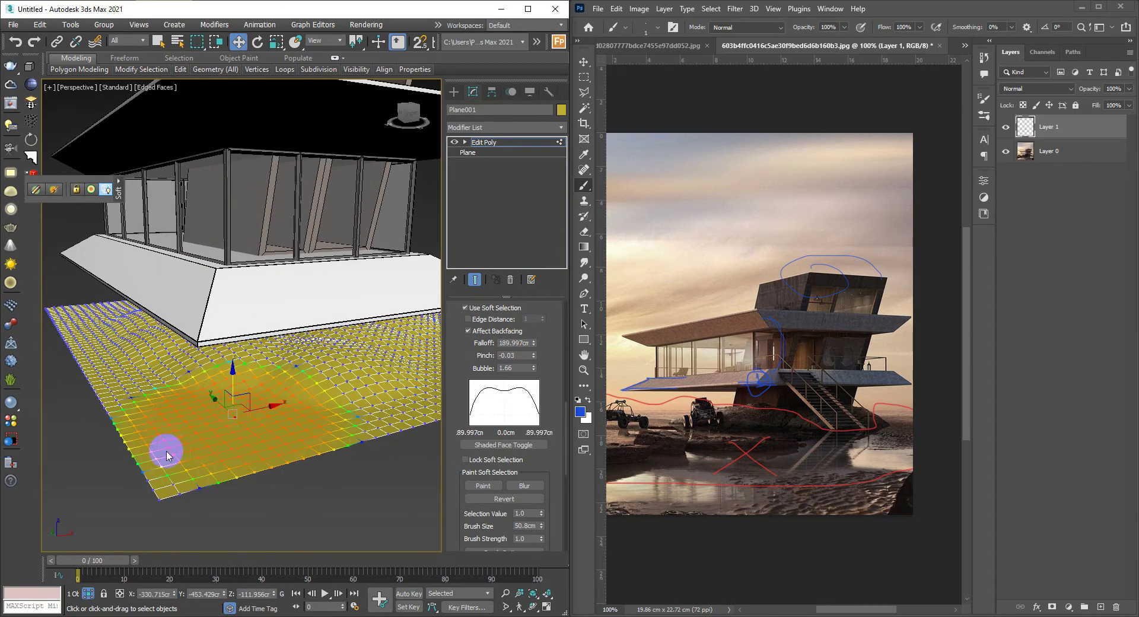
drag(533, 345, 533, 363)
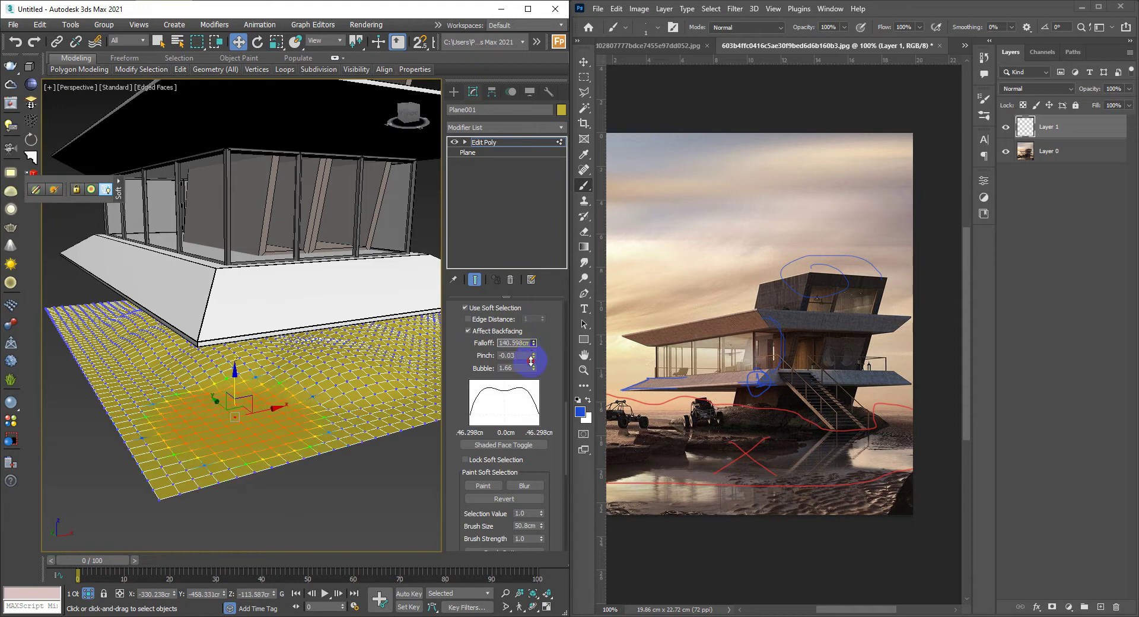
alt+middle_drag(249, 380, 227, 375)
click(182, 460)
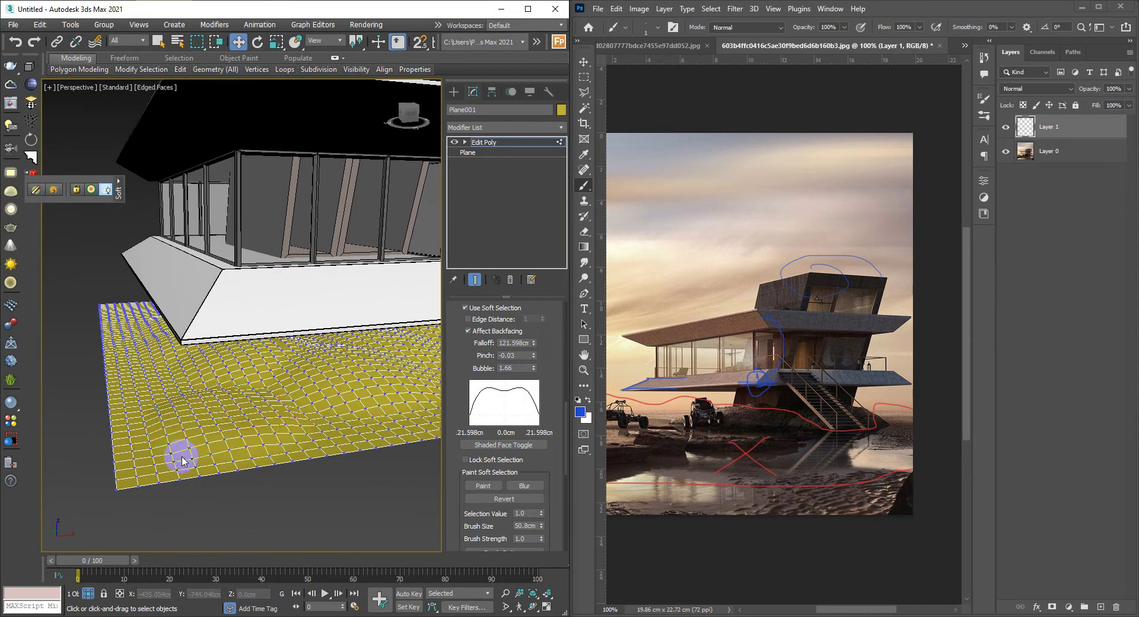
click(184, 438)
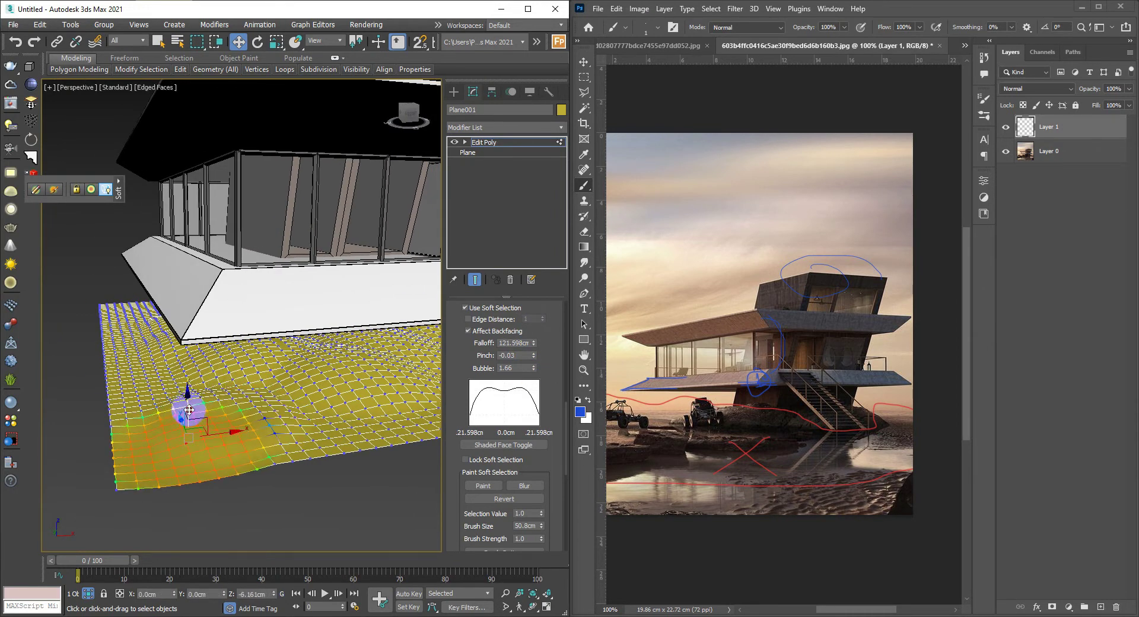
mouse_move(184, 438)
alt+middle_down()
mouse_move(160, 415)
mouse_move(113, 417)
mouse_move(243, 409)
alt+middle_up()
click(139, 472)
mouse_move(139, 472)
alt+middle_down()
mouse_move(368, 443)
mouse_move(263, 477)
alt+middle_up()
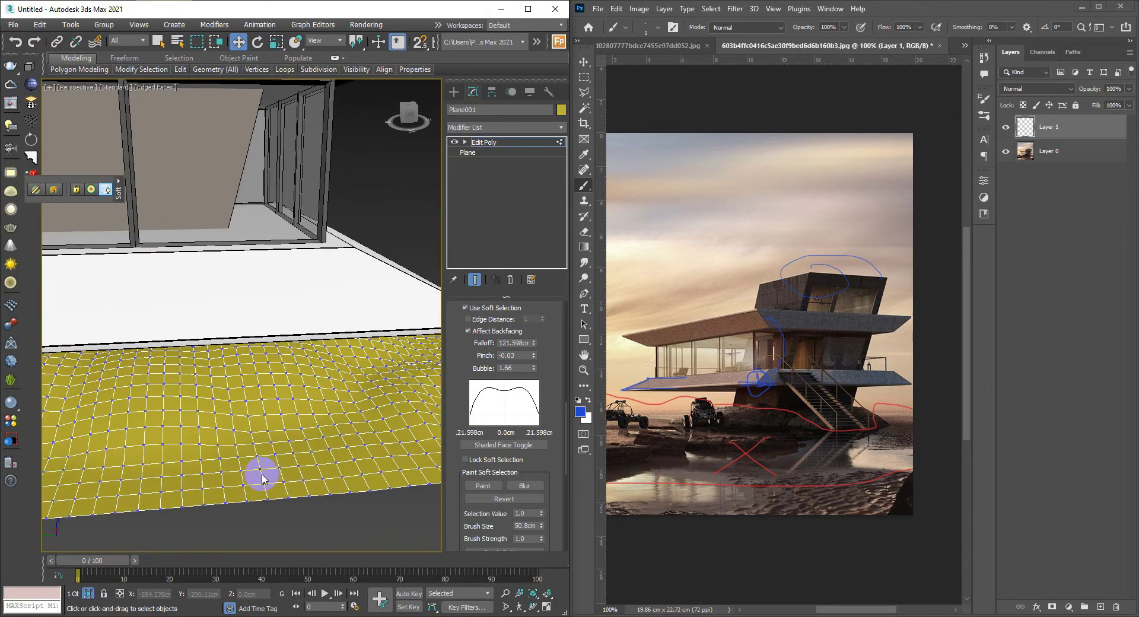
click(264, 481)
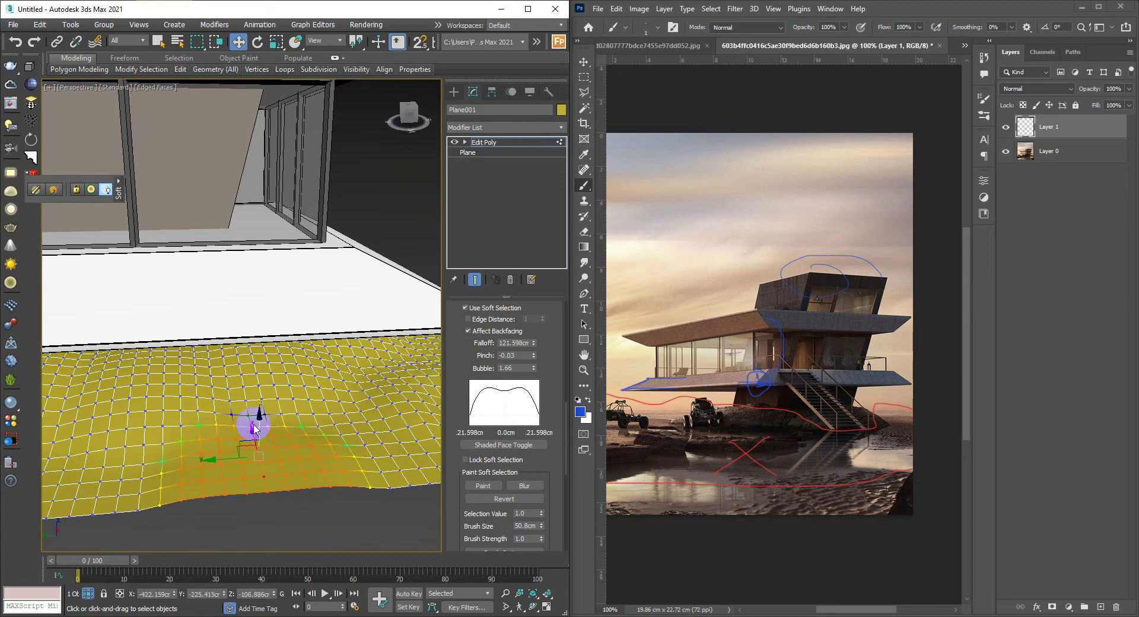
mouse_move(254, 419)
alt+middle_down()
mouse_move(366, 414)
mouse_move(365, 389)
alt+middle_up()
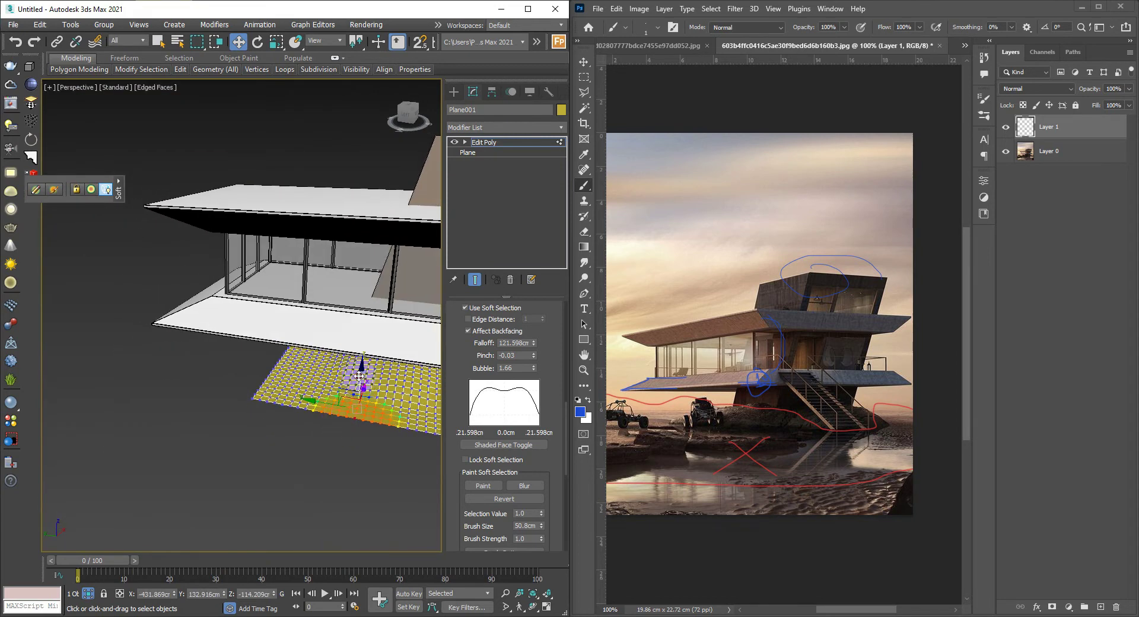
drag(359, 376, 359, 366)
scroll(248, 385, up, 5)
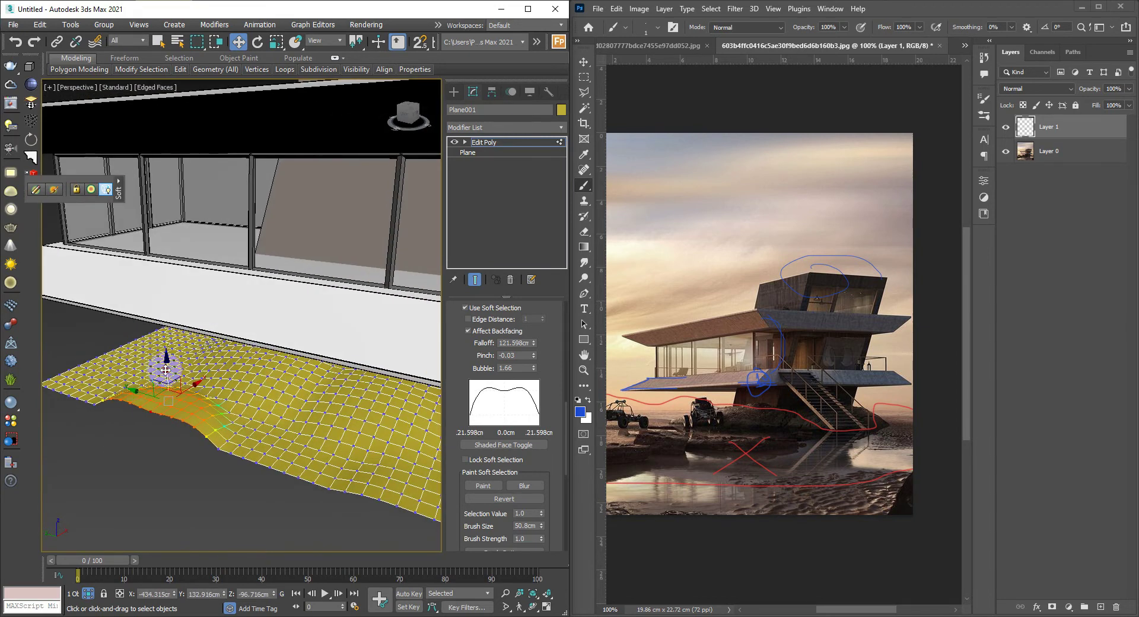
drag(166, 369, 168, 373)
- Select several vertices further along the plane and pull them to fold the terrain
click(289, 463)
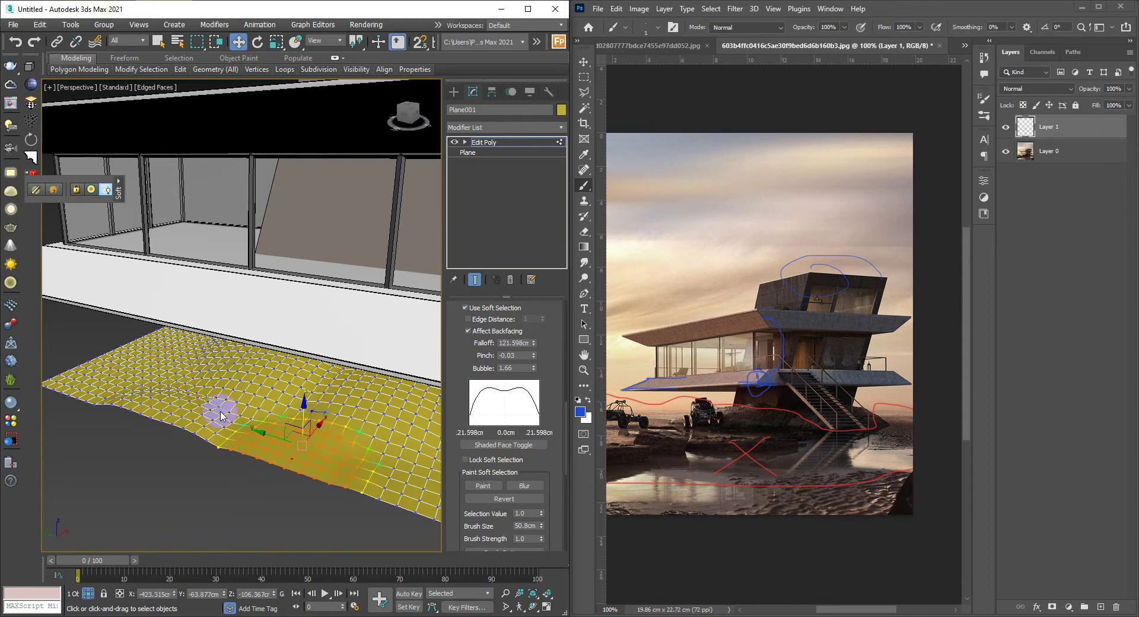
mouse_move(223, 407)
alt+middle_down()
mouse_move(293, 399)
mouse_move(247, 419)
mouse_move(288, 400)
mouse_move(287, 365)
mouse_move(236, 394)
mouse_move(295, 391)
alt+middle_up()
click(293, 393)
click(238, 429)
click(287, 365)
click(298, 384)
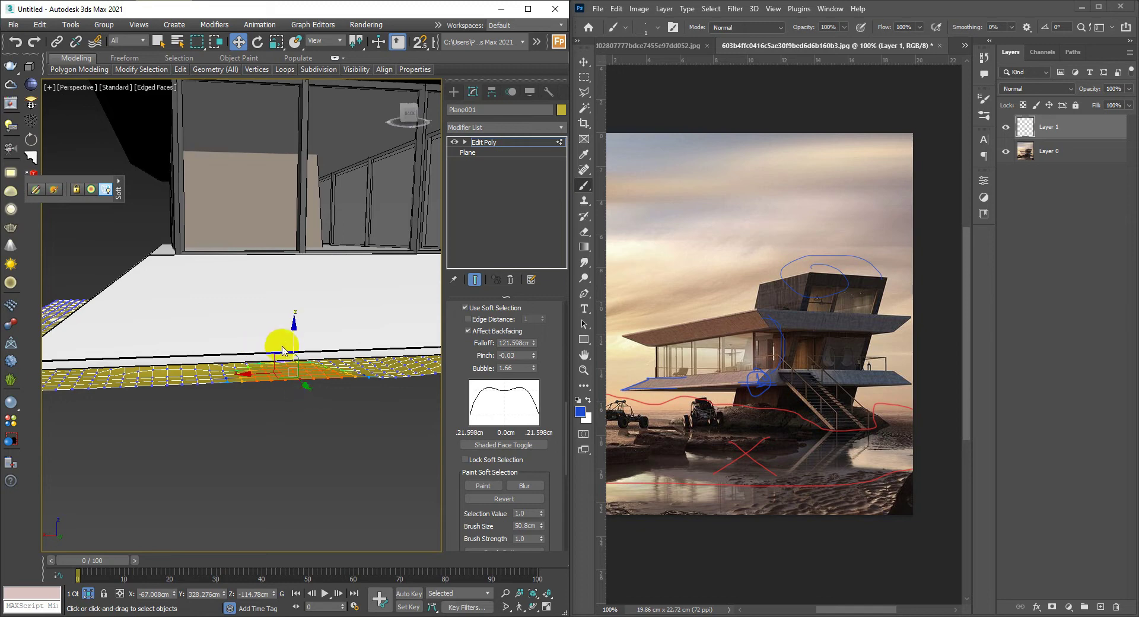
mouse_move(229, 382)
alt+middle_down()
mouse_move(315, 414)
mouse_move(354, 365)
alt+middle_up()
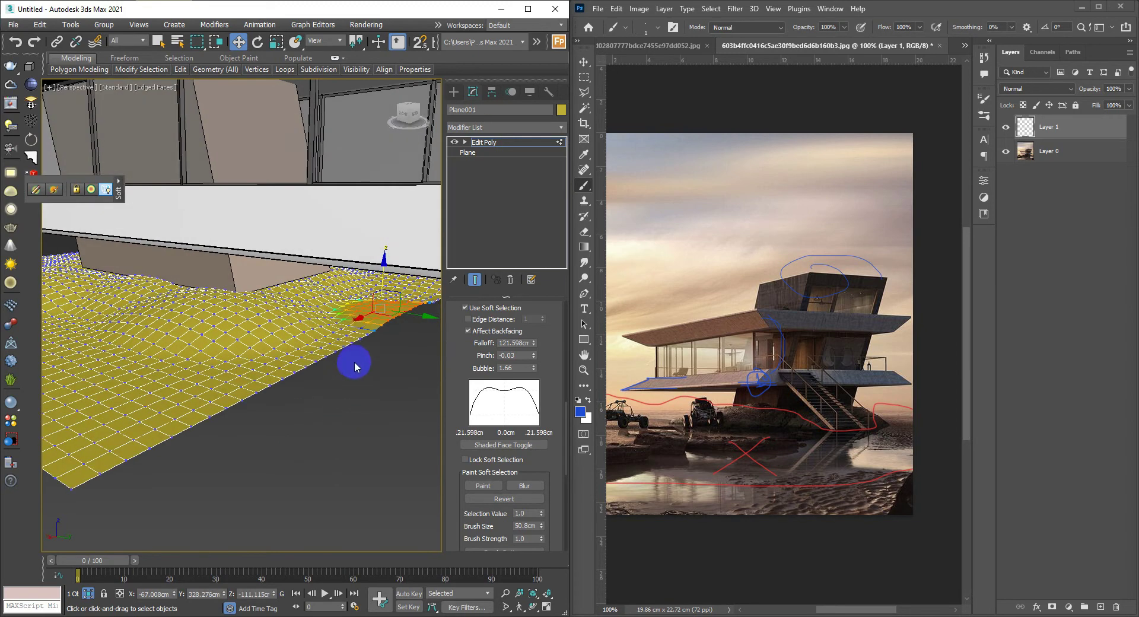
click(315, 336)
drag(316, 310, 254, 376)
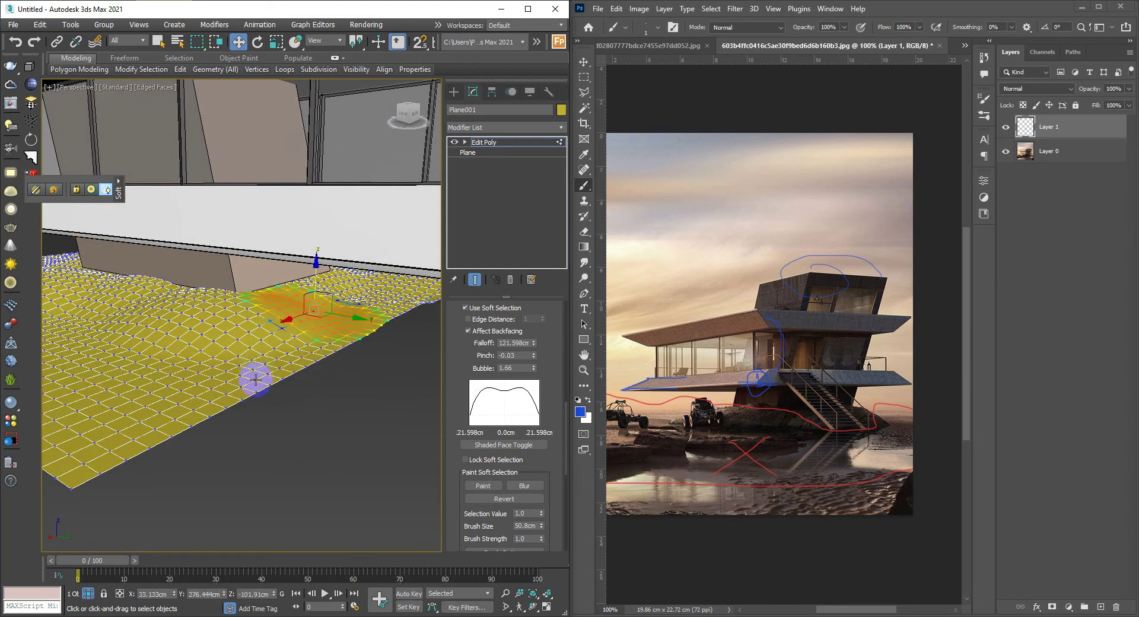
- Raise a bump in the terrain beneath the house
mouse_move(254, 376)
alt+middle_down()
mouse_move(312, 444)
mouse_move(340, 394)
mouse_move(336, 384)
mouse_move(254, 419)
alt+middle_up()
click(255, 418)
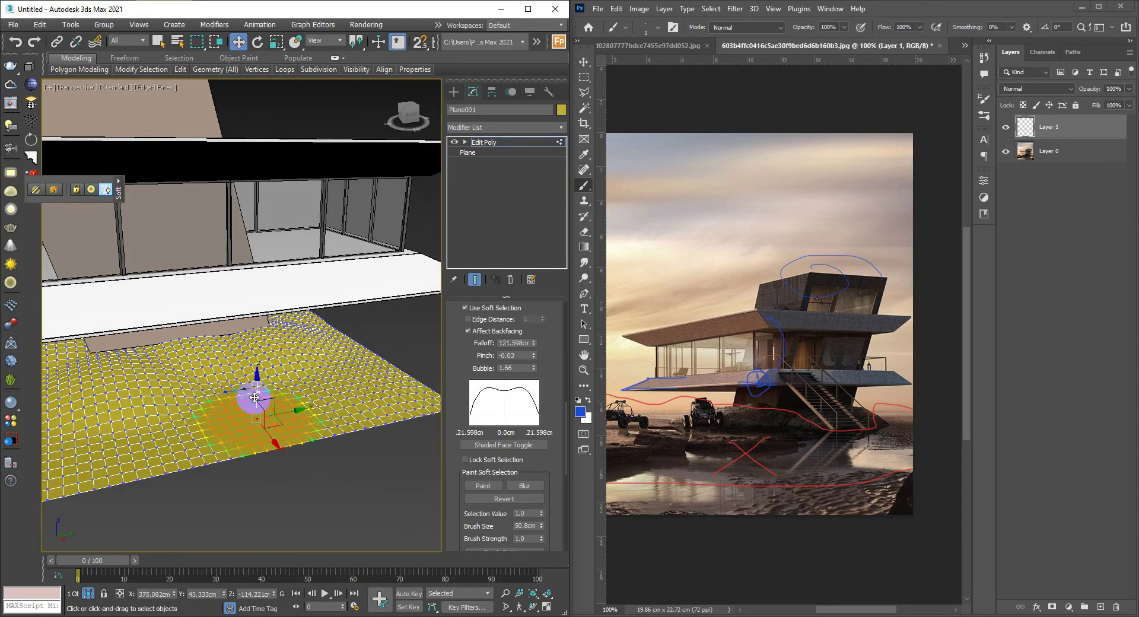
click(236, 387)
mouse_move(238, 356)
alt+middle_down()
mouse_move(175, 396)
mouse_move(159, 379)
alt+middle_up()
click(159, 380)
drag(161, 357, 162, 348)
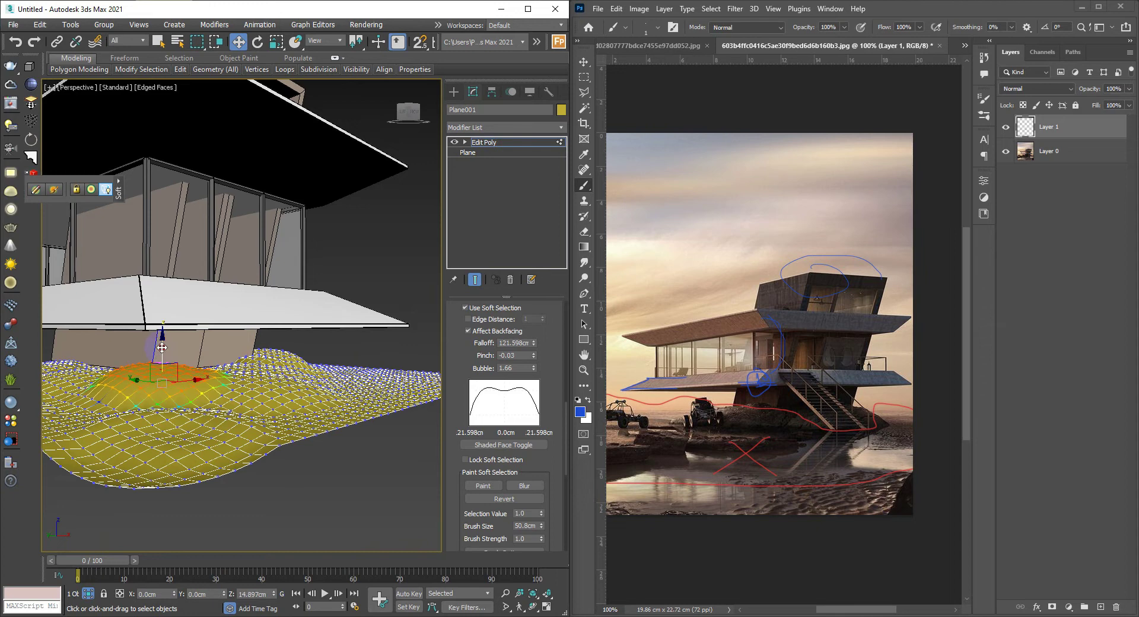
alt+middle_drag(161, 351, 200, 380)
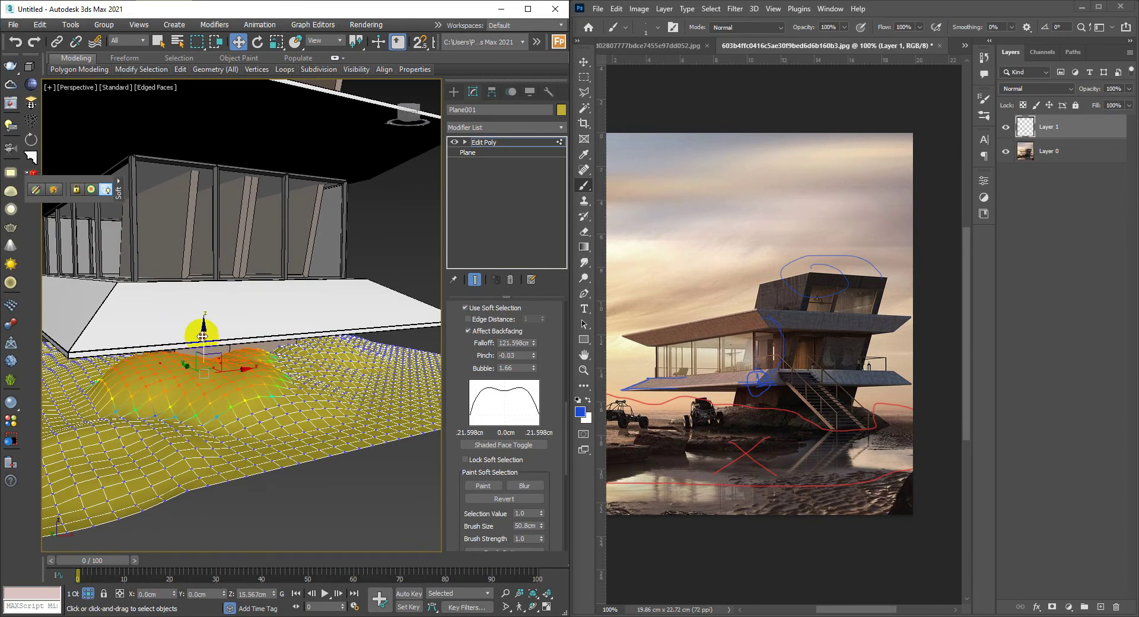
- Raise the plane's corner vertices and pull them in toward the house wall
mouse_move(202, 337)
alt+middle_down()
mouse_move(213, 431)
mouse_move(258, 413)
alt+middle_up()
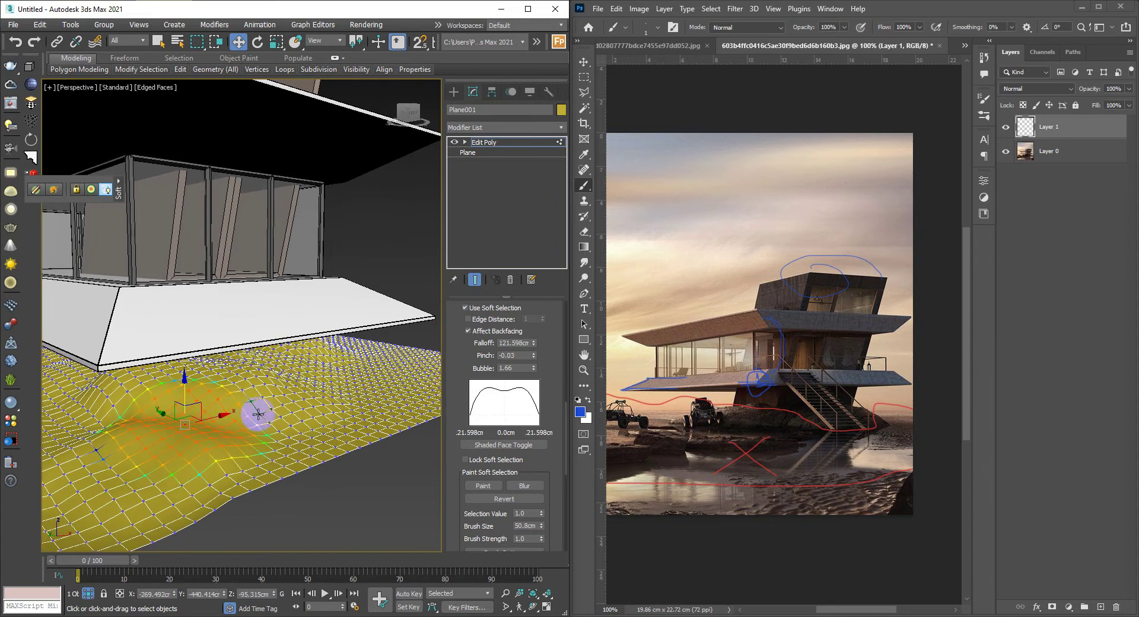
click(294, 403)
click(346, 431)
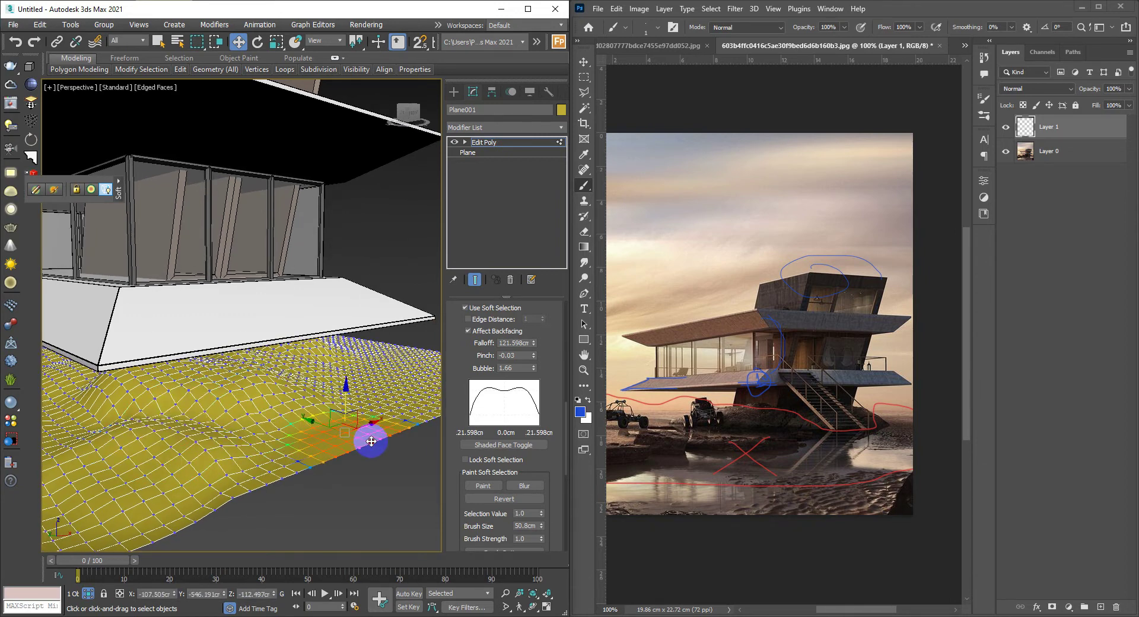
mouse_move(344, 408)
alt+middle_down()
mouse_move(261, 411)
mouse_move(315, 403)
alt+middle_up()
click(272, 402)
click(300, 393)
click(374, 356)
mouse_move(374, 356)
alt+middle_down()
mouse_move(237, 399)
mouse_move(269, 459)
alt+middle_up()
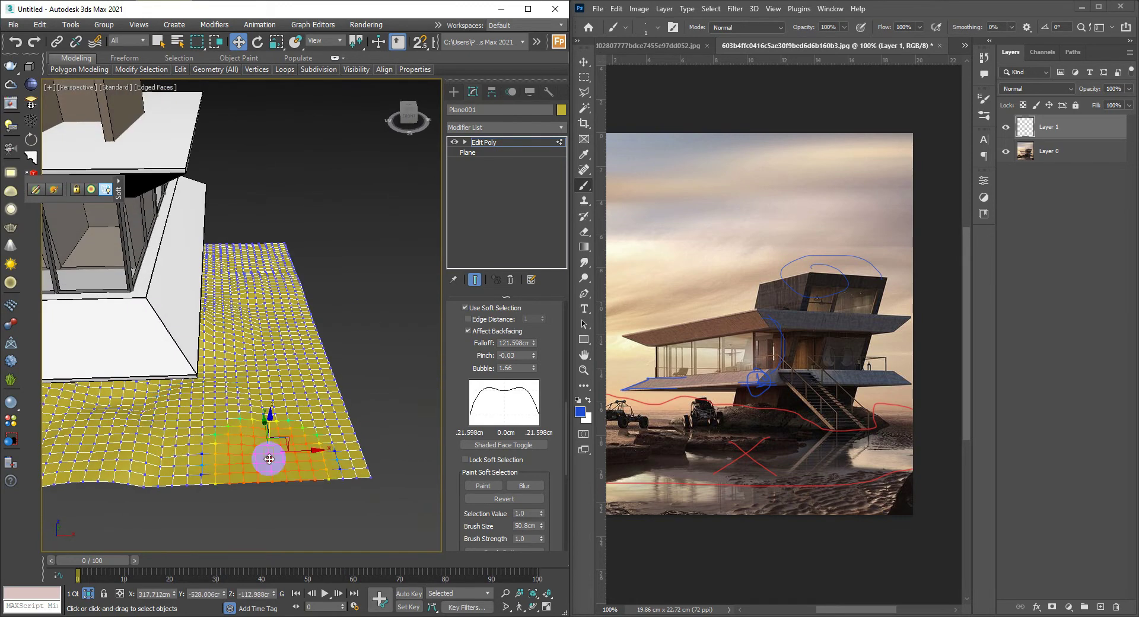
click(268, 371)
mouse_move(275, 380)
alt+middle_down()
mouse_move(363, 411)
mouse_move(325, 419)
mouse_move(325, 365)
mouse_move(376, 312)
alt+middle_up()
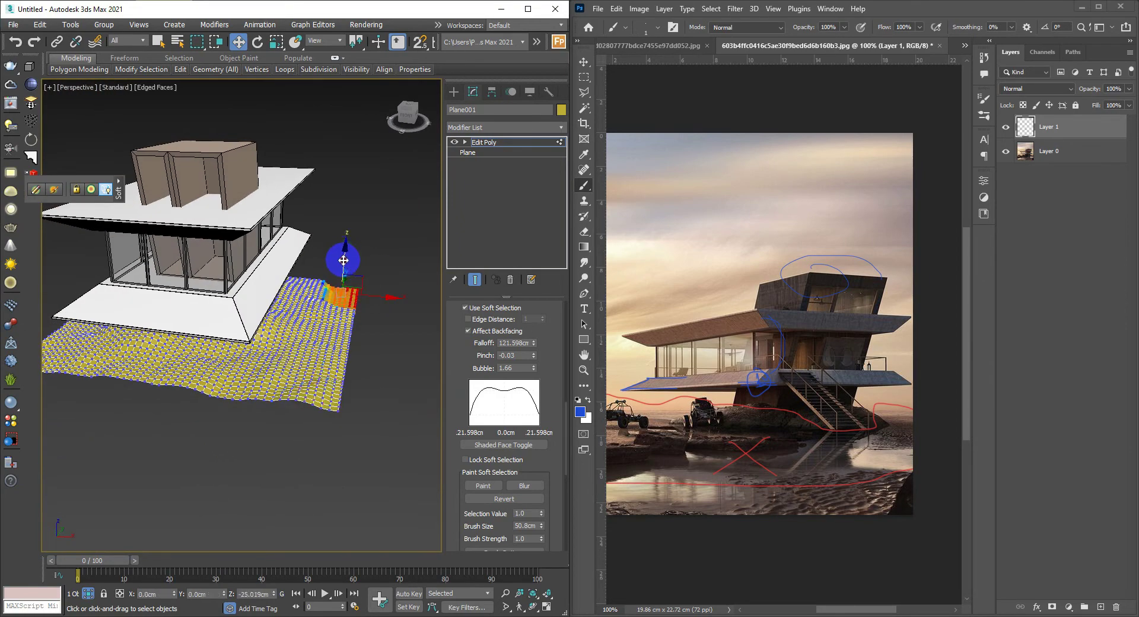
mouse_move(344, 260)
alt+middle_down()
mouse_move(221, 371)
mouse_move(203, 450)
alt+middle_up()
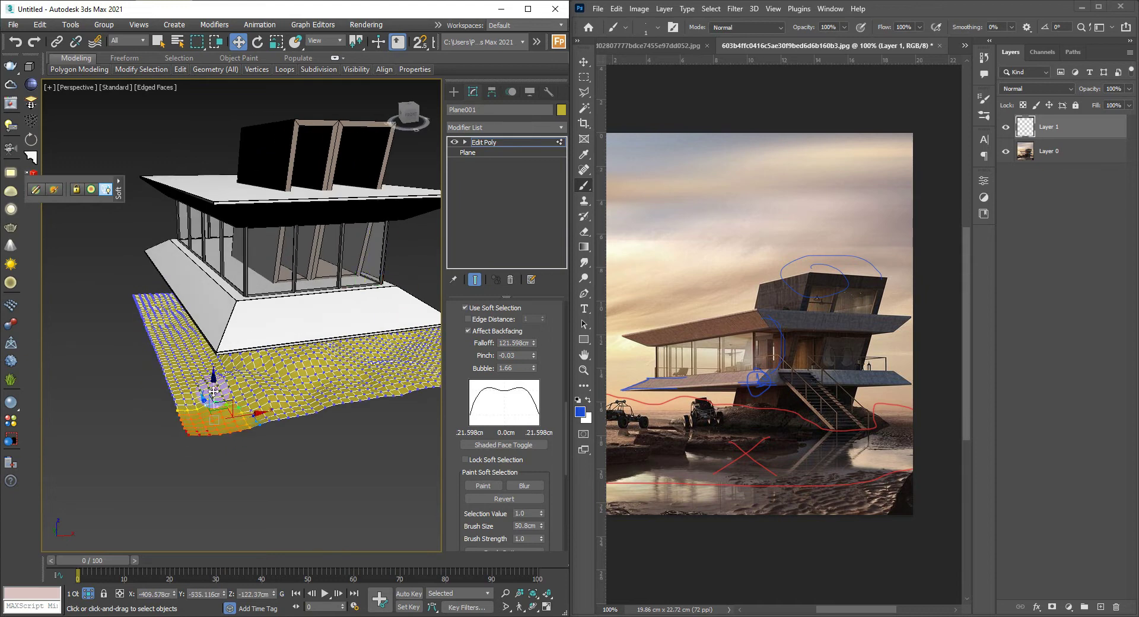
drag(212, 393, 203, 400)
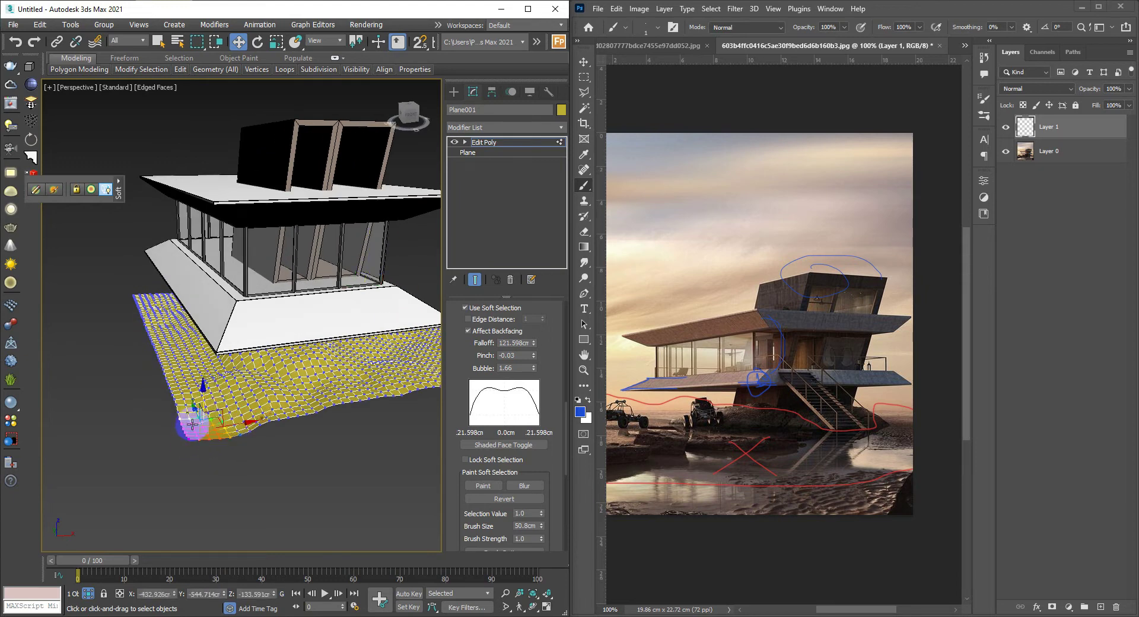
alt+middle_drag(203, 401, 110, 334)
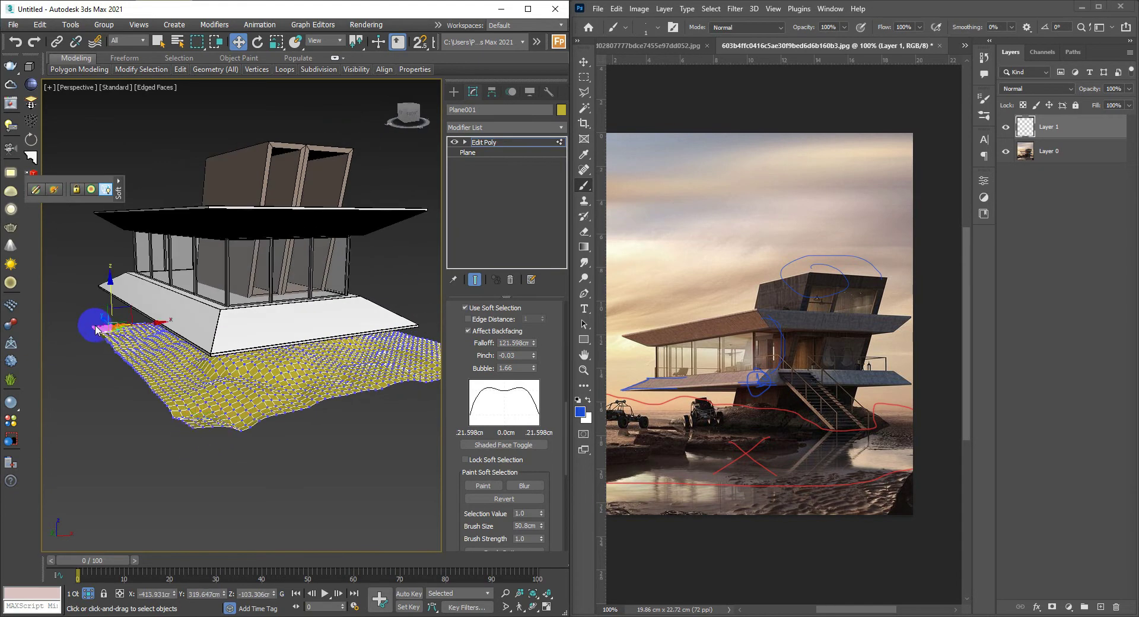
drag(94, 326, 108, 304)
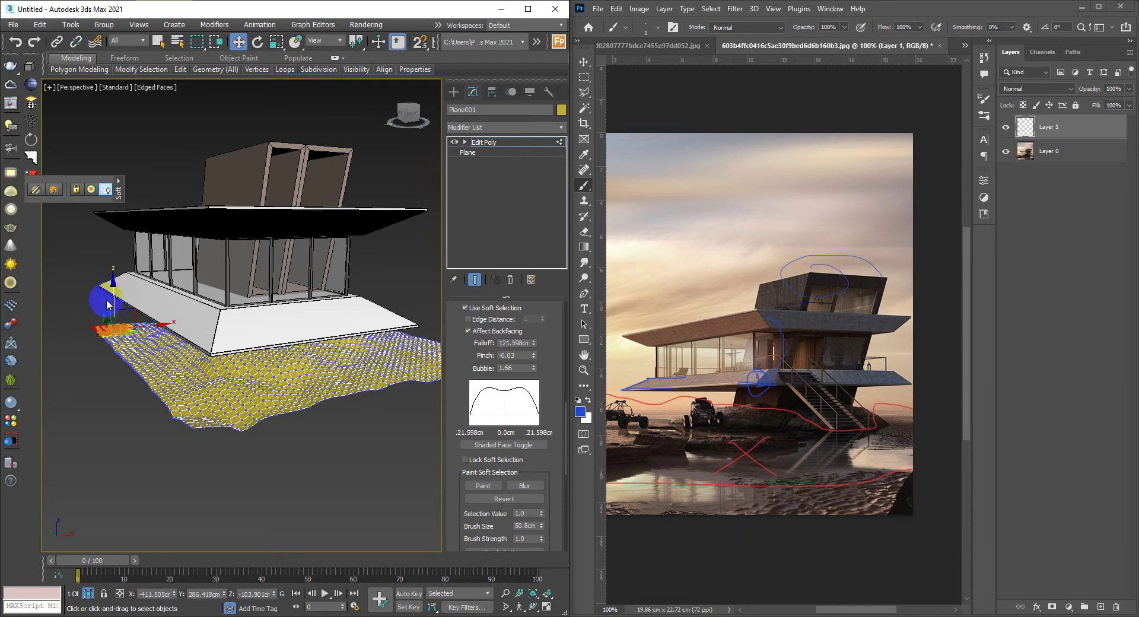
alt+middle_drag(112, 300, 320, 365)
- Exit vertex level and open the Material Editor with M
key(1)
scroll(261, 338, down, 3)
scroll(332, 356, up, 5)
scroll(331, 359, down, 5)
scroll(320, 358, down, 2)
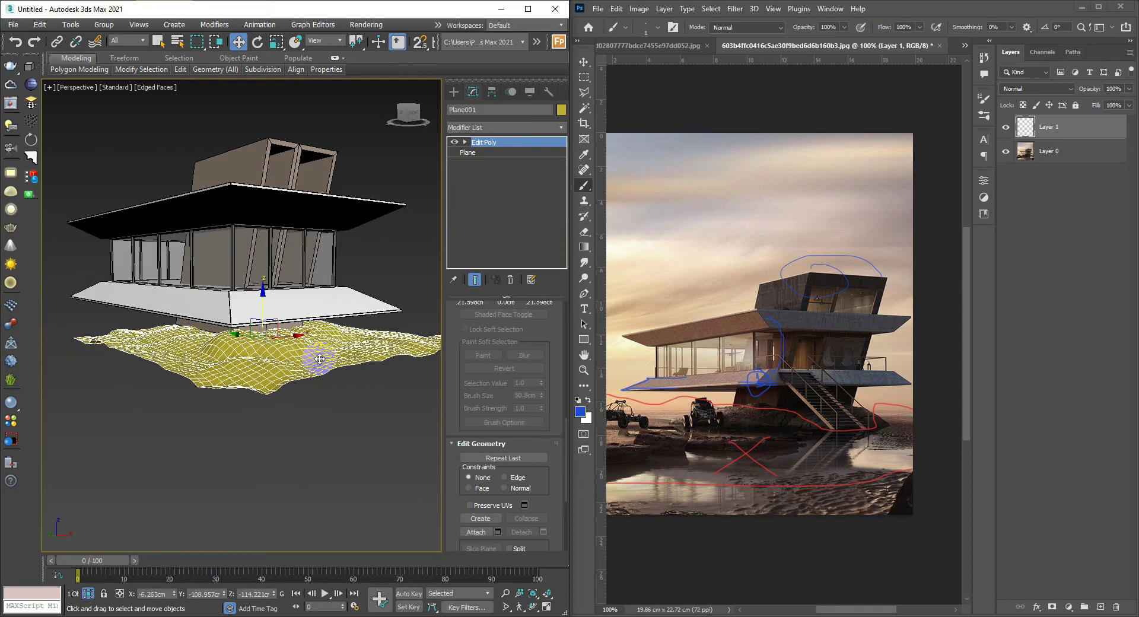
key(m)
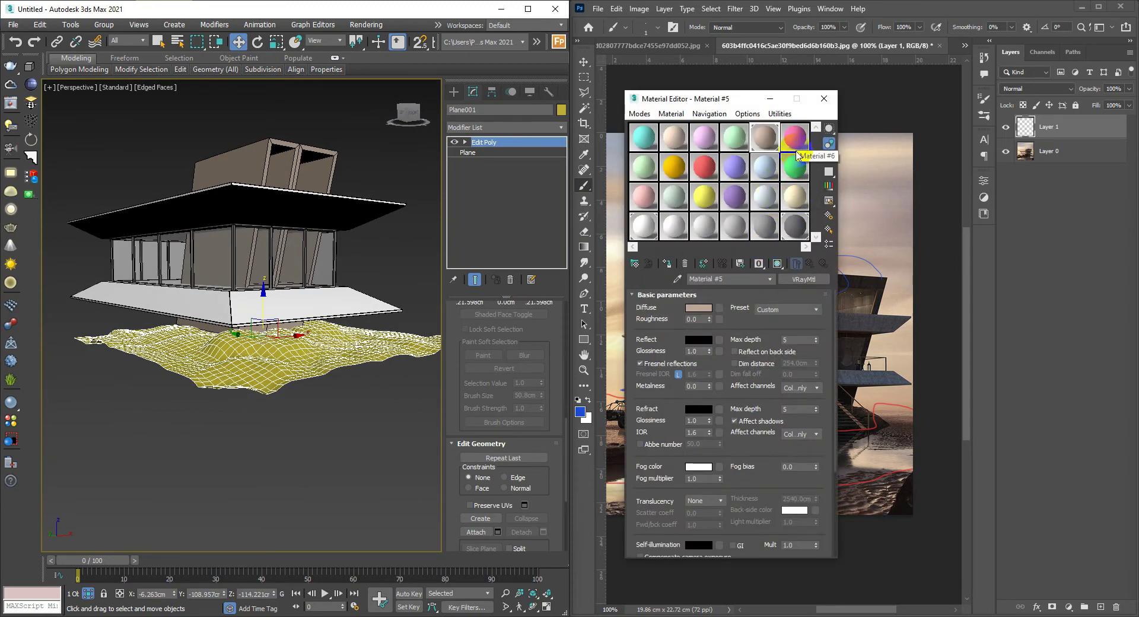
- Darken Material #18's diffuse colour to brown and close the Material Editor
click(795, 199)
click(698, 308)
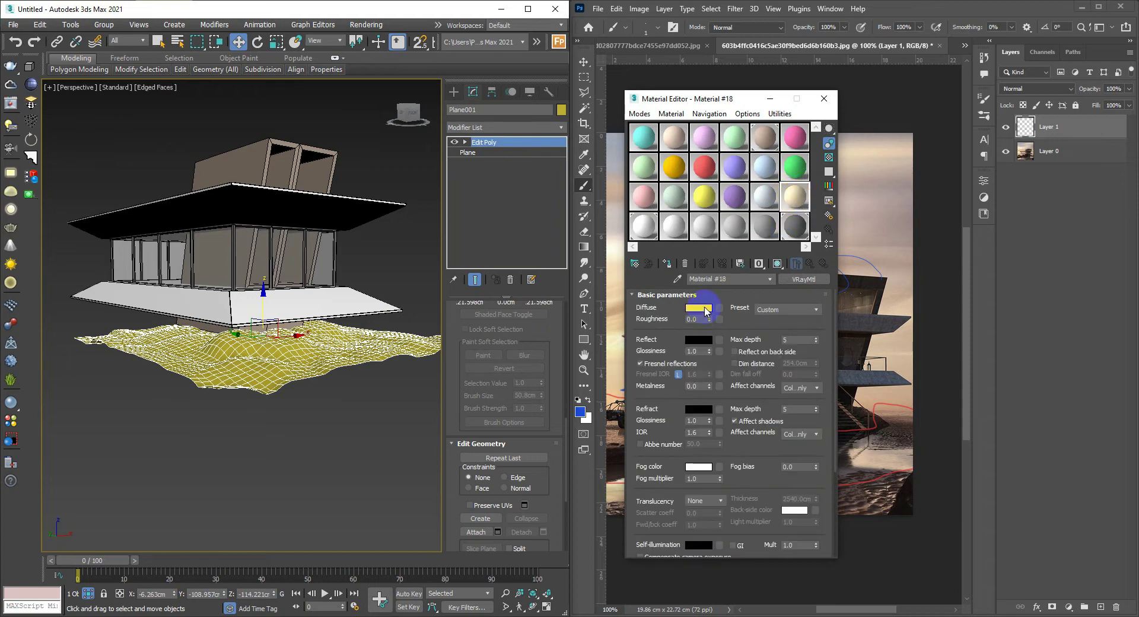
drag(411, 149, 405, 142)
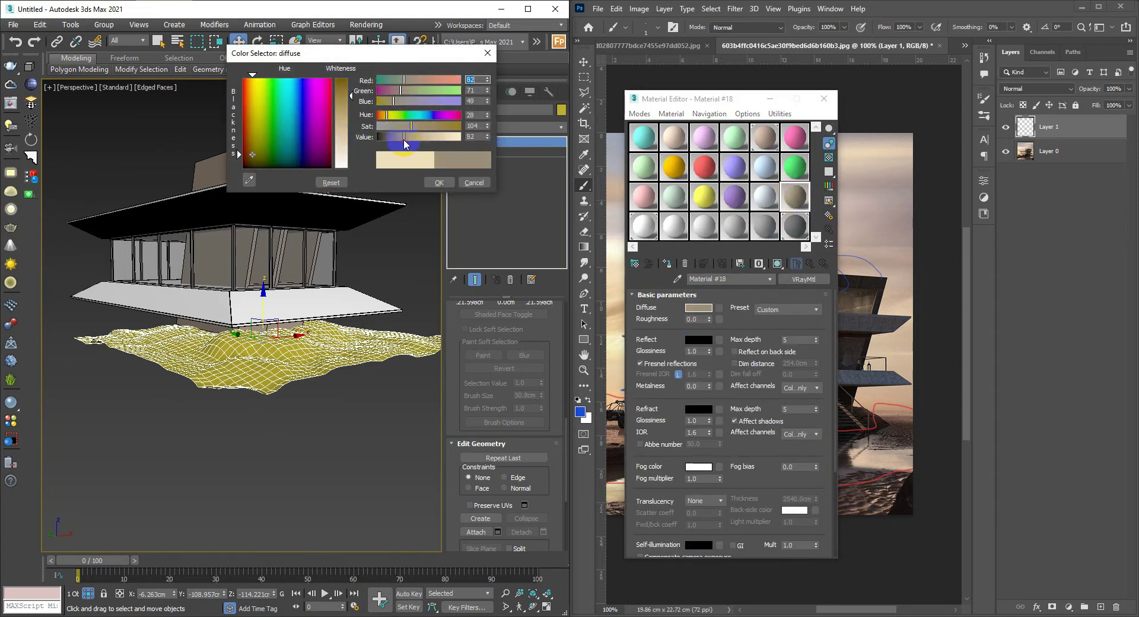
click(438, 183)
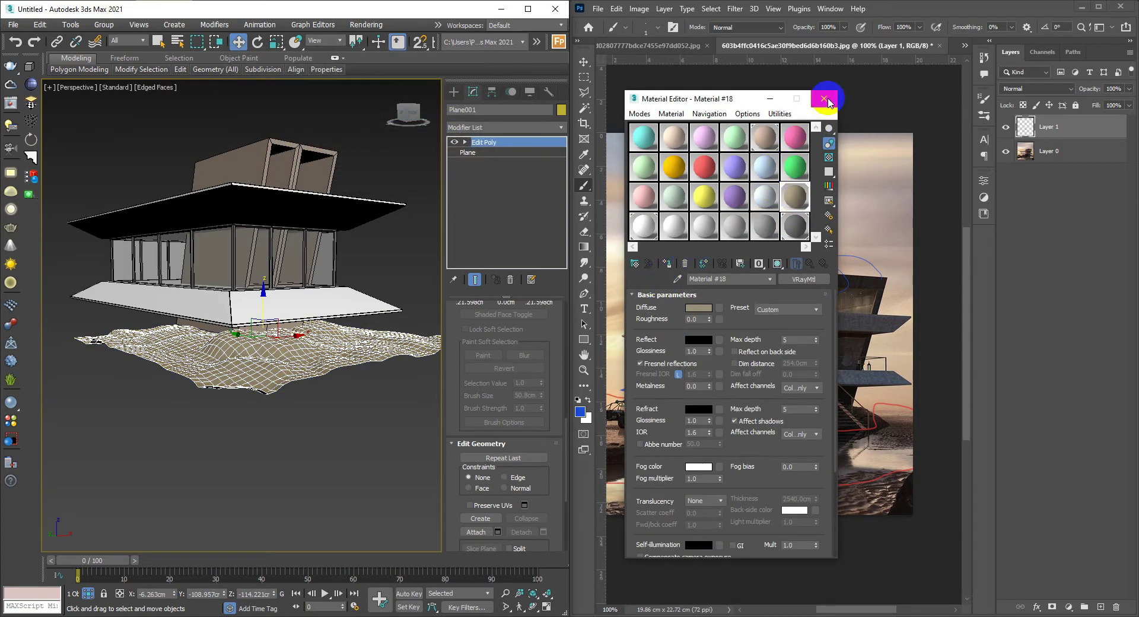
click(823, 99)
- Set the terrain's object colour to black
middle_drag(265, 330, 294, 321)
click(559, 114)
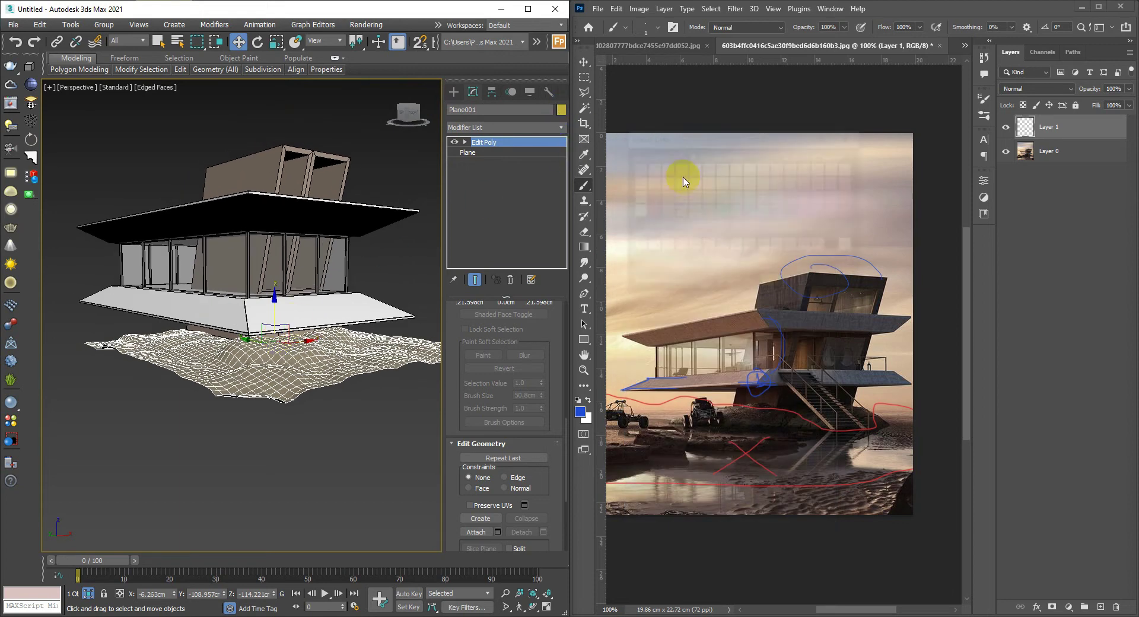
click(839, 257)
click(798, 287)
click(315, 425)
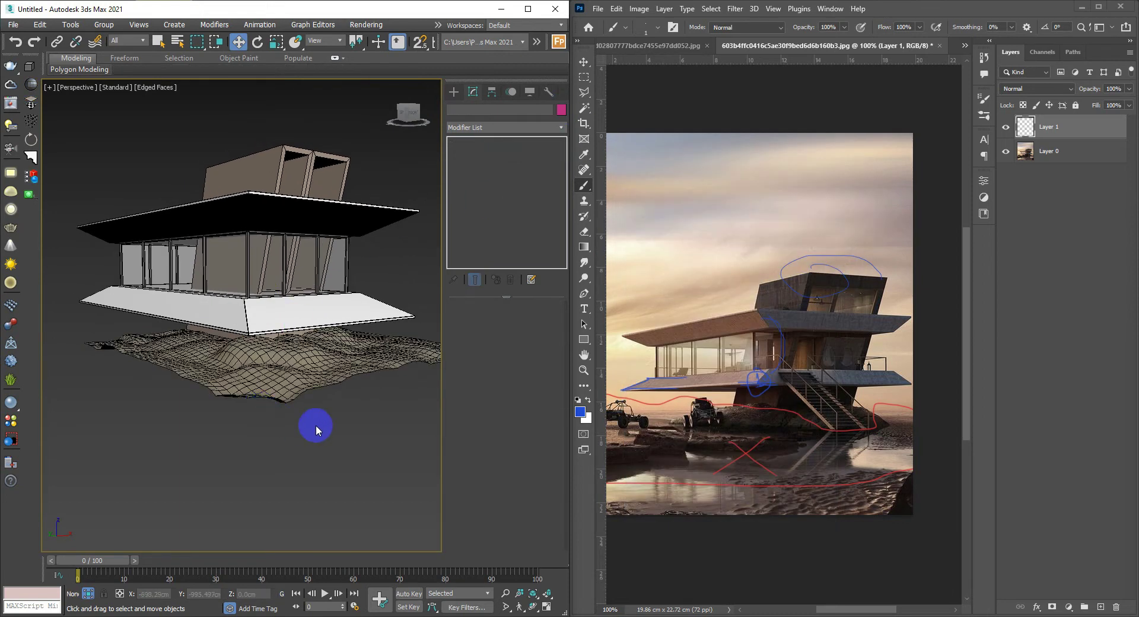
- Scale up the terrain mesh so it spreads wider beneath the house
scroll(317, 429, down, 5)
scroll(317, 428, up, 5)
mouse_move(317, 428)
alt+middle_down()
mouse_move(229, 407)
mouse_move(296, 404)
mouse_move(227, 407)
alt+middle_up()
click(263, 396)
key(r)
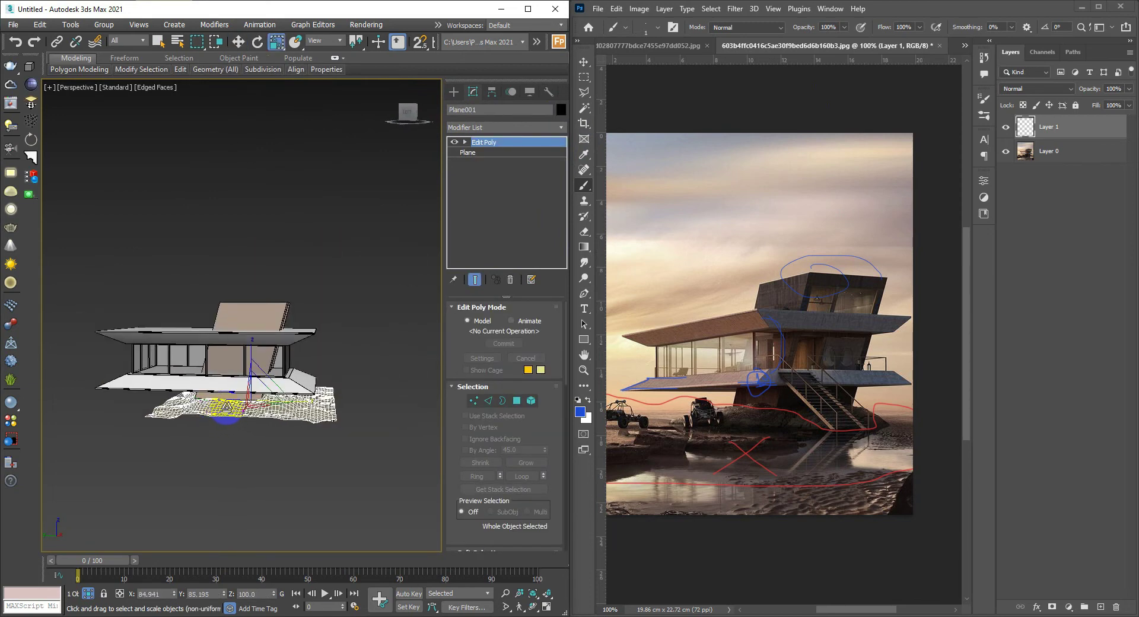
drag(301, 401, 183, 403)
key(w)
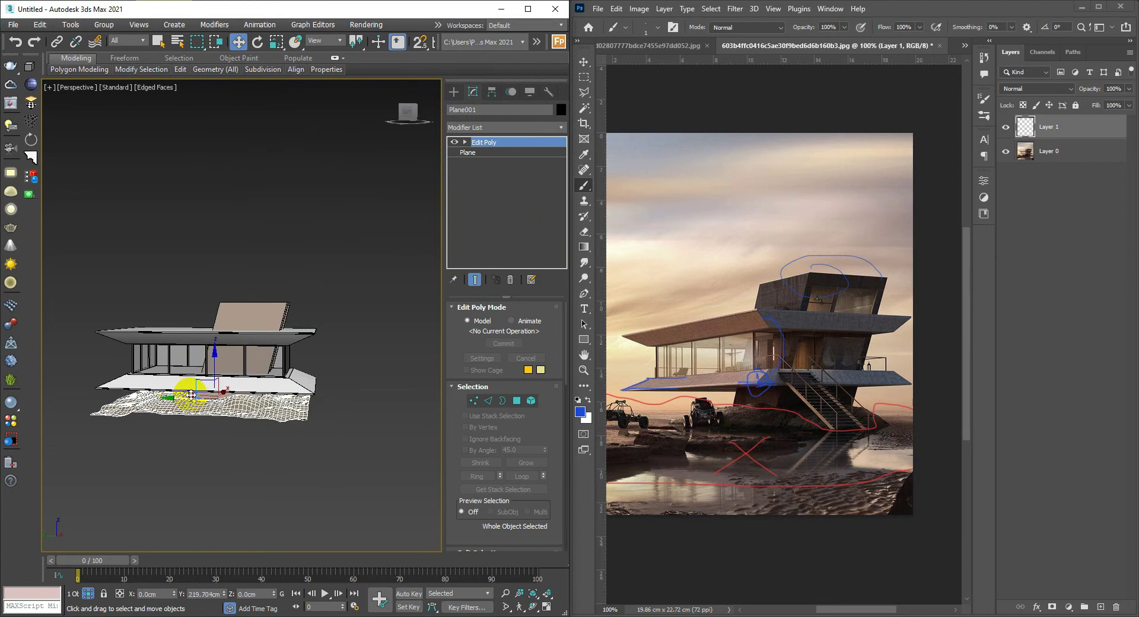
key(r)
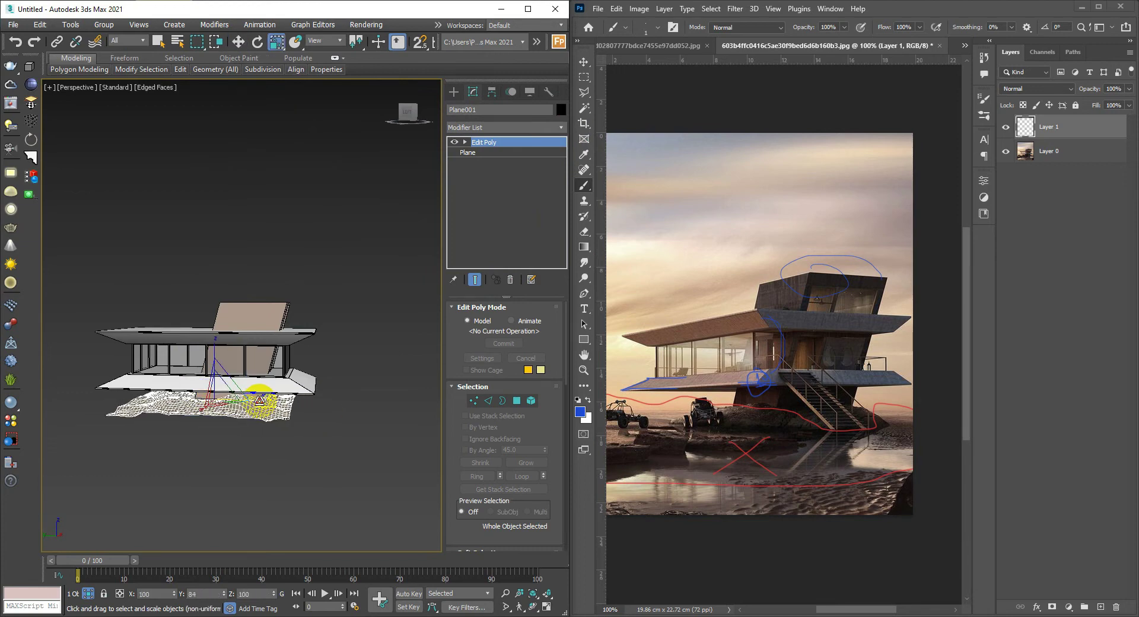
key(w)
mouse_move(269, 401)
alt+middle_down()
mouse_move(216, 403)
mouse_move(243, 379)
alt+middle_up()
click(165, 400)
- Maximize 3ds Max to full screen and clear the selection
click(527, 9)
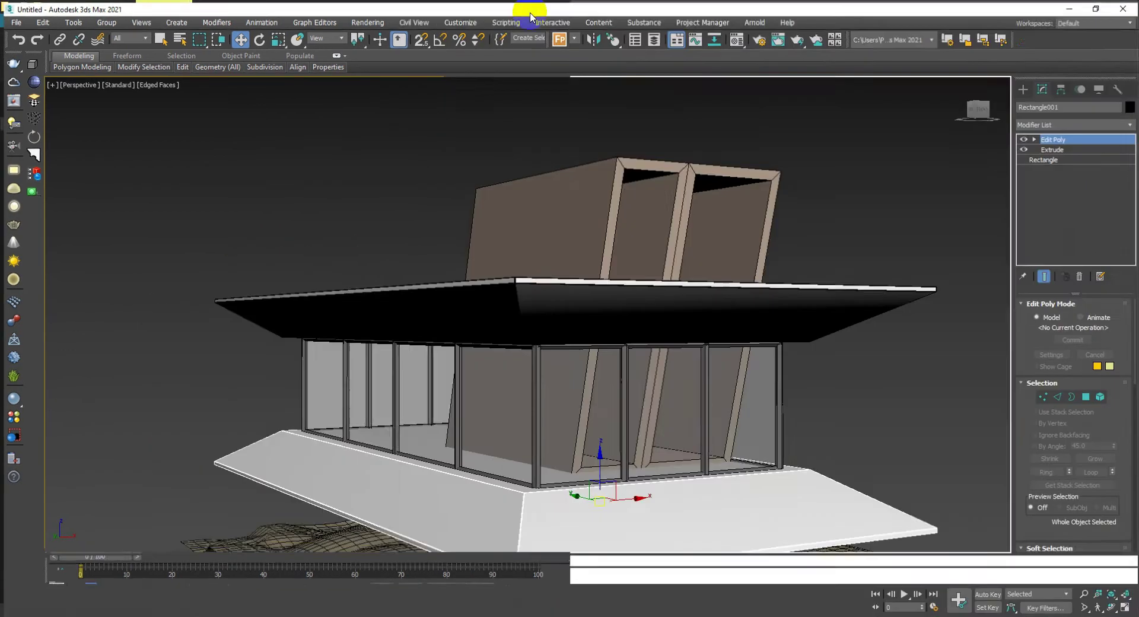
middle_drag(587, 249, 560, 216)
scroll(559, 216, down, 5)
key(ctrl+d)
scroll(478, 247, down, 2)
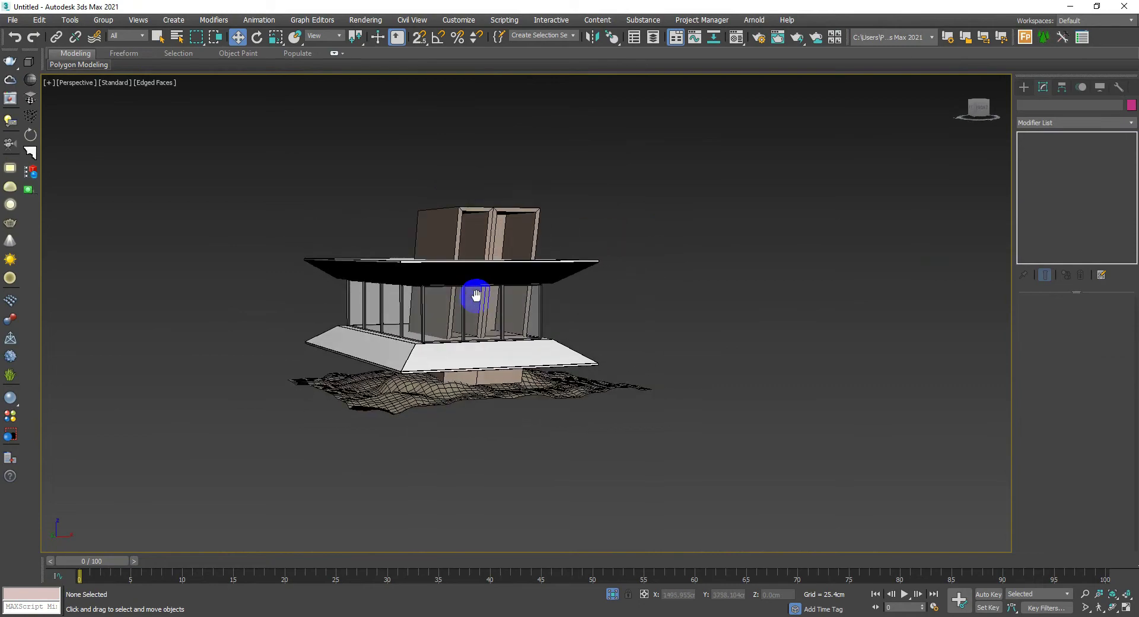
mouse_move(470, 286)
alt+middle_down()
mouse_move(484, 306)
mouse_move(457, 386)
alt+middle_up()
scroll(484, 305, down, 3)
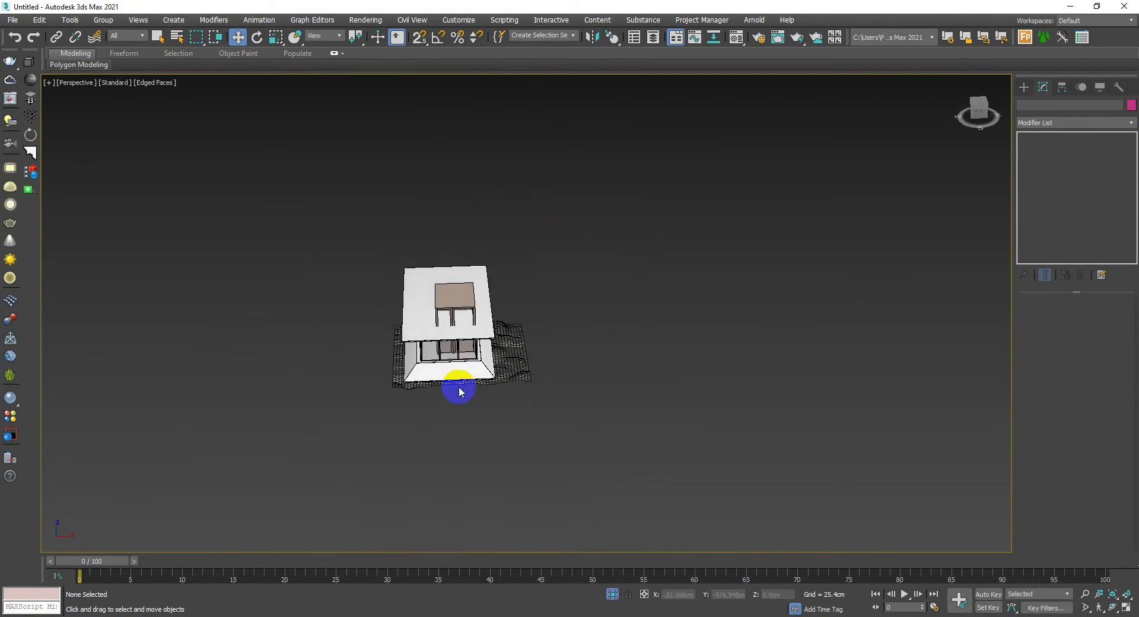
- Draw a large flat plane around the house from the right-click create menu
right_click(458, 386)
click(472, 352)
drag(564, 248, 142, 609)
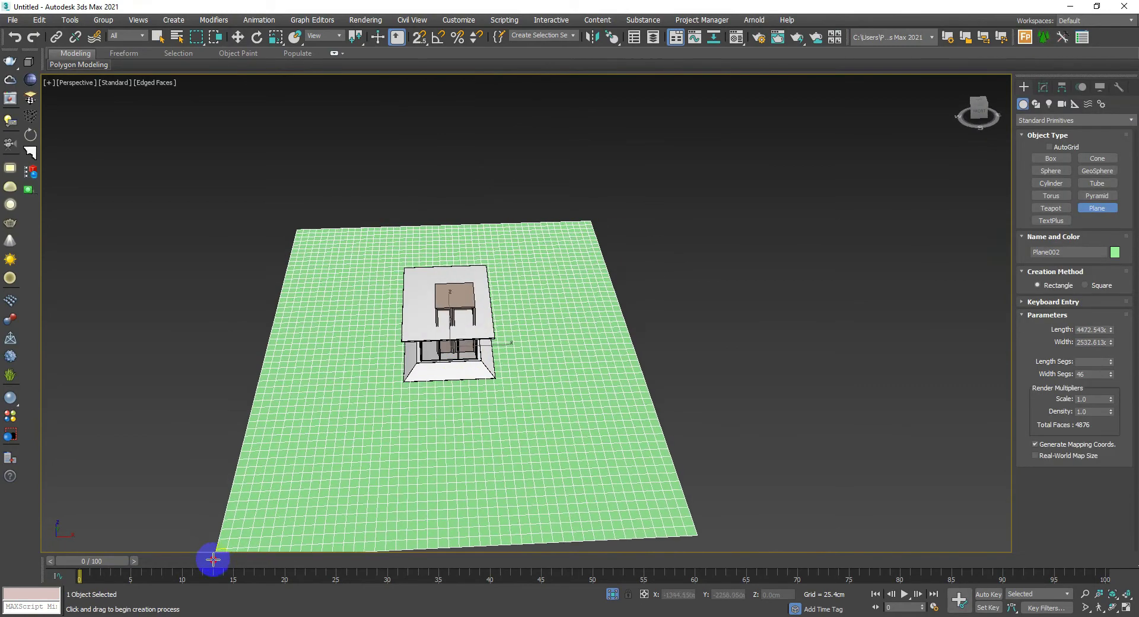
right_click(415, 333)
scroll(415, 332, down, 3)
alt+middle_drag(415, 333, 407, 326)
- Move the new ground plane down in Z below the terrain
key(r)
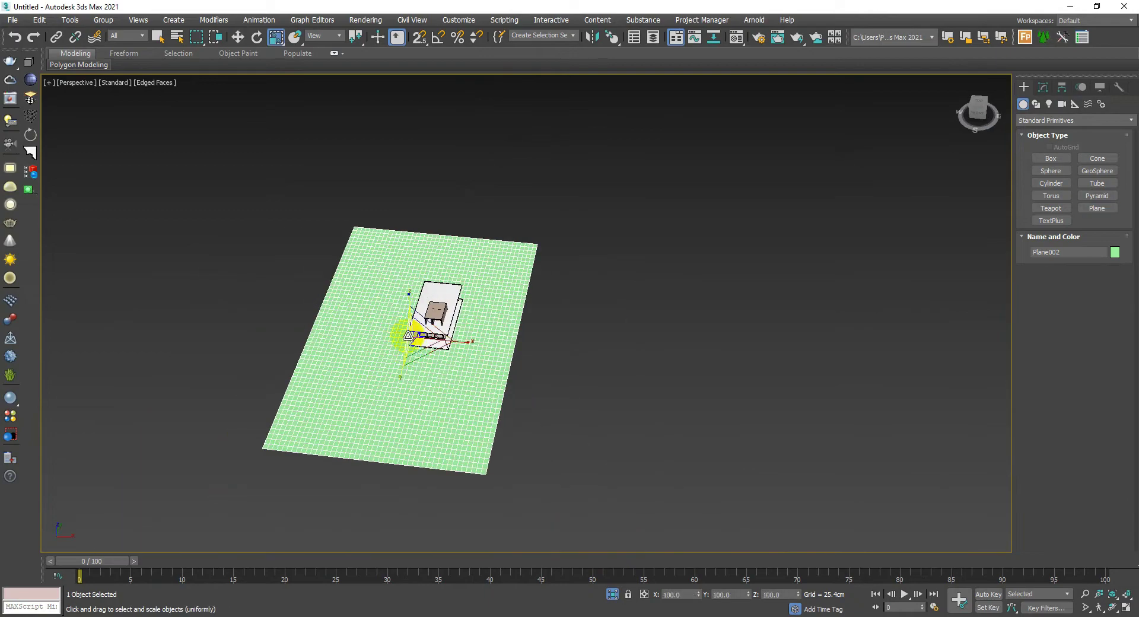
scroll(433, 270, up, 3)
key(w)
scroll(463, 344, up, 2)
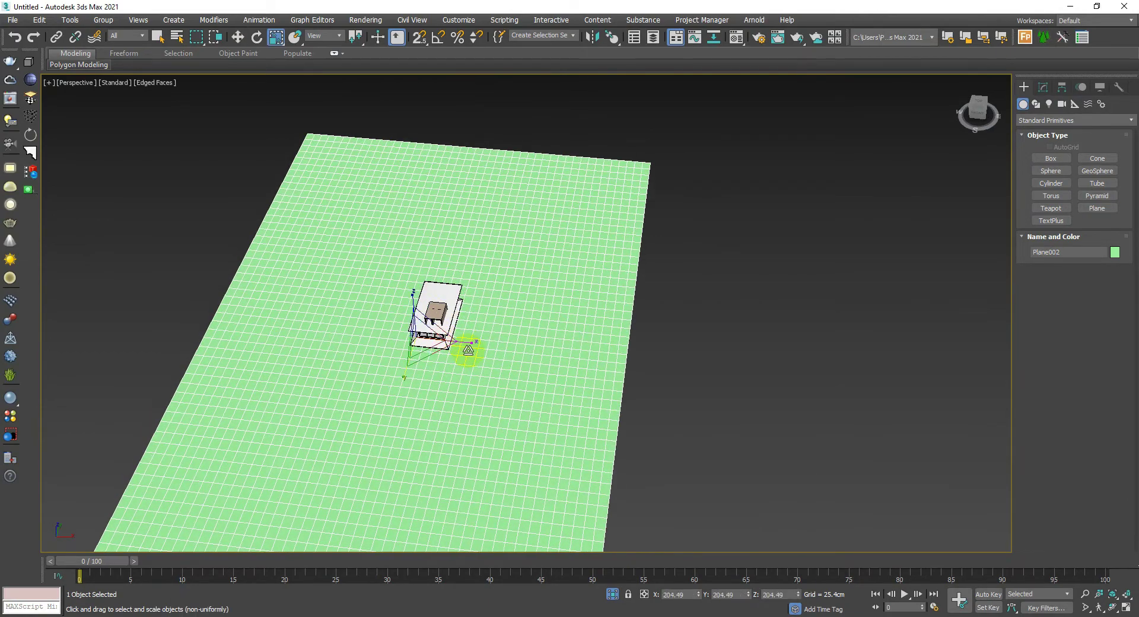
scroll(480, 342, up, 2)
alt+middle_drag(483, 343, 453, 325)
scroll(415, 317, up, 3)
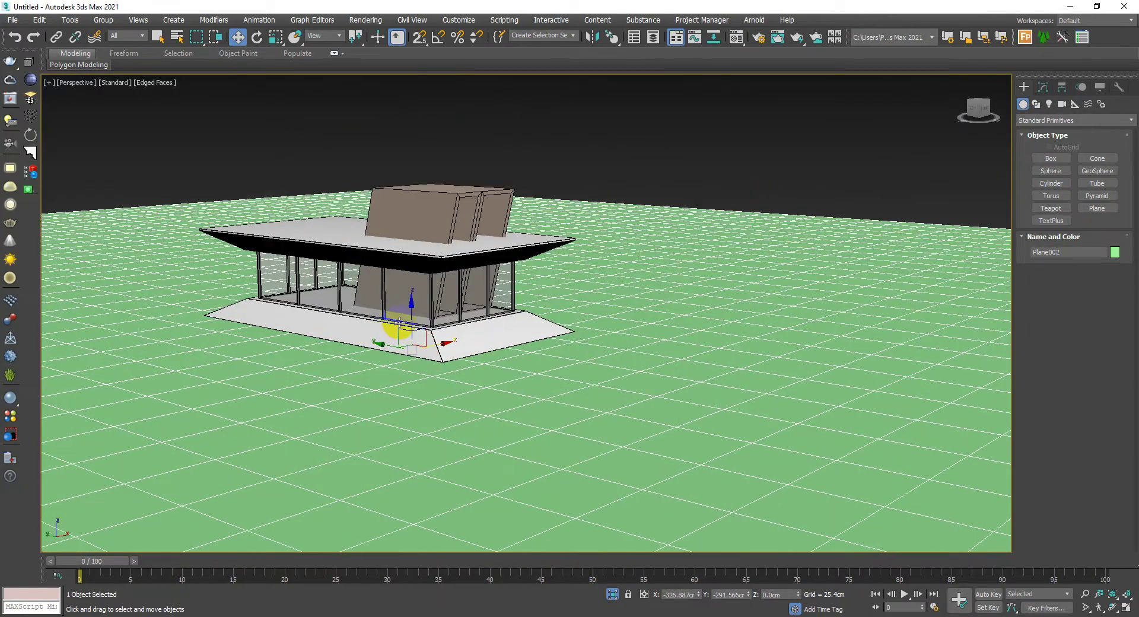
scroll(394, 328, up, 2)
mouse_move(394, 329)
mouse_down()
mouse_move(420, 360)
mouse_move(421, 349)
mouse_up()
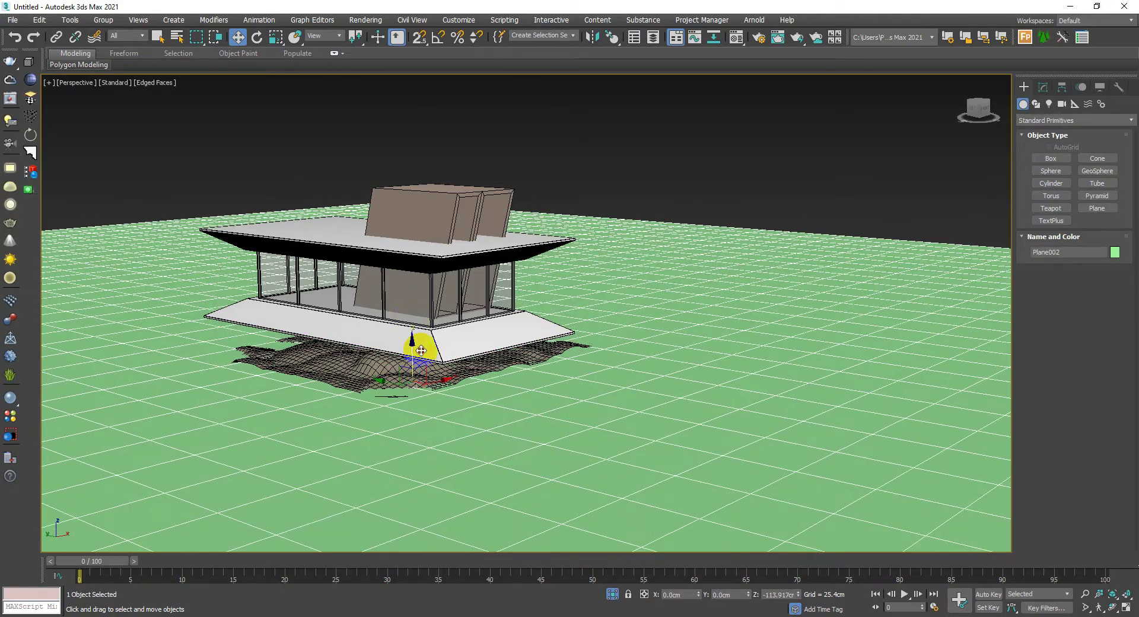
scroll(421, 350, down, 1)
scroll(415, 356, up, 3)
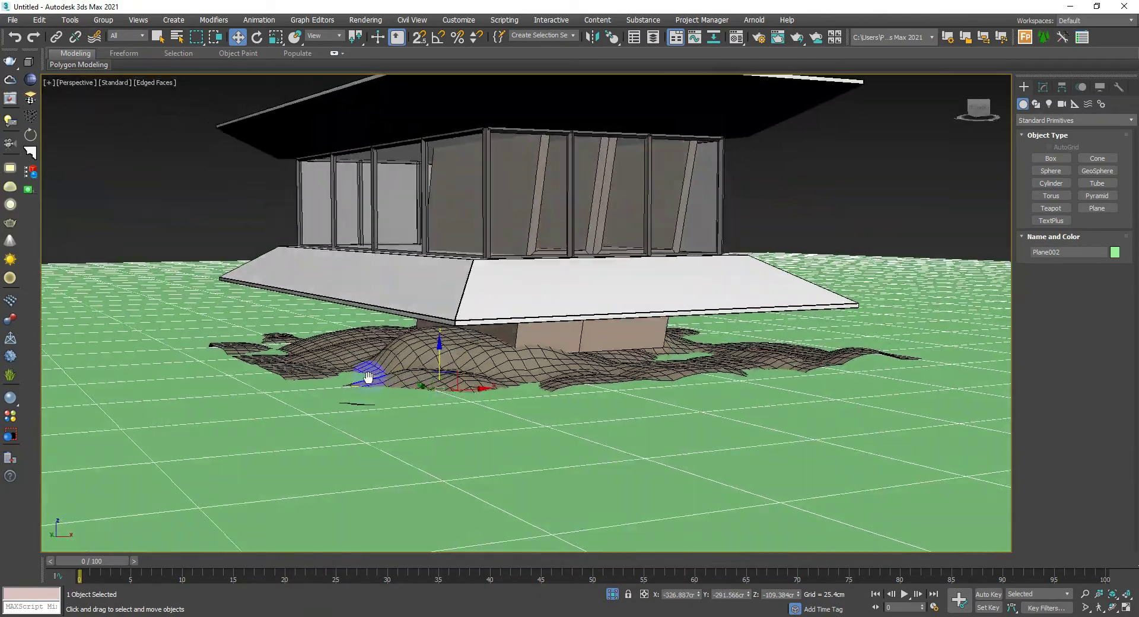
scroll(415, 368, down, 3)
- Reframe the scene from a higher angle and open the Material Editor
alt+middle_drag(474, 380, 503, 391)
scroll(503, 392, down, 1)
scroll(487, 389, down, 1)
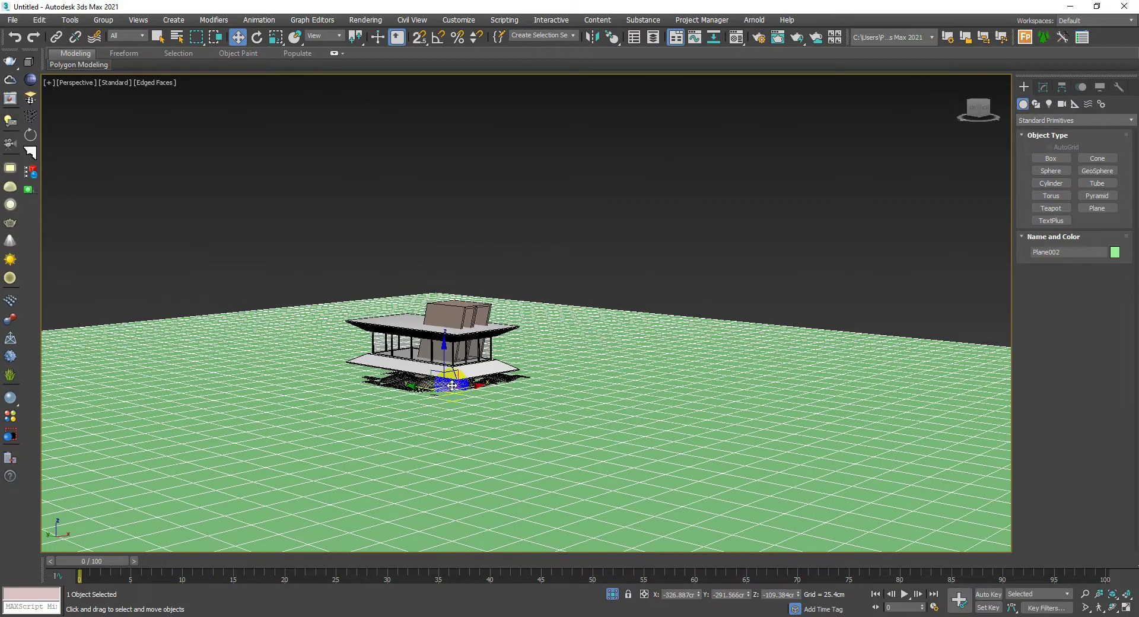
scroll(465, 389, down, 4)
scroll(511, 332, up, 5)
scroll(486, 328, up, 2)
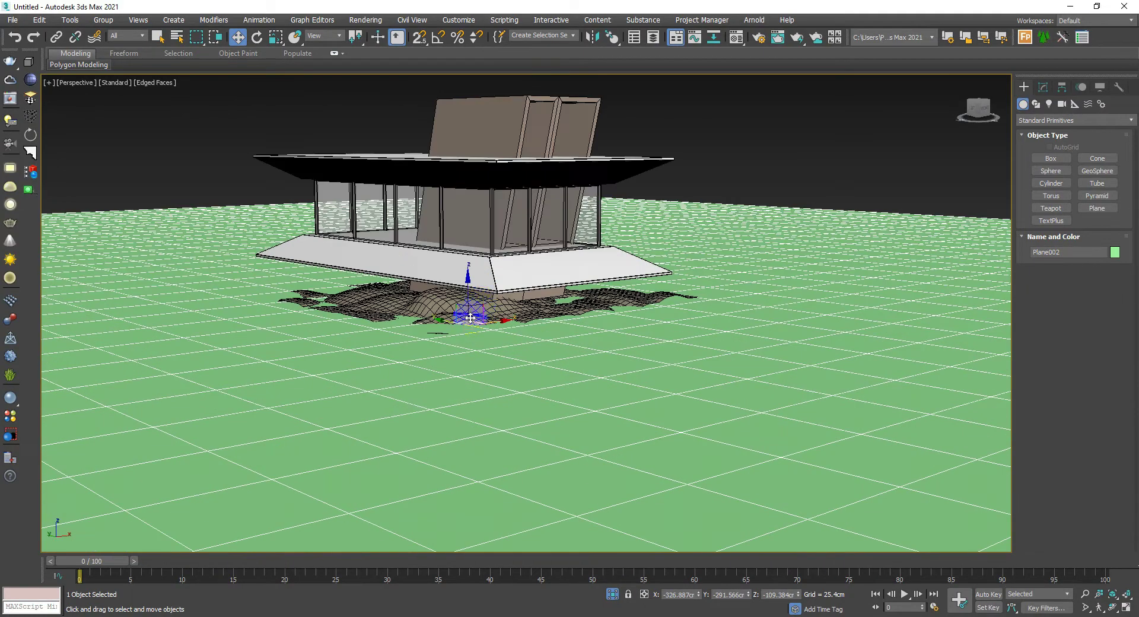
alt+middle_drag(486, 328, 485, 325)
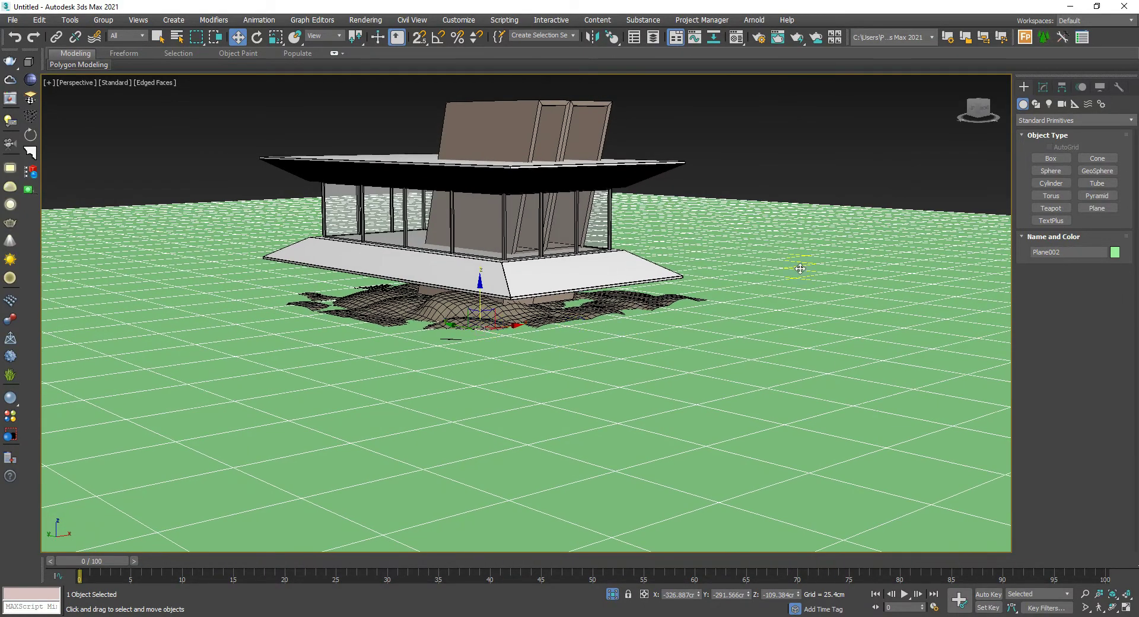
alt+middle_drag(767, 289, 750, 295)
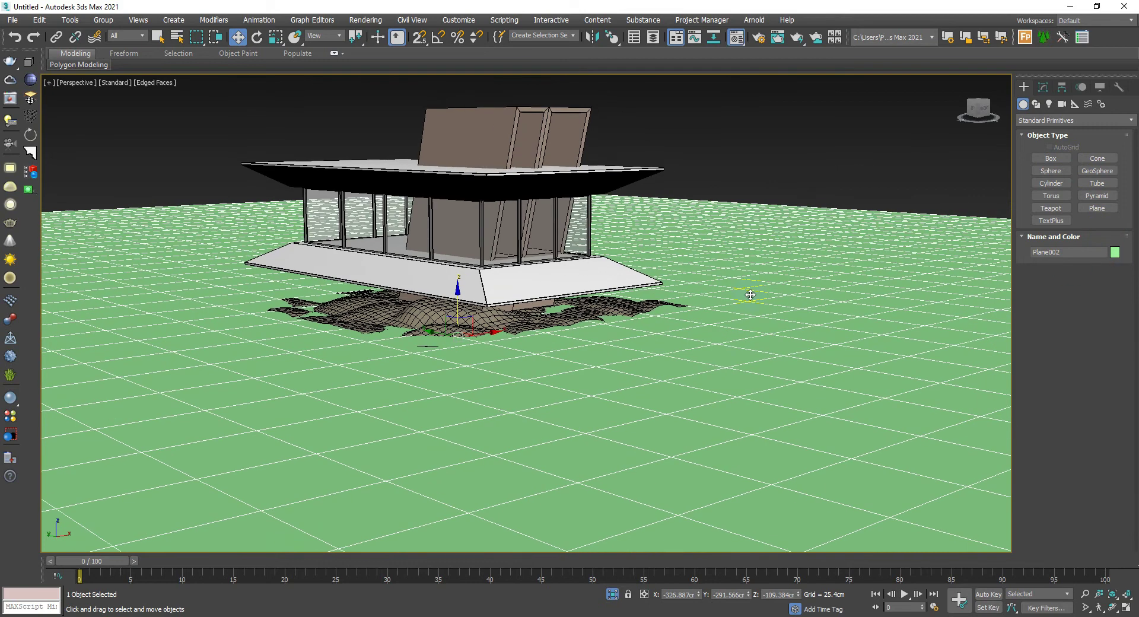
key(m)
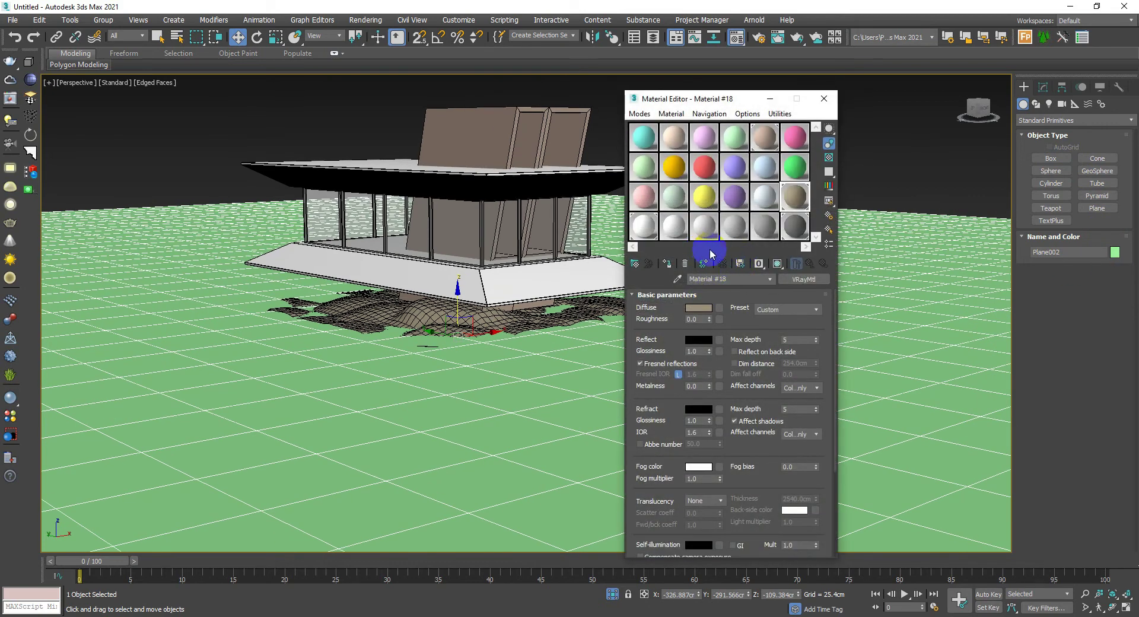
- Give a new material a light-blue diffuse colour and assign it to the ground plane
click(765, 196)
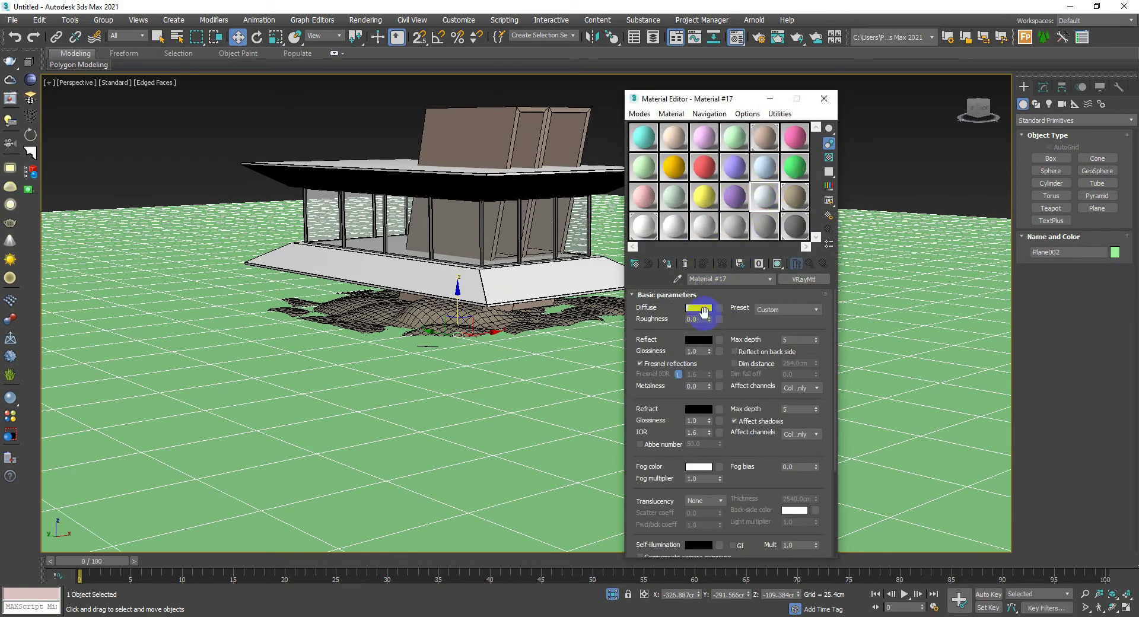
click(710, 305)
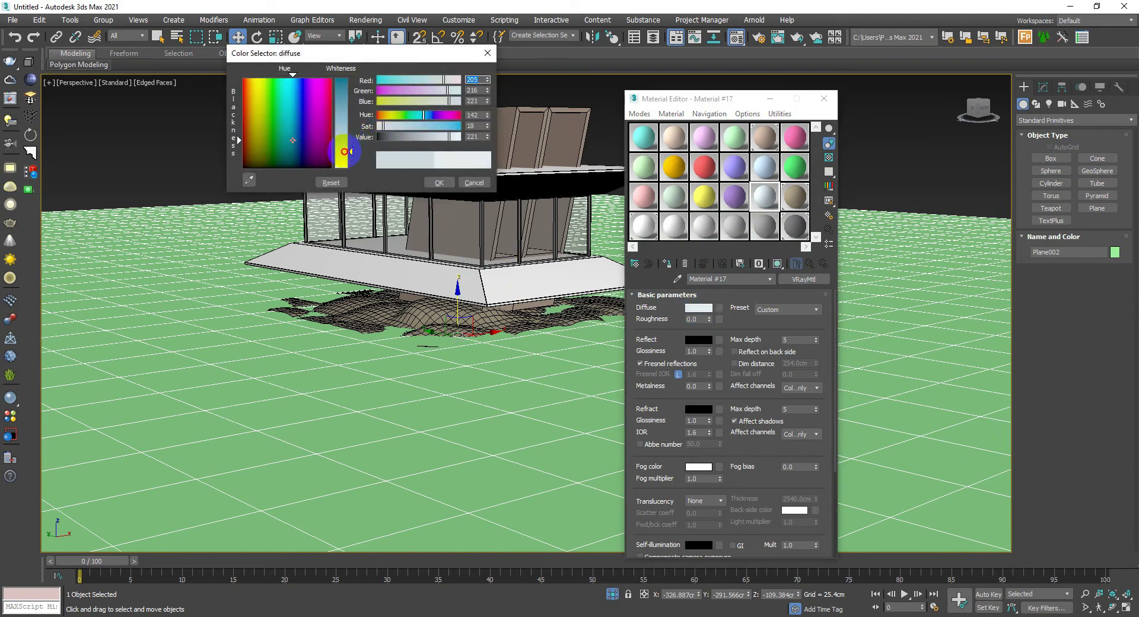
drag(344, 151, 339, 138)
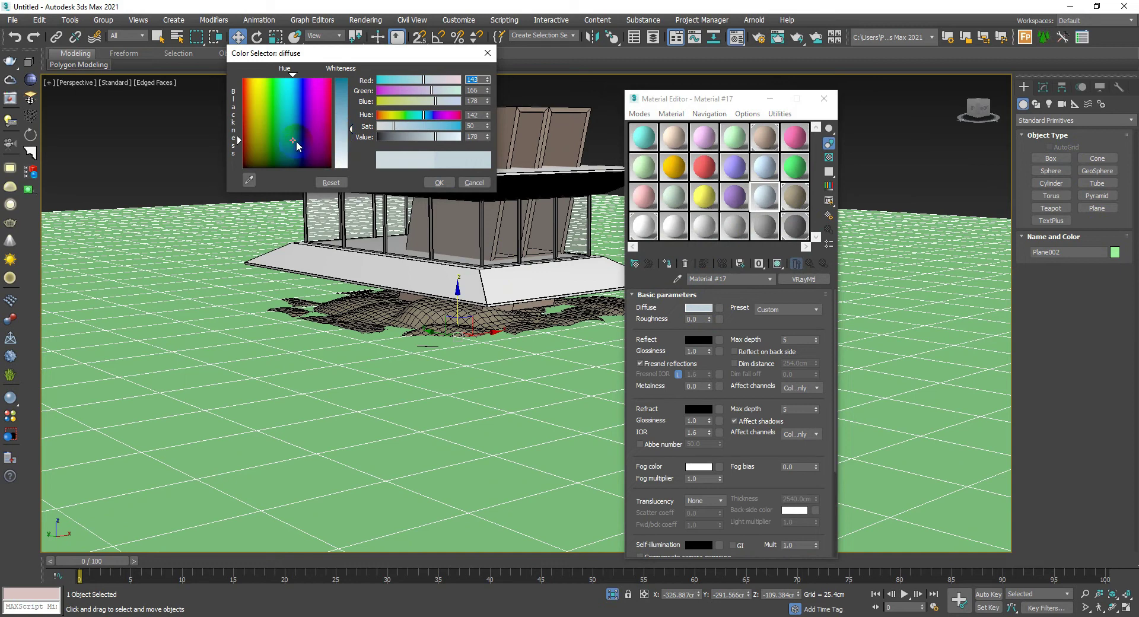
click(416, 126)
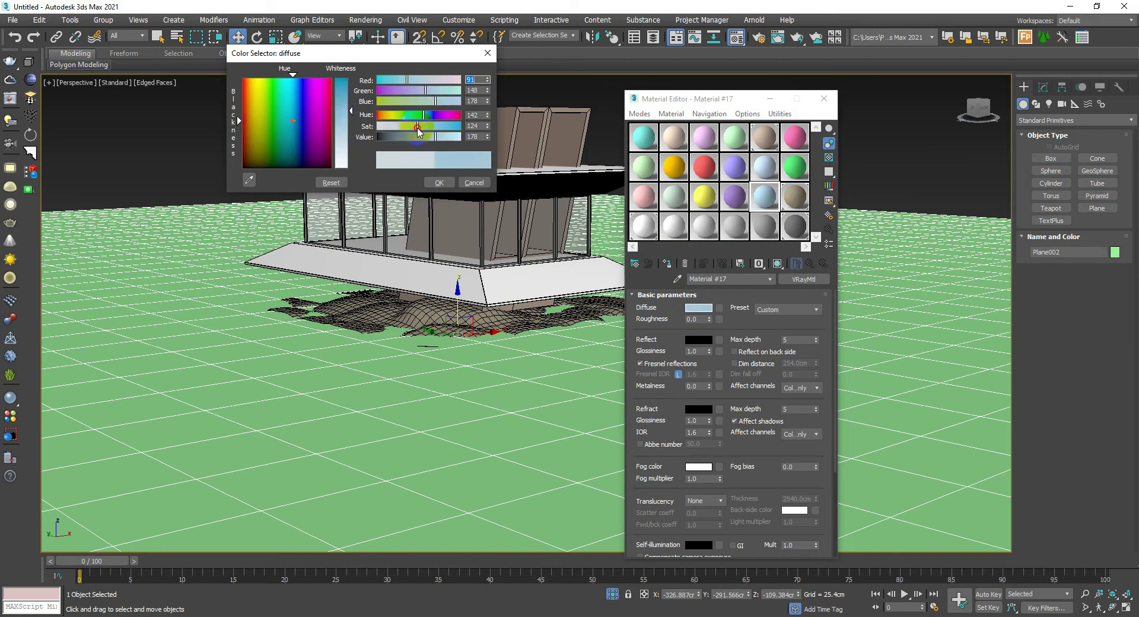
click(441, 182)
click(669, 265)
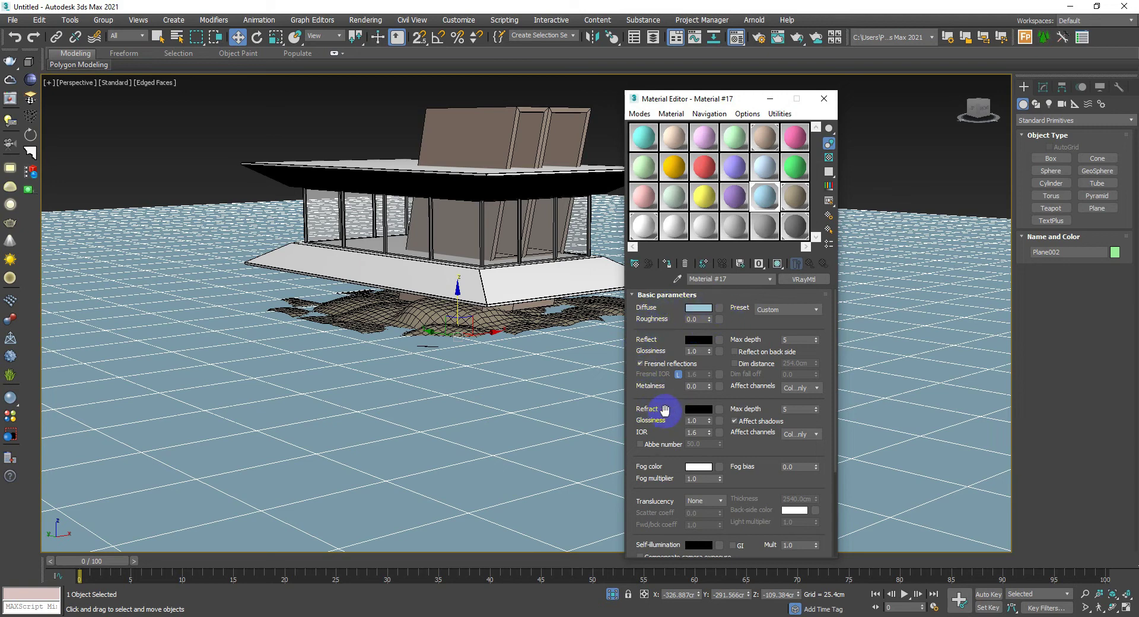
- Set the material's Refract colour to mid grey (94)
click(695, 409)
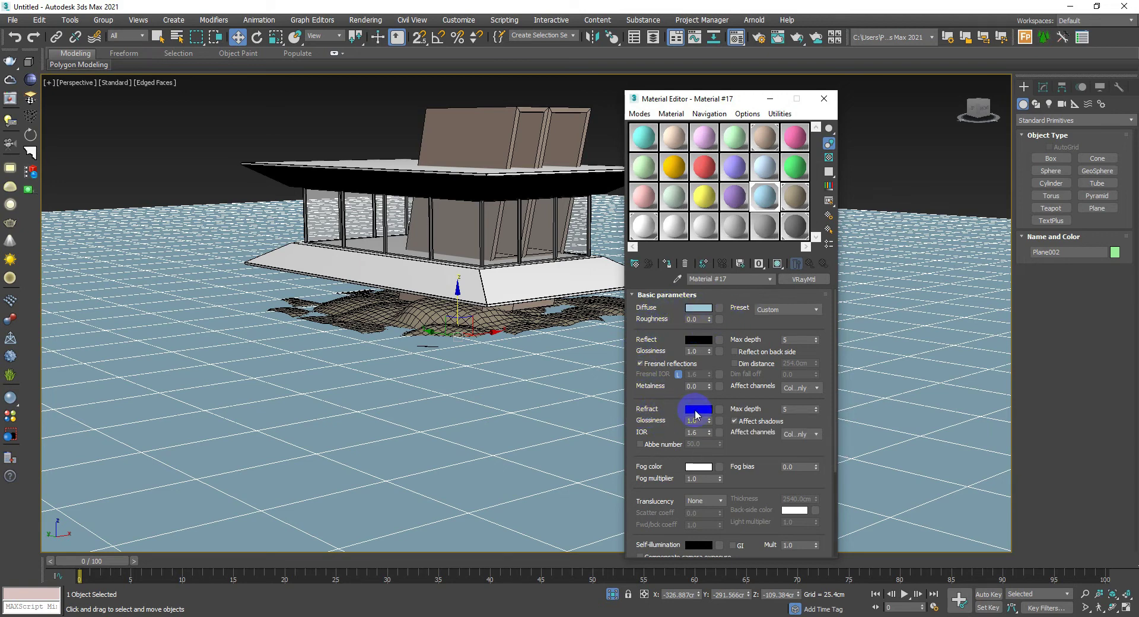
drag(343, 80, 343, 112)
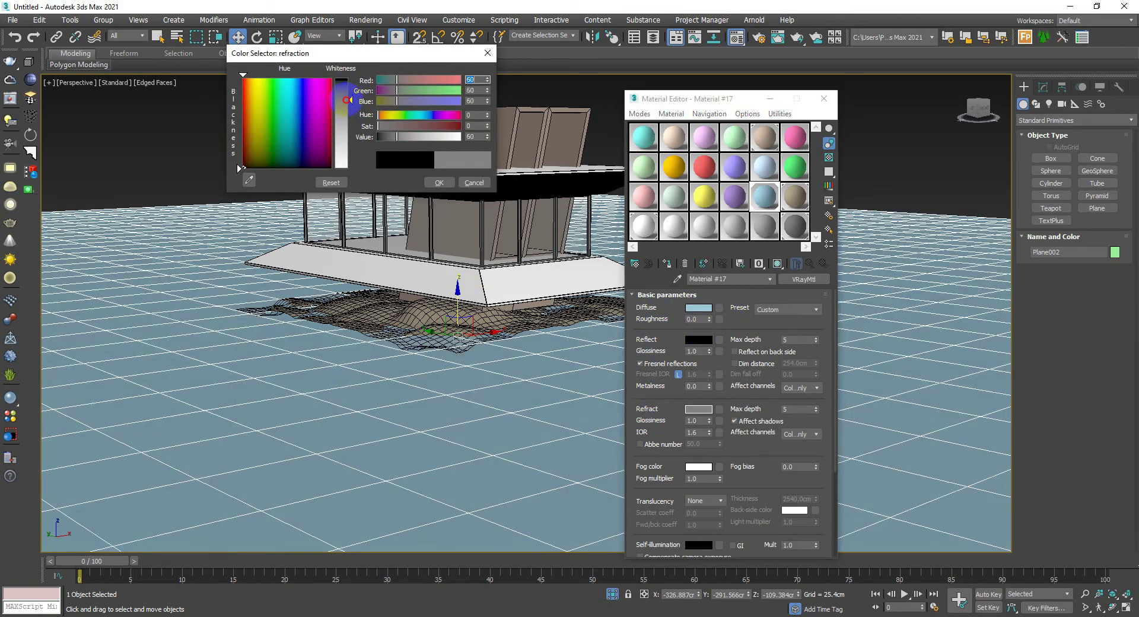
click(439, 183)
scroll(401, 331, down, 5)
mouse_move(401, 330)
middle_down()
mouse_move(402, 342)
mouse_move(394, 301)
middle_up()
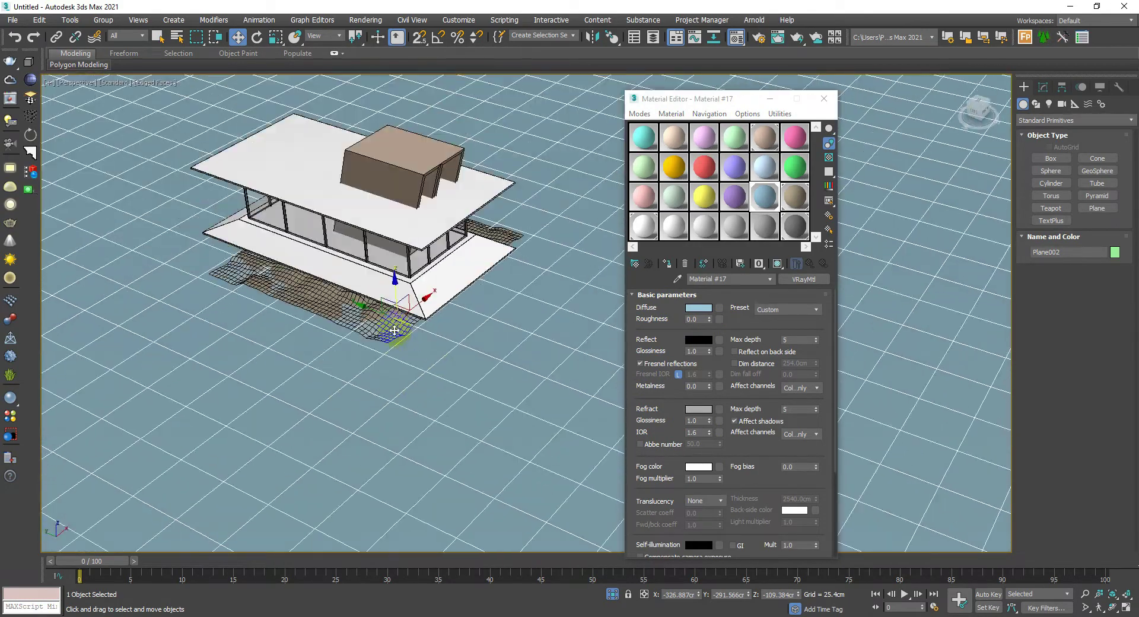
scroll(394, 301, down, 5)
scroll(394, 301, up, 5)
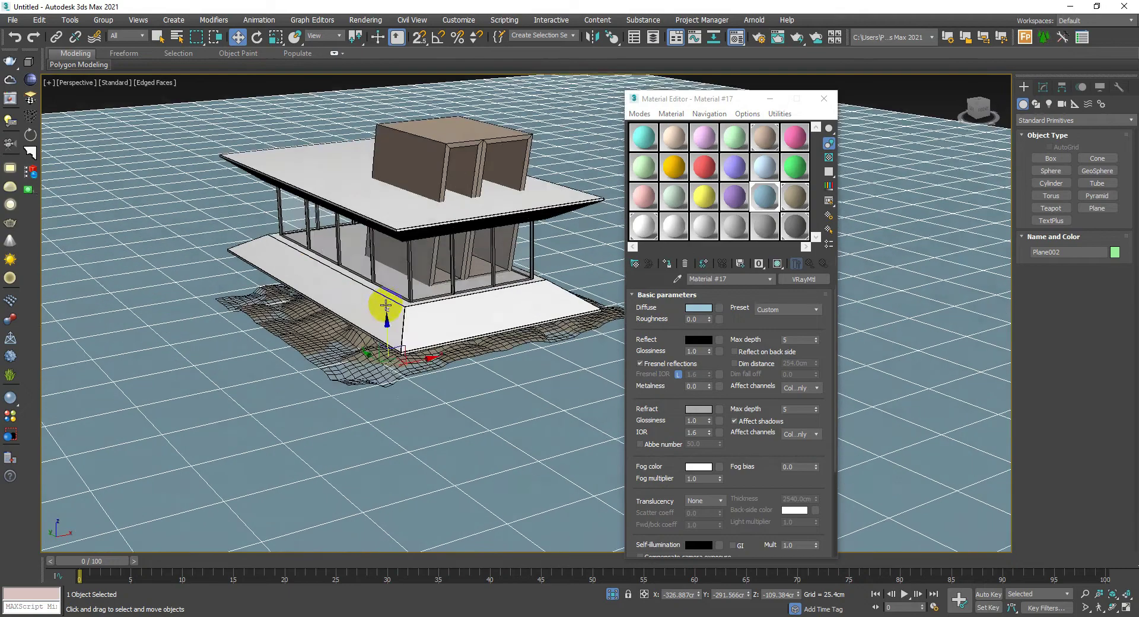
scroll(386, 310, up, 3)
- Give the terrain and ground plane a black object colour, then reselect only the terrain
click(386, 314)
alt+middle_drag(388, 329, 436, 371)
scroll(436, 371, up, 3)
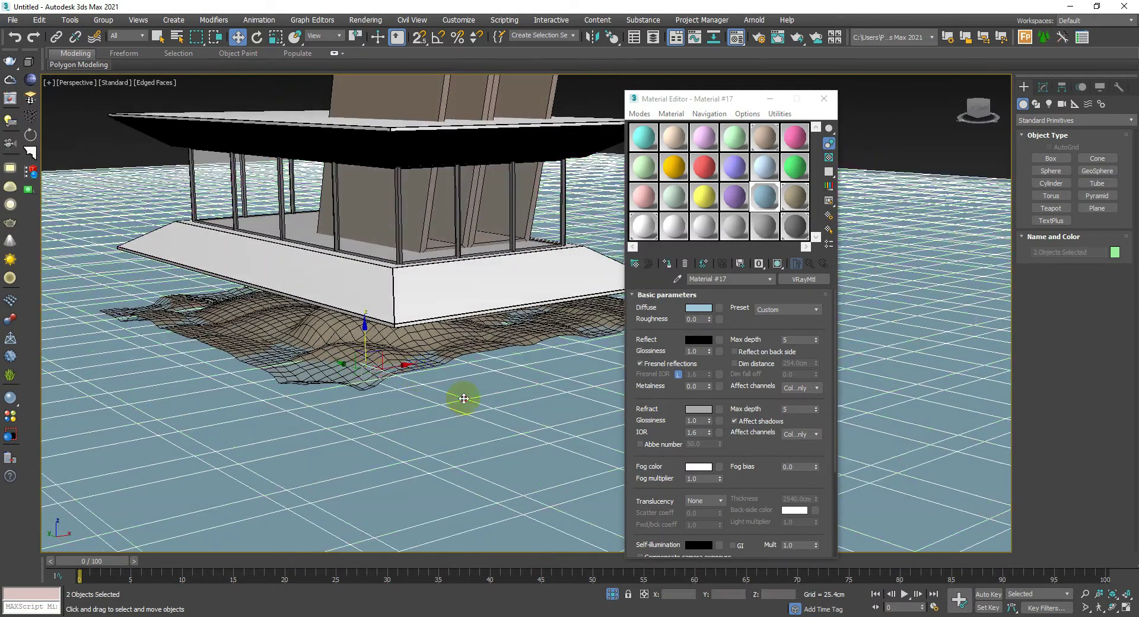
ctrl+click(460, 397)
click(1104, 255)
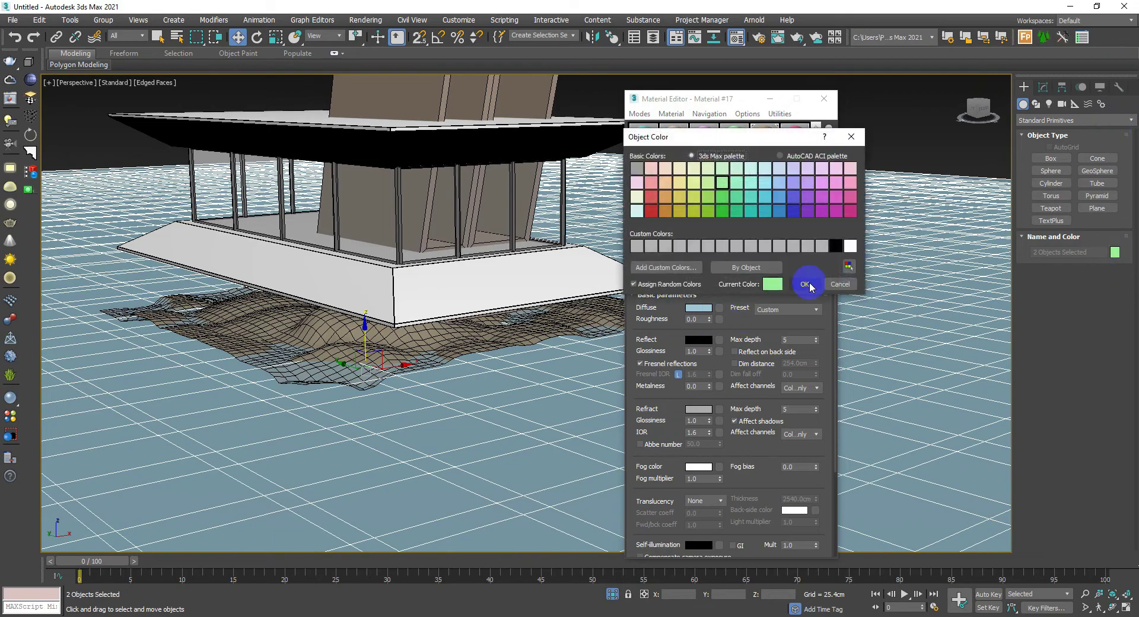
click(804, 284)
scroll(436, 325, down, 2)
click(437, 325)
scroll(456, 350, down, 3)
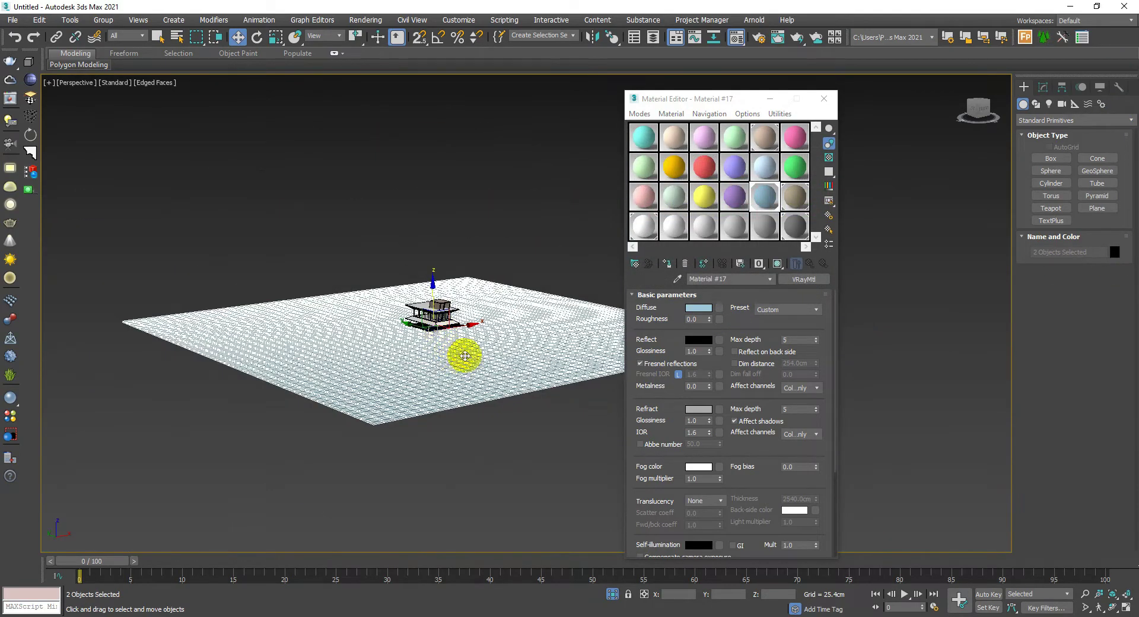
scroll(446, 335, down, 2)
scroll(446, 335, up, 5)
scroll(443, 344, up, 2)
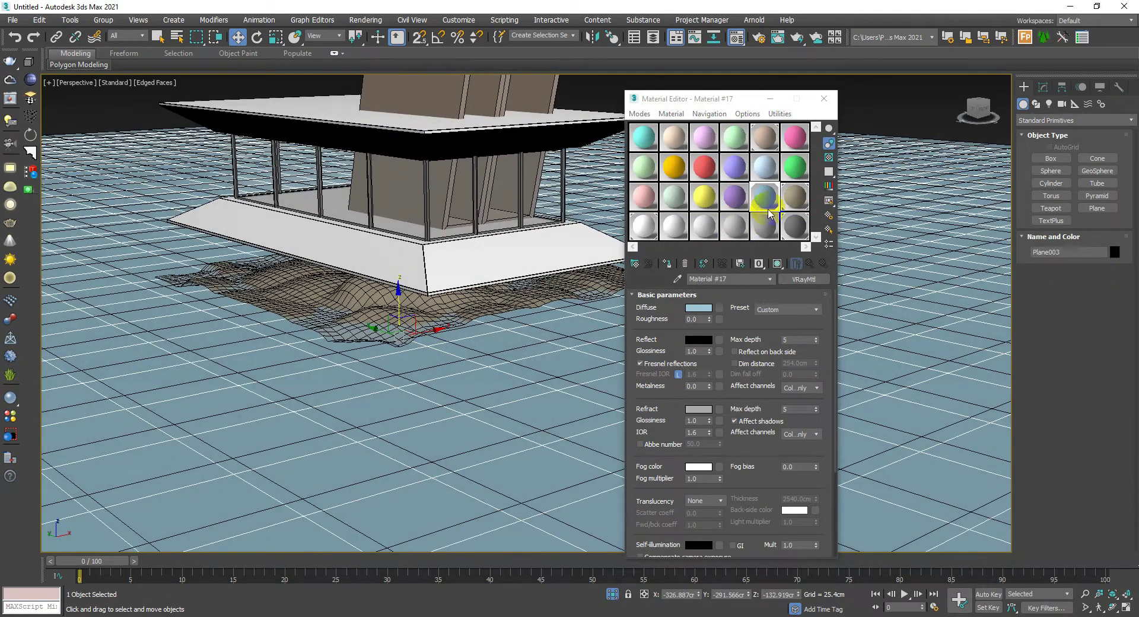
- Apply the khaki material to the terrain and lower Plane003 to about Z -142.6
drag(792, 198, 476, 306)
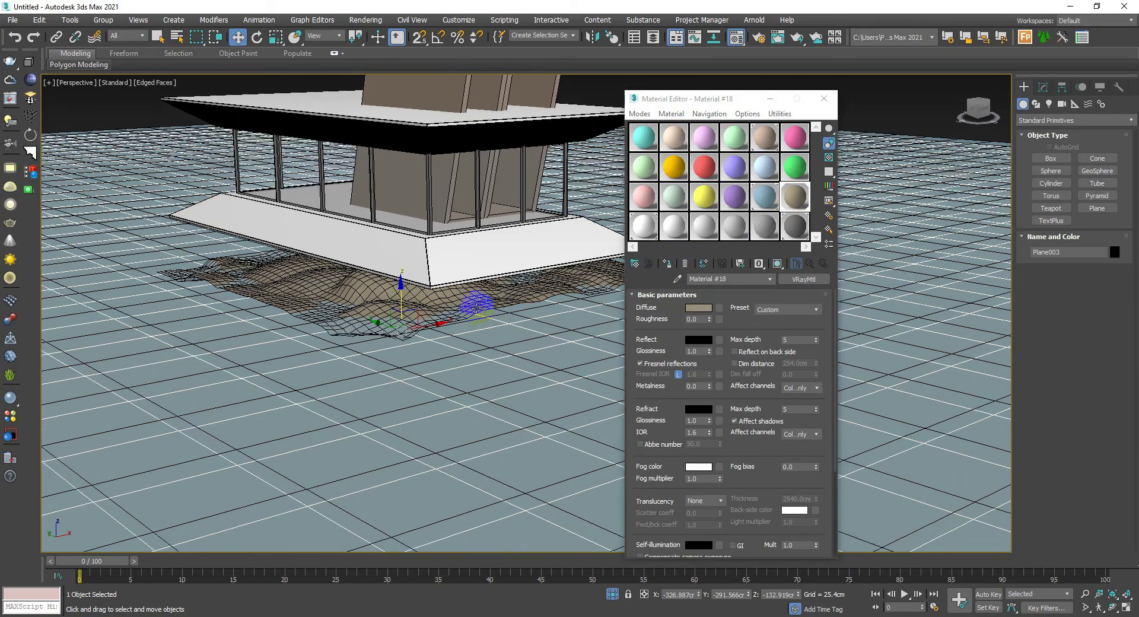
drag(400, 299, 402, 303)
click(824, 100)
scroll(424, 310, down, 4)
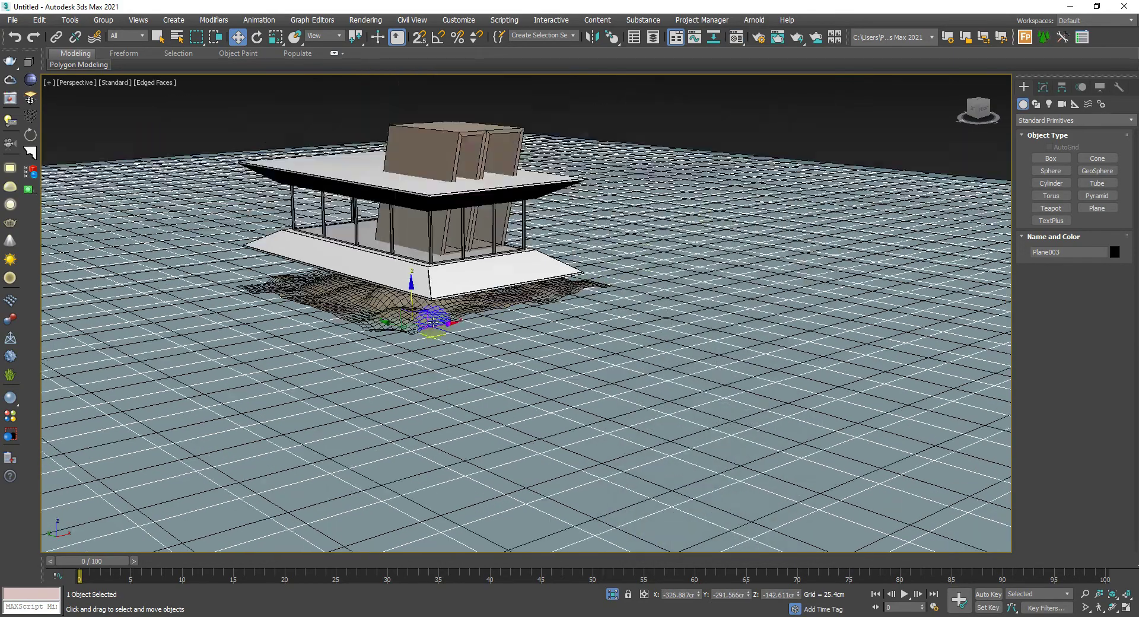
scroll(452, 323, down, 2)
- Turn off Edged Faces and orbit to a low, near-horizon view of the house
mouse_move(470, 323)
alt+middle_down()
mouse_move(516, 230)
mouse_move(514, 300)
alt+middle_up()
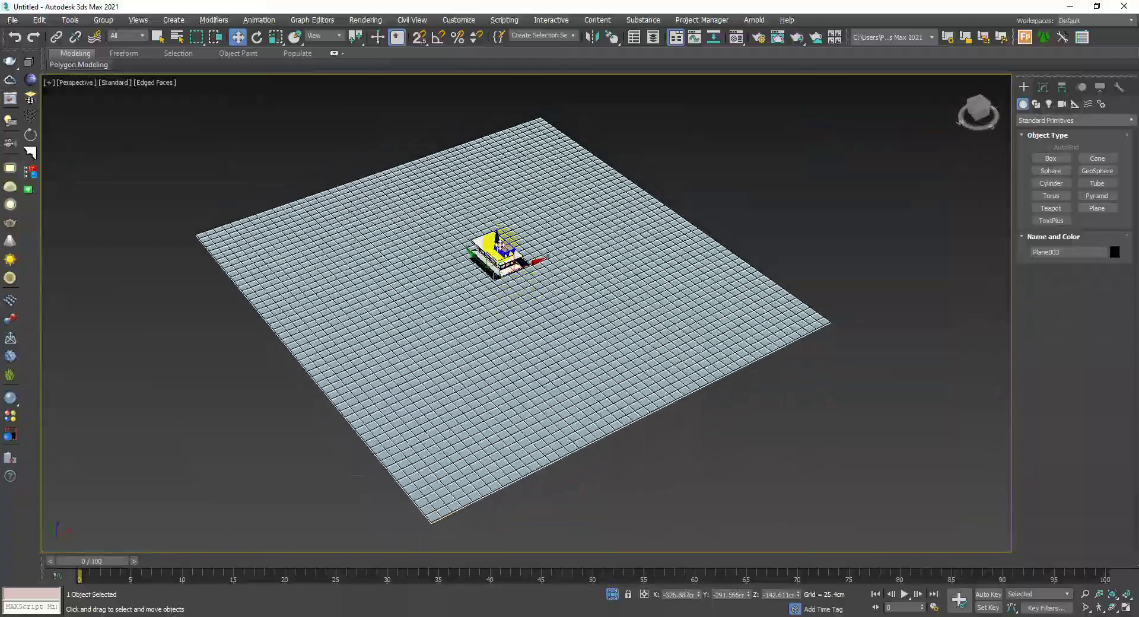
scroll(507, 291, up, 5)
mouse_move(505, 287)
alt+middle_down()
mouse_move(532, 287)
mouse_move(521, 318)
alt+middle_up()
key(F4)
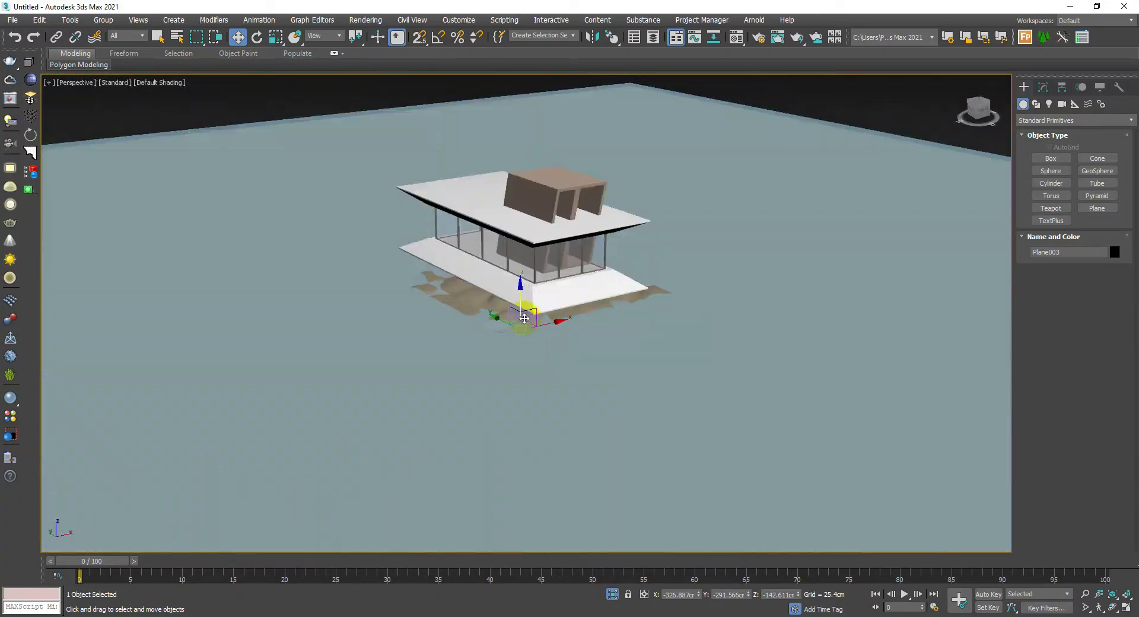
scroll(527, 315, up, 4)
scroll(527, 315, down, 4)
scroll(529, 339, up, 3)
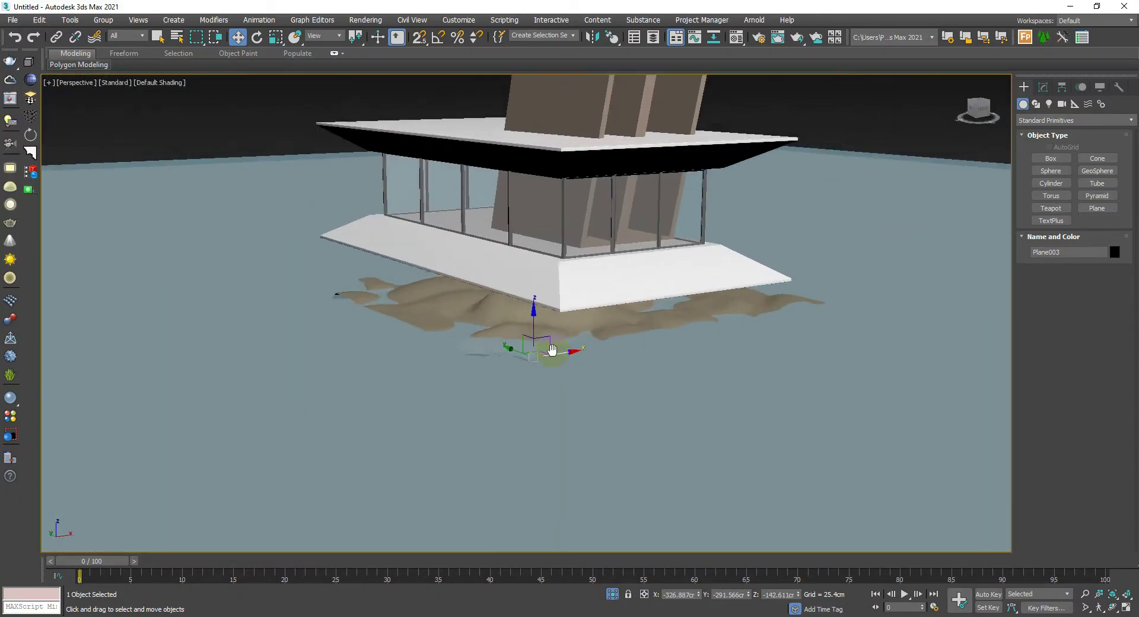
mouse_move(529, 339)
alt+middle_down()
mouse_move(566, 353)
mouse_move(565, 364)
mouse_move(565, 332)
alt+middle_up()
scroll(565, 353, up, 3)
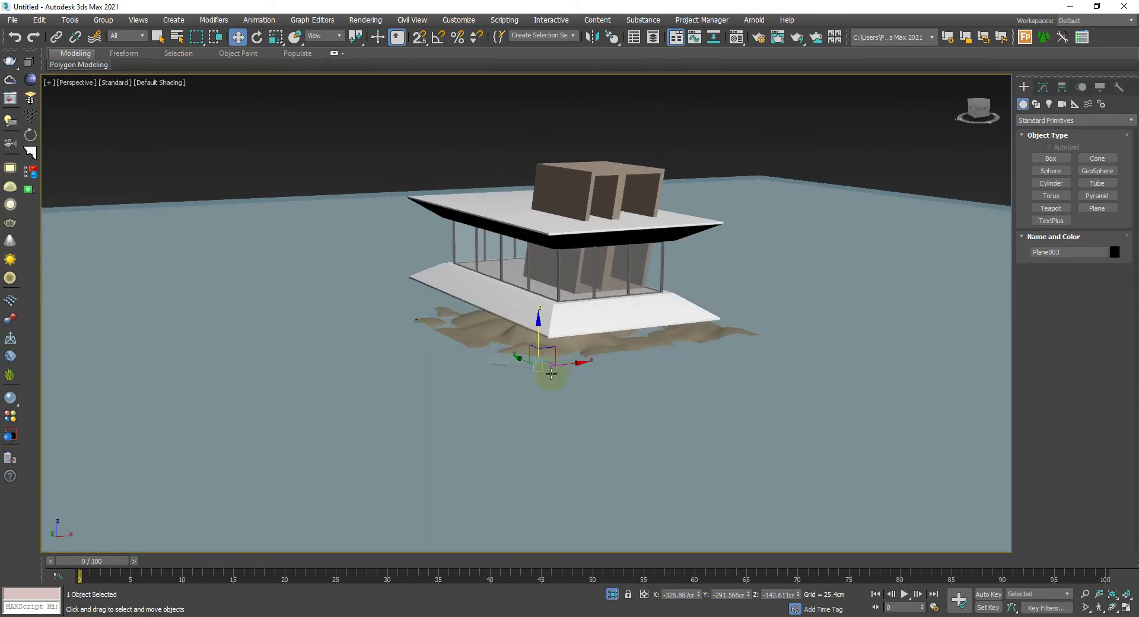
click(1042, 87)
- Add Edit Poly to Plane003 and pick a vertex with soft selection: pinch -0.11, falloff 155.59cm
key(alt+e)
scroll(824, 228, down, 3)
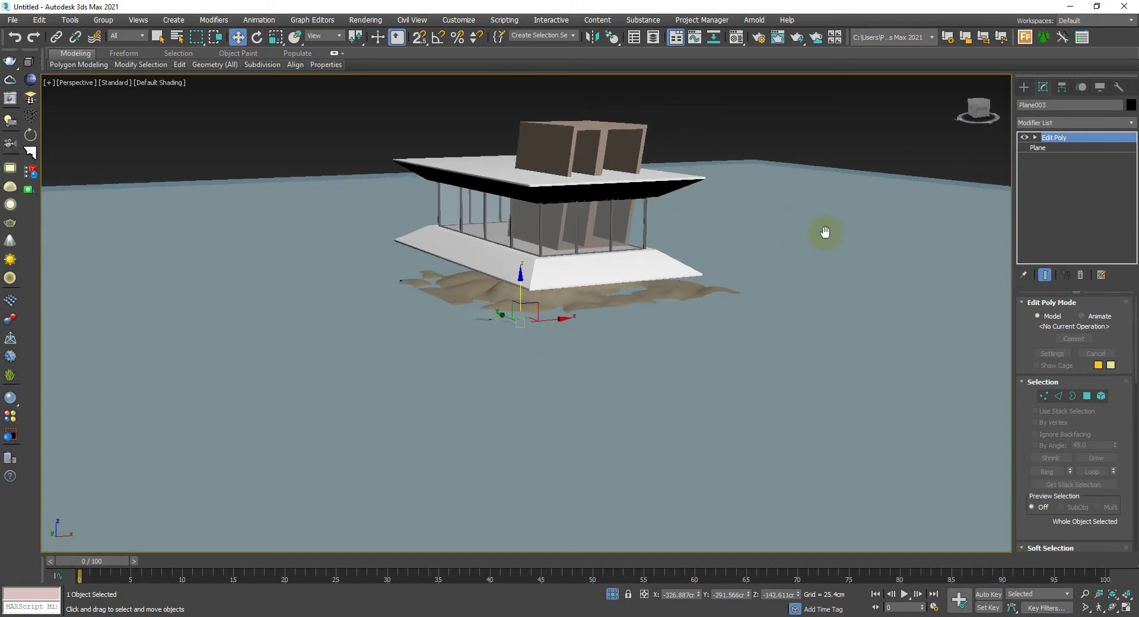
scroll(824, 229, down, 2)
key(1)
drag(1134, 326, 1135, 403)
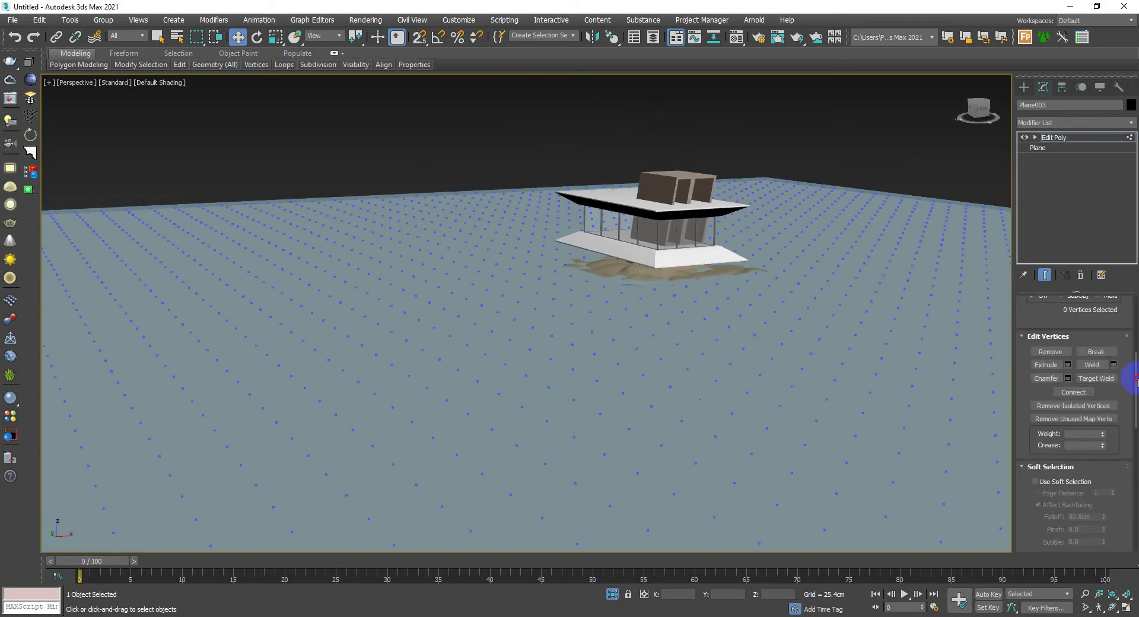
click(1059, 397)
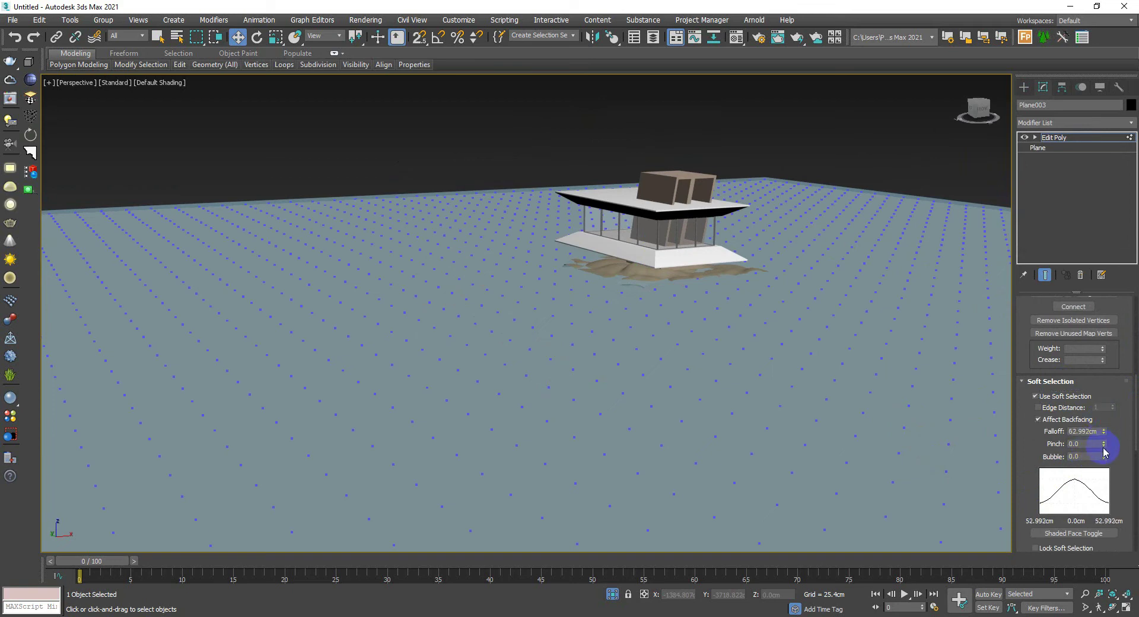
drag(1105, 449, 1105, 452)
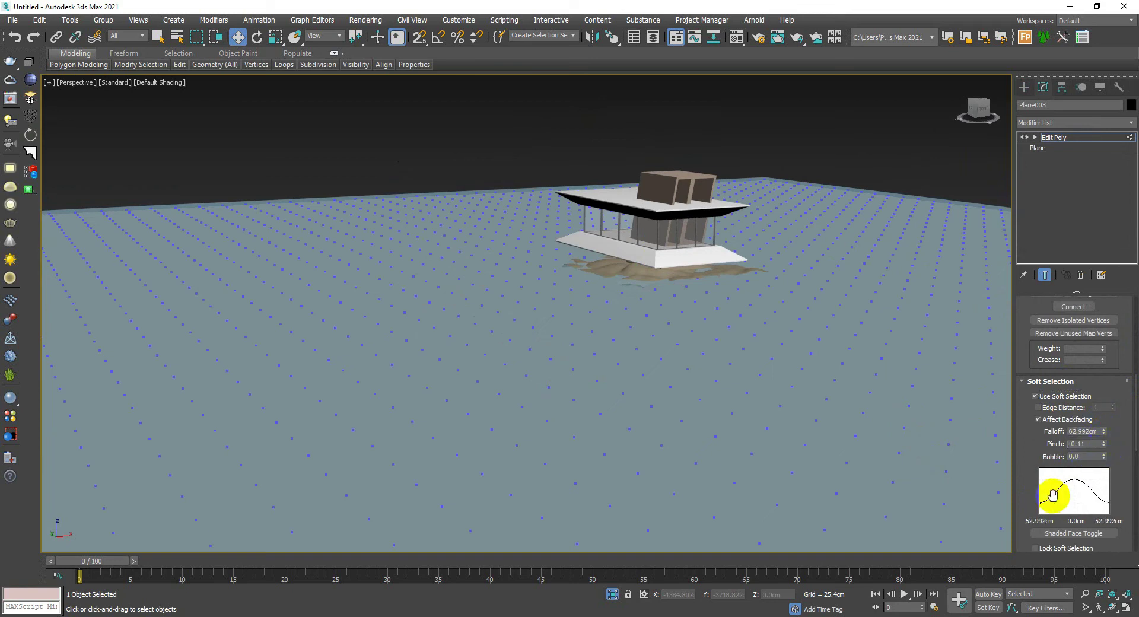
click(440, 360)
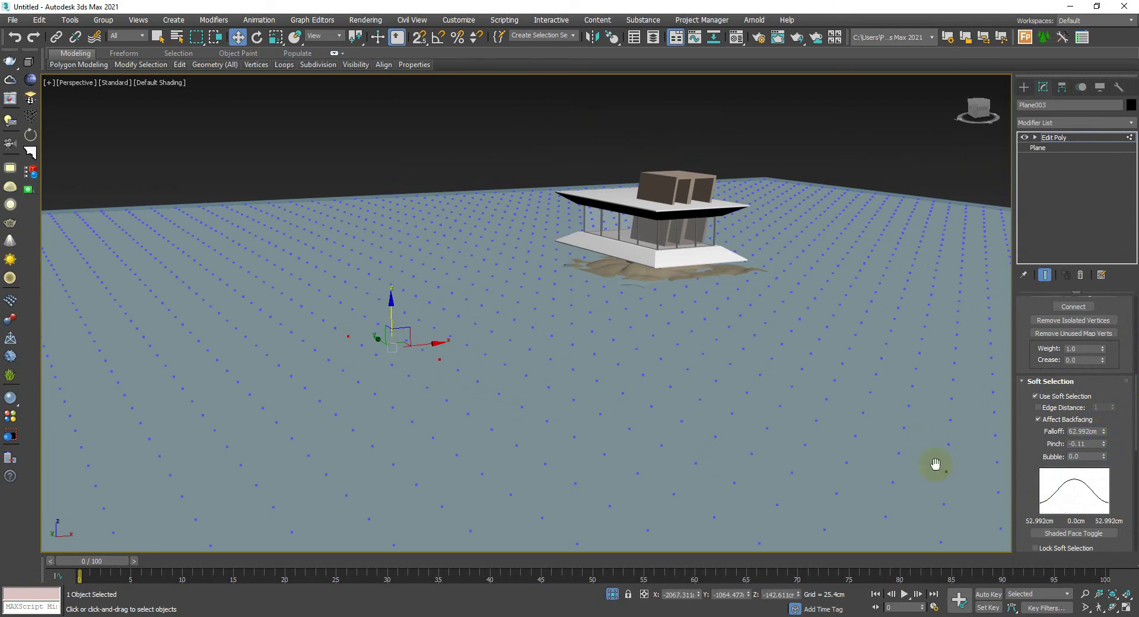
alt+middle_drag(682, 365, 687, 388)
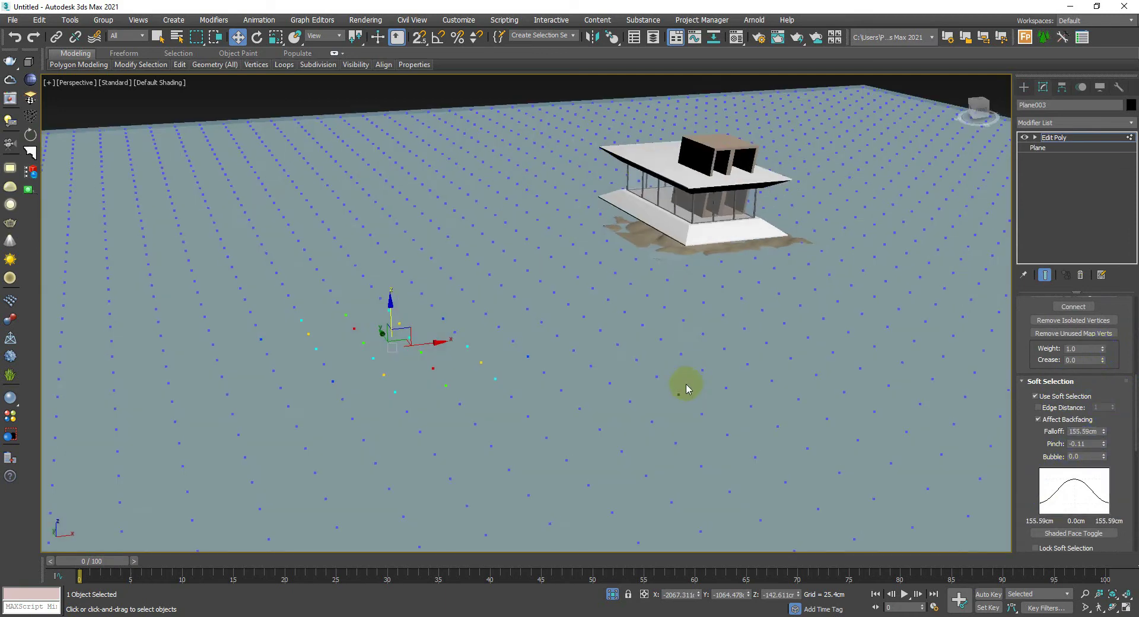
- Soft-select vertex groups near the far edge and right of the house, then shift them
ctrl+click(355, 176)
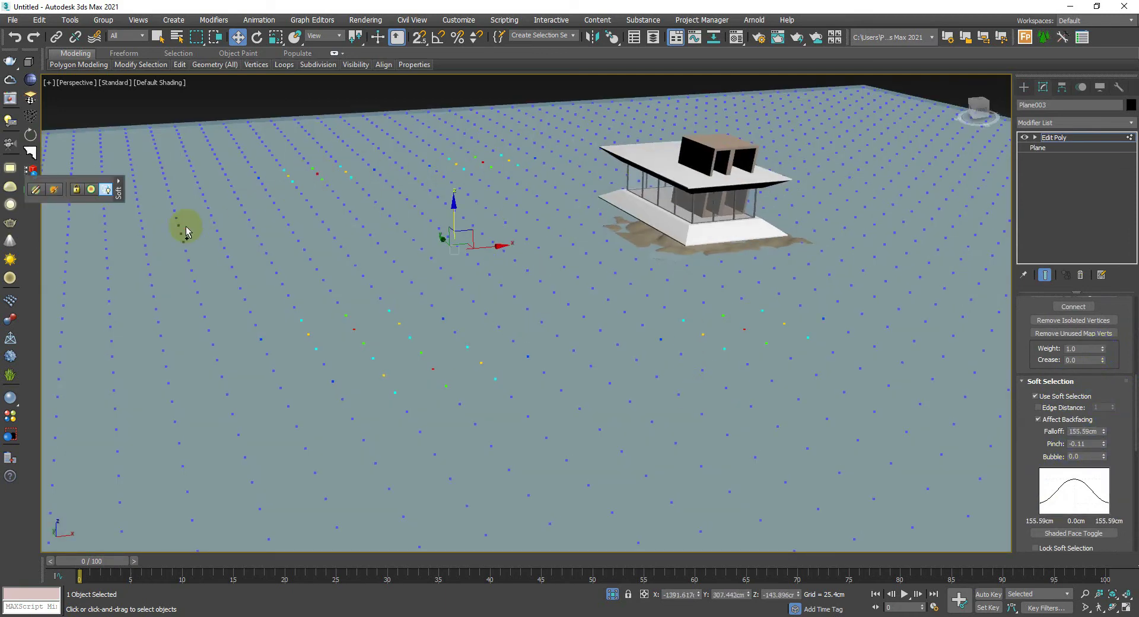
ctrl+click(302, 244)
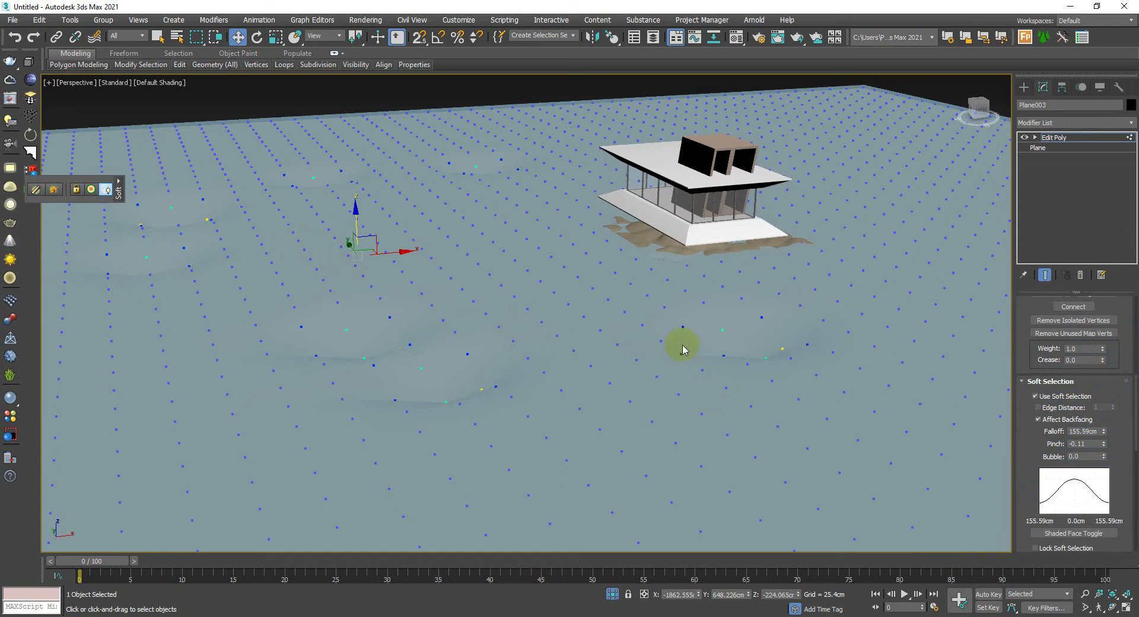
scroll(682, 348, down, 2)
ctrl+click(876, 180)
ctrl+click(763, 182)
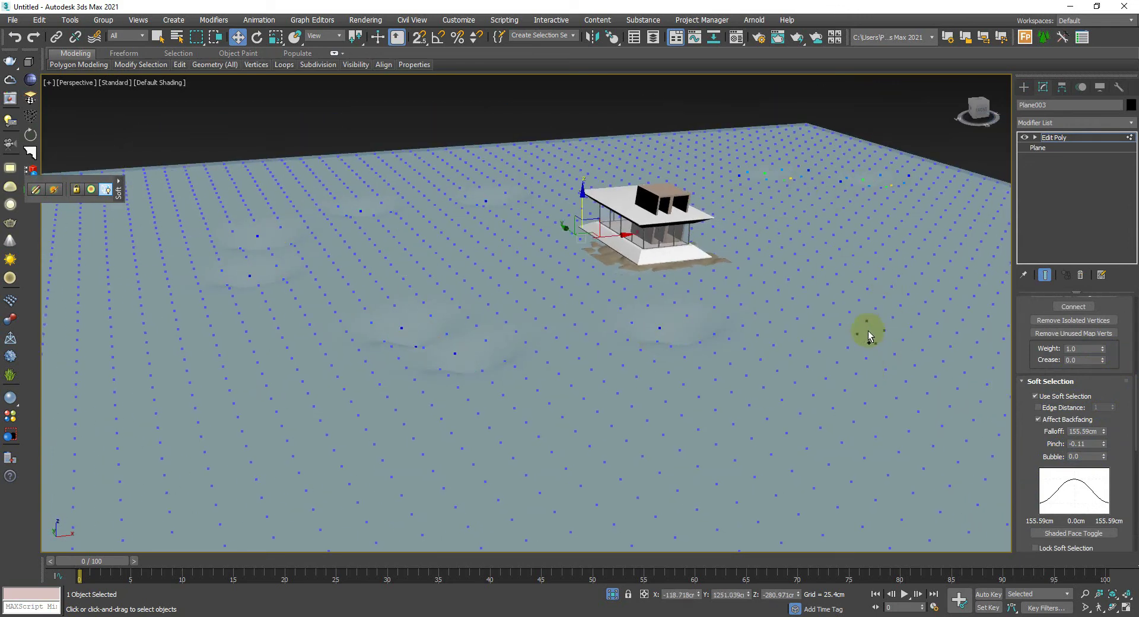
ctrl+click(851, 350)
ctrl+click(869, 254)
ctrl+click(809, 261)
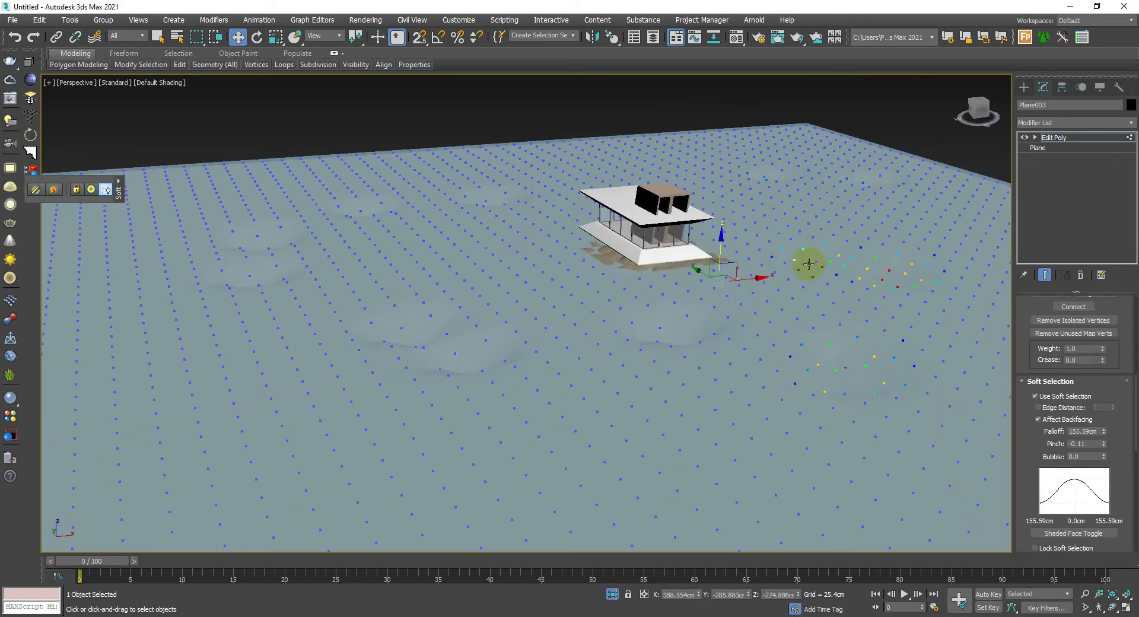
mouse_move(808, 261)
alt+middle_down()
mouse_move(766, 301)
mouse_move(719, 259)
alt+middle_up()
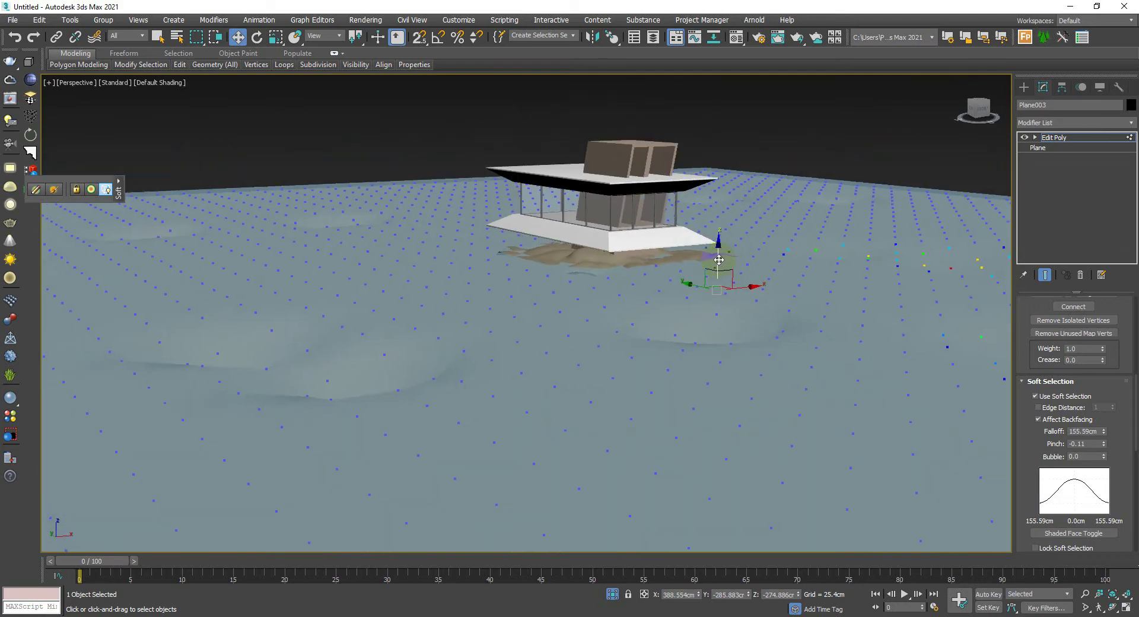
drag(719, 246, 704, 283)
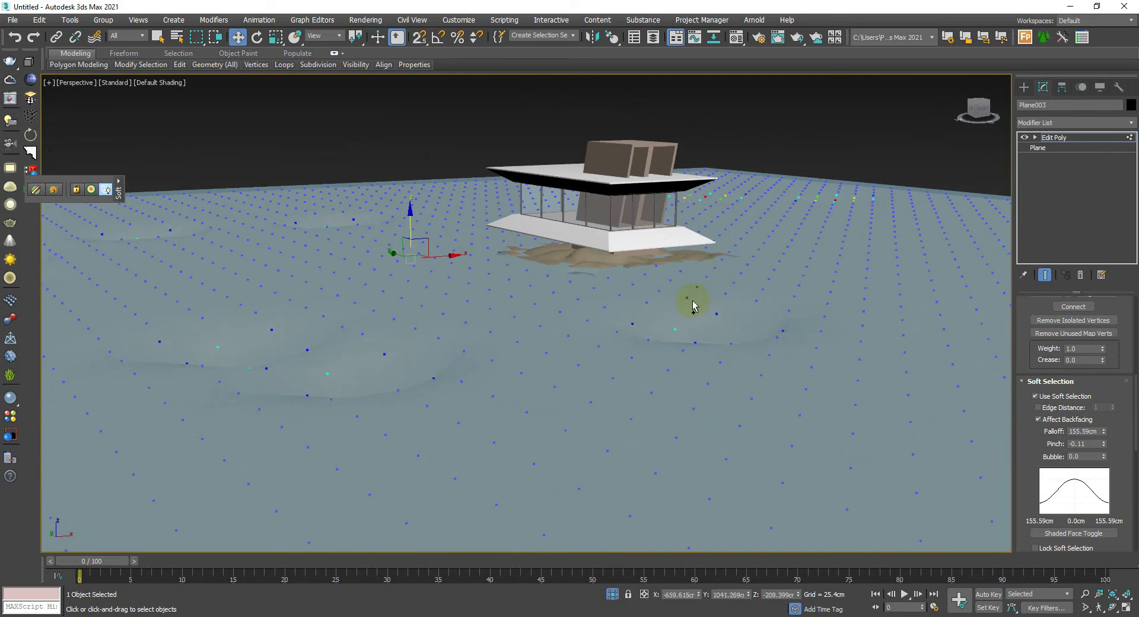
key(shift+z)
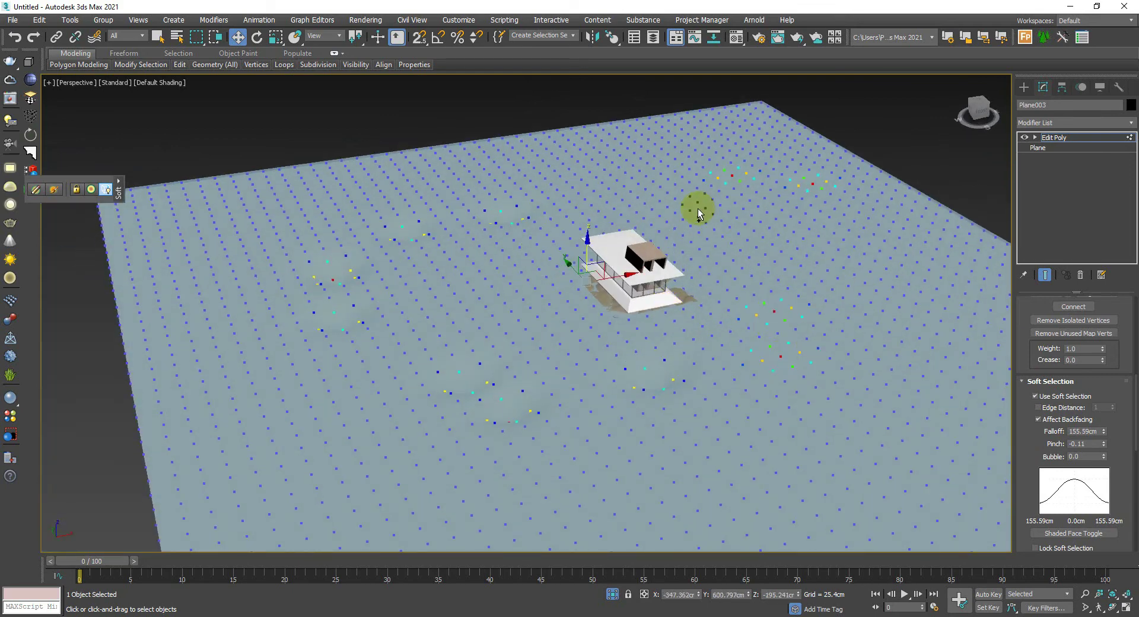
- Add vertices left of the house, raise them into island mounds, then exit Vertex level
ctrl+click(631, 195)
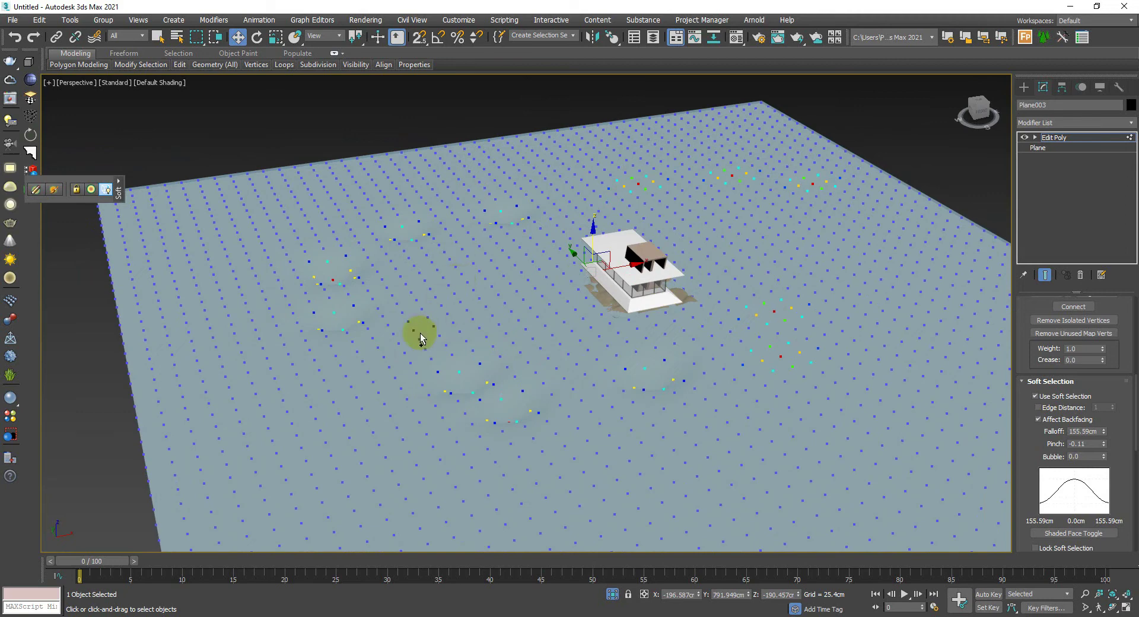
scroll(522, 196, up, 3)
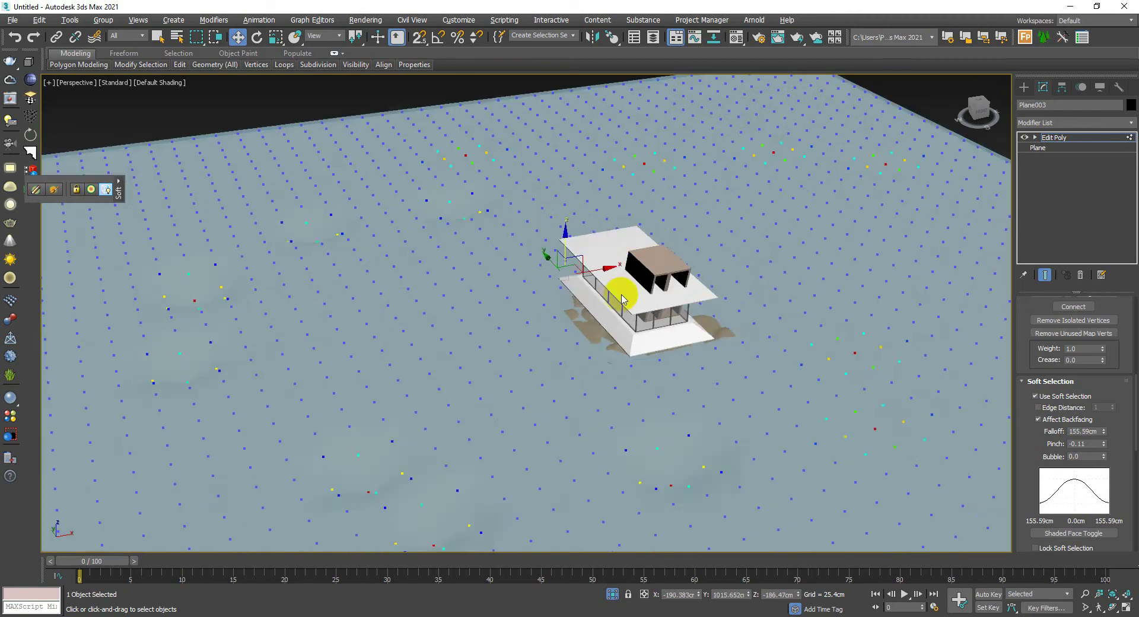
alt+middle_drag(523, 196, 561, 255)
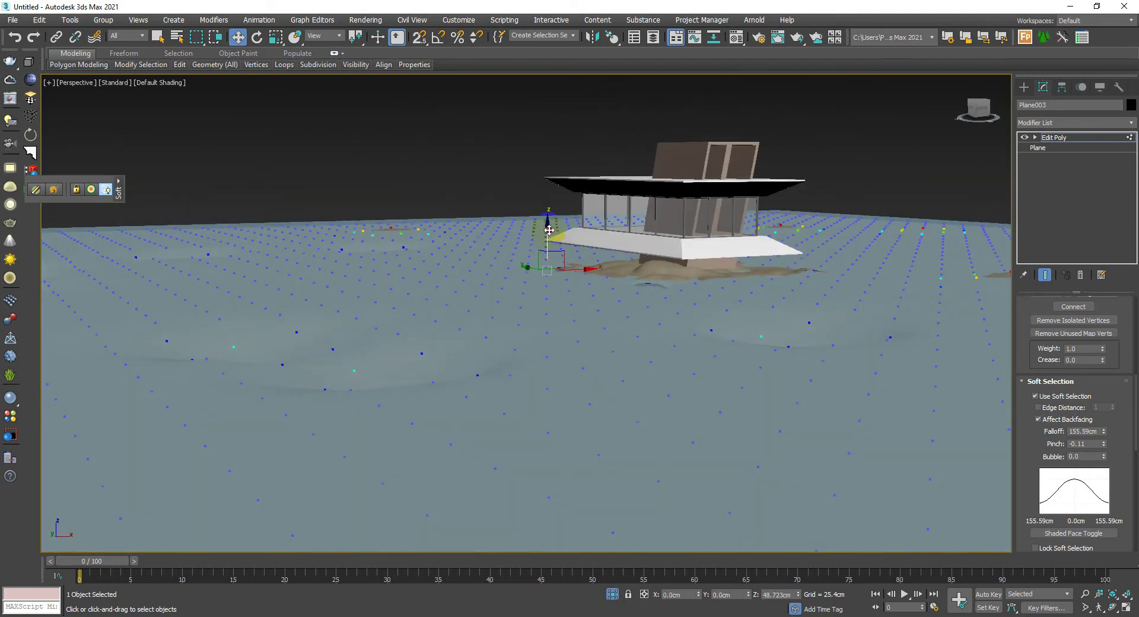
drag(549, 229, 550, 217)
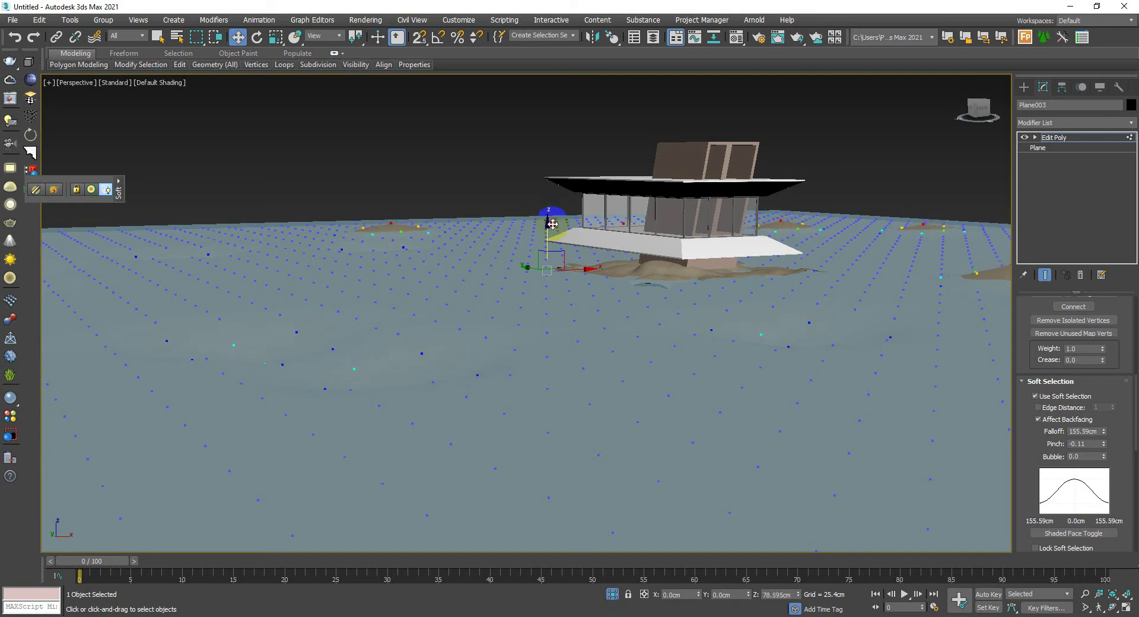
click(517, 263)
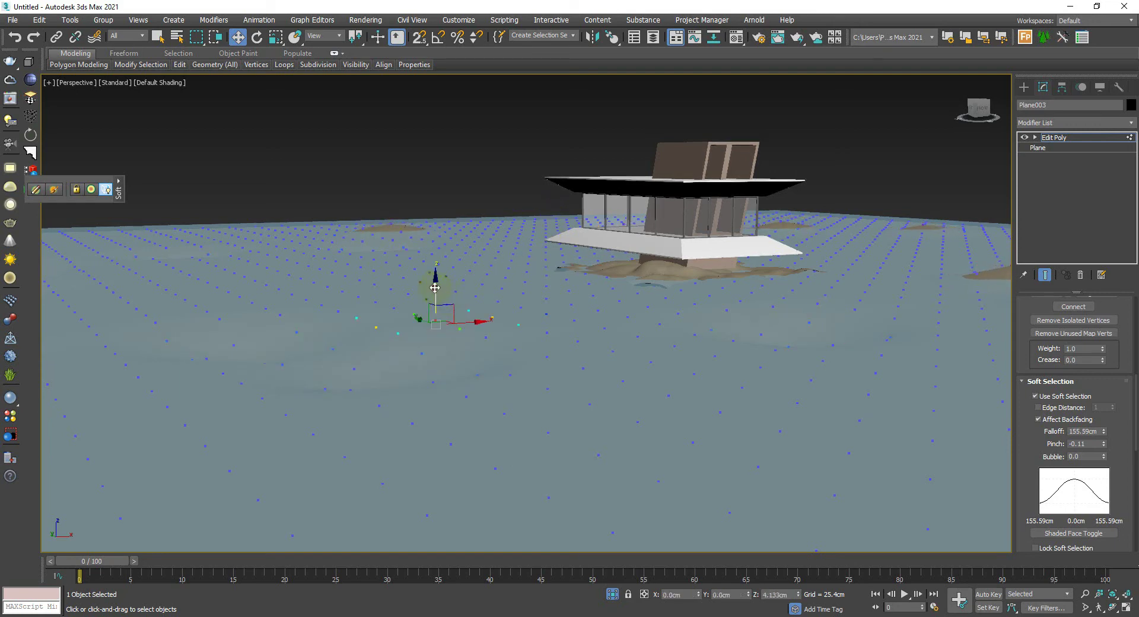
click(462, 257)
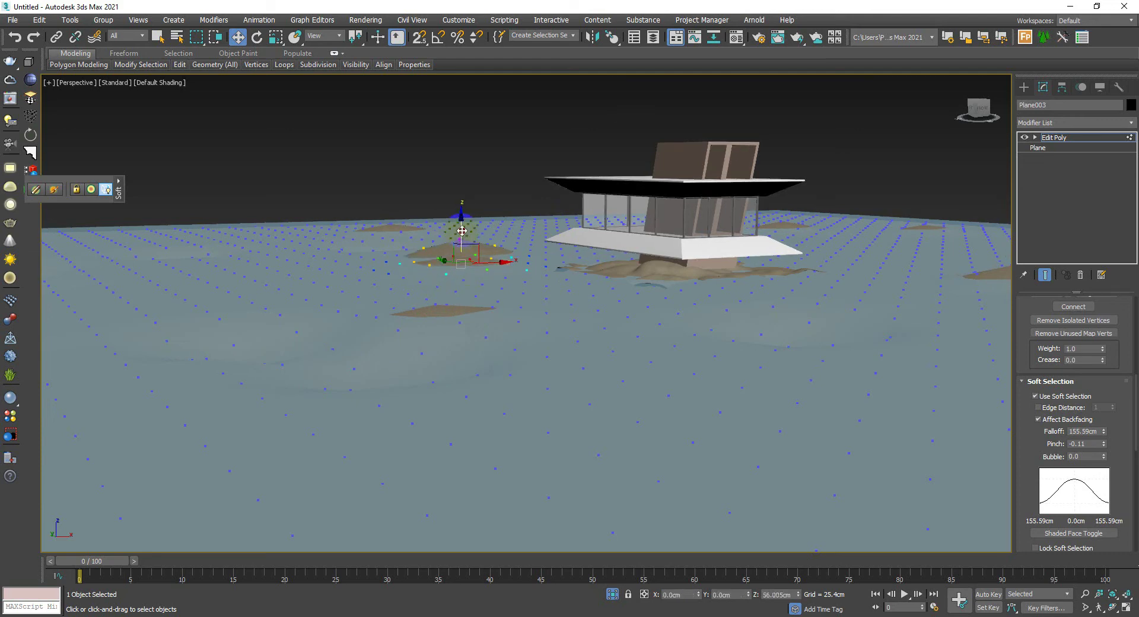
mouse_move(462, 235)
alt+middle_down()
mouse_move(592, 275)
mouse_move(596, 298)
mouse_move(611, 285)
alt+middle_up()
key(6)
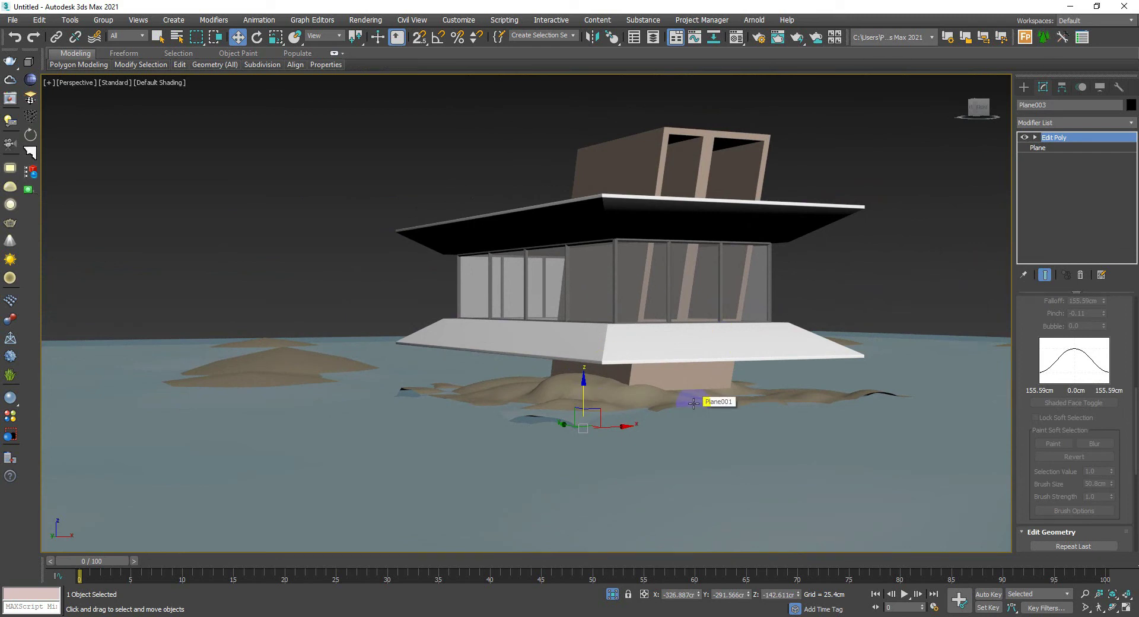
- In Photoshop, view the 9b06 aerial photo of the white building and maximize the window
key(alt+Tab)
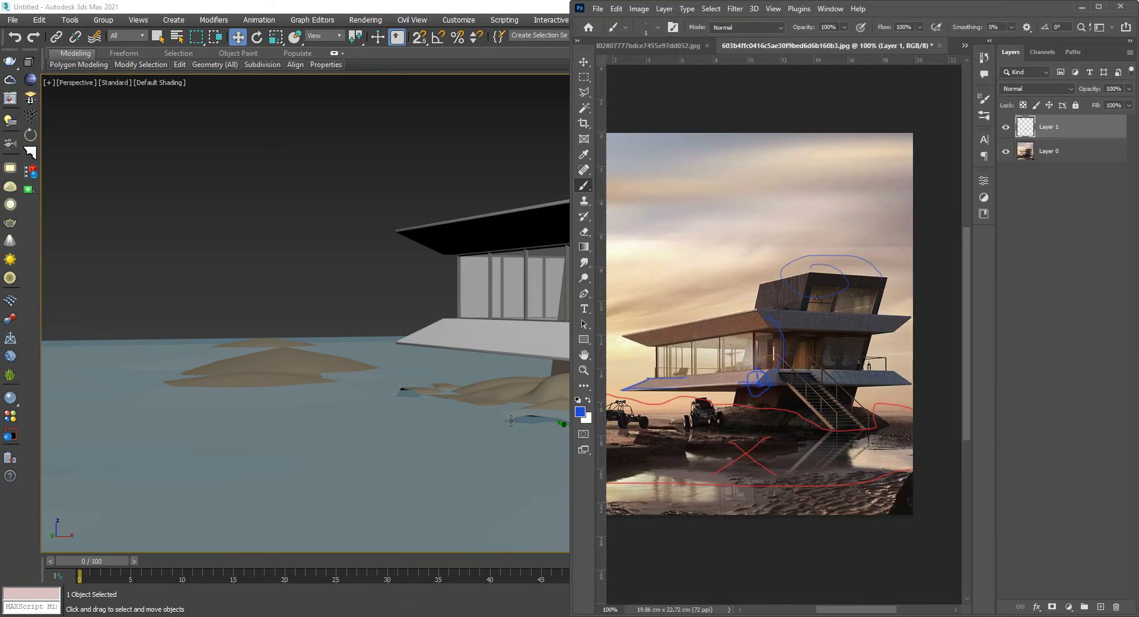
click(670, 46)
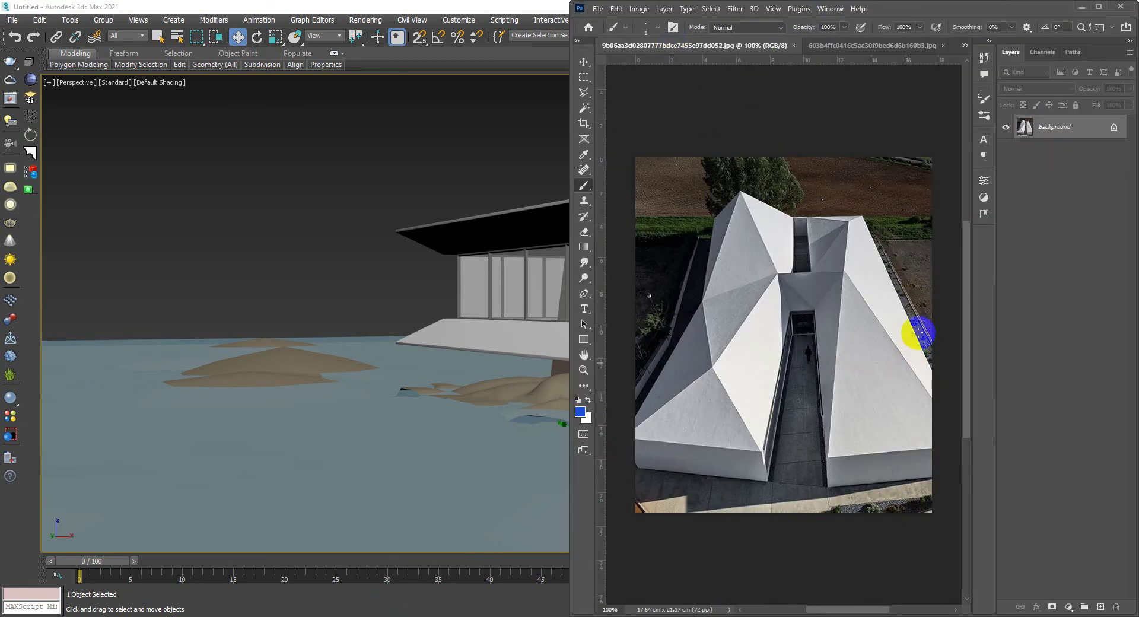
drag(820, 402, 822, 415)
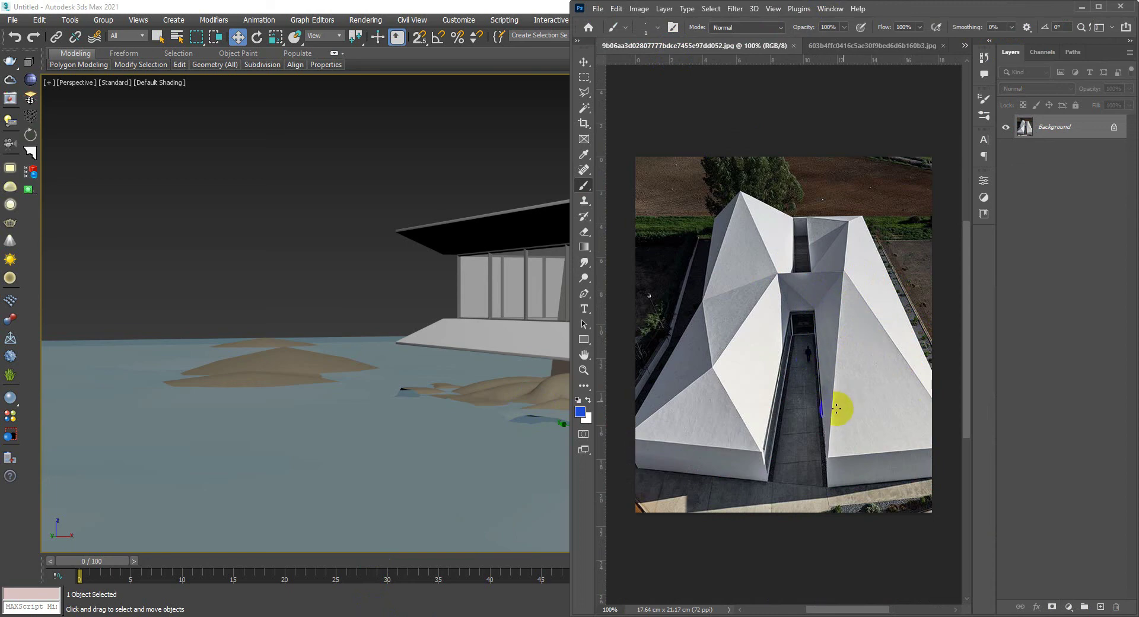
drag(841, 610, 779, 611)
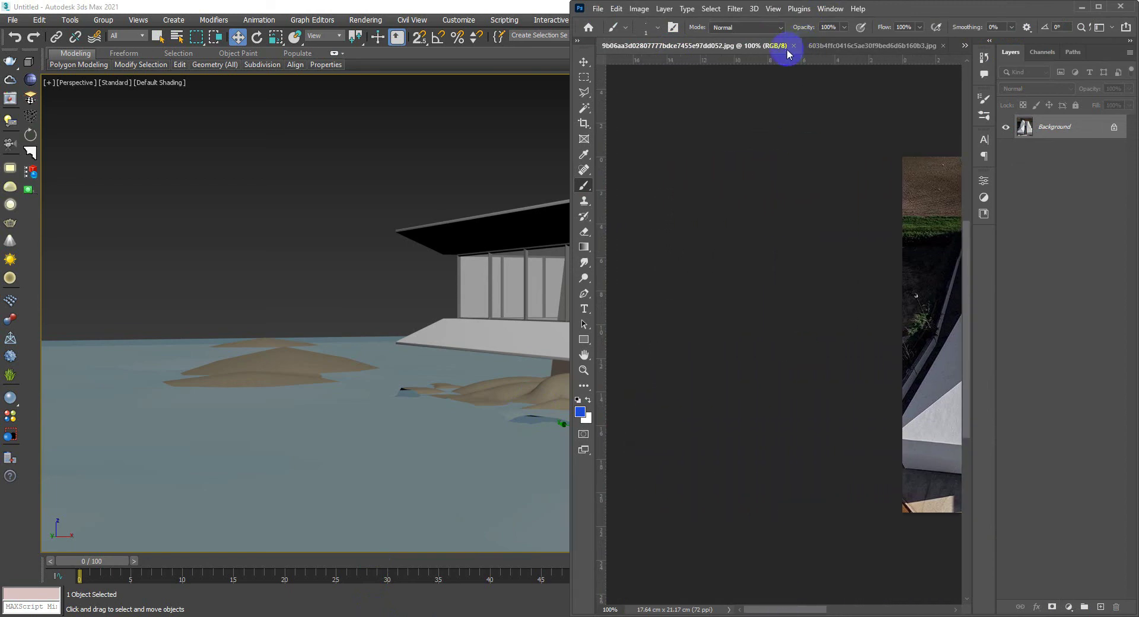
click(1099, 6)
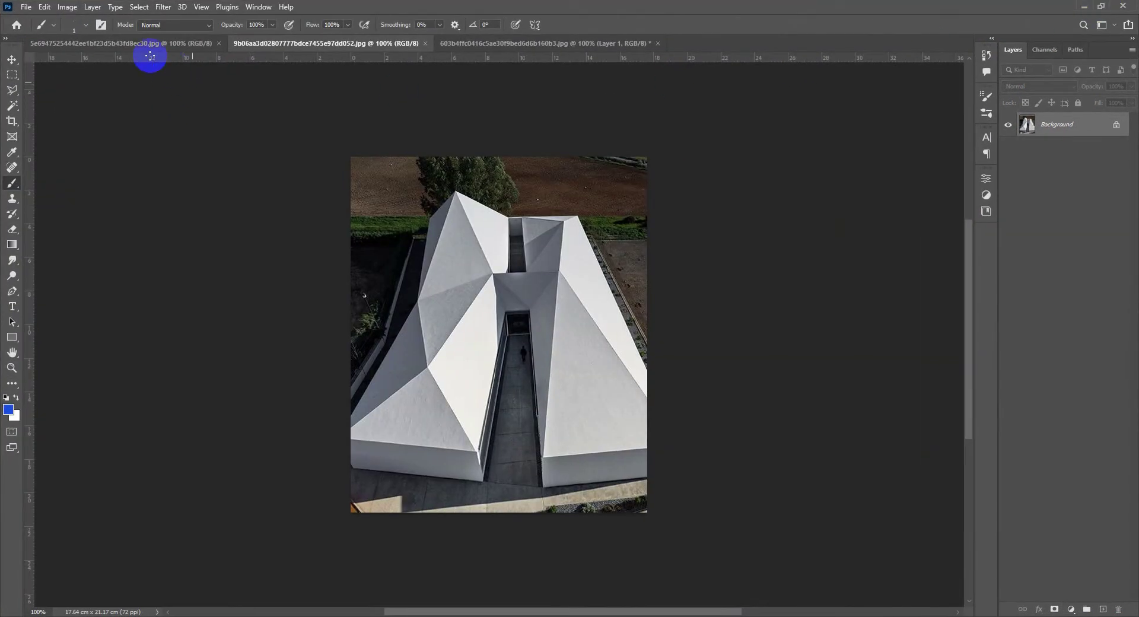
- Zoom into the 5e69 wooden model photo, then return to the 603b sketched house
click(135, 45)
alt+scroll(469, 409, up, 3)
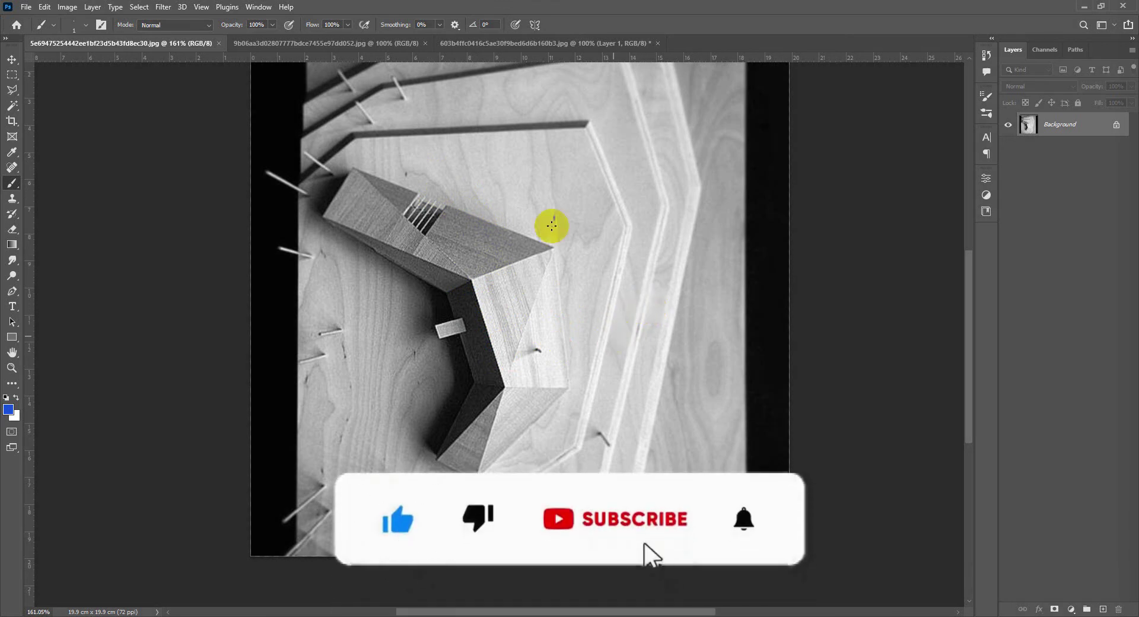
click(517, 44)
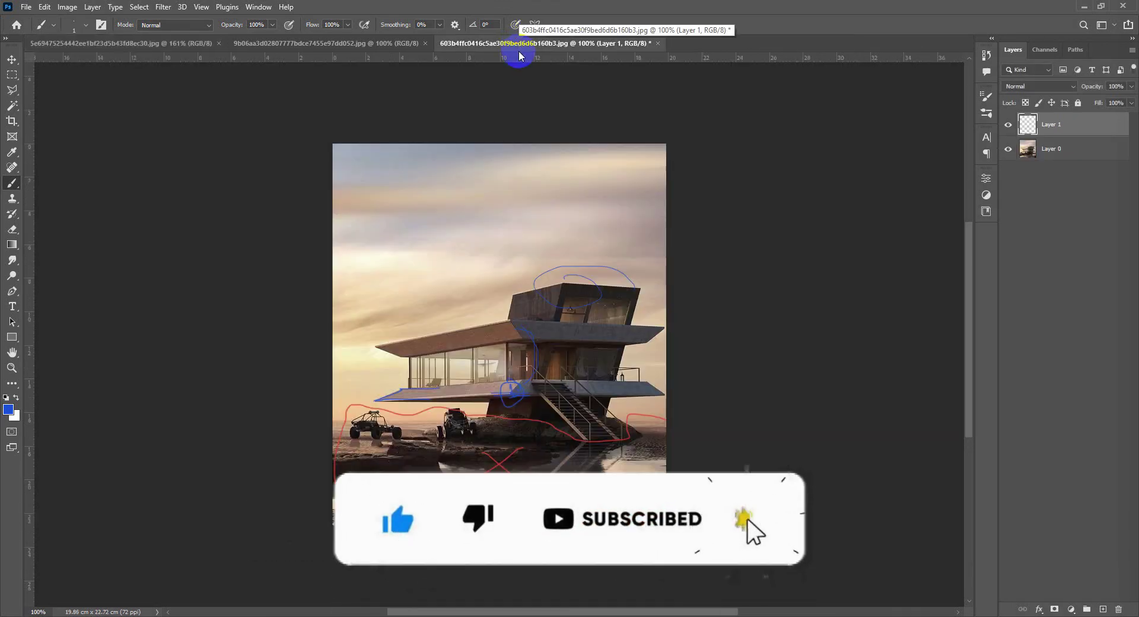